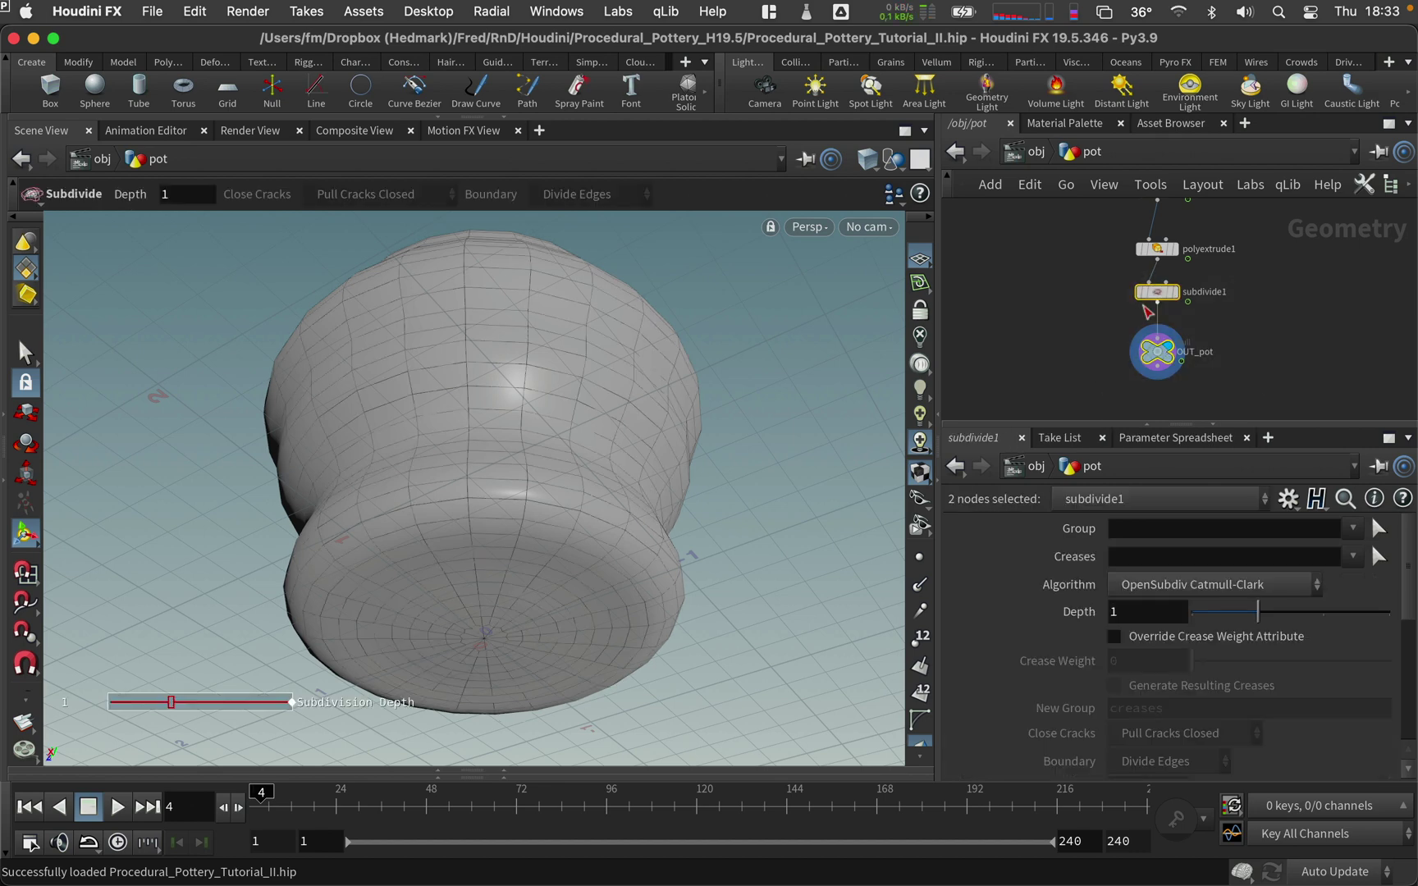
- Move subdivide1 and OUT_pot aside, hide the ground grid, and display polyextrude1's output
drag(1153, 294, 1008, 306)
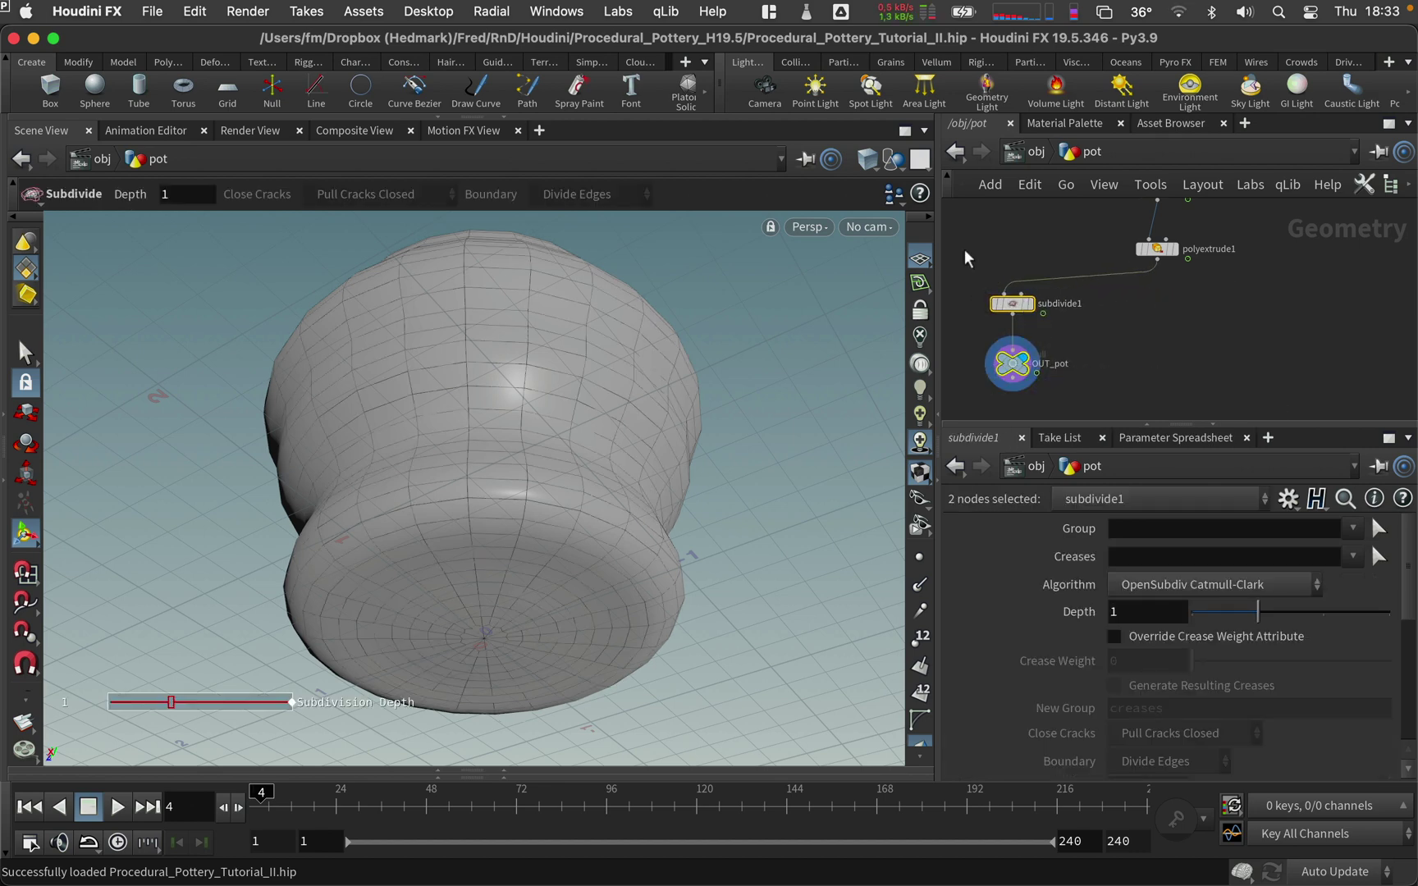
click(922, 257)
click(1154, 245)
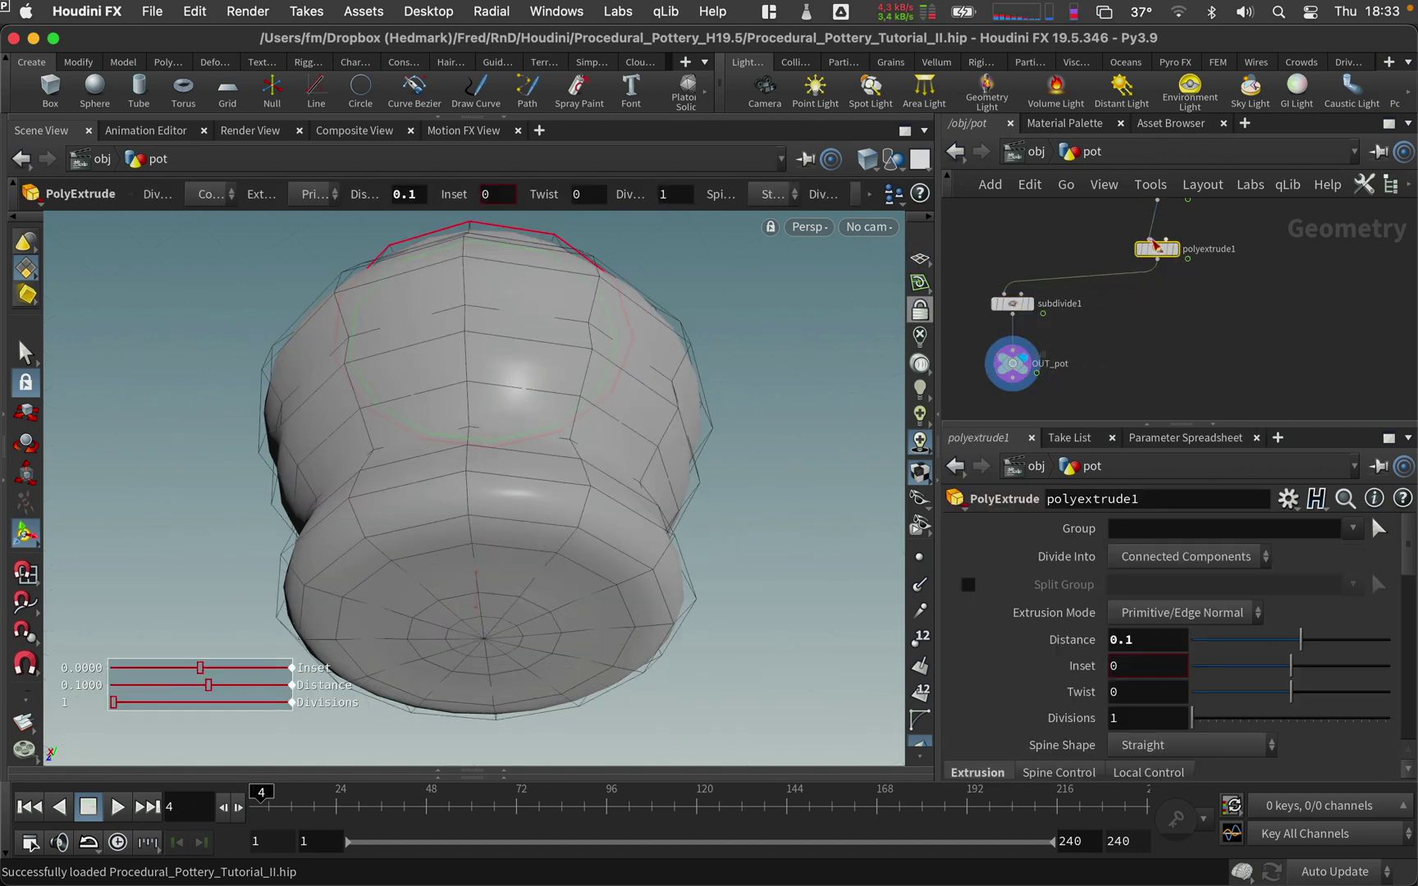
click(1174, 249)
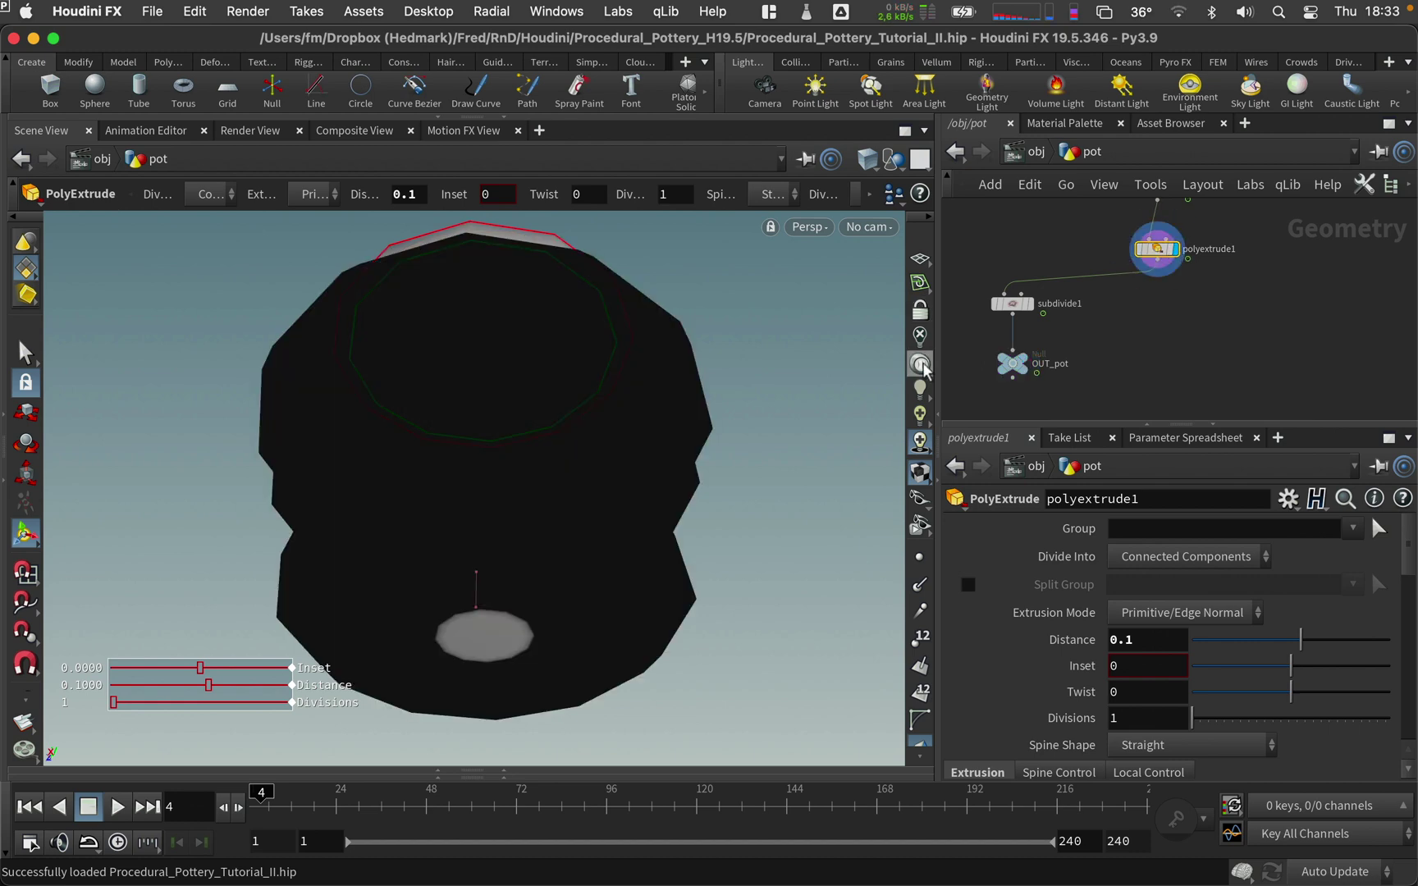
- Show the faceted pot in Smooth Wire Shaded mode with the extrude handles dismissed
click(868, 159)
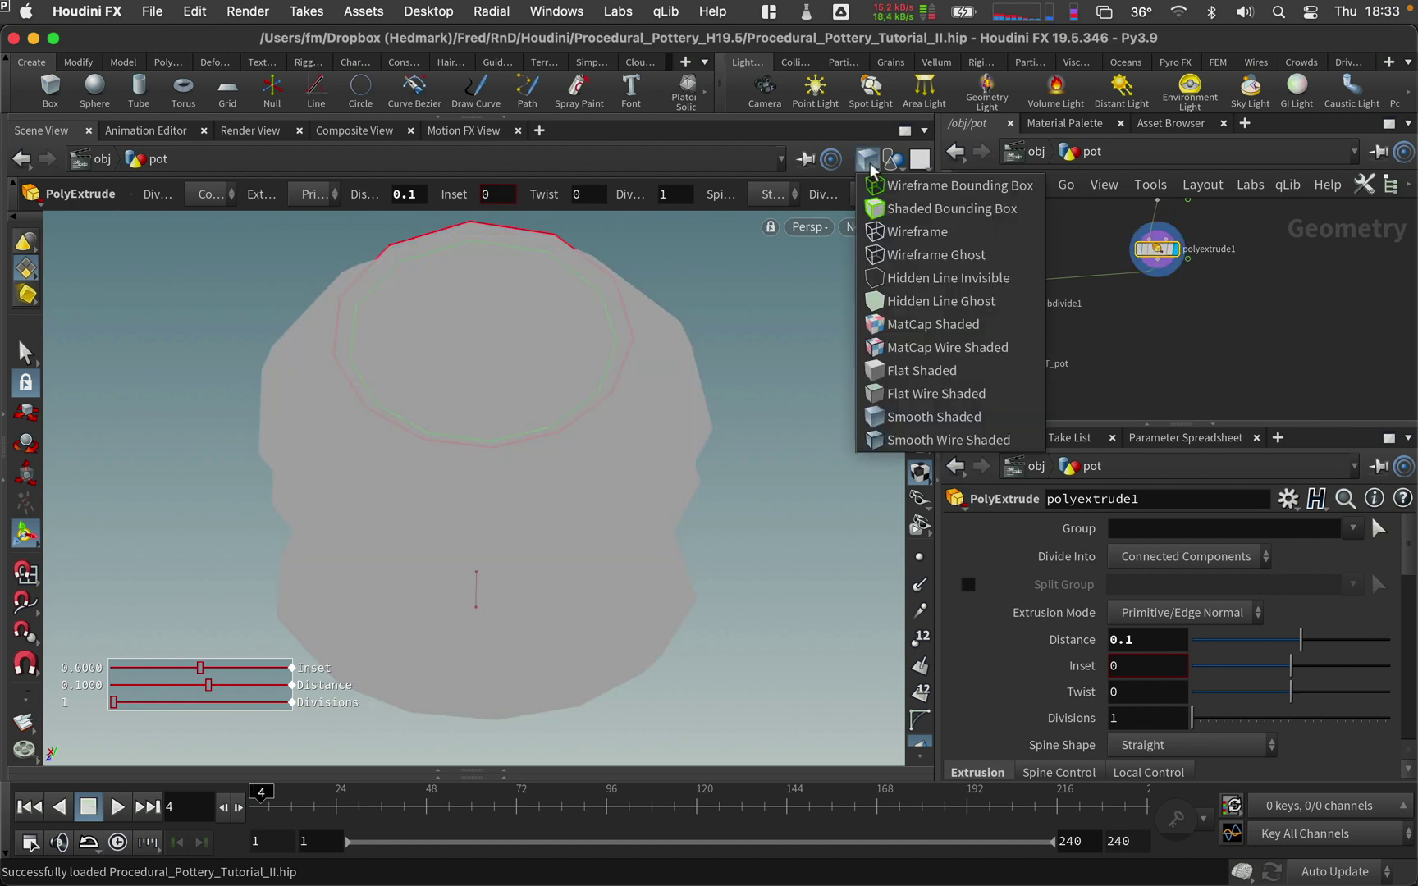
click(944, 441)
click(25, 356)
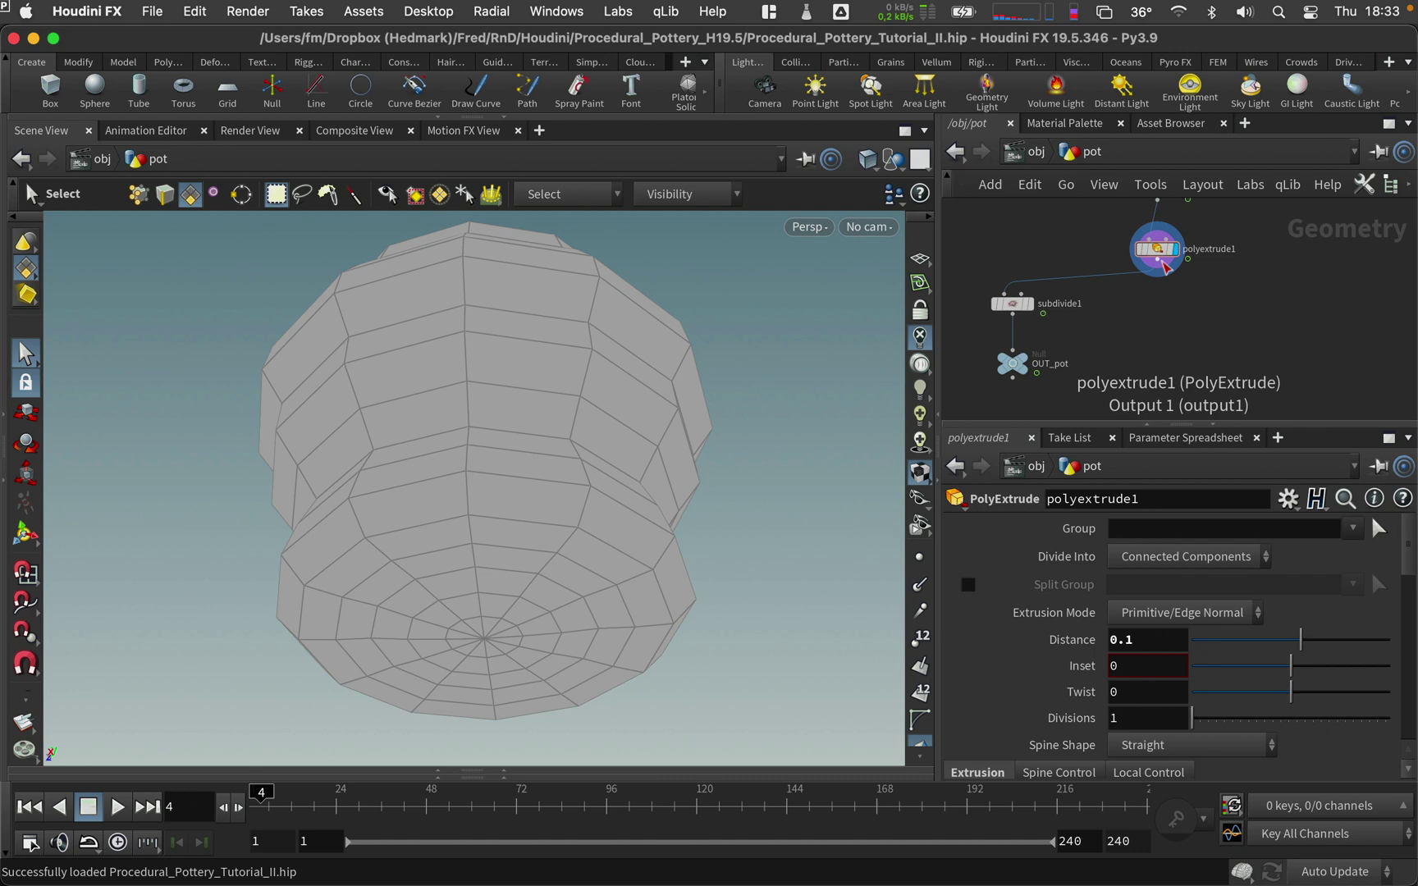
- Add a PolyBridge node below polyextrude1 via the Tab search 'brid'
key(Tab)
text(bri)
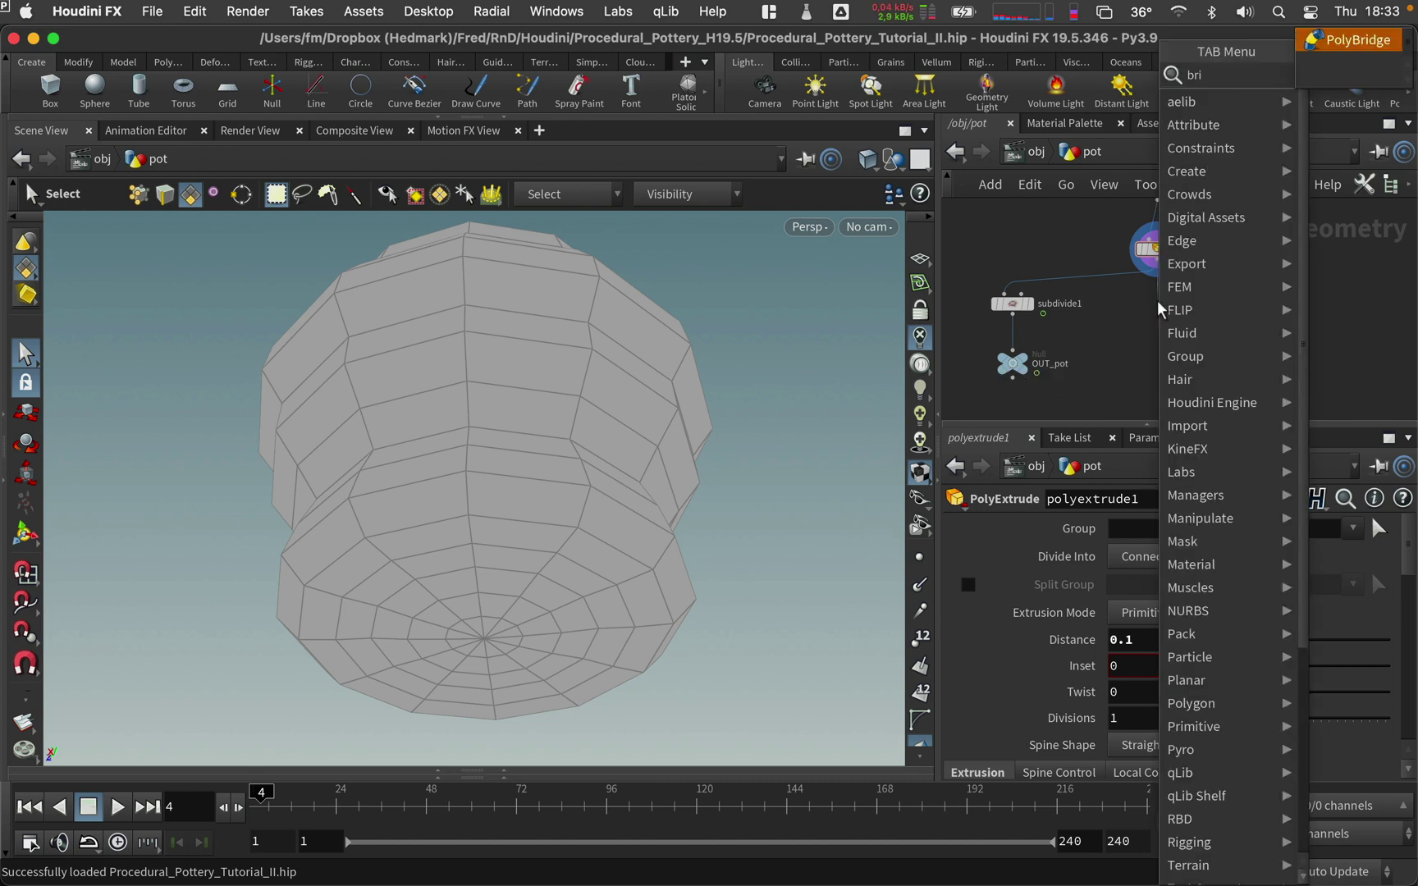
text(d)
key(Return)
click(1161, 309)
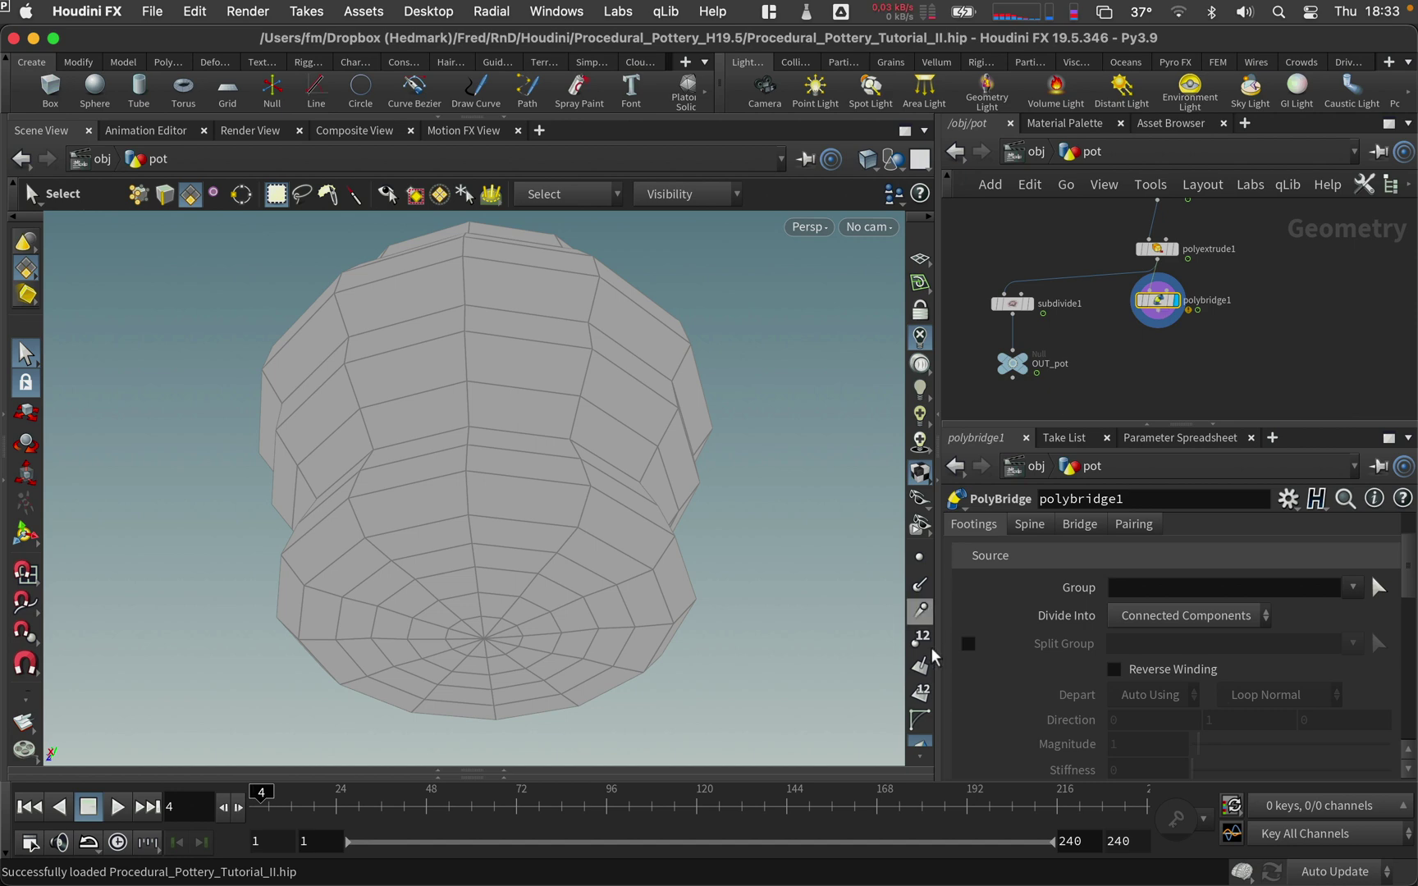
- Turn on primitive numbers and zoom in on the pot's bottom
click(920, 694)
right_drag(622, 566, 633, 475)
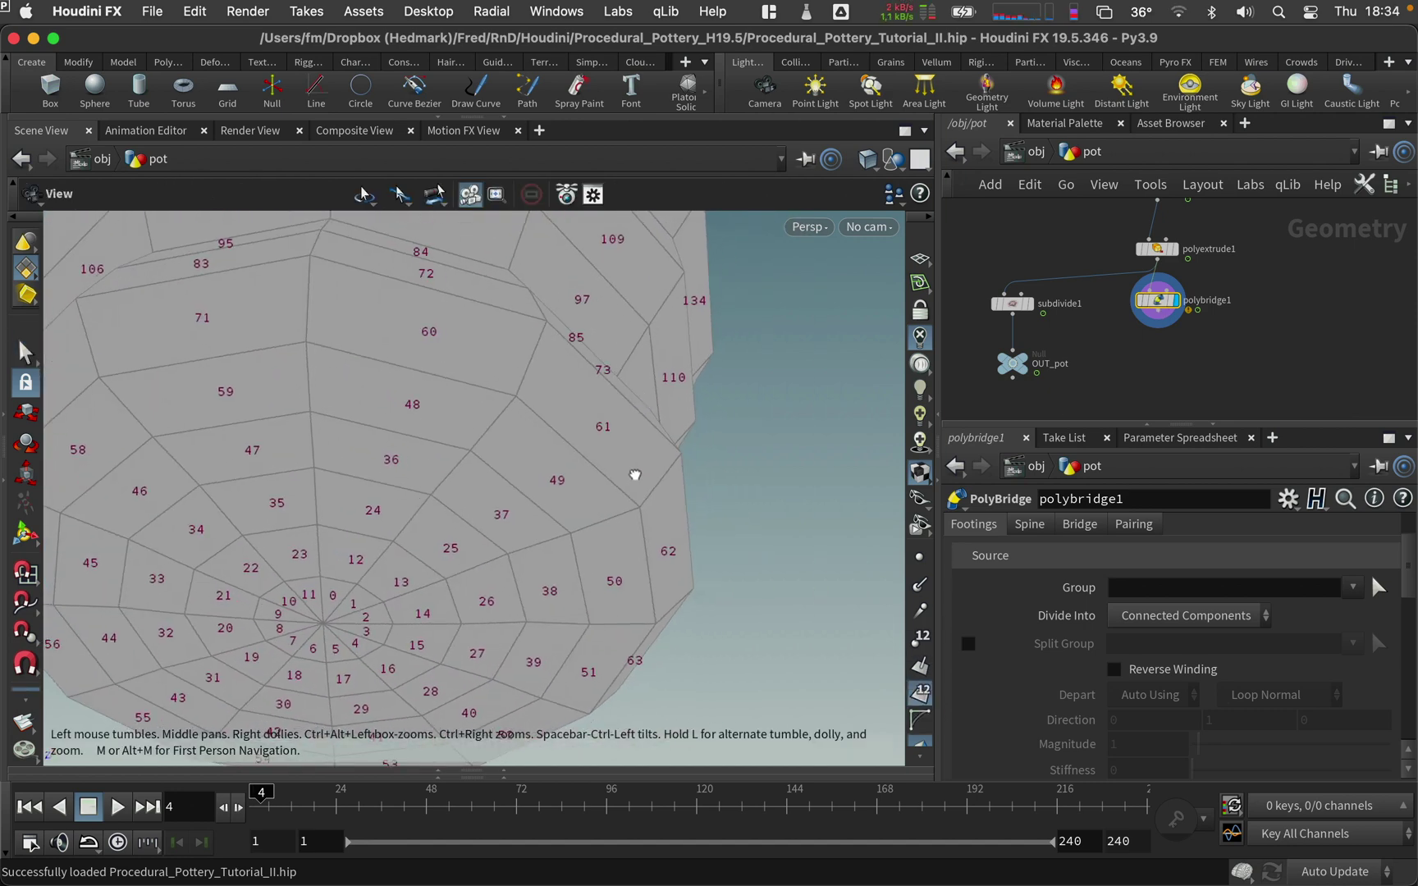
middle_drag(492, 485, 688, 527)
scroll(688, 528, down, 5)
key(s)
scroll(1389, 644, up, 2)
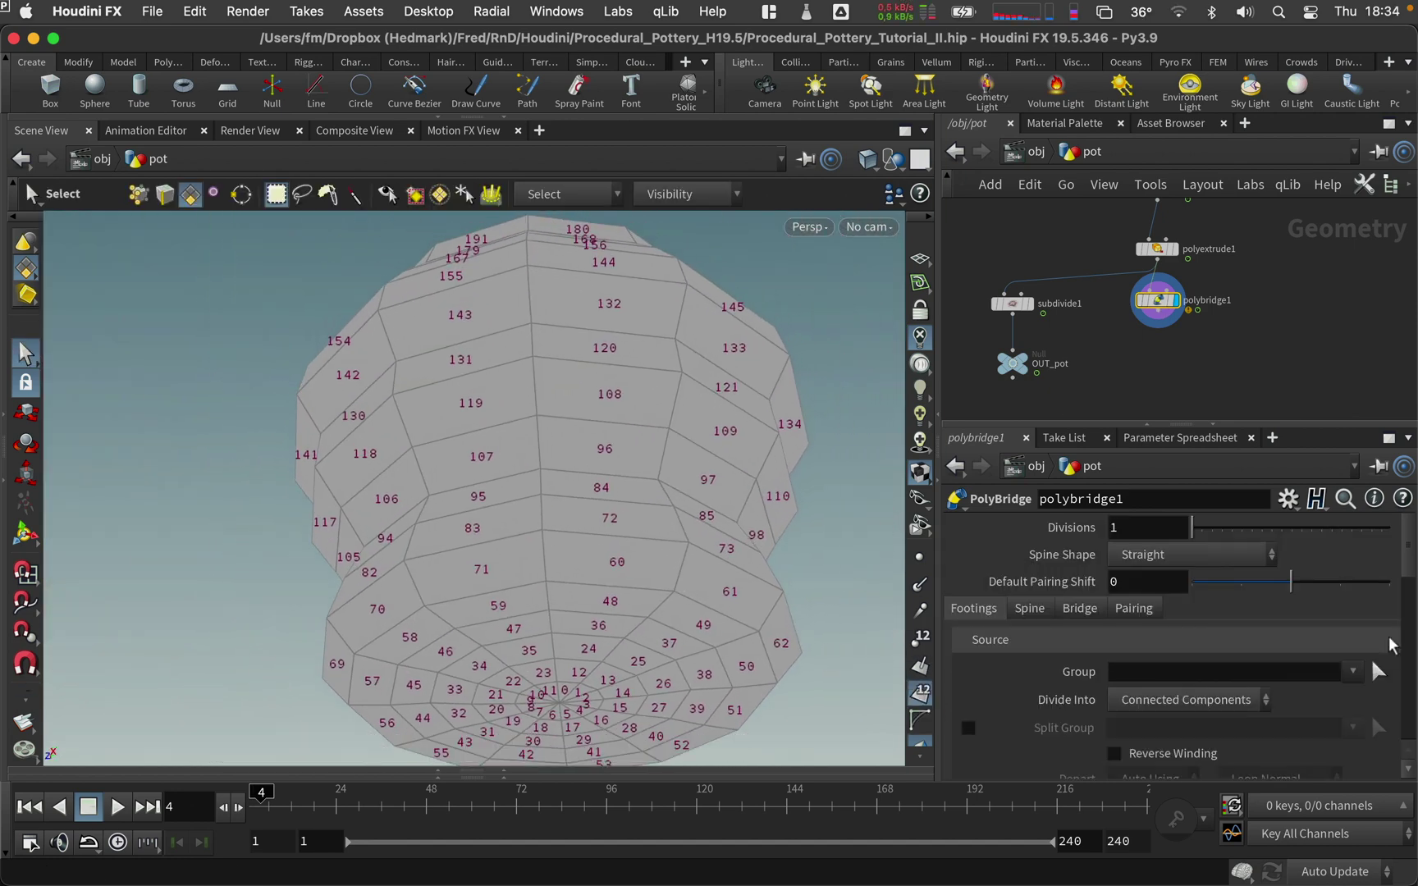
- Set polybridge1's Source Group to face 72
click(1379, 673)
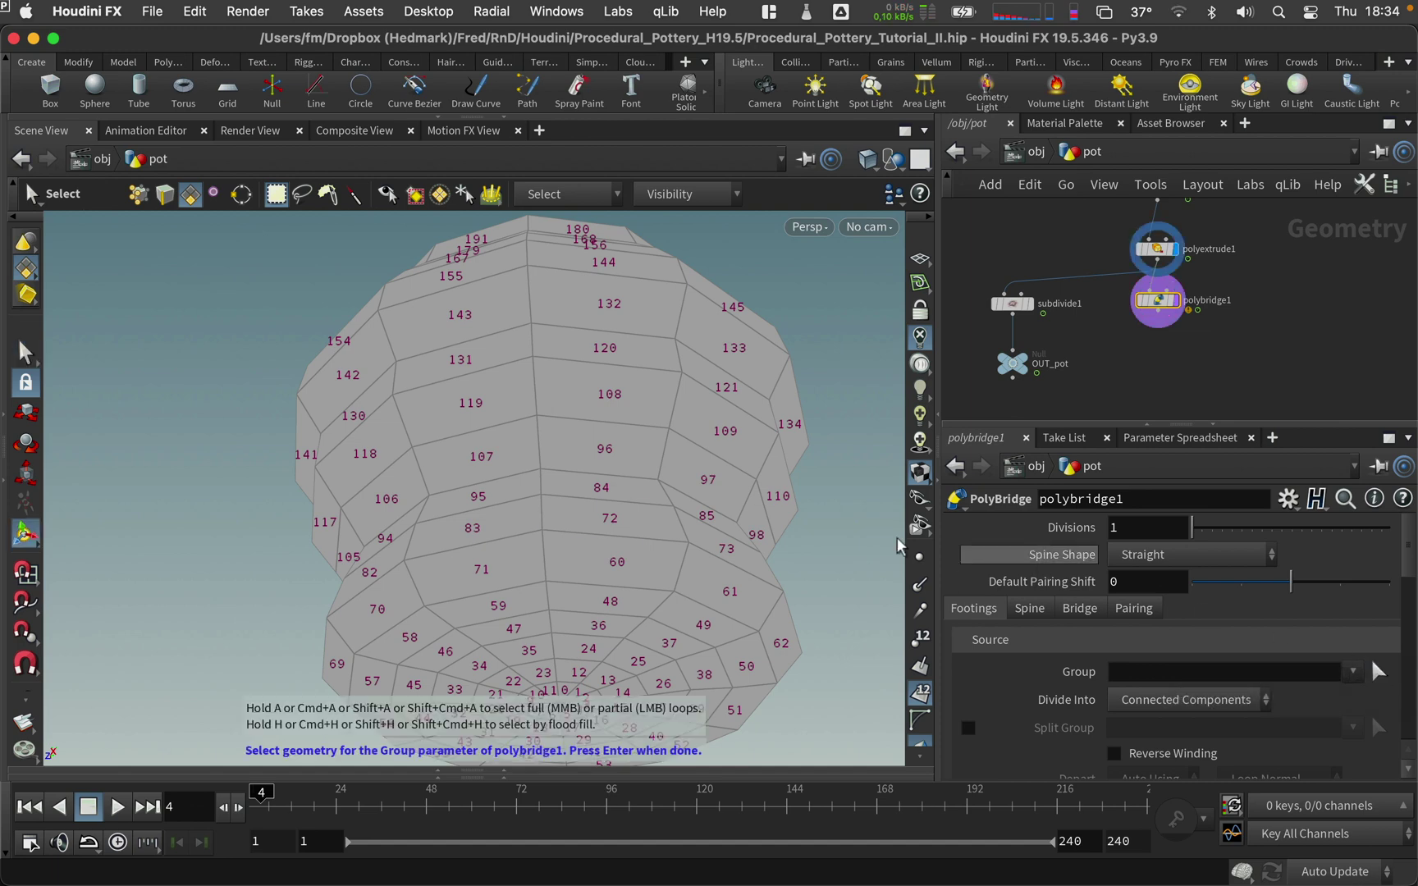
click(626, 518)
key(Return)
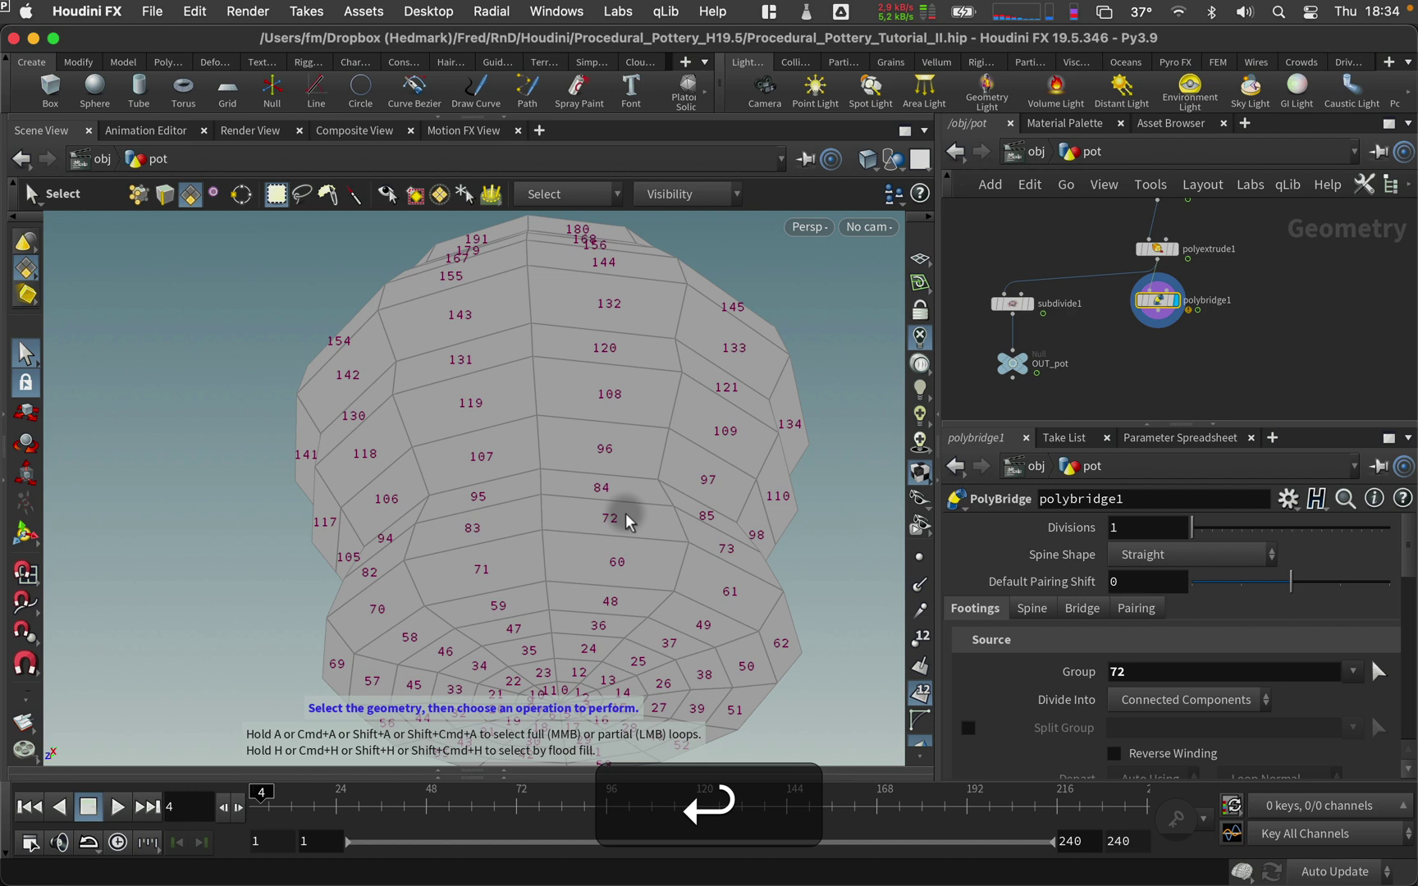
scroll(1403, 630, down, 5)
scroll(1403, 630, up, 1)
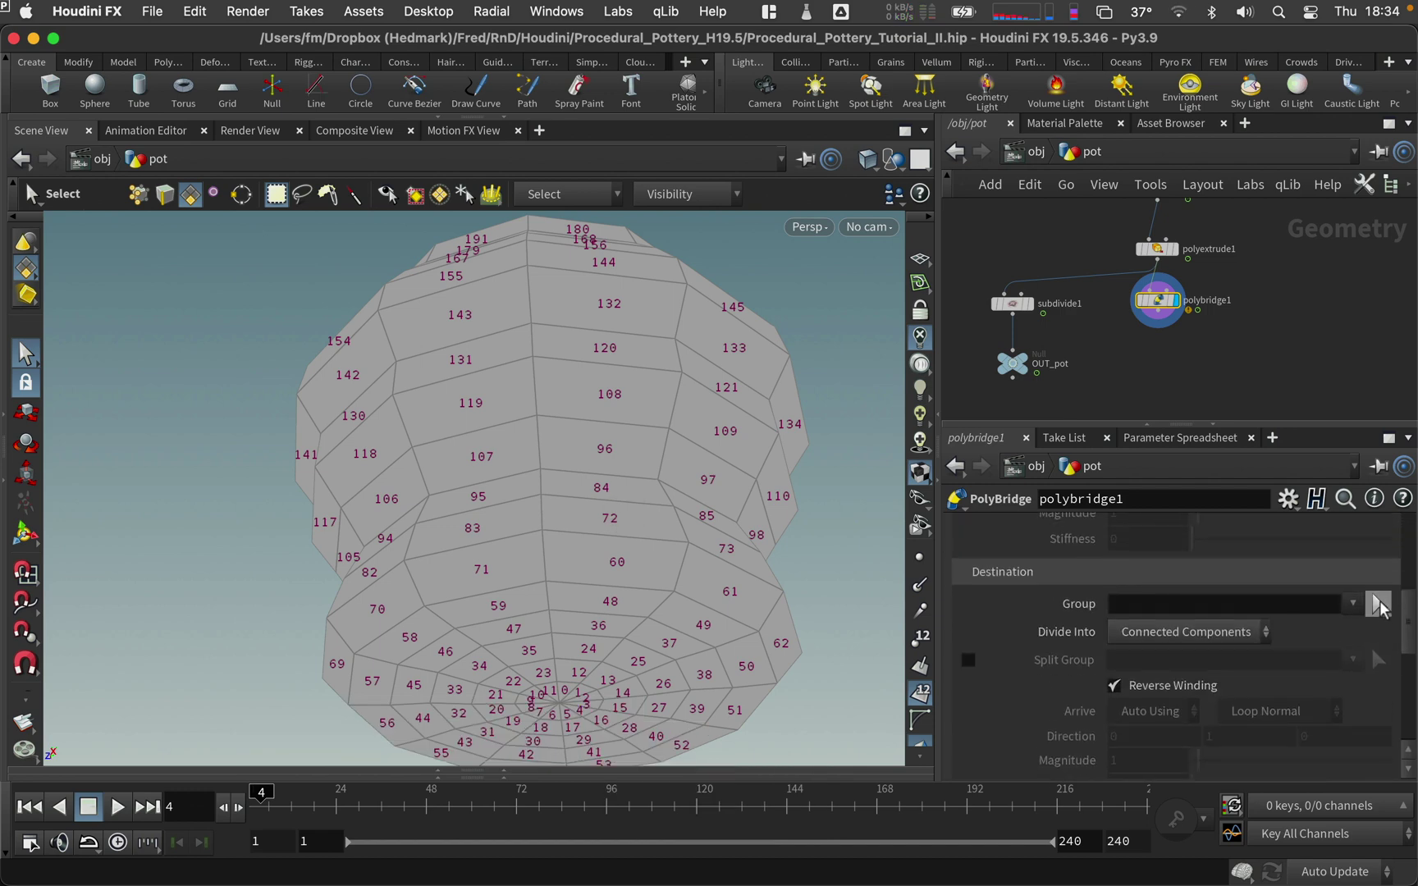
click(1379, 605)
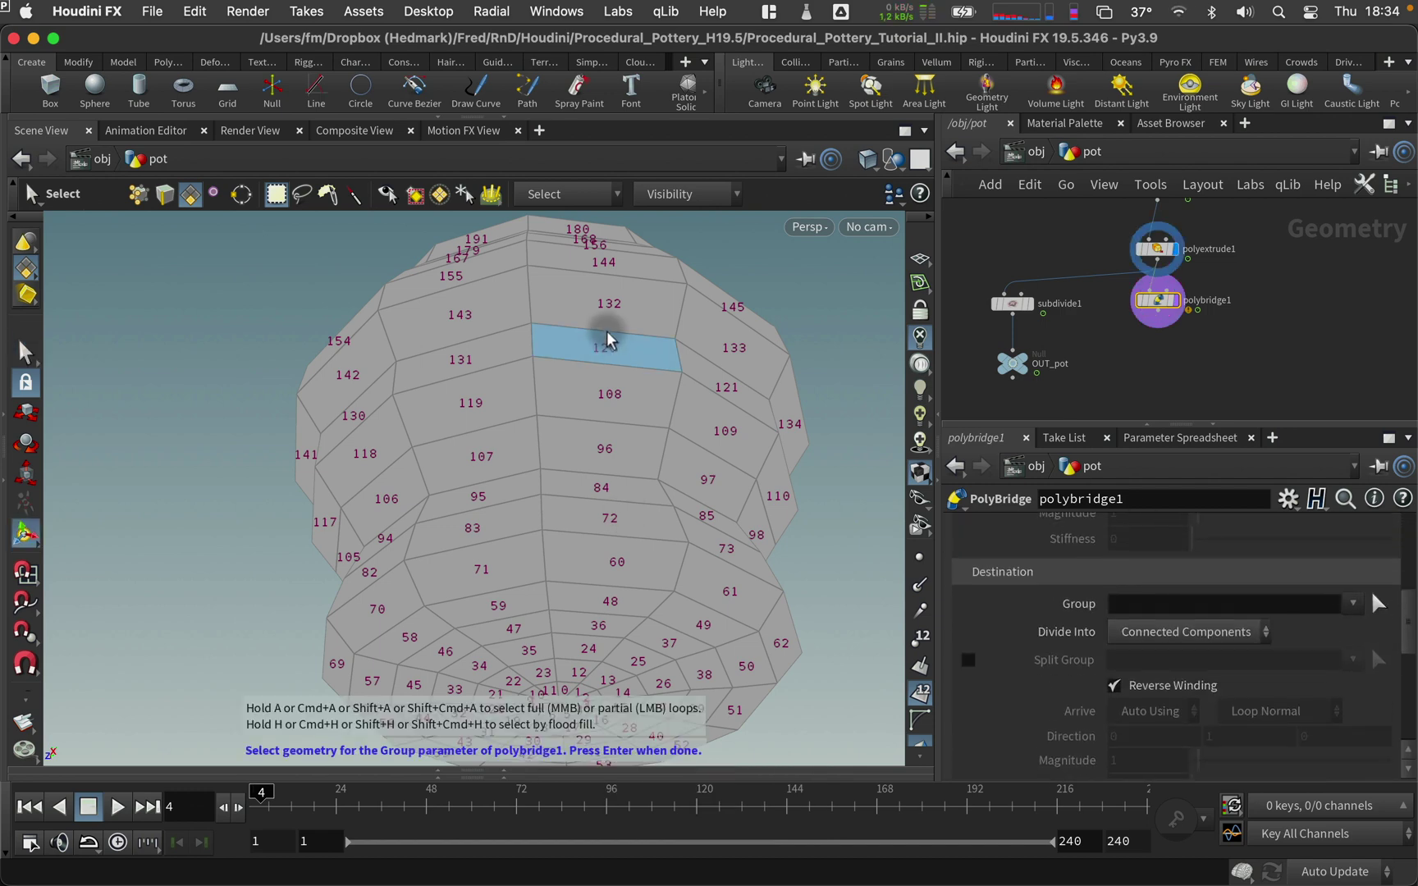
- Set the Destination Group to face 144 and the spine shape to Curved
click(619, 273)
key(Return)
scroll(1231, 624, up, 4)
click(1228, 558)
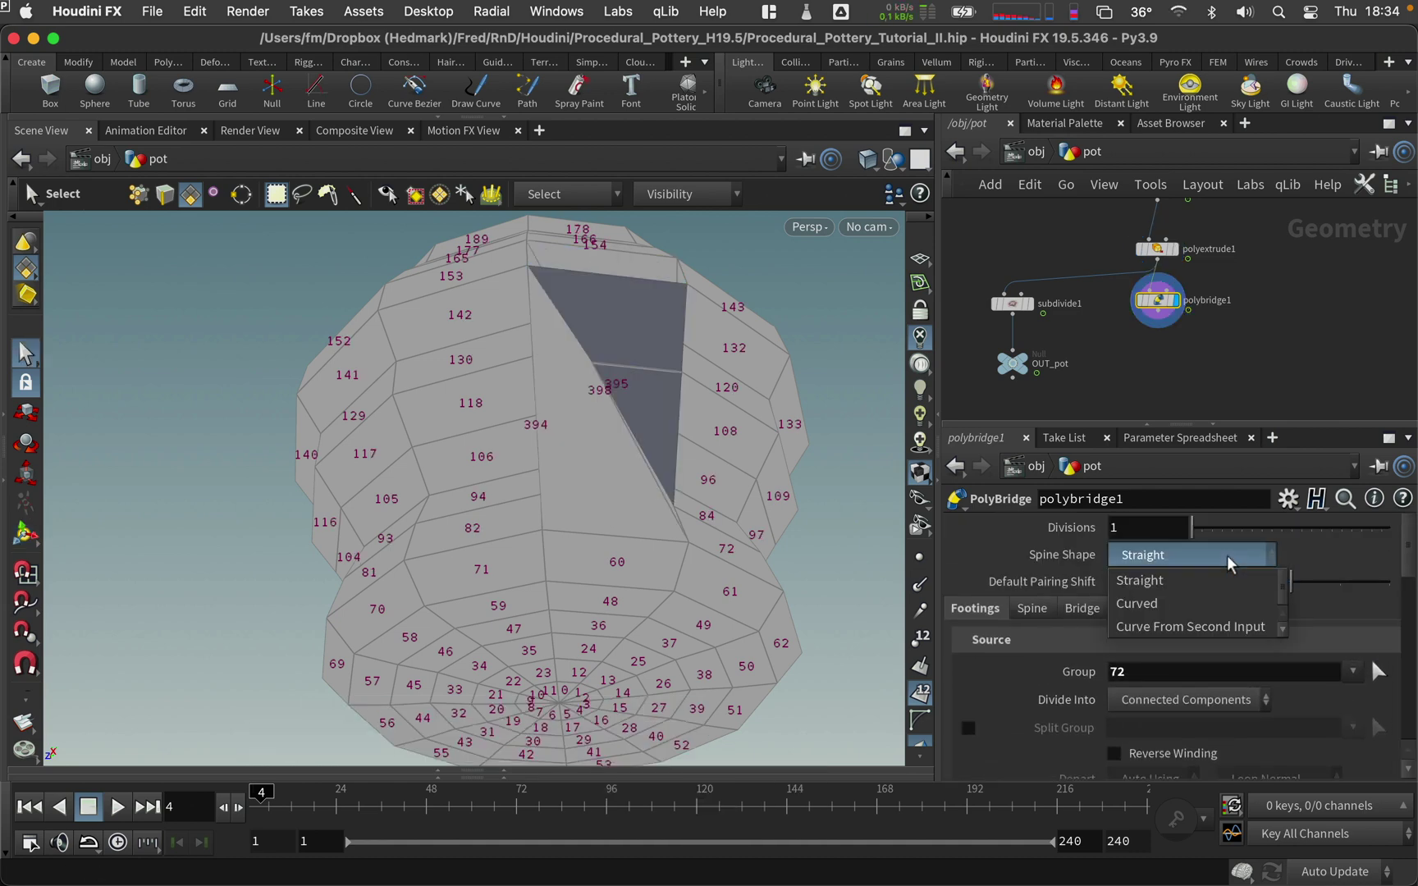
click(1206, 603)
scroll(1206, 624, down, 5)
- Set both the depart and arrive directions to Along
click(1165, 678)
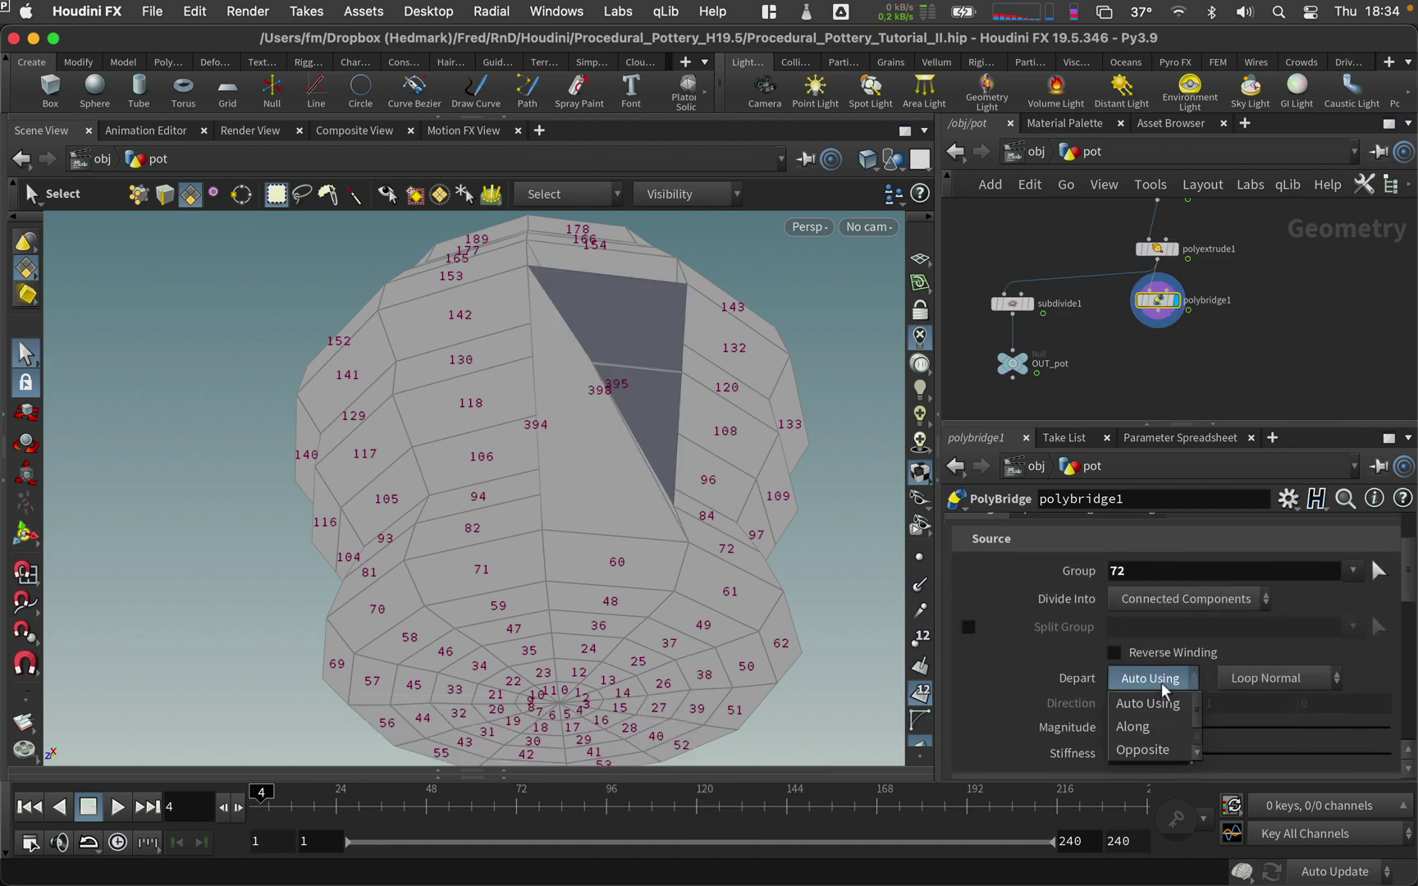
click(1157, 725)
scroll(1157, 697, down, 5)
click(1153, 627)
click(1149, 673)
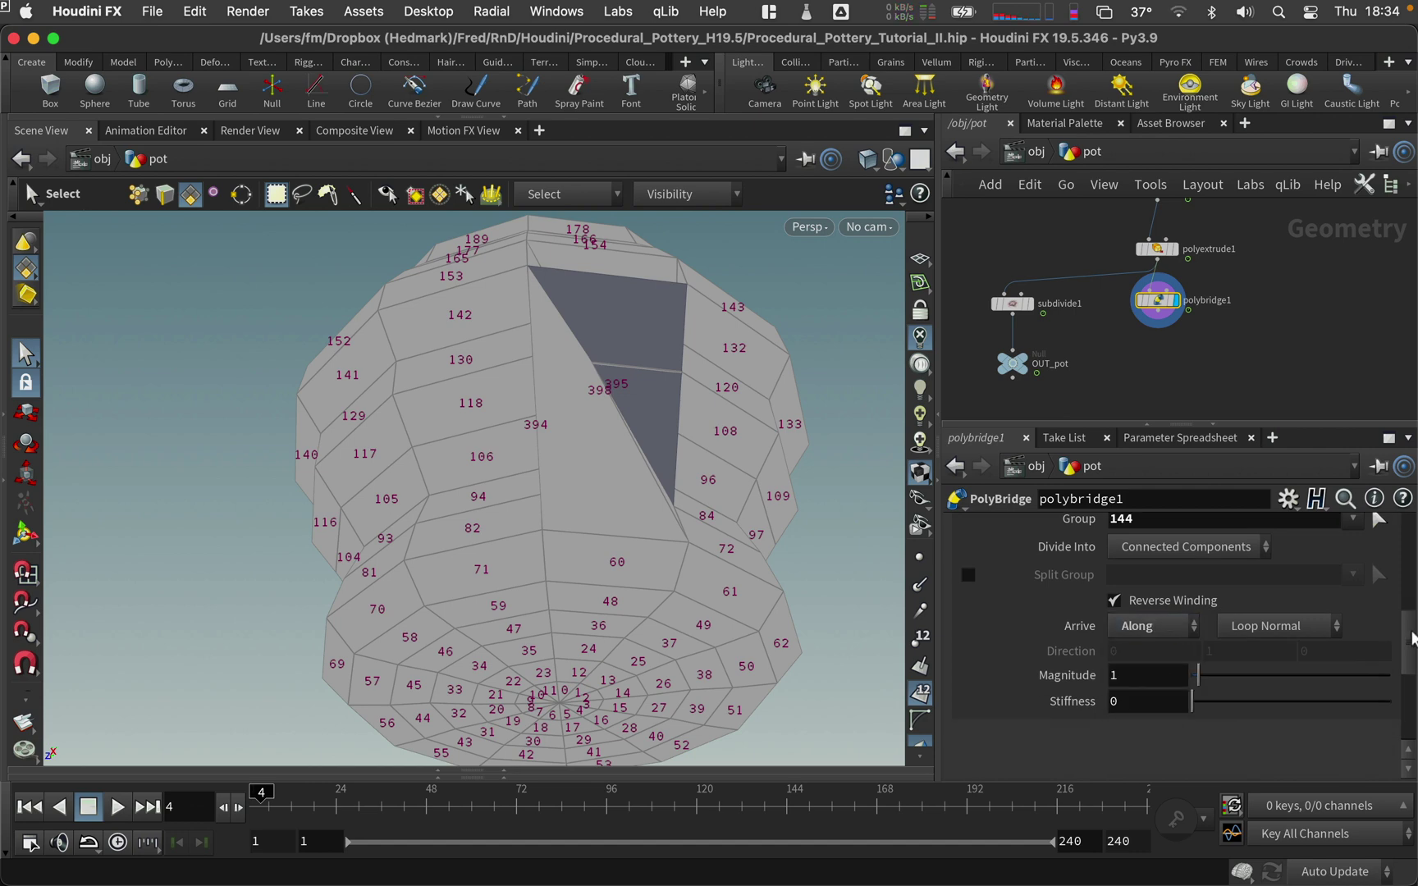
drag(1411, 639, 1408, 541)
- Set Source and Destination Divisions to 3 and inspect the new handle
click(1032, 608)
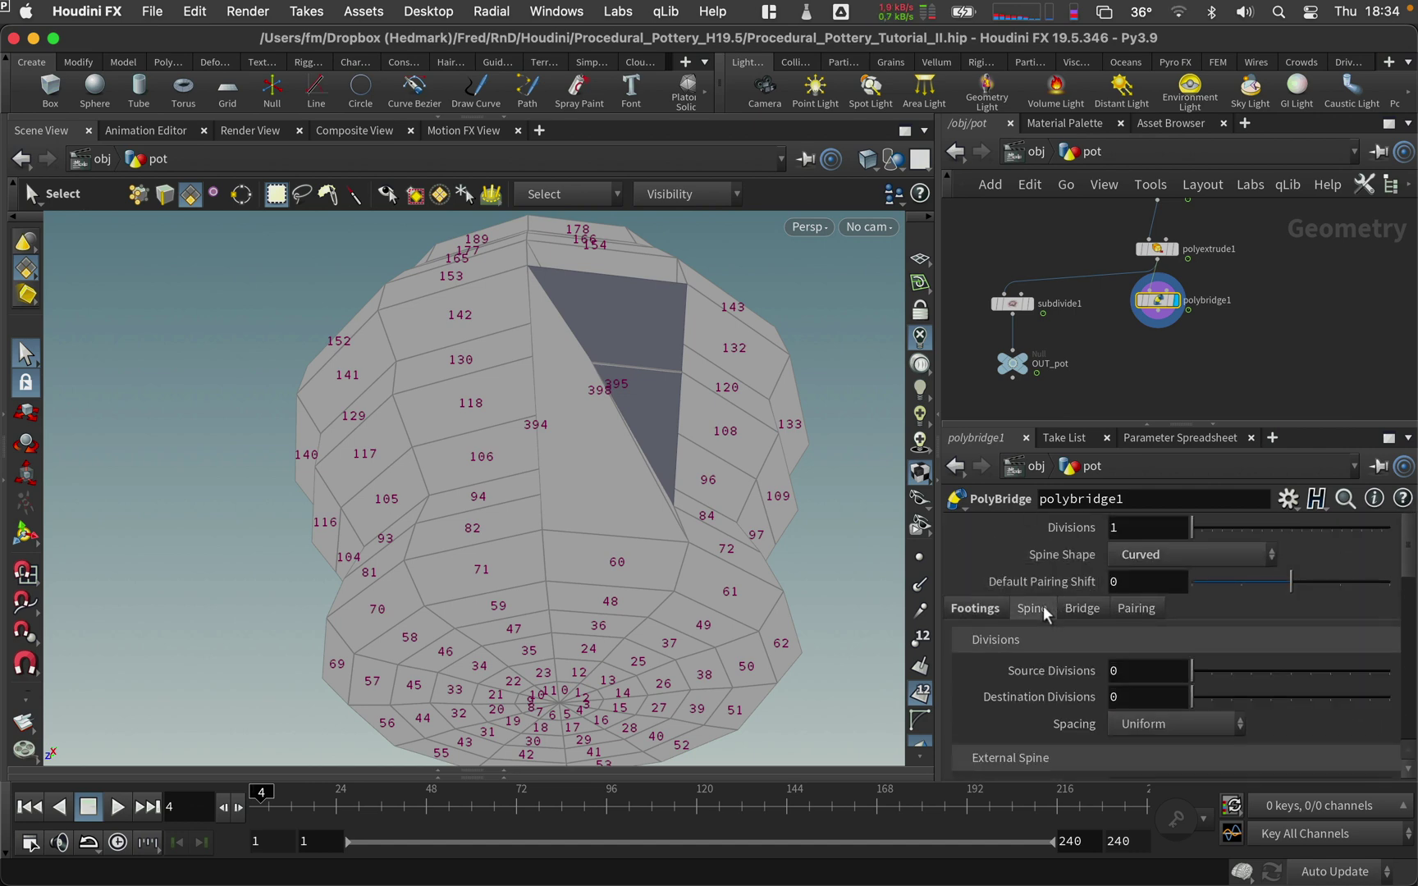
text(3)
key(Tab)
text(3)
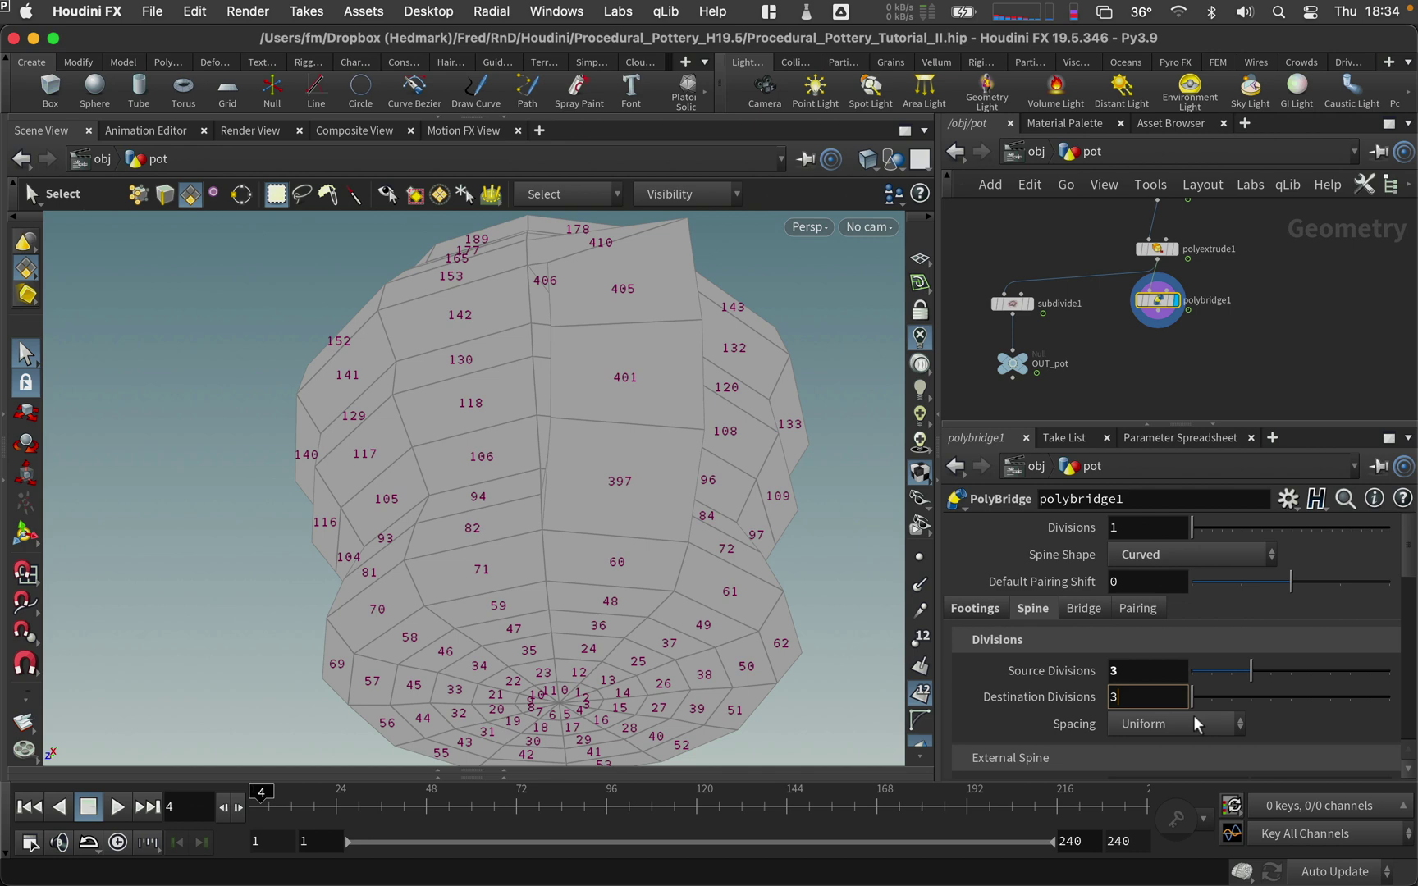
key(Return)
alt+drag(587, 404, 684, 434)
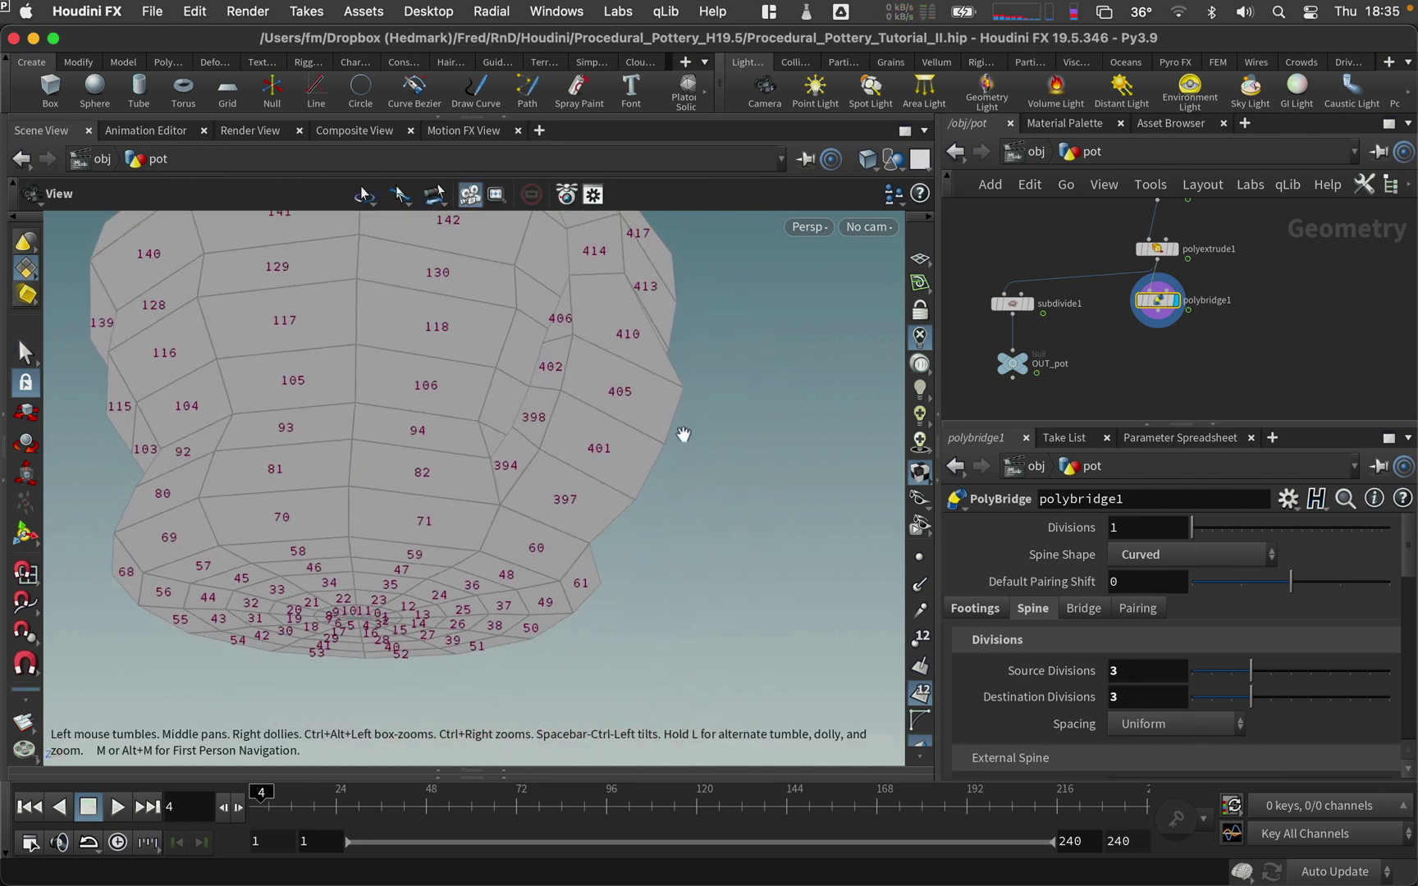
alt+middle_drag(652, 388, 709, 507)
- Hide primitive numbers and set the arrive Magnitude to 2.47
click(920, 692)
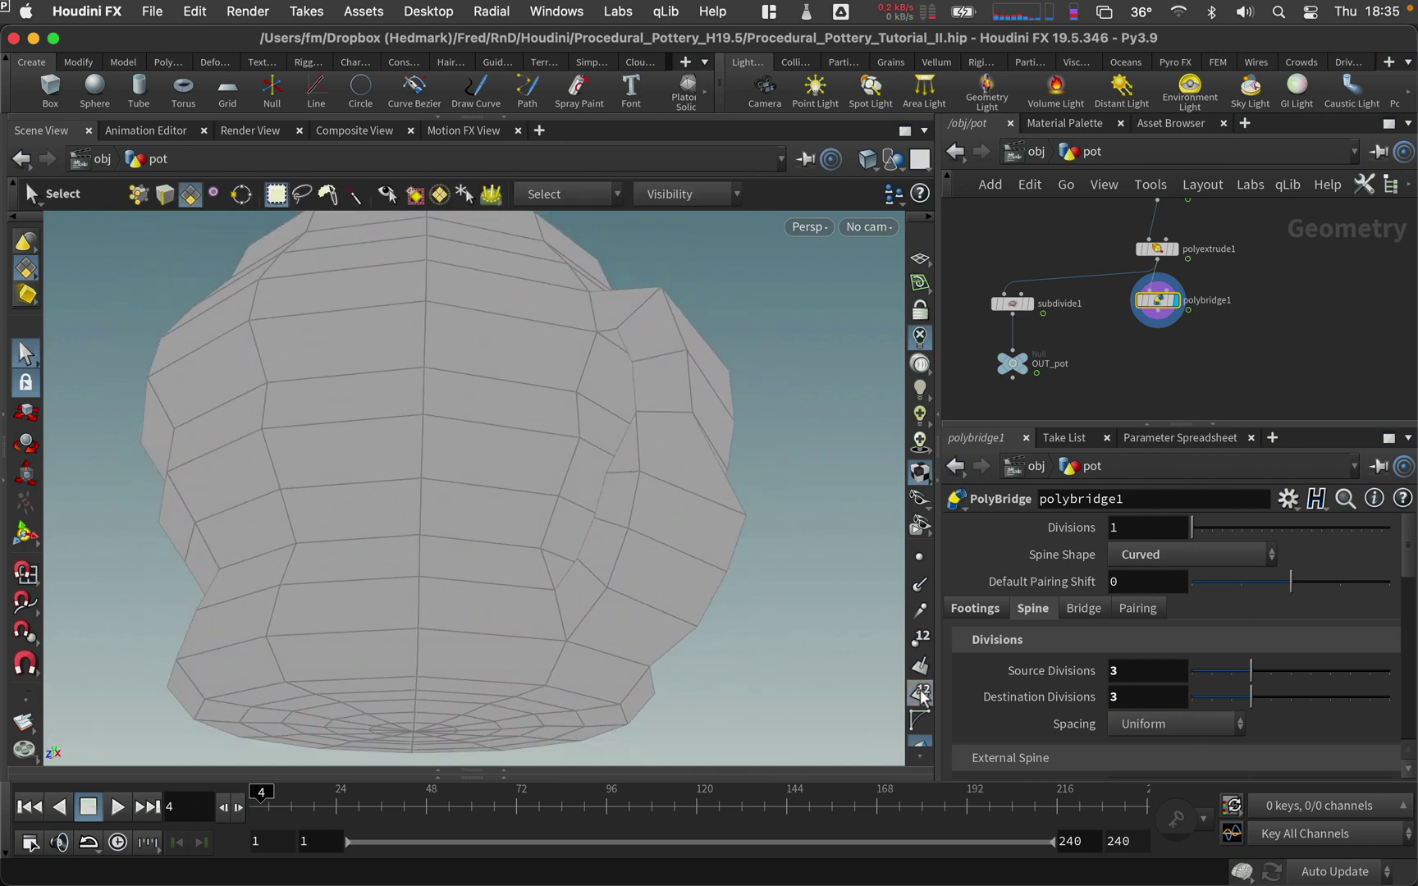
click(984, 610)
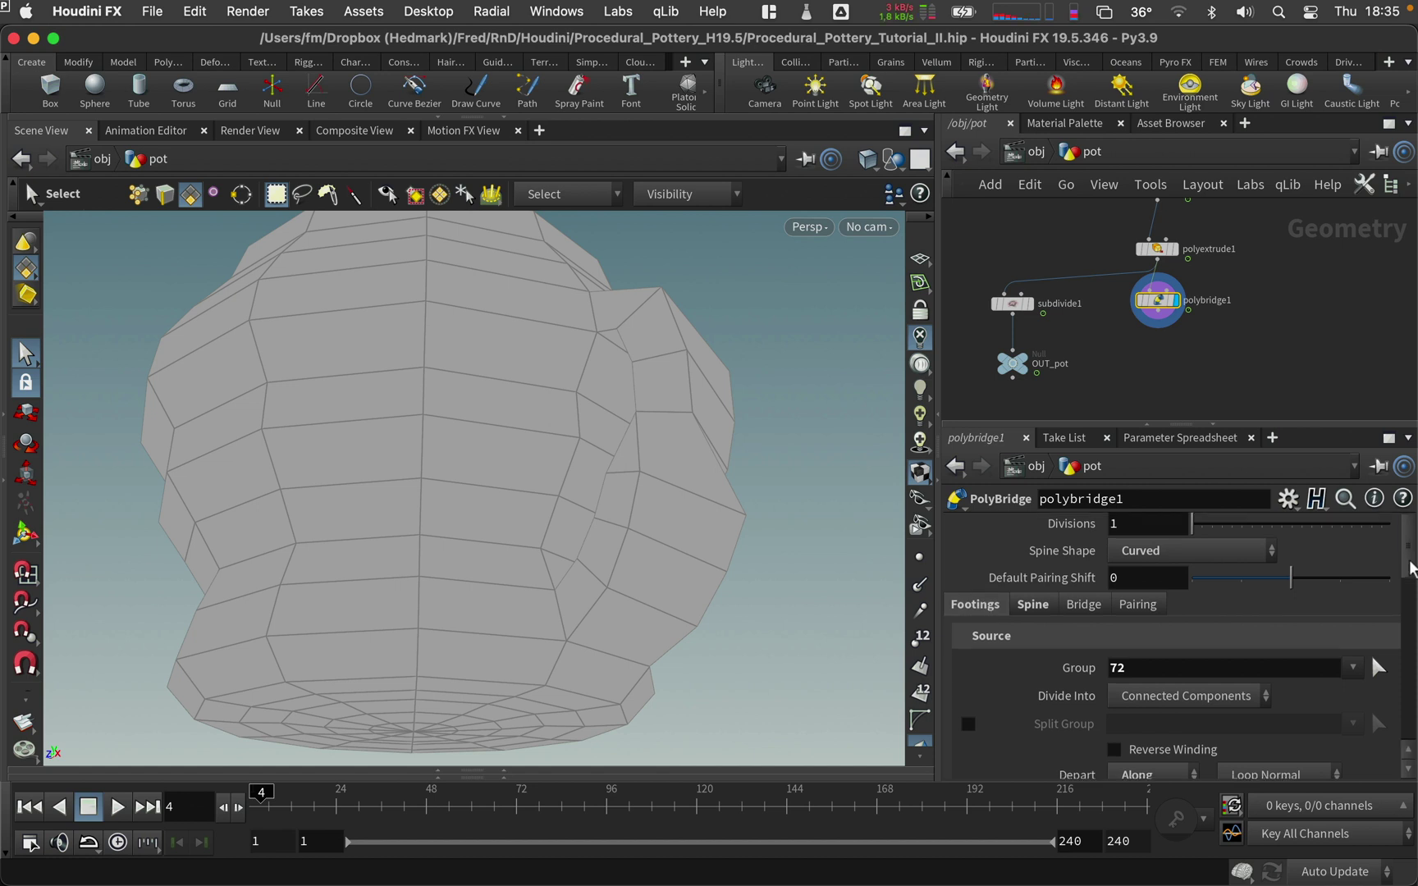
scroll(1397, 605, down, 5)
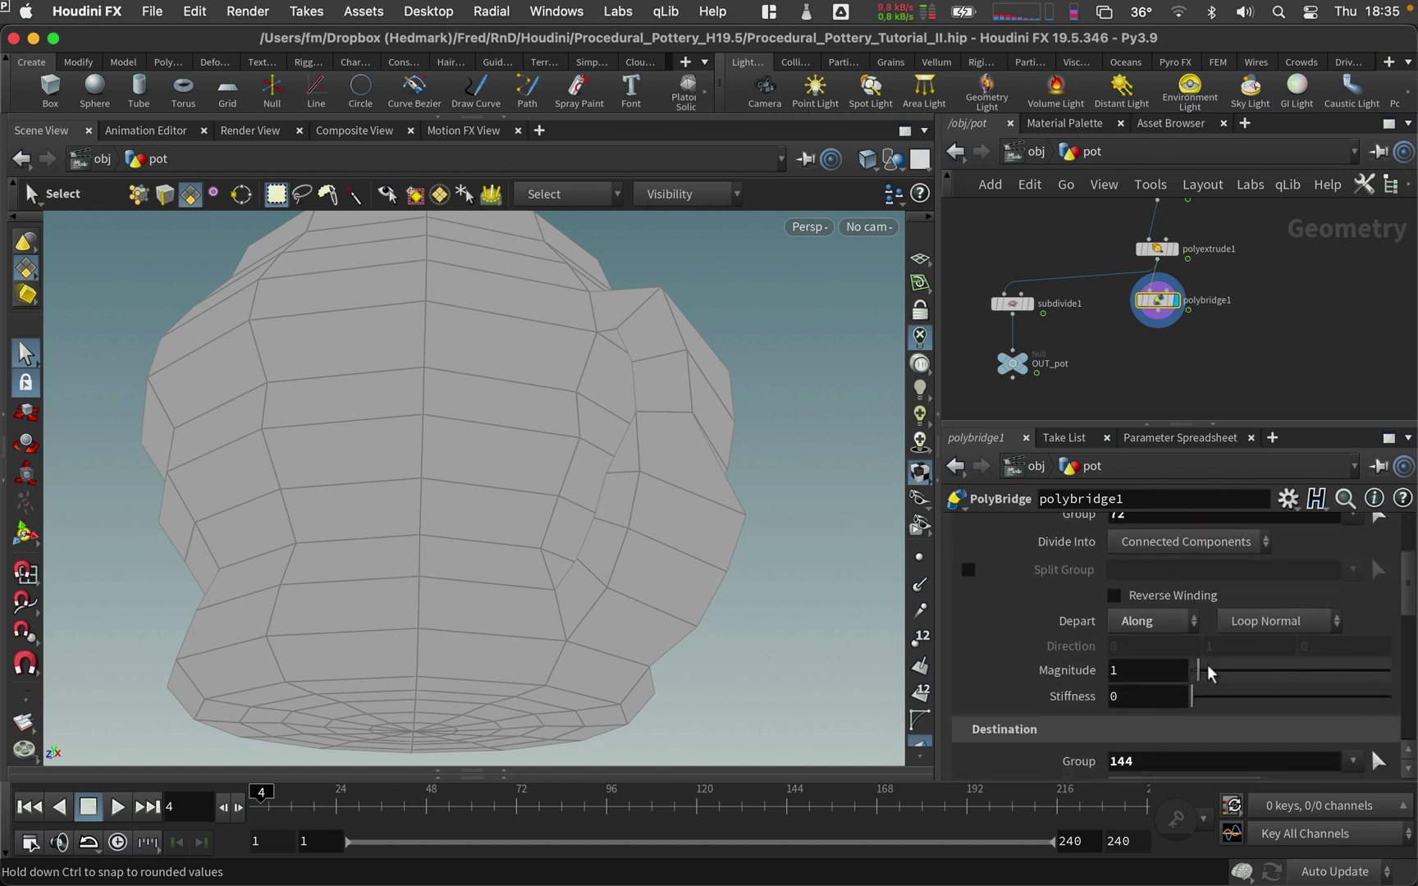
drag(1202, 673, 1211, 664)
scroll(1402, 669, down, 3)
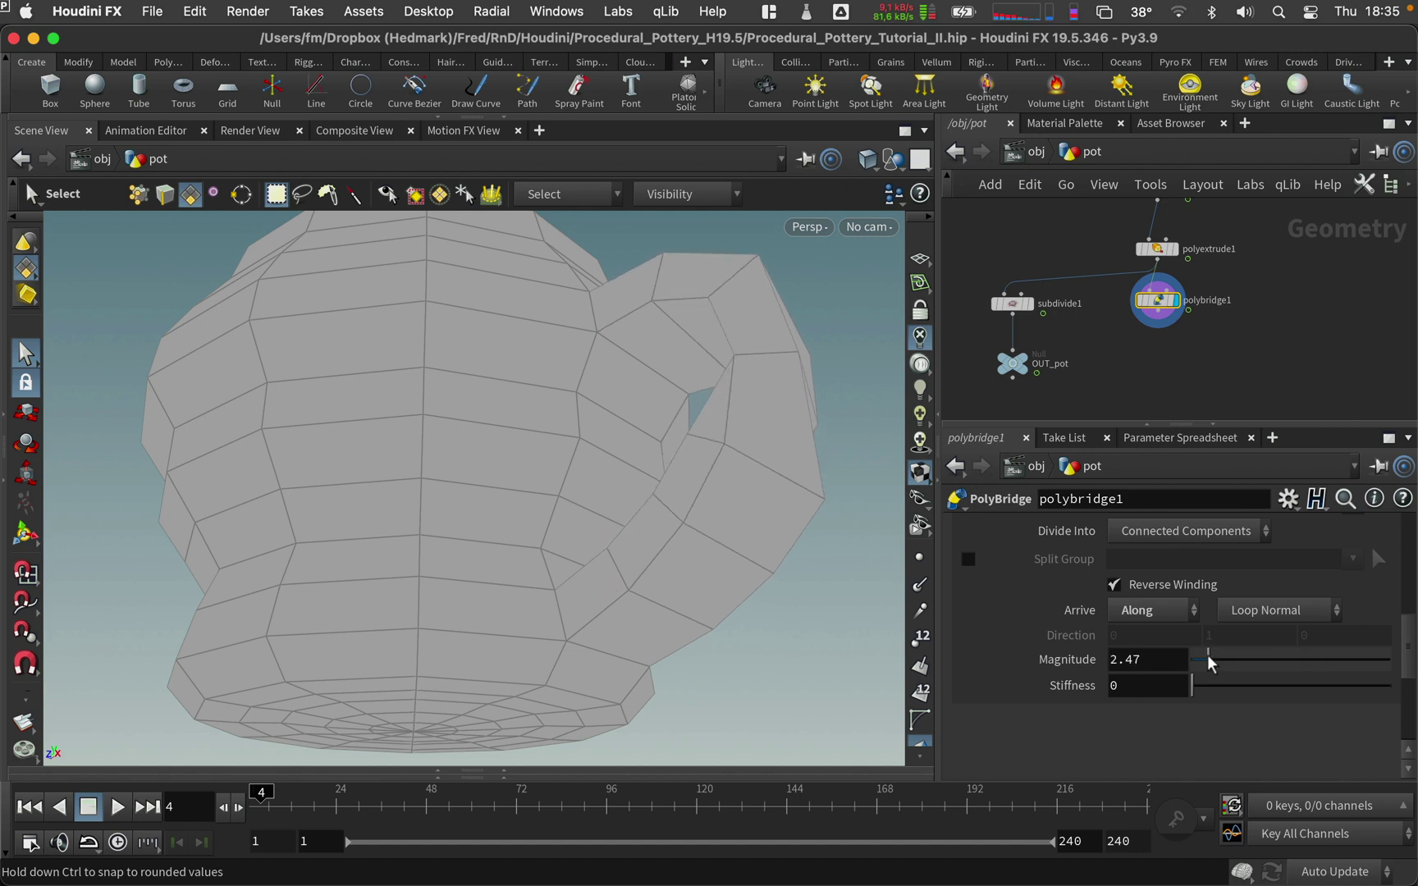
- Orbit the pot and scrub frames 4 to 6 to check the handle shape
key(Escape)
drag(575, 460, 600, 541)
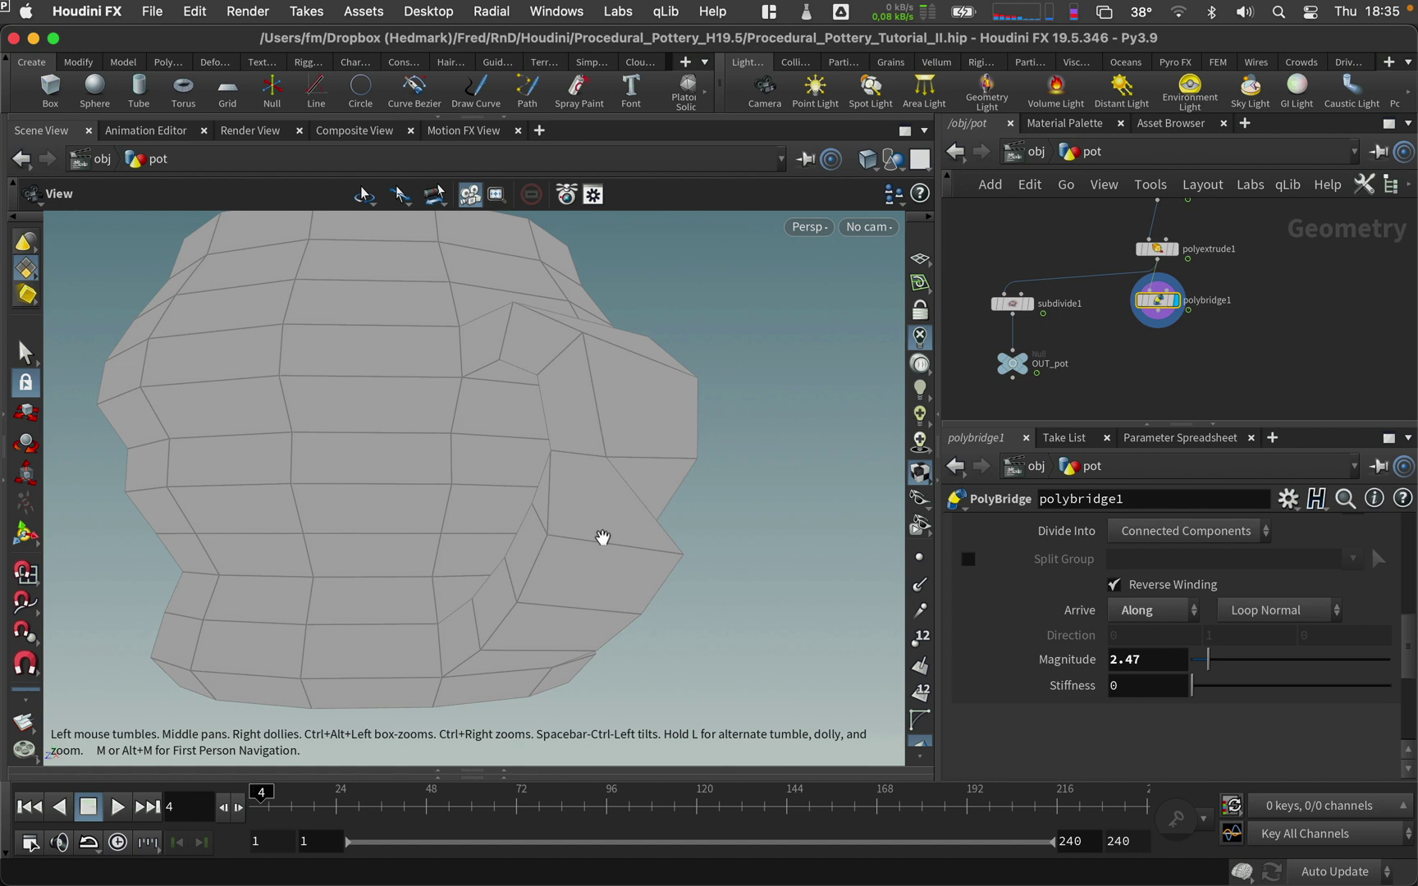
key(s)
drag(256, 792, 260, 792)
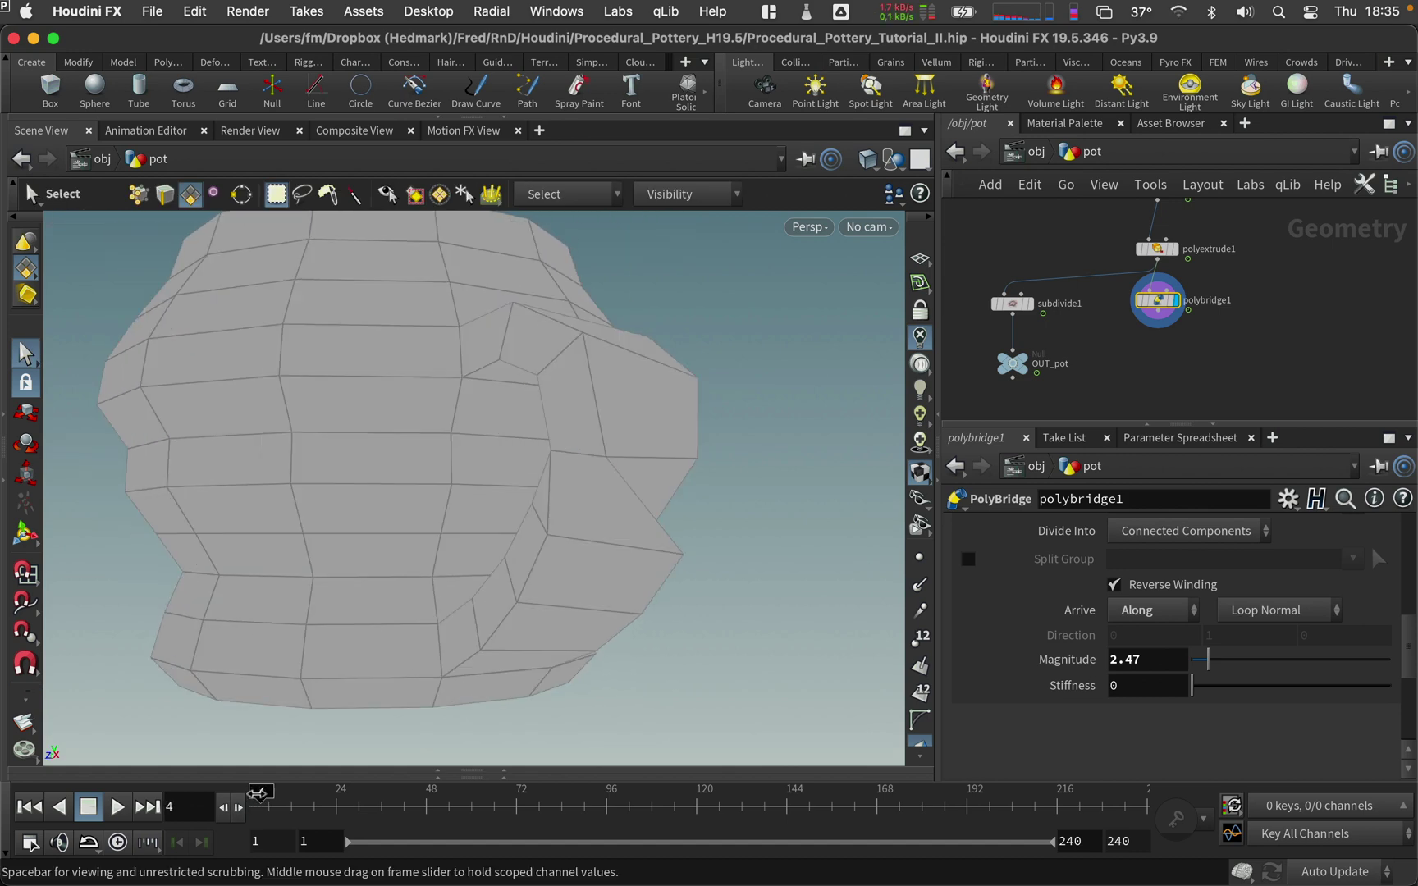
key(Escape)
mouse_move(592, 543)
mouse_down()
mouse_move(560, 554)
mouse_move(582, 538)
mouse_up()
right_drag(582, 538, 481, 528)
middle_drag(481, 529, 548, 535)
- Show point numbers and add an explicit pair starting at point 61
key(s)
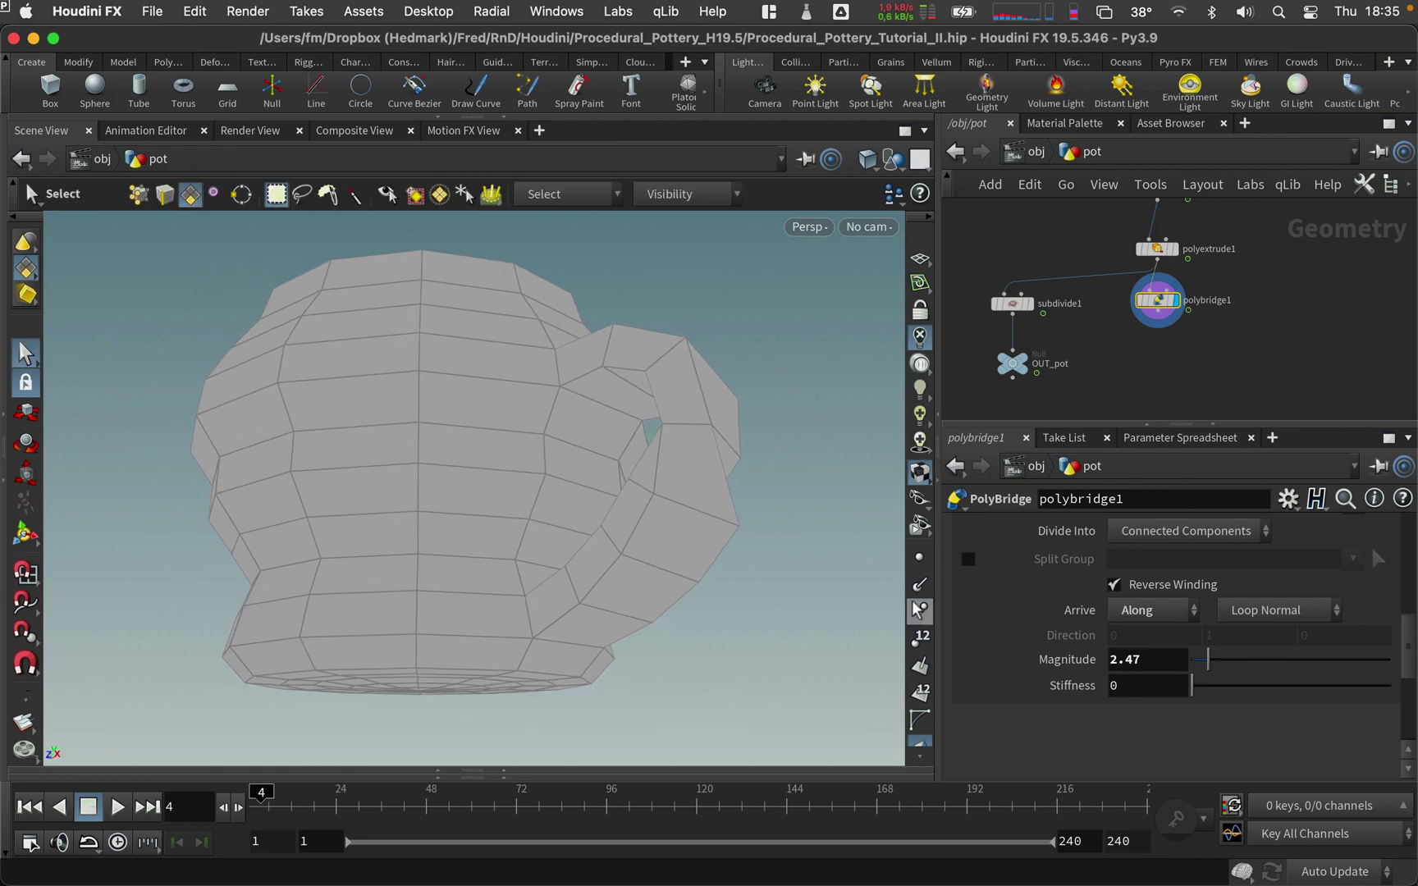
click(922, 644)
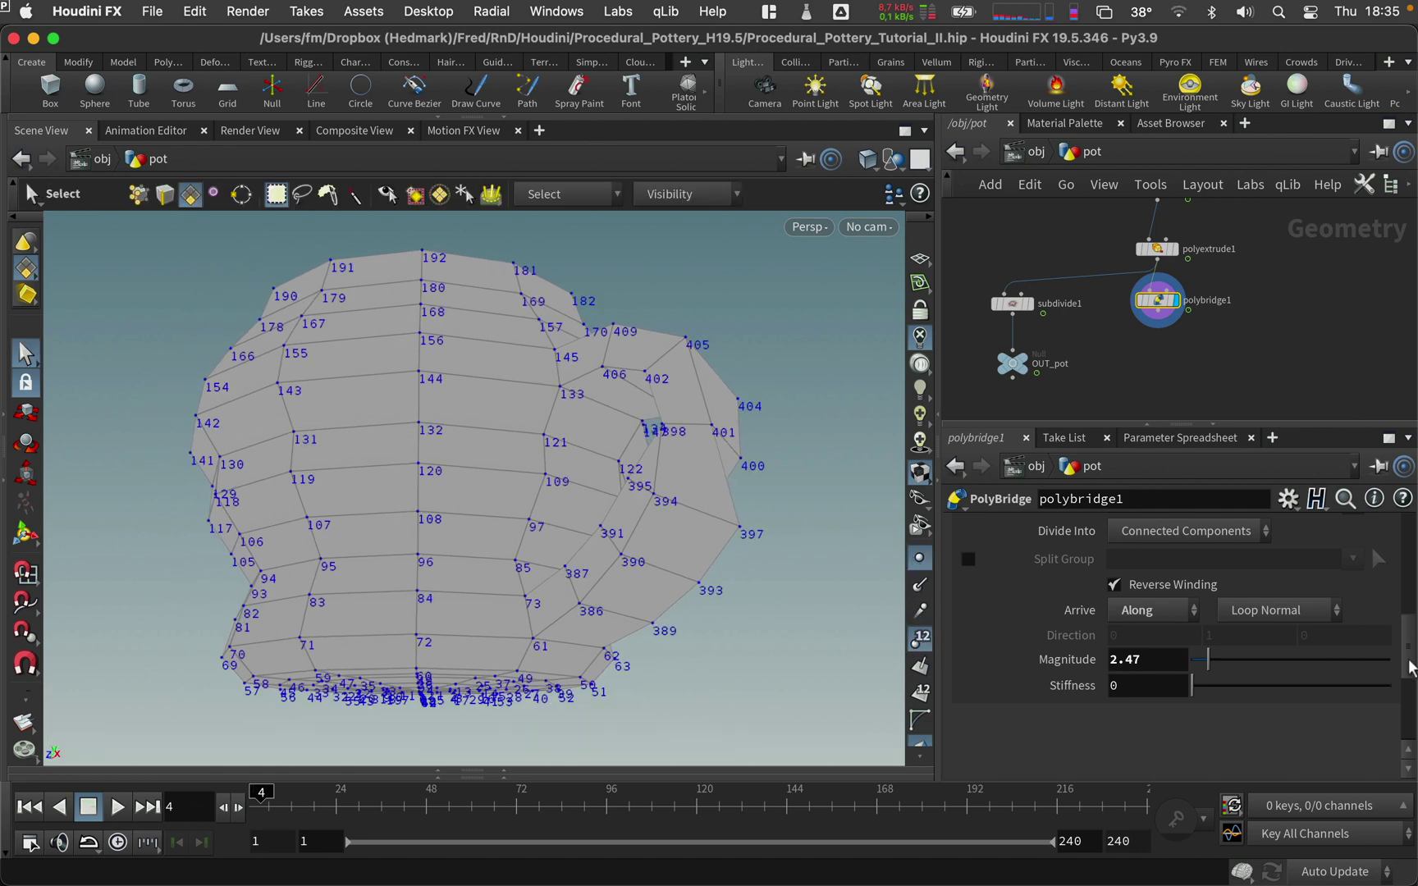
drag(1409, 656, 1381, 717)
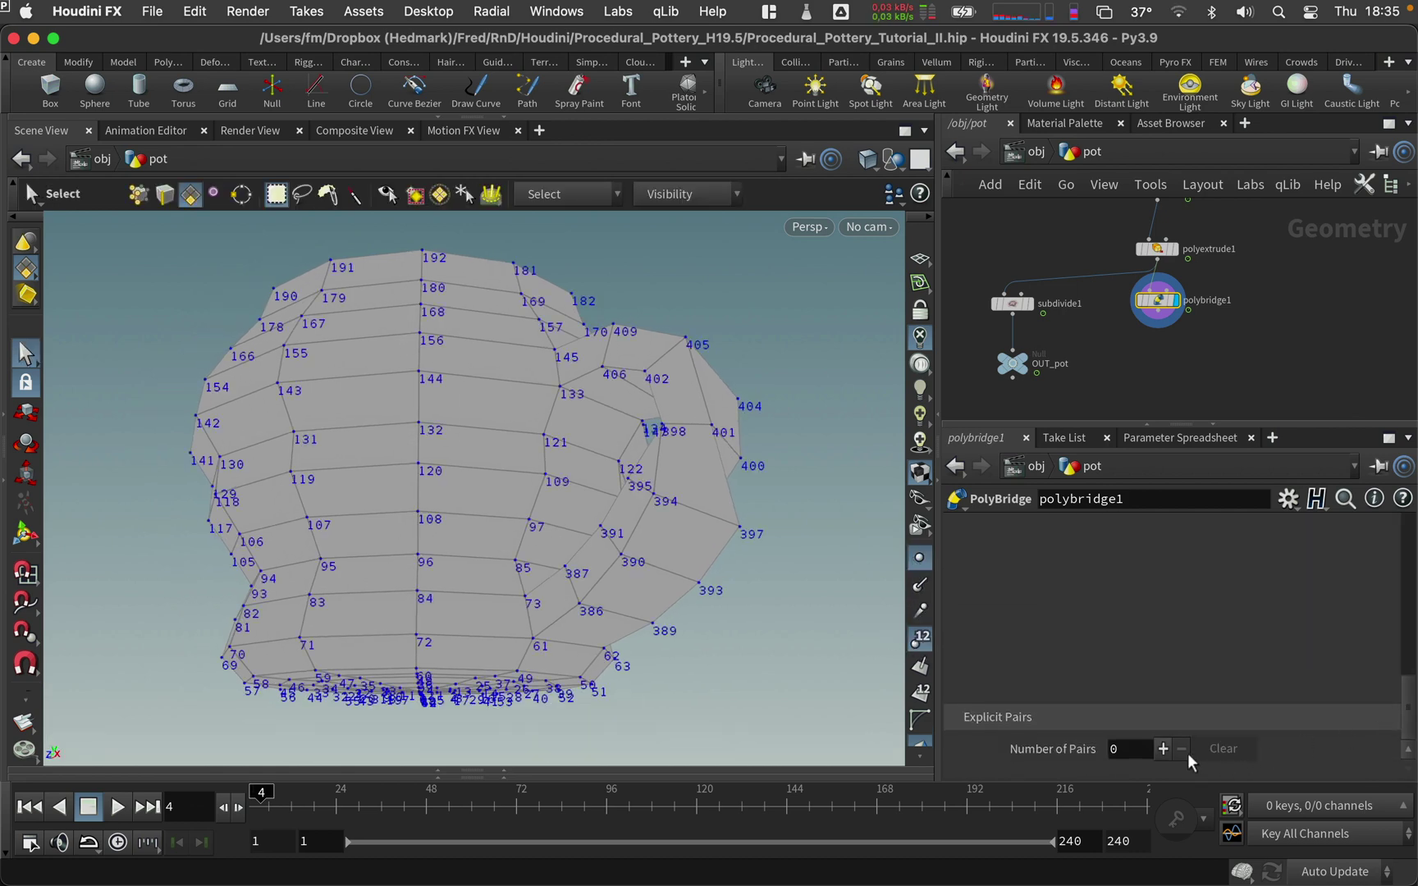
click(1163, 749)
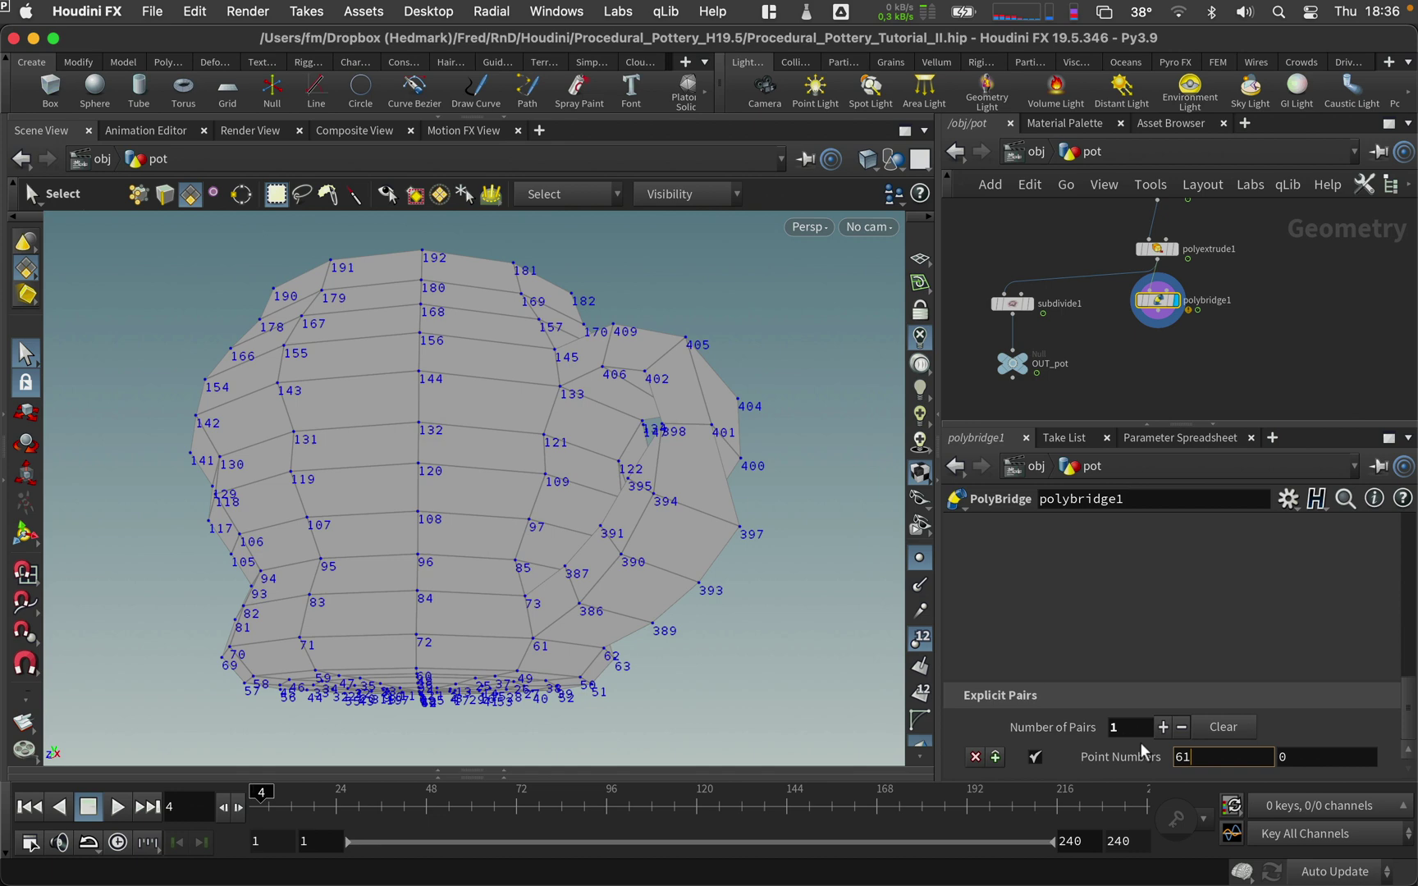
key(Return)
- Enter 145 as the second point of the explicit pair
key(Escape)
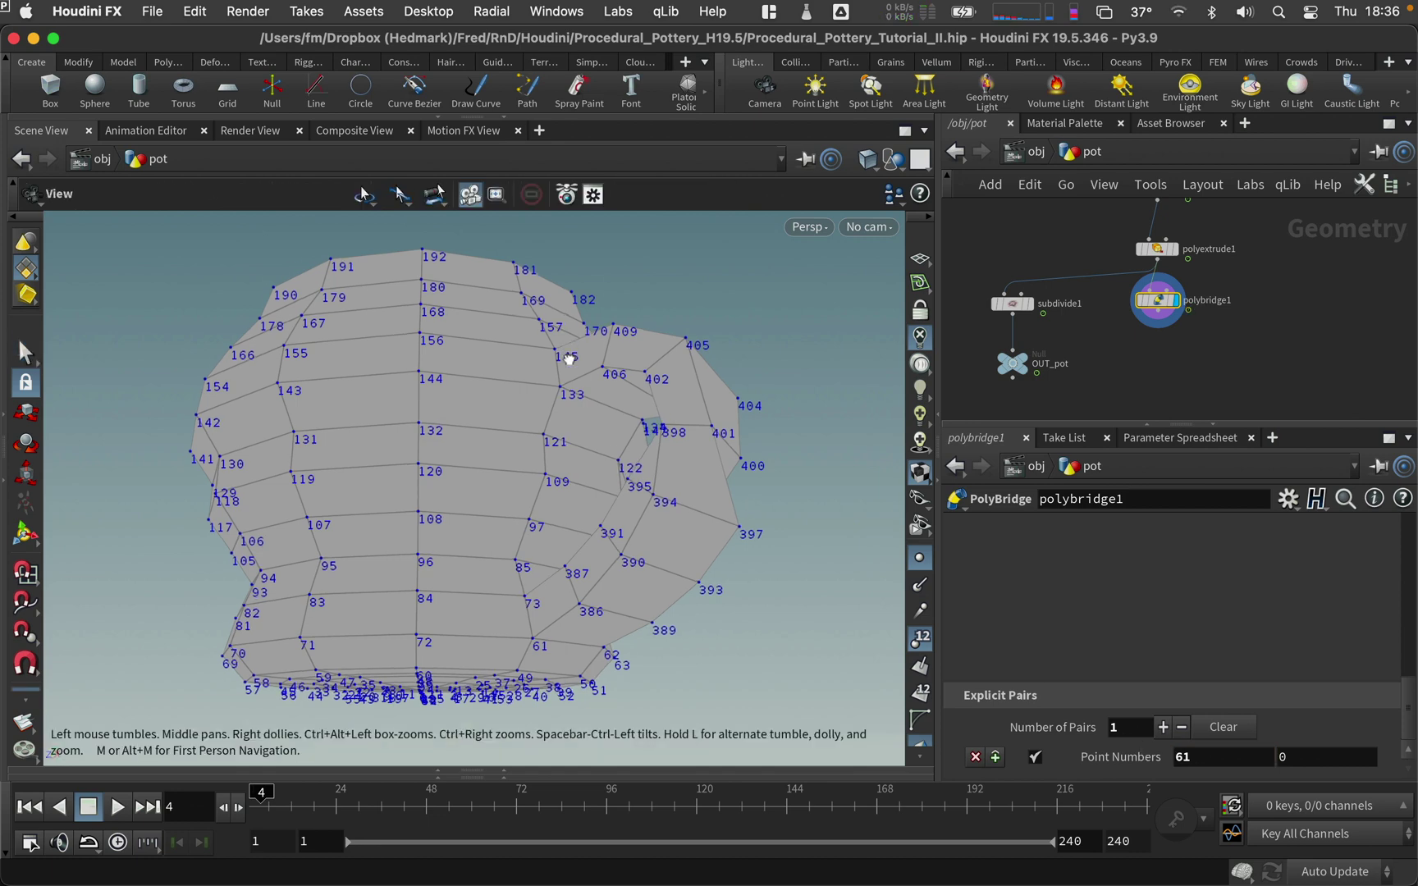
drag(564, 355, 536, 327)
scroll(536, 327, up, 5)
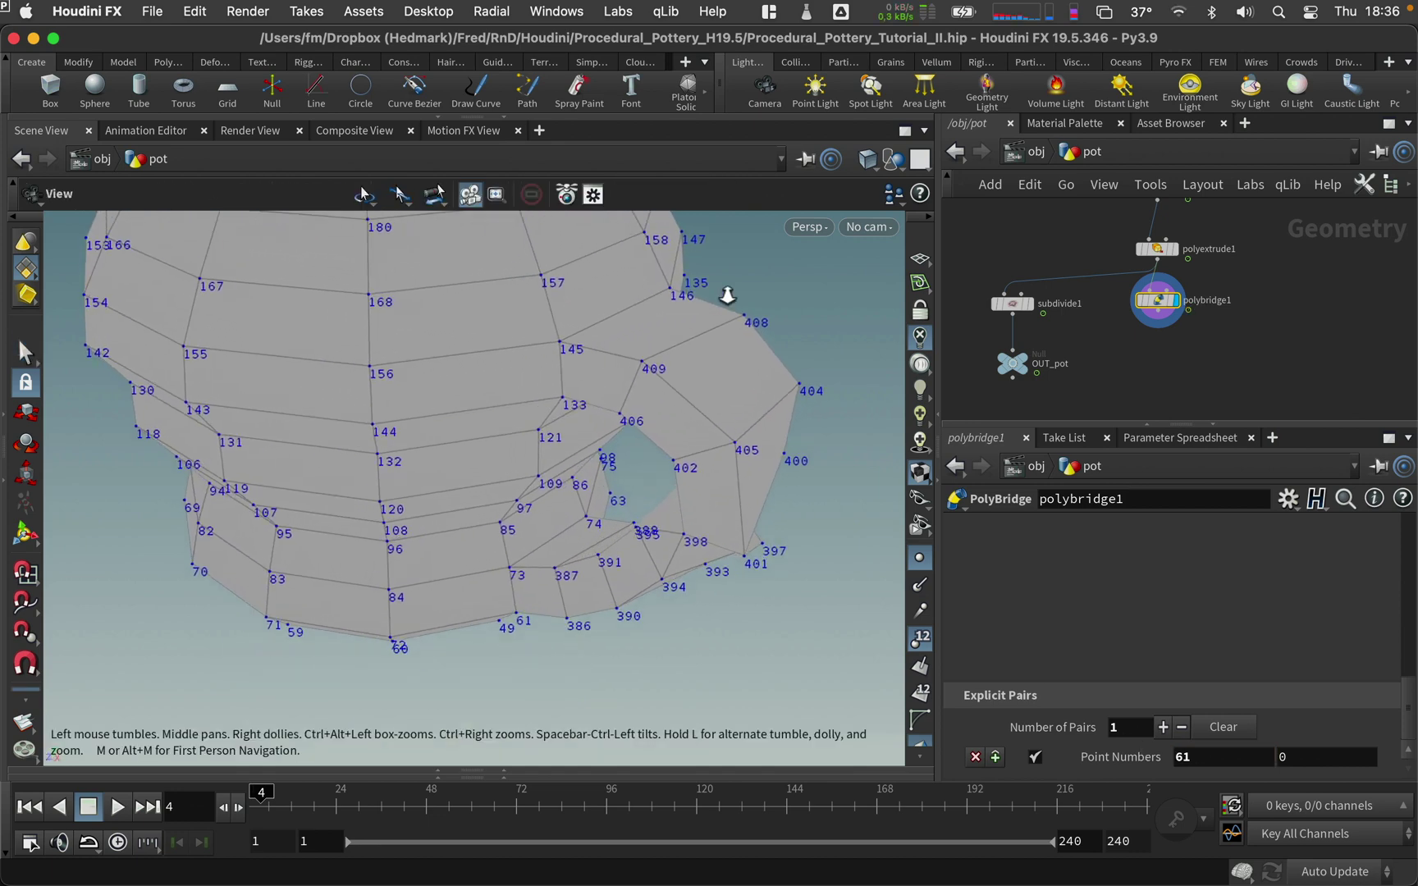
key(s)
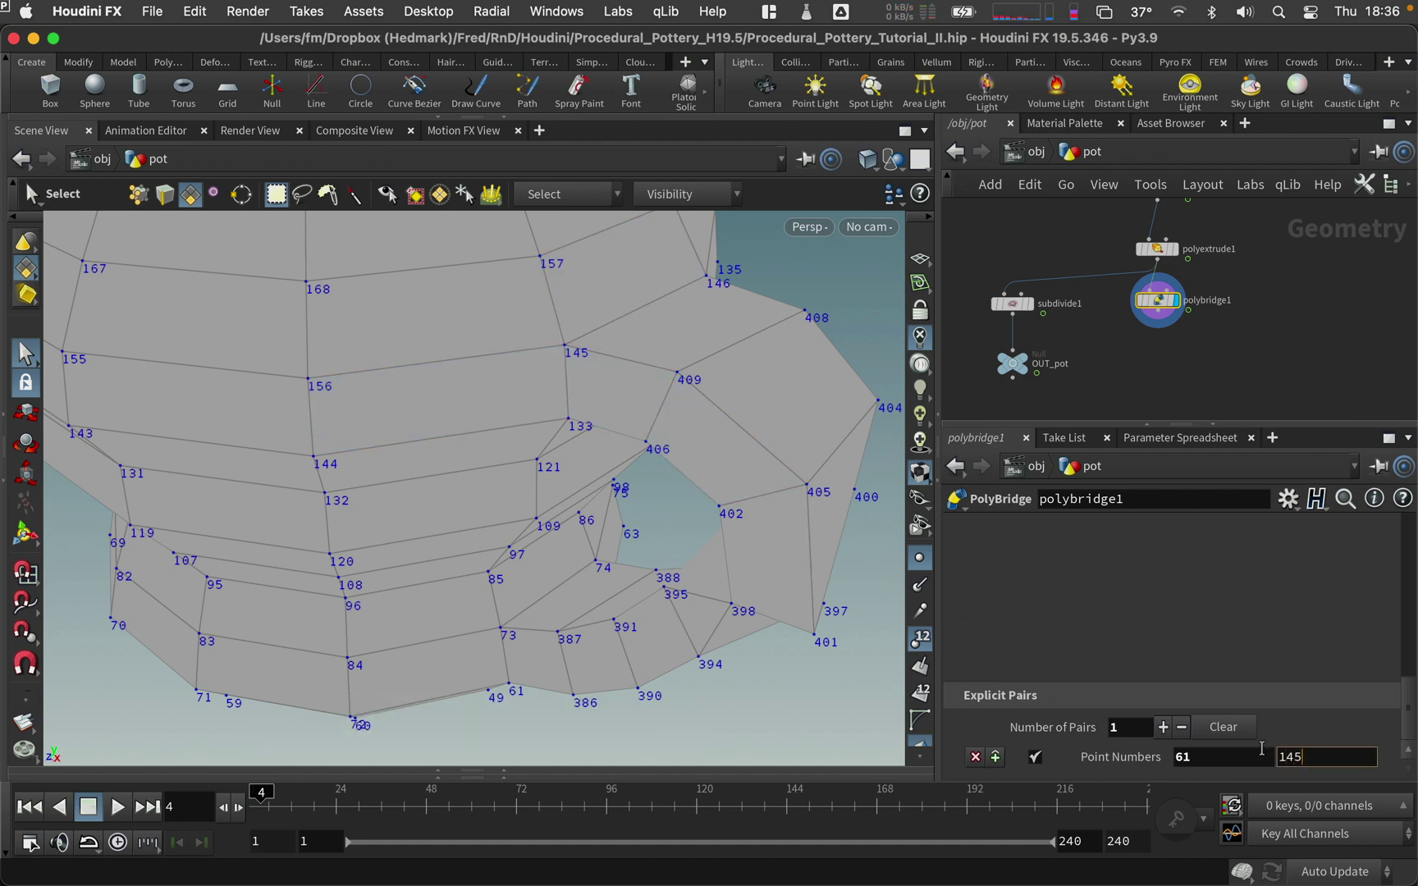
key(Return)
- Show the PolyBridge handles and orbit around the pot to inspect the bridge
alt+drag(845, 494, 788, 455)
alt+middle_drag(832, 608, 668, 459)
alt+right_drag(719, 429, 544, 433)
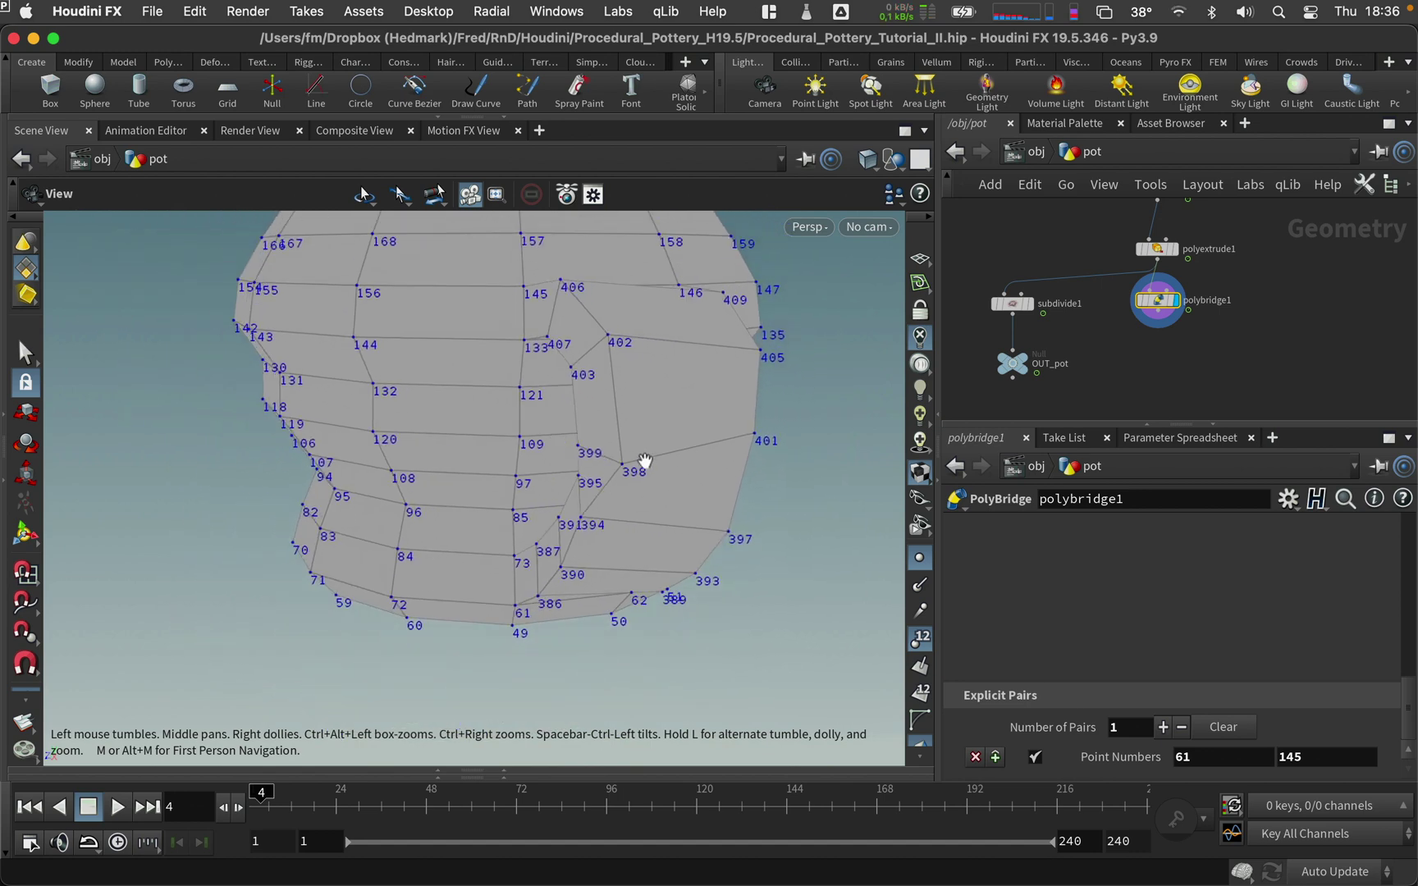
alt+middle_drag(644, 461, 568, 524)
click(20, 535)
alt+drag(559, 497, 653, 479)
alt+middle_drag(660, 470, 699, 463)
alt+drag(652, 482, 624, 468)
scroll(1392, 538, up, 10)
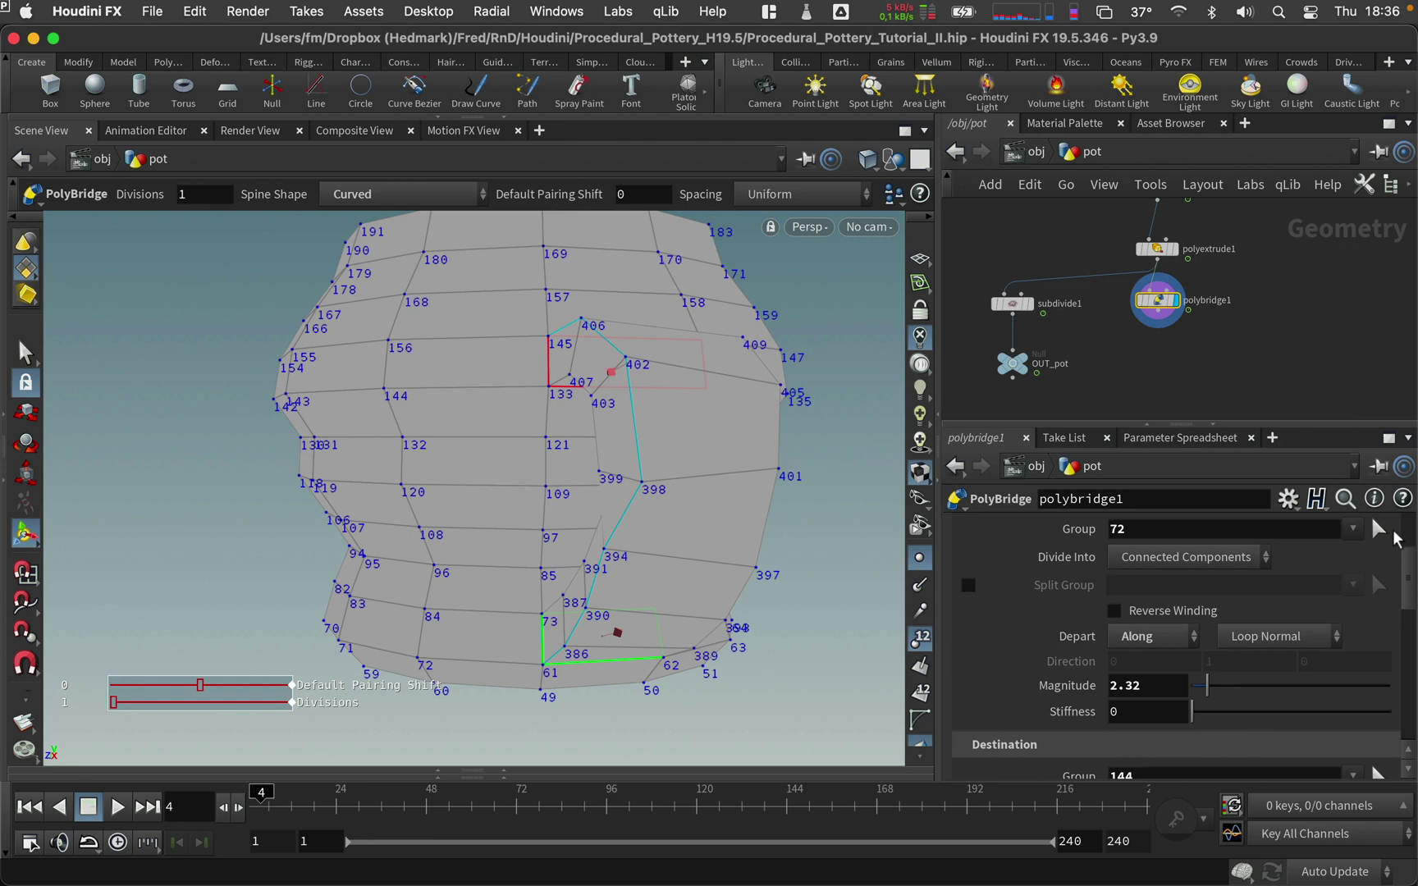
- Set twist Interpolation to Linear and hide the point numbers
click(1142, 610)
scroll(1406, 572, down, 5)
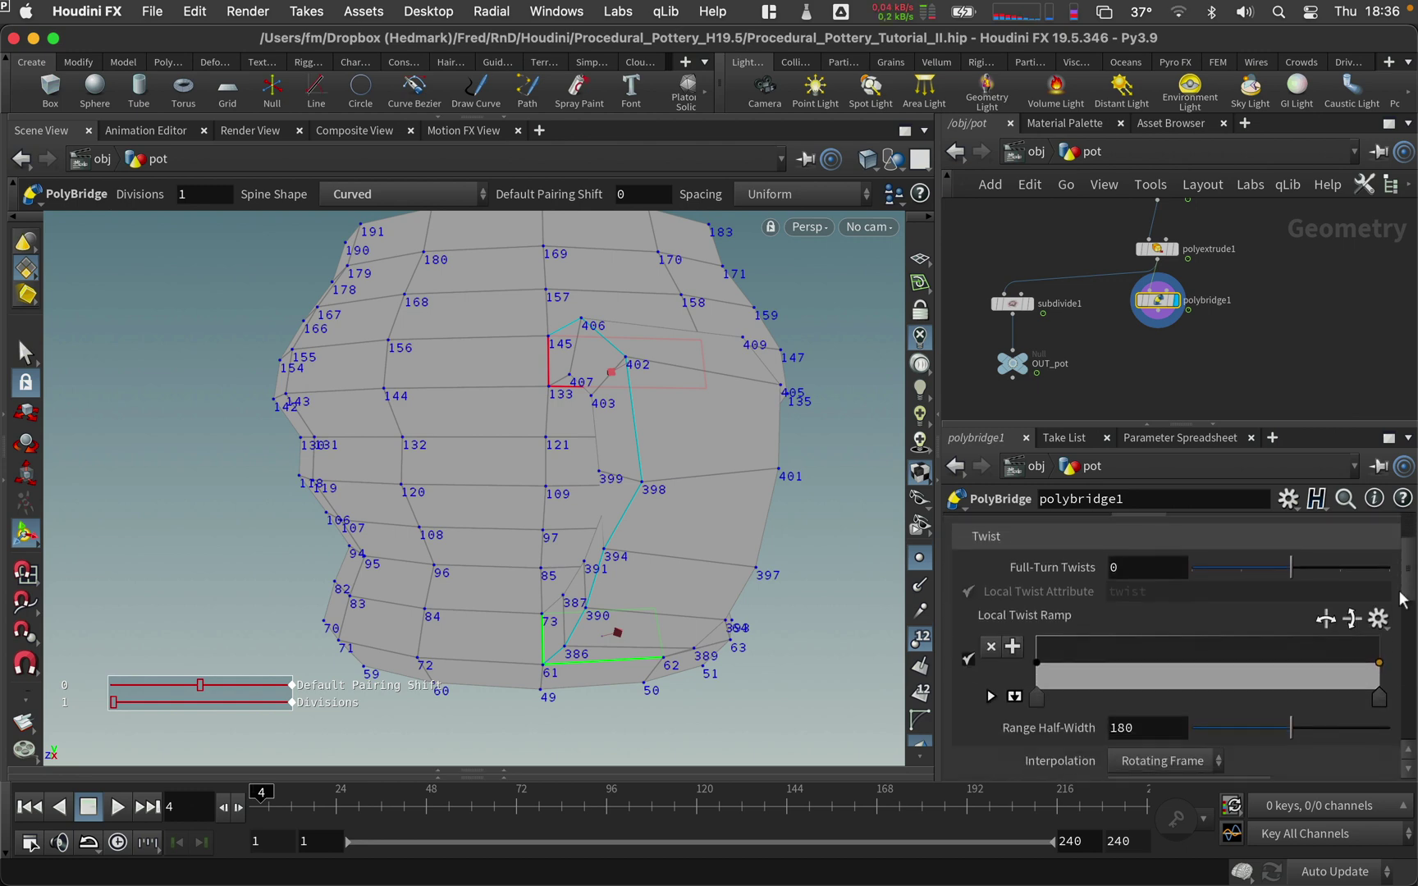
click(1165, 686)
click(1184, 713)
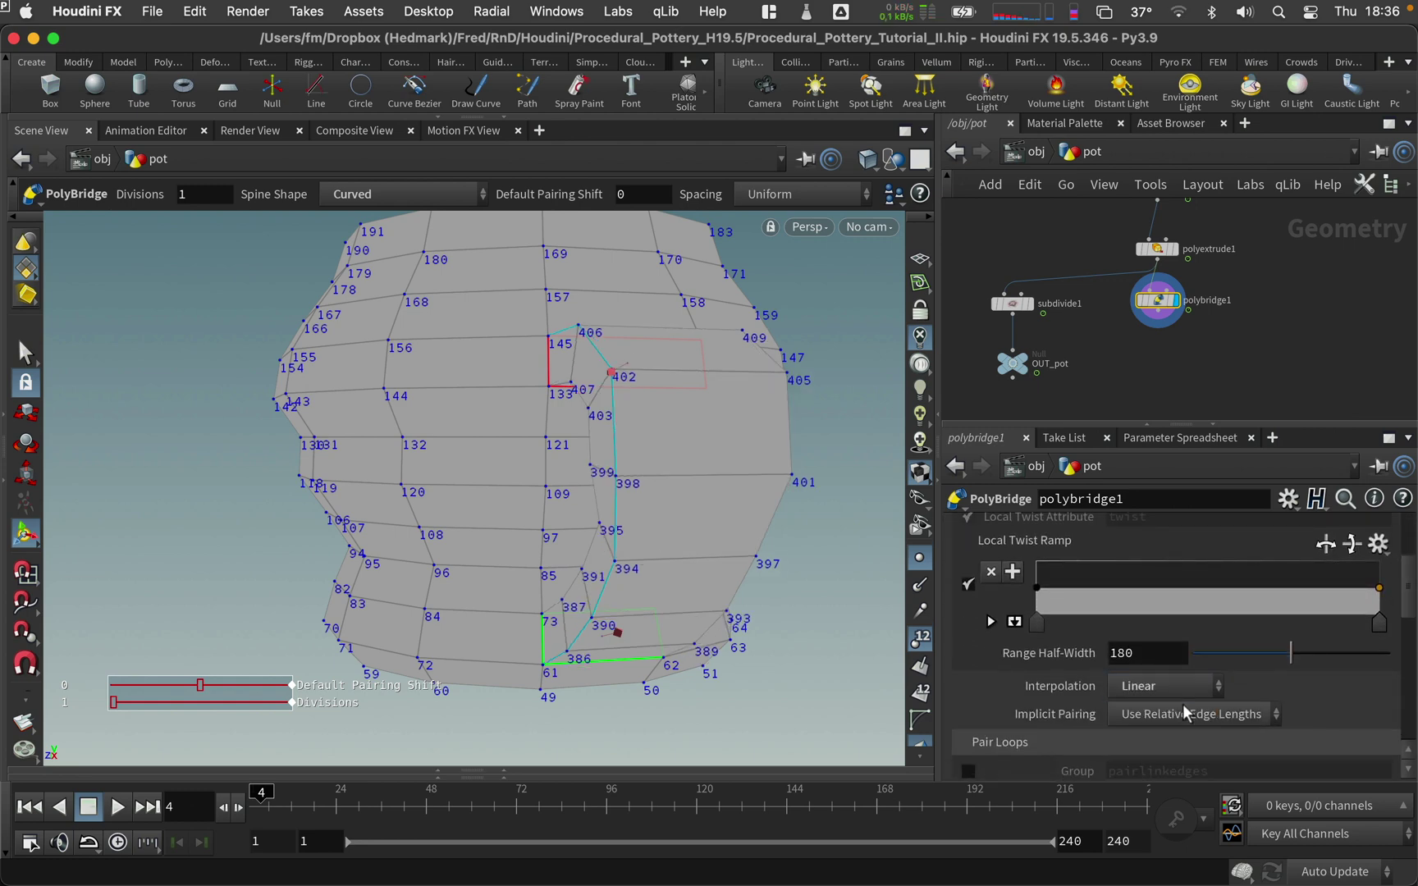
click(922, 642)
- Display OUT_pot and wire polybridge1 into subdivide1's input
drag(894, 552, 640, 472)
click(1029, 365)
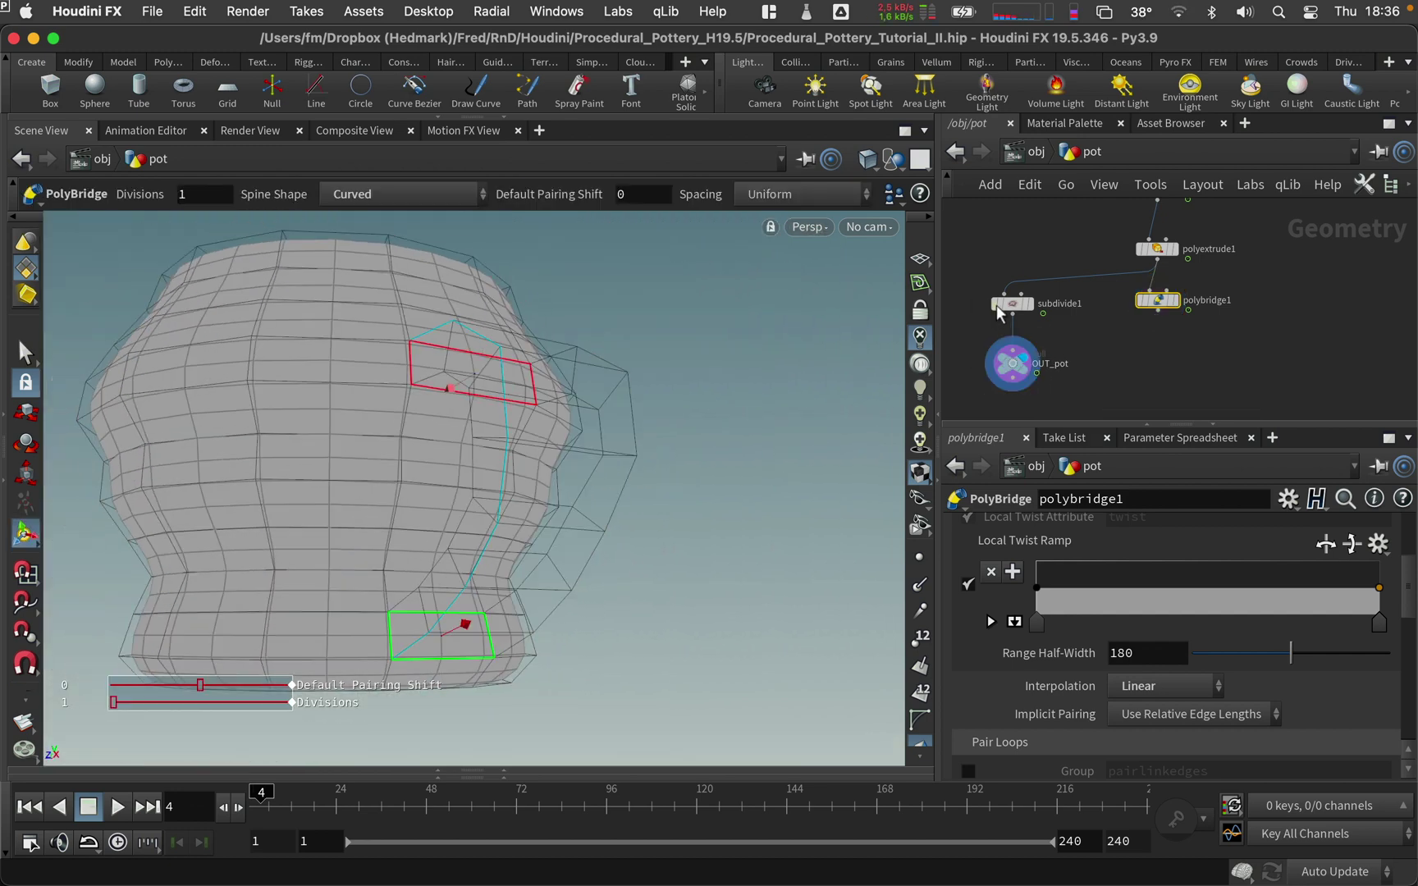
drag(1014, 293, 1185, 322)
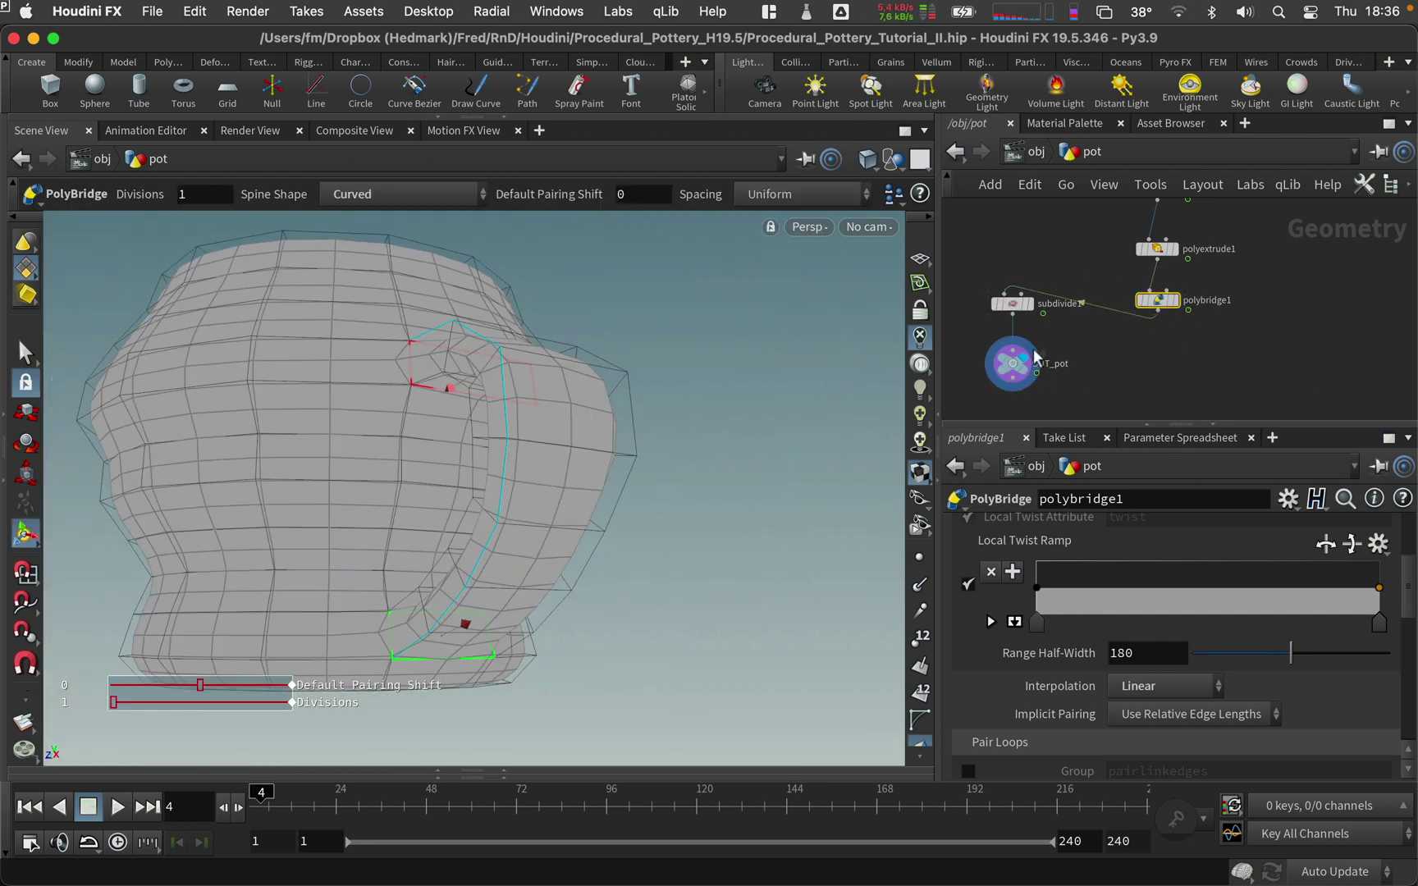
- Select OUT_pot, view it smooth shaded, and scrub frames to inspect the handled mug
click(1021, 357)
click(921, 443)
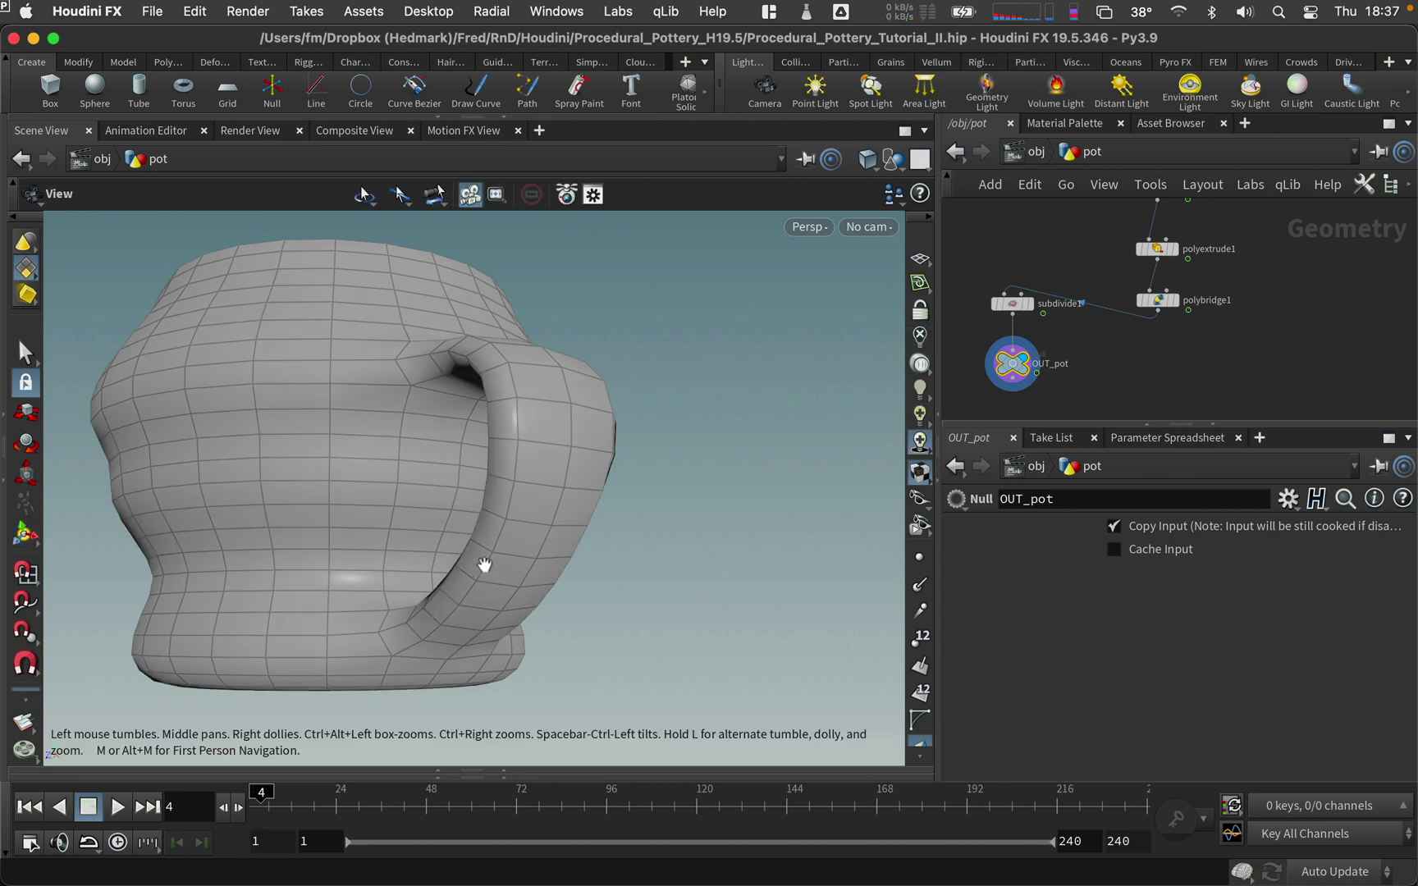
scroll(492, 566, up, 5)
mouse_move(264, 794)
mouse_down()
mouse_move(288, 792)
mouse_move(263, 794)
mouse_up()
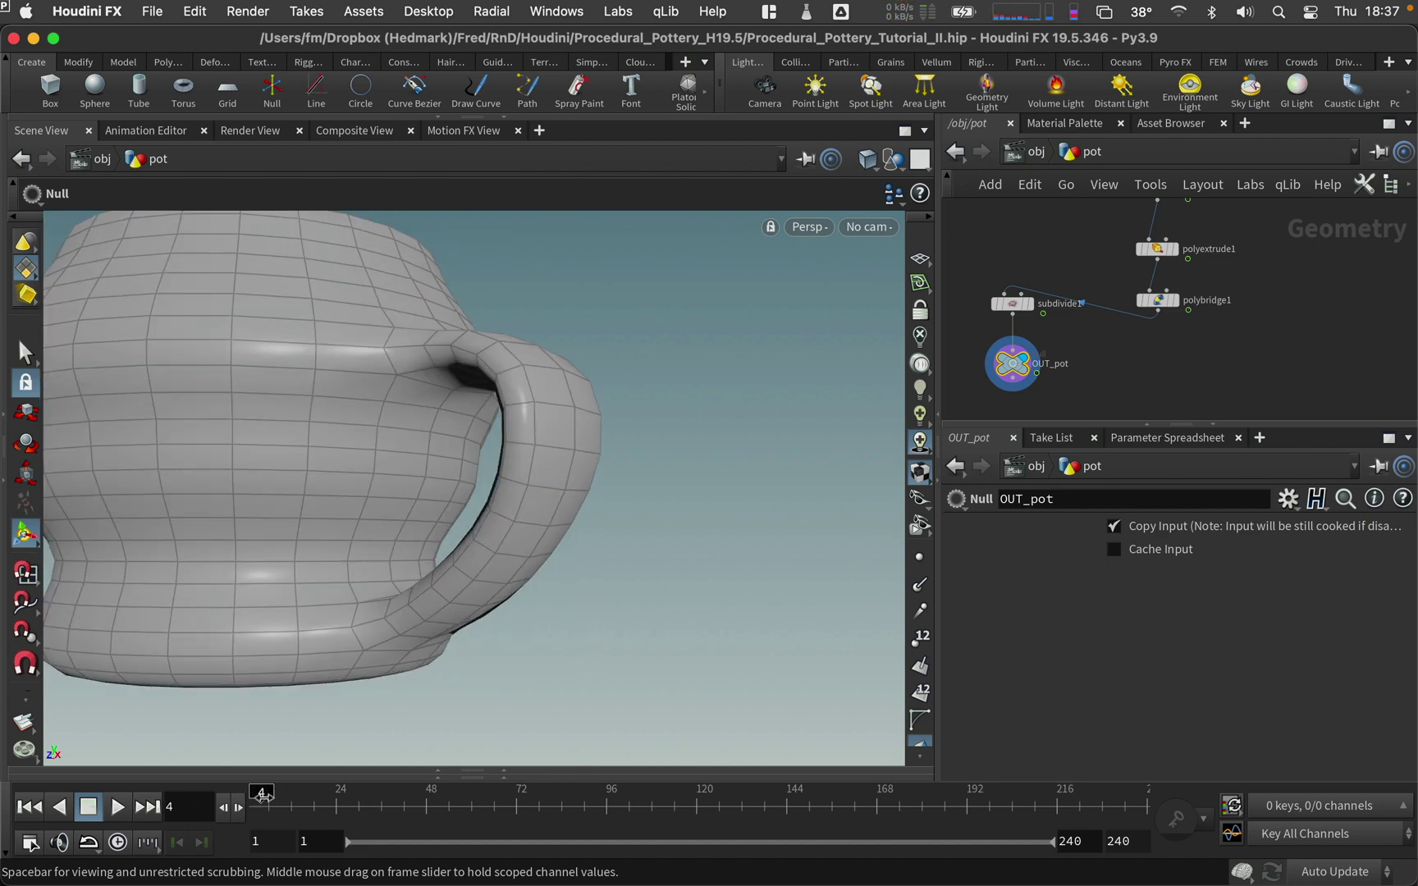
drag(472, 484, 513, 443)
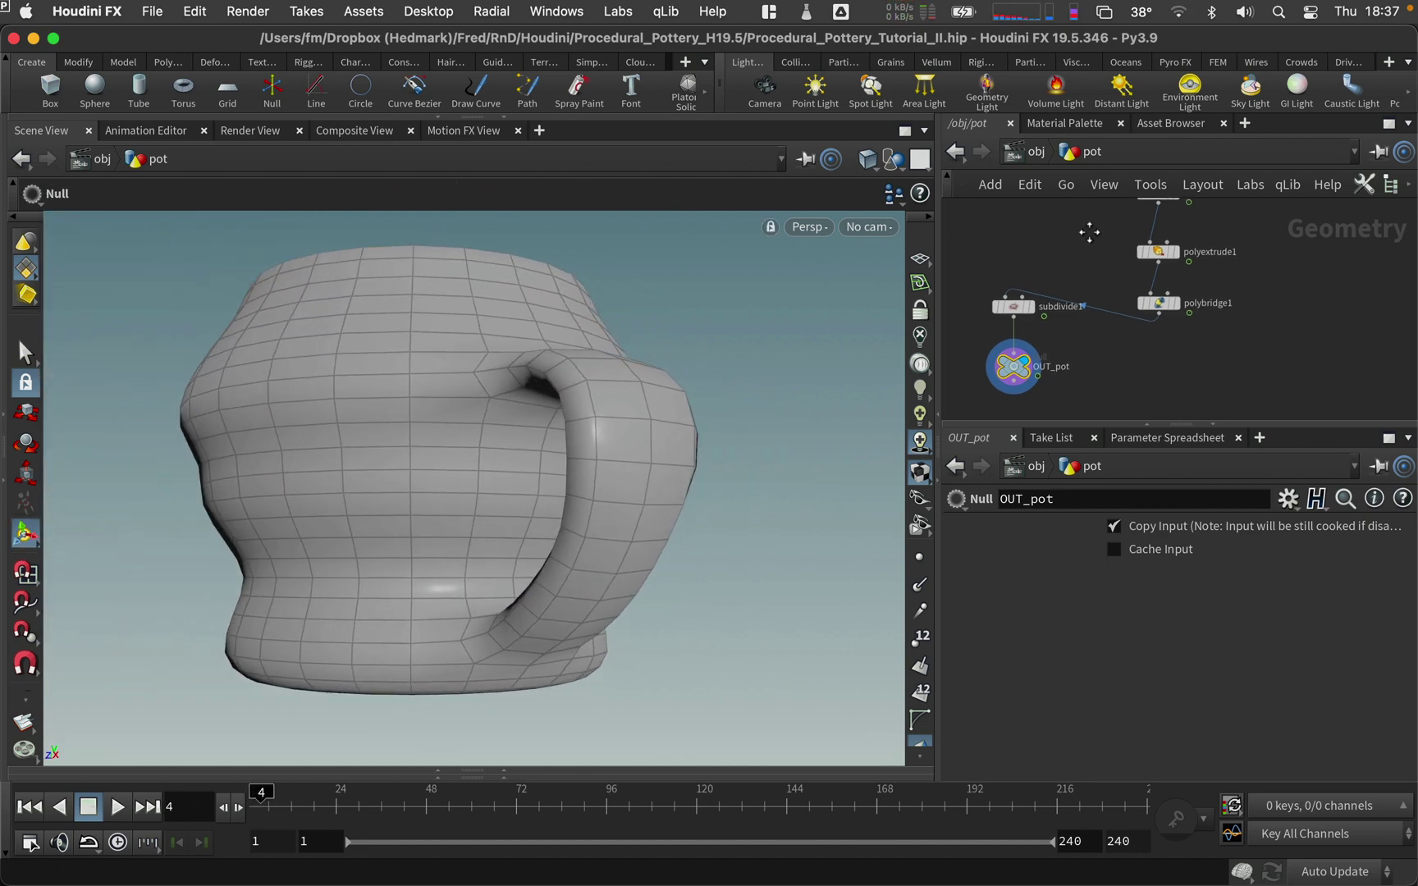
- Try revolve1 Divisions at 16 then back to 12, and raise resample1 Segments to about 19
middle_drag(1089, 233, 1075, 311)
click(1136, 340)
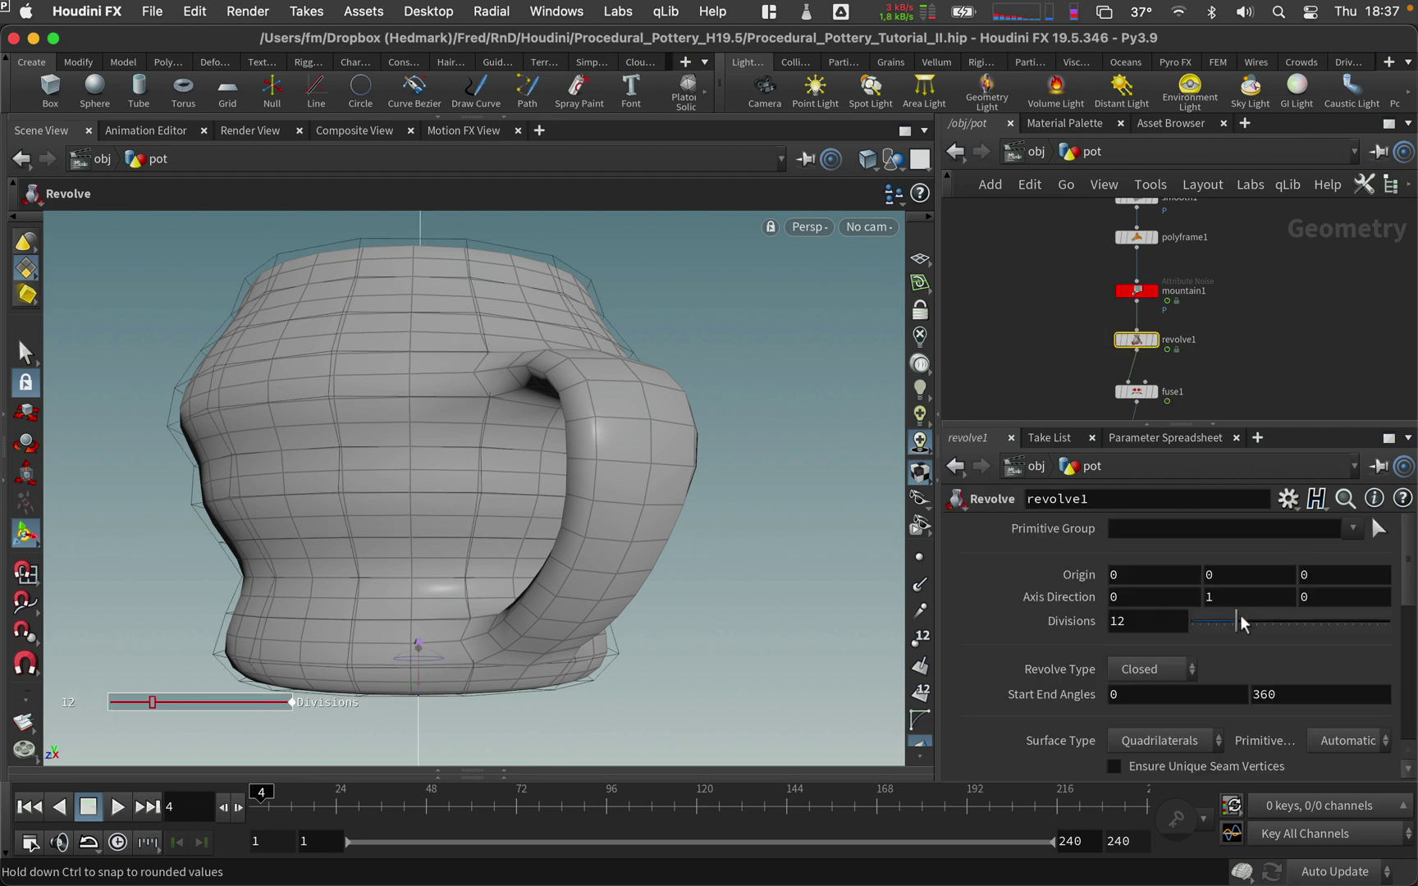
mouse_move(1243, 624)
mouse_down()
mouse_move(1270, 626)
mouse_move(1235, 626)
mouse_up()
middle_drag(1231, 255, 1236, 287)
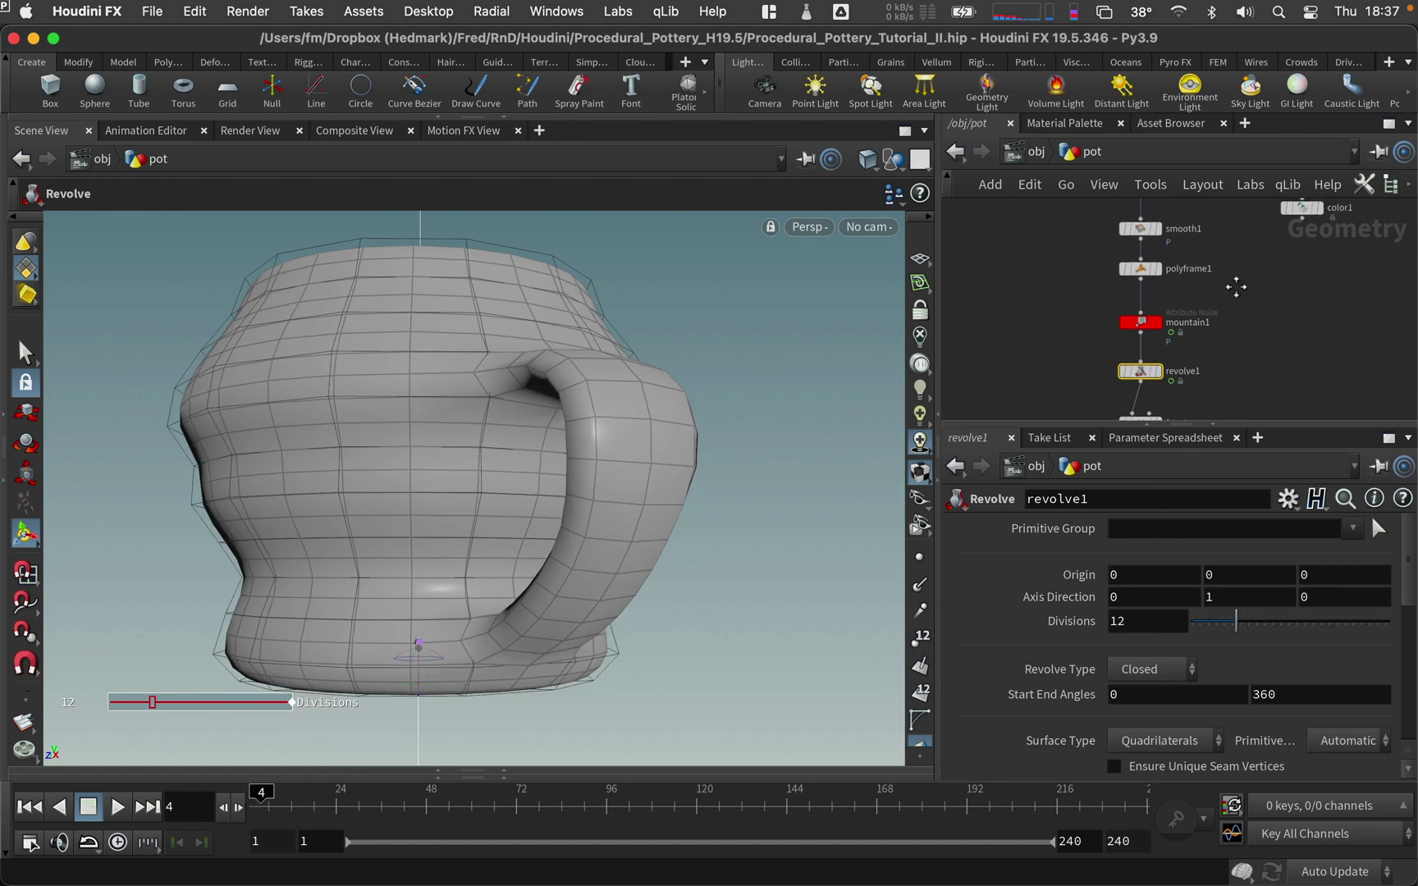
scroll(1236, 287, up, 5)
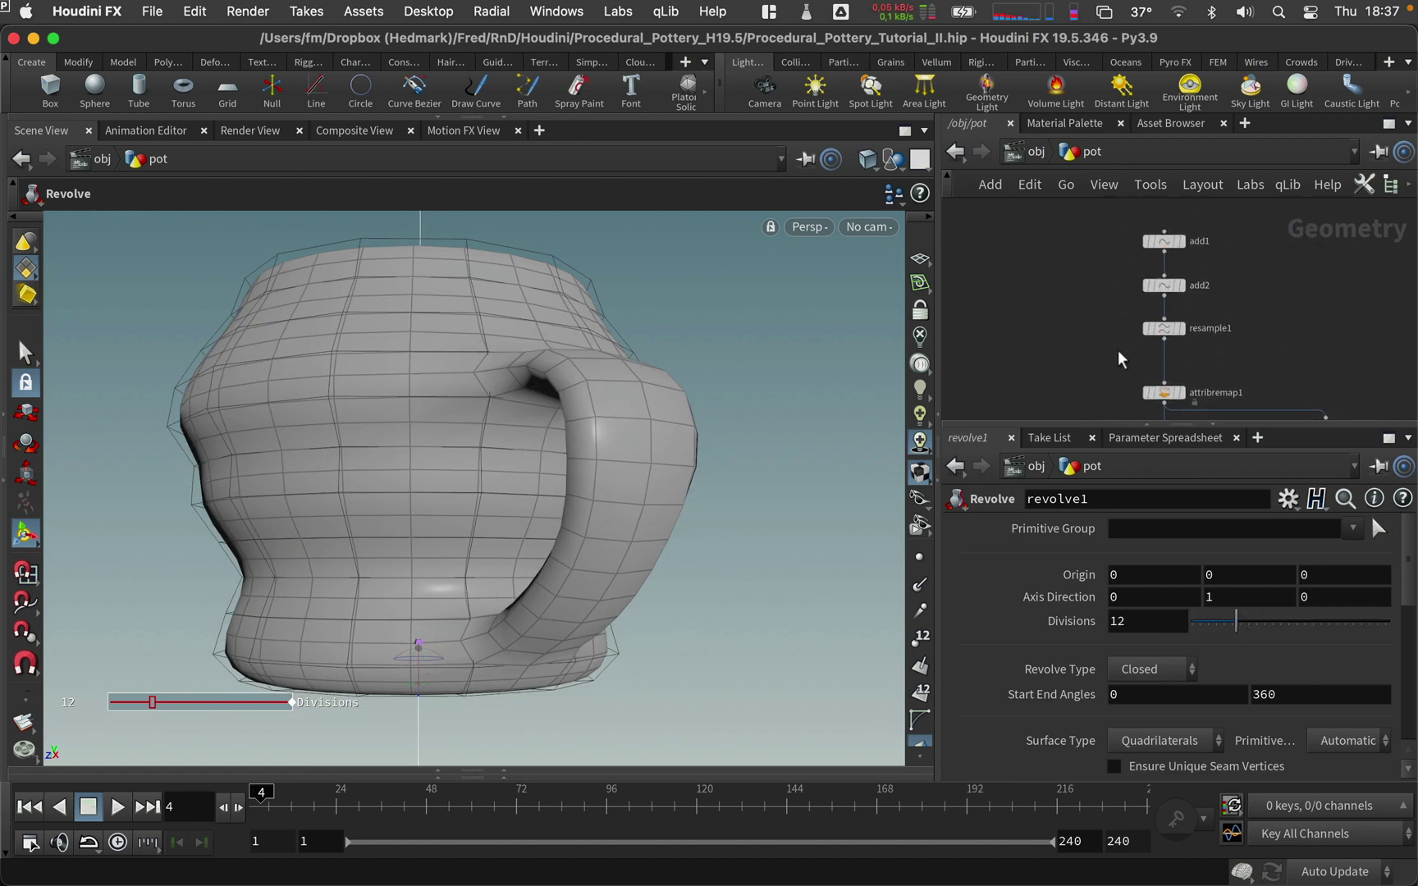
click(1164, 328)
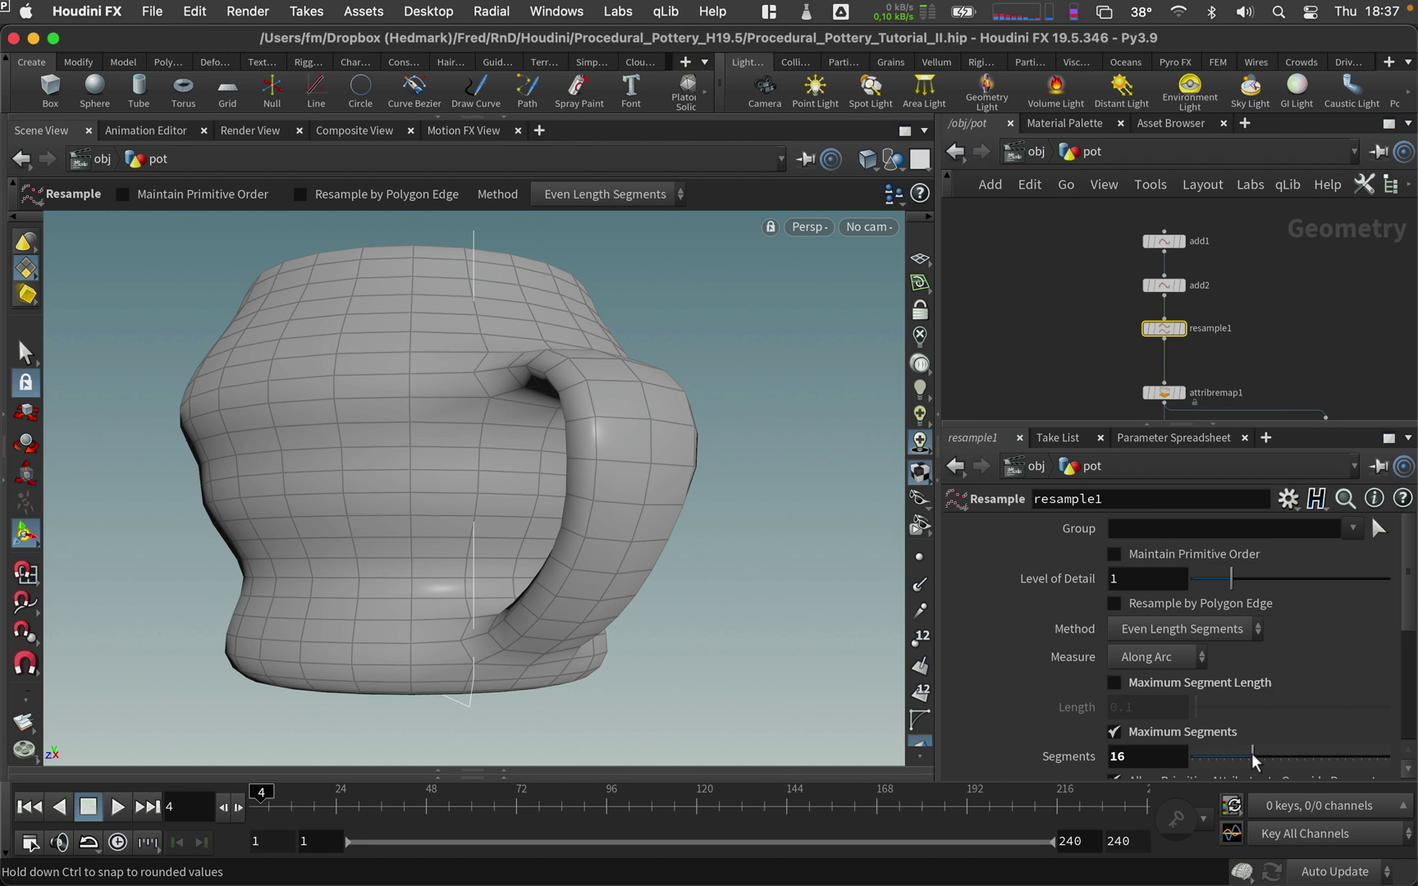
mouse_move(1252, 761)
mouse_down()
mouse_move(1269, 760)
mouse_move(1252, 760)
mouse_up()
- Return resample1 Segments to 16
middle_drag(1243, 356, 1231, 323)
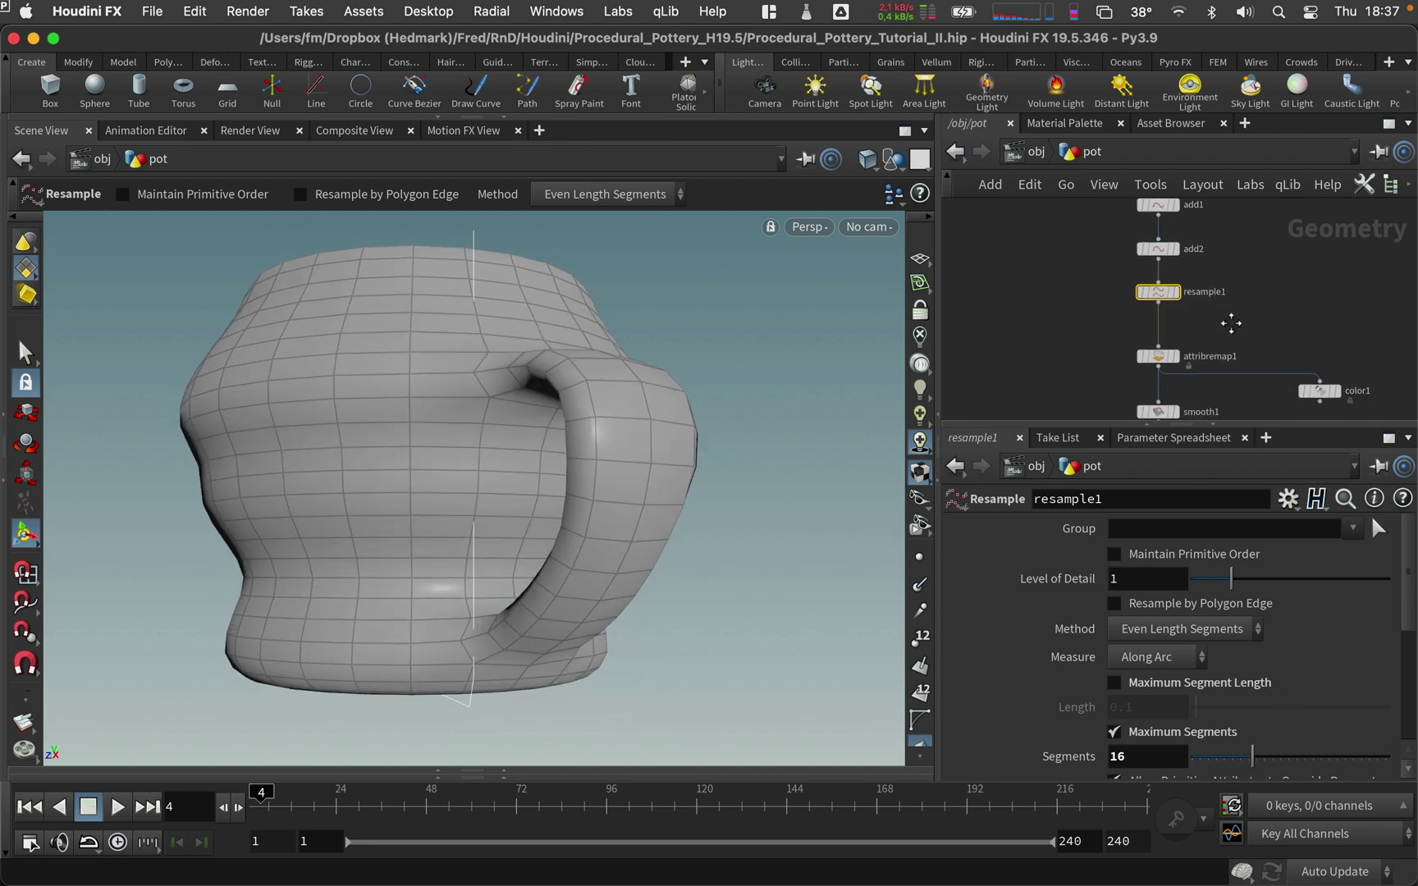
scroll(1231, 324, down, 10)
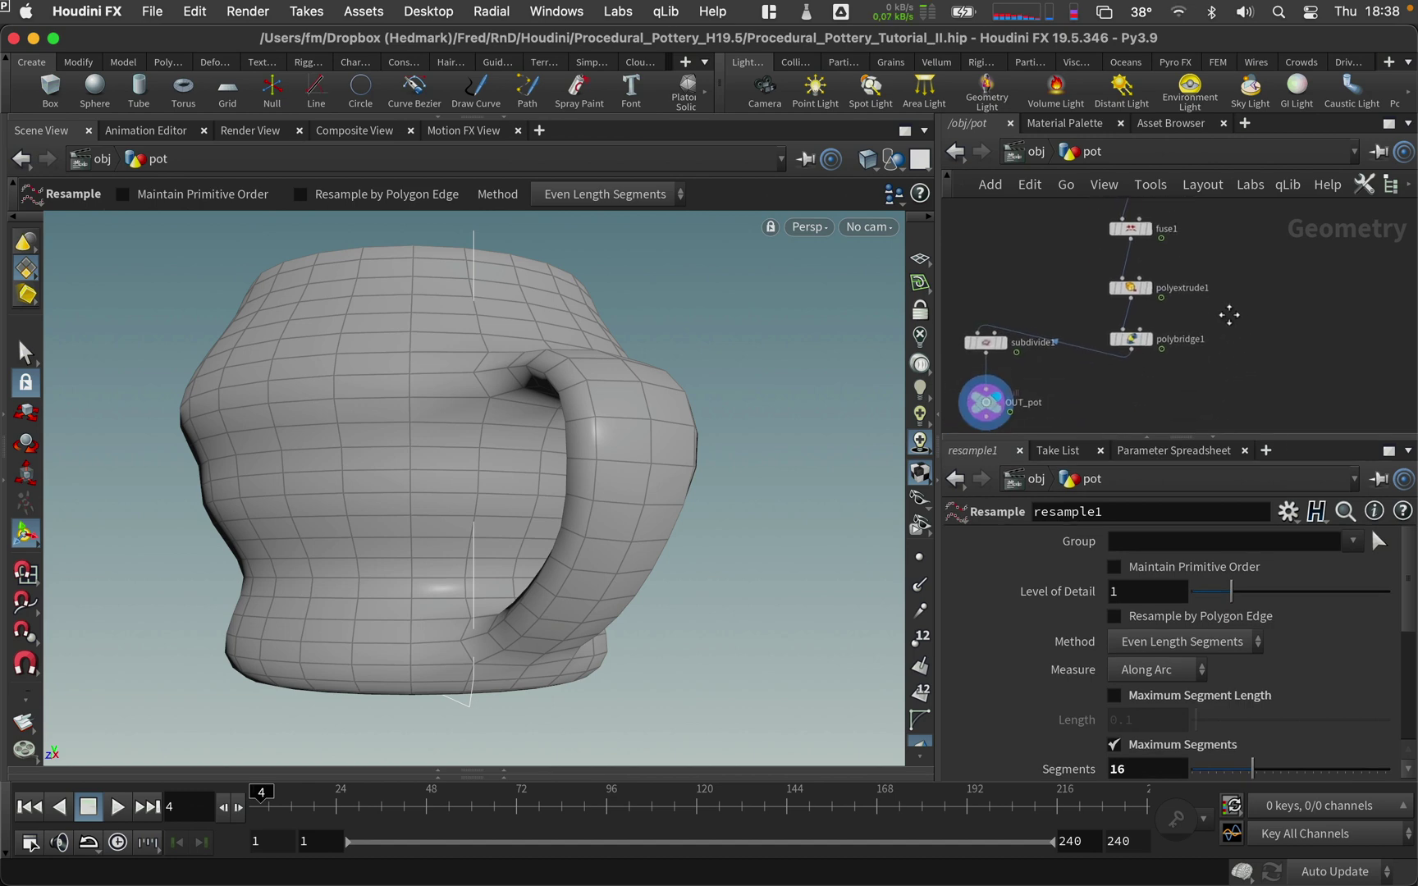
scroll(1228, 314, down, 5)
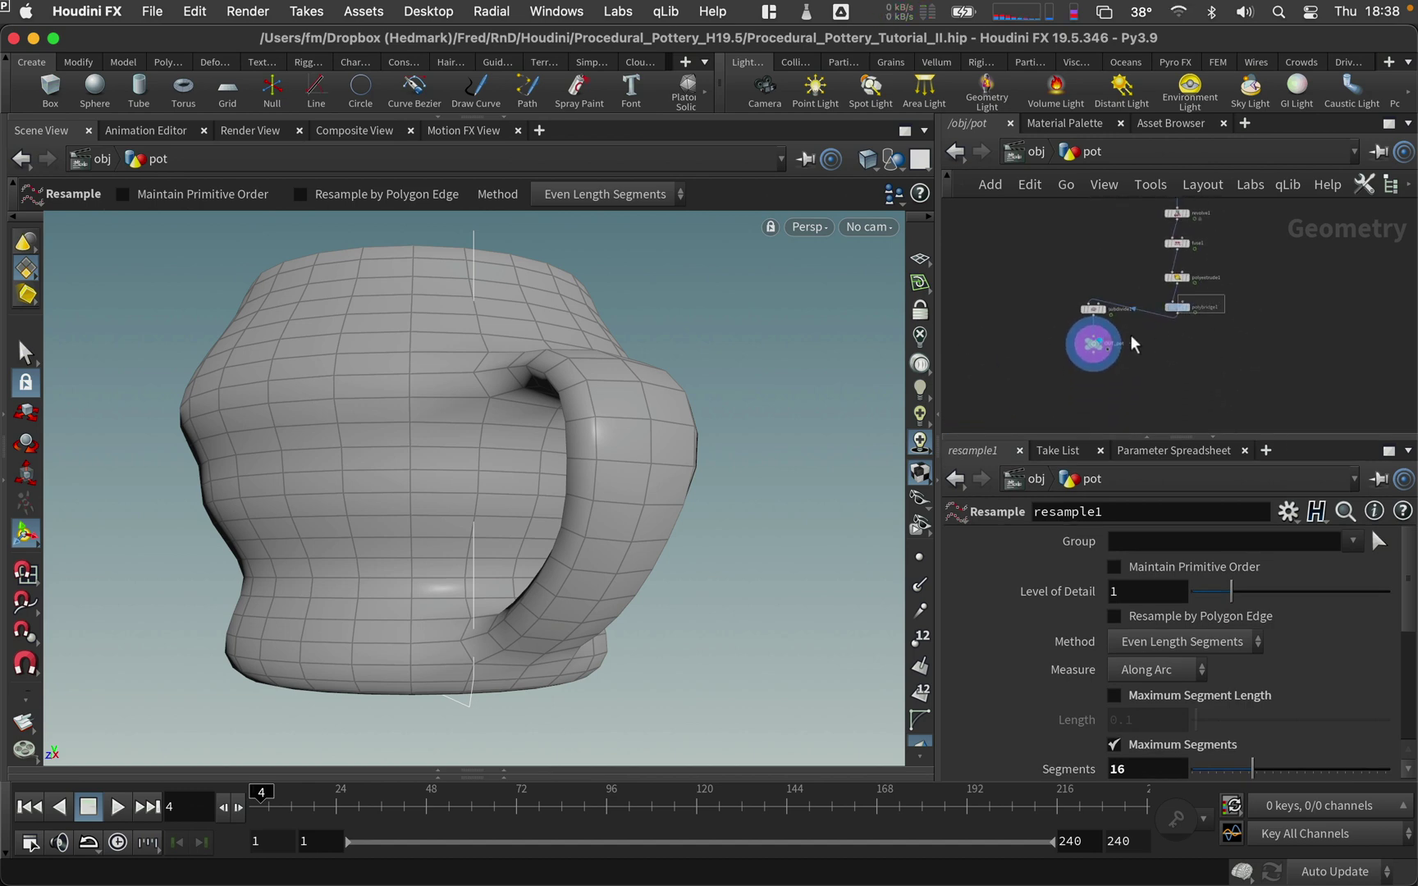
- Move polybridge1, subdivide1 and OUT_pot further down the network
drag(1130, 334, 1070, 381)
drag(1179, 306, 1179, 340)
click(1196, 387)
middle_drag(1196, 388, 1217, 344)
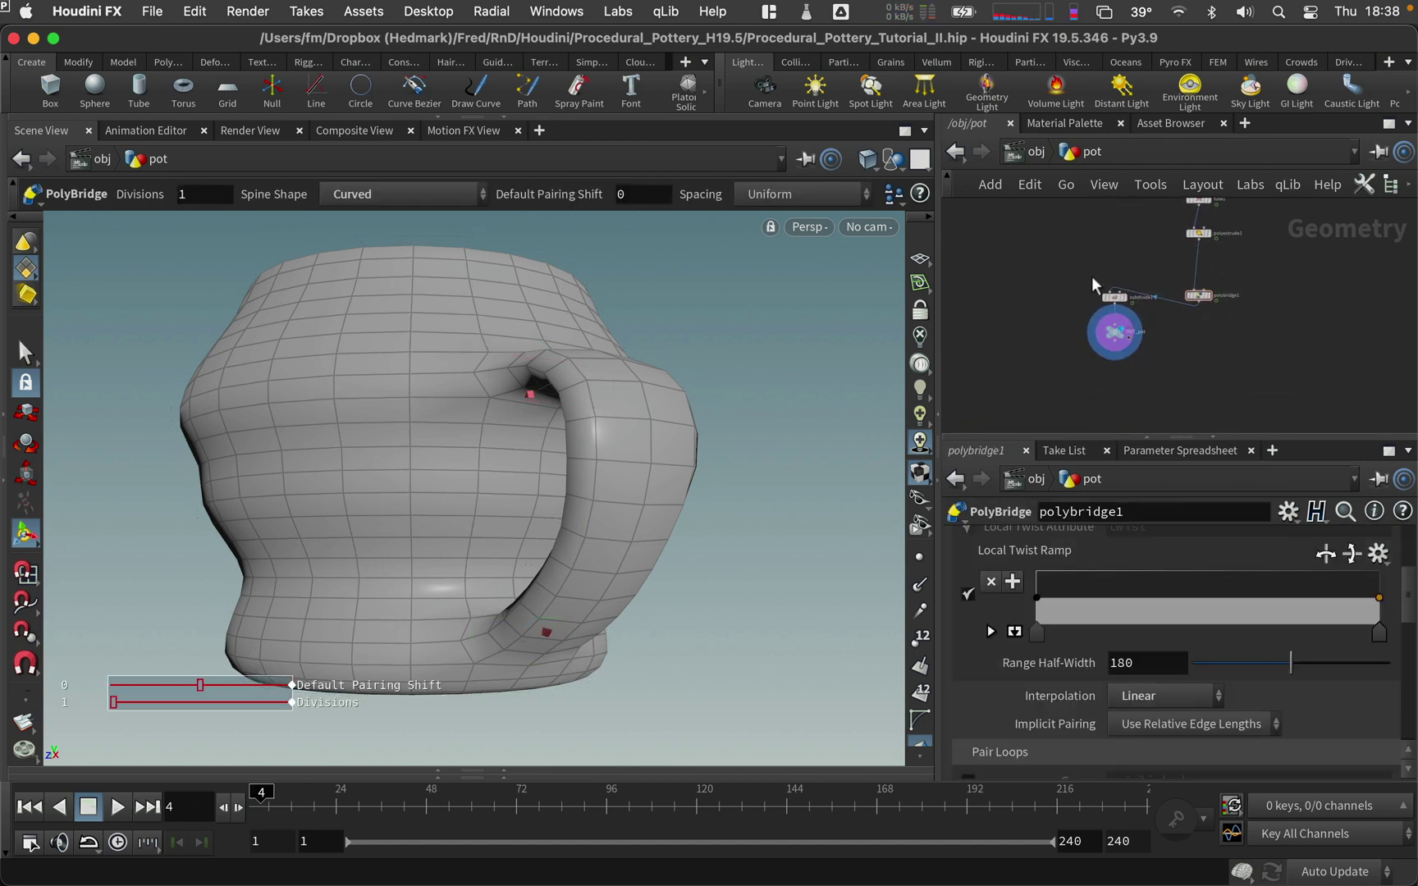
drag(1122, 378, 1122, 376)
drag(1113, 298, 1195, 330)
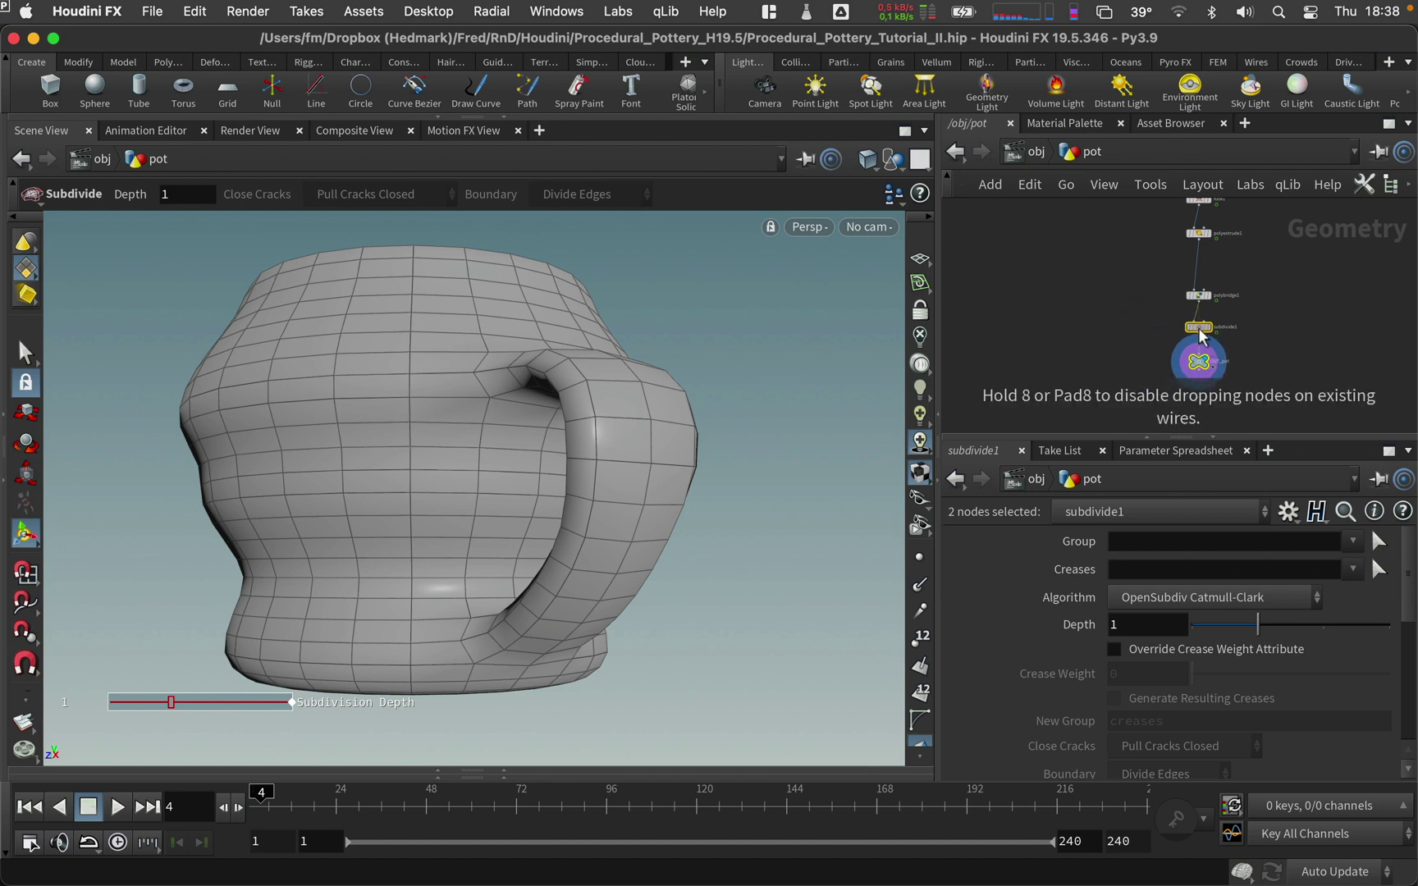
scroll(1220, 276, up, 6)
- Insert a Group by Range node on the wire below polyextrude1
middle_drag(1220, 279, 1203, 355)
click(1150, 320)
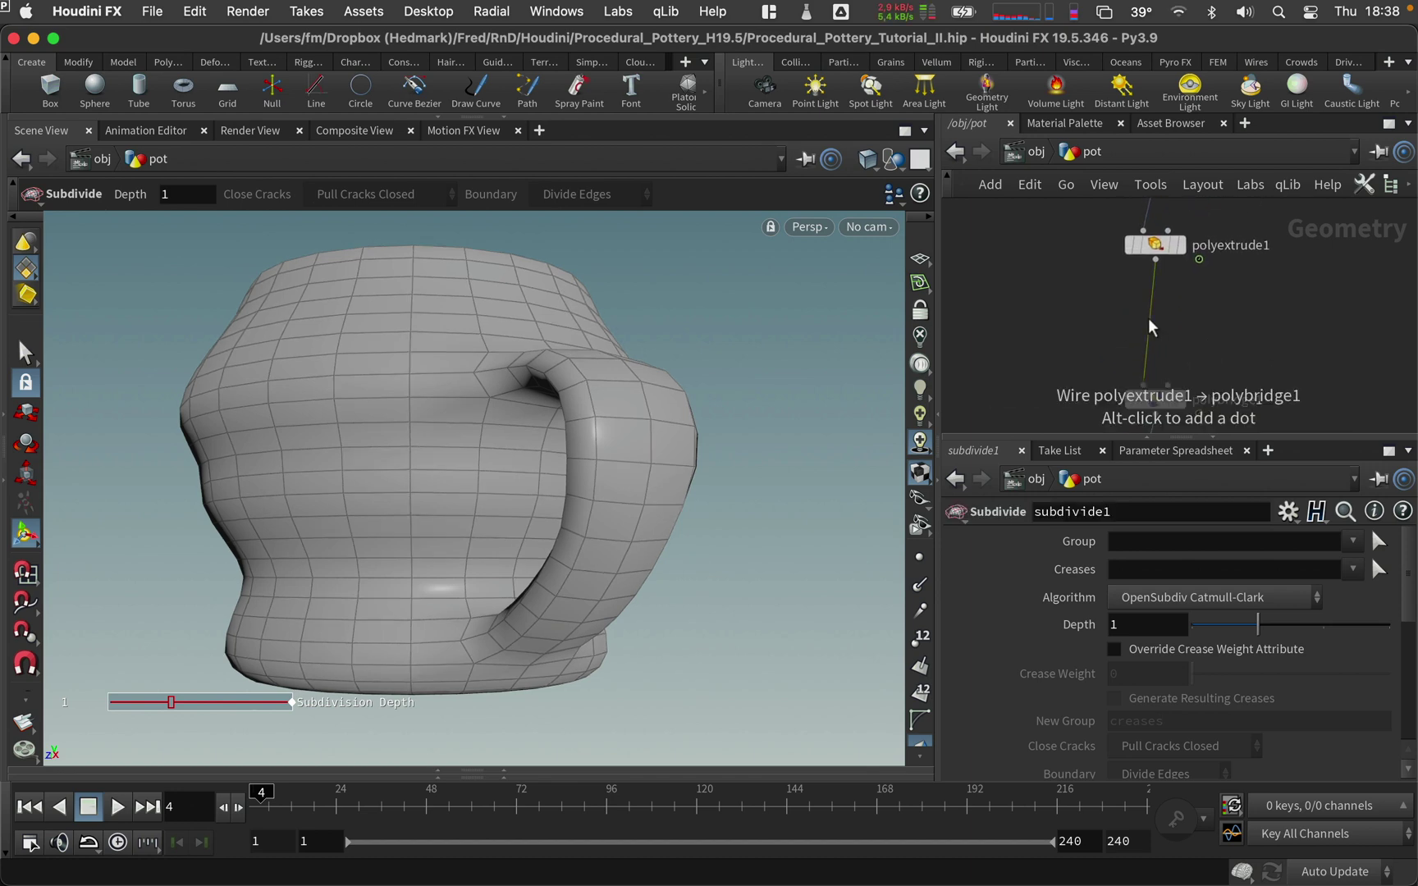
key(Tab)
text(group)
key(Return)
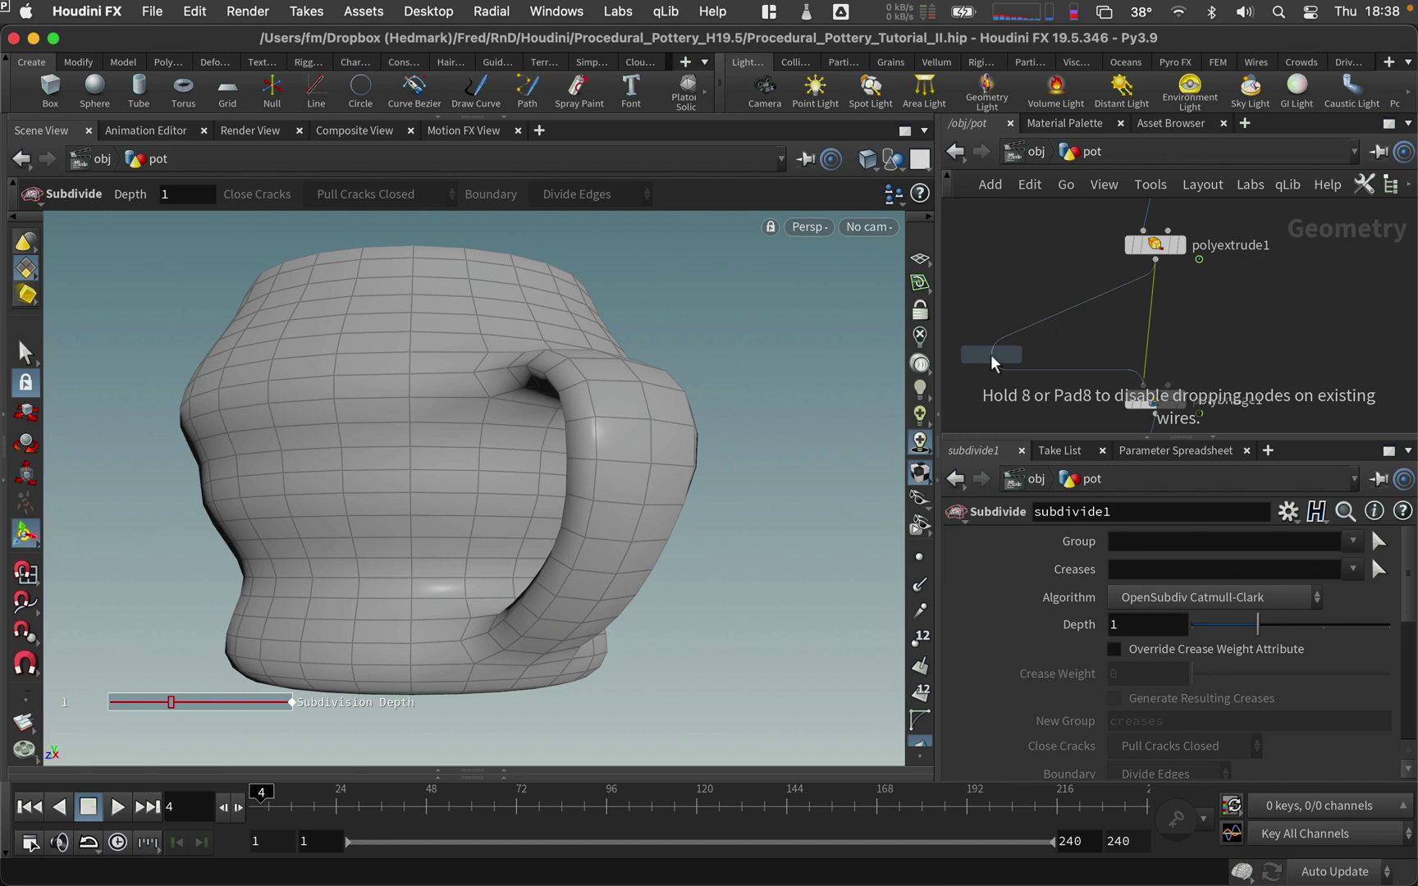
- Place grouprange1 on the polyextrude1 wire and name its first range lower_prim
click(1152, 329)
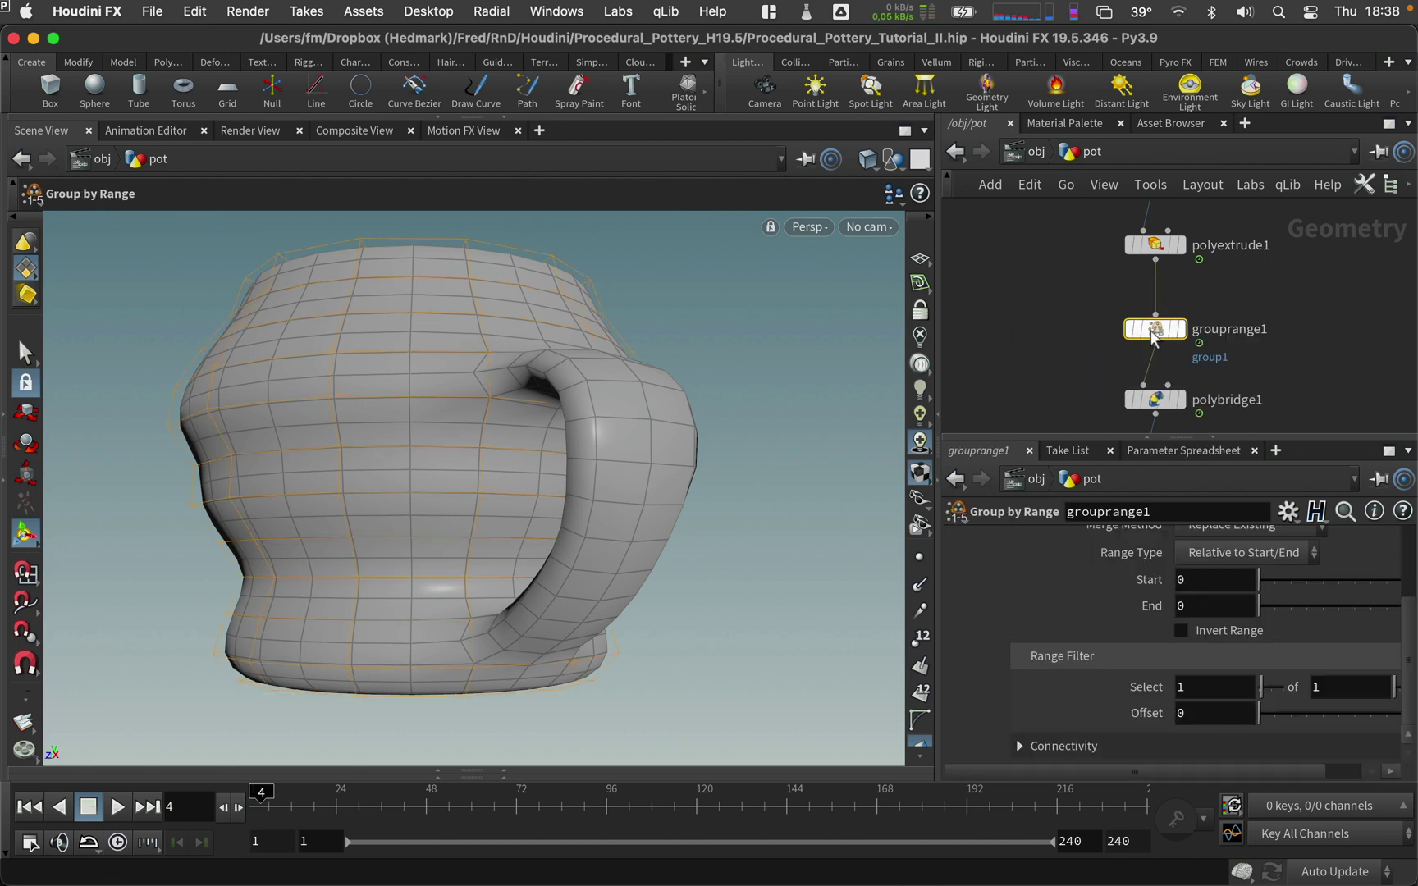
click(1206, 572)
text(lower_prim)
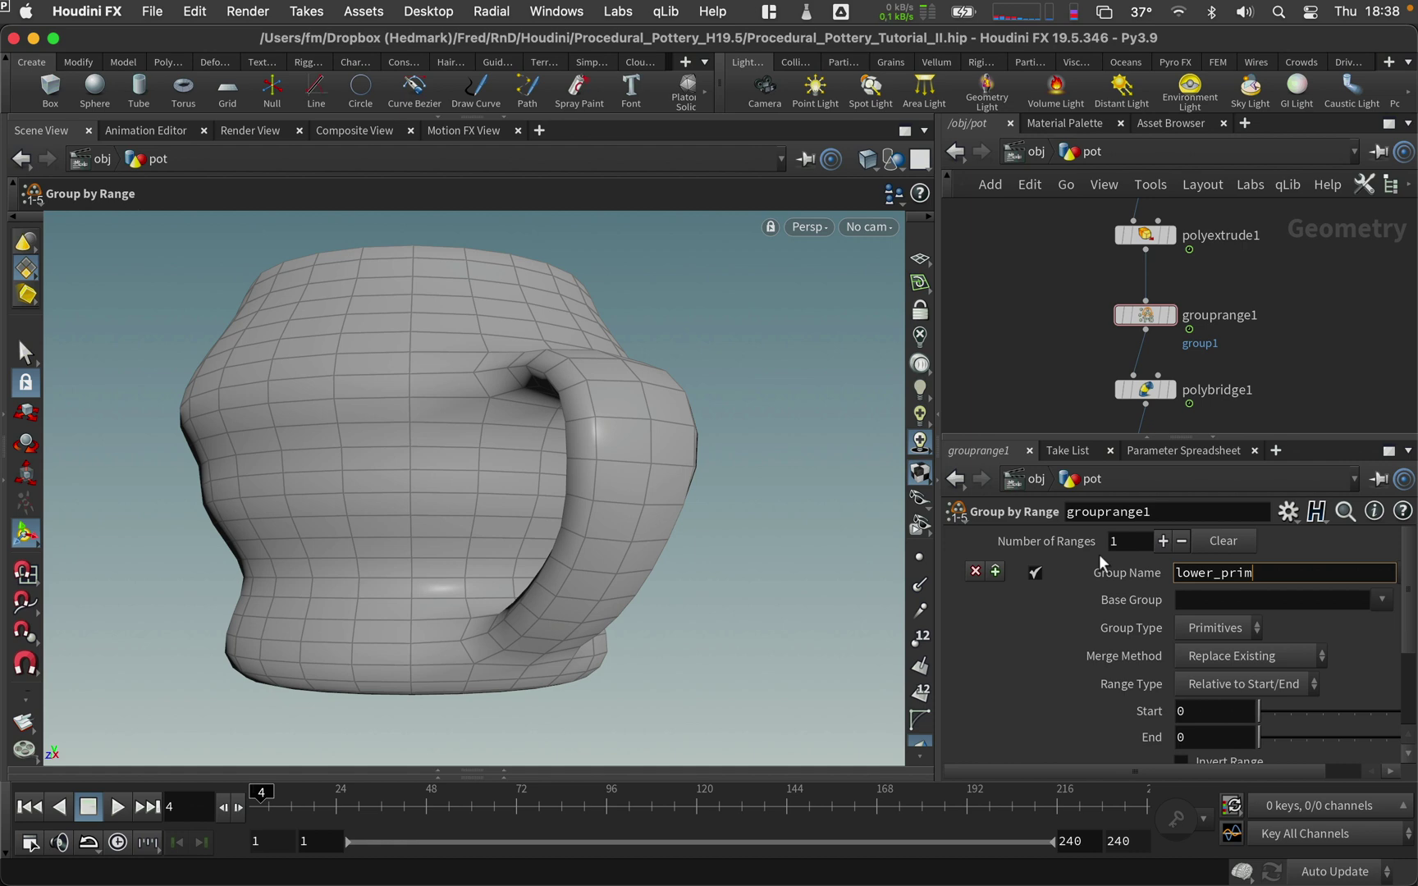
key(Return)
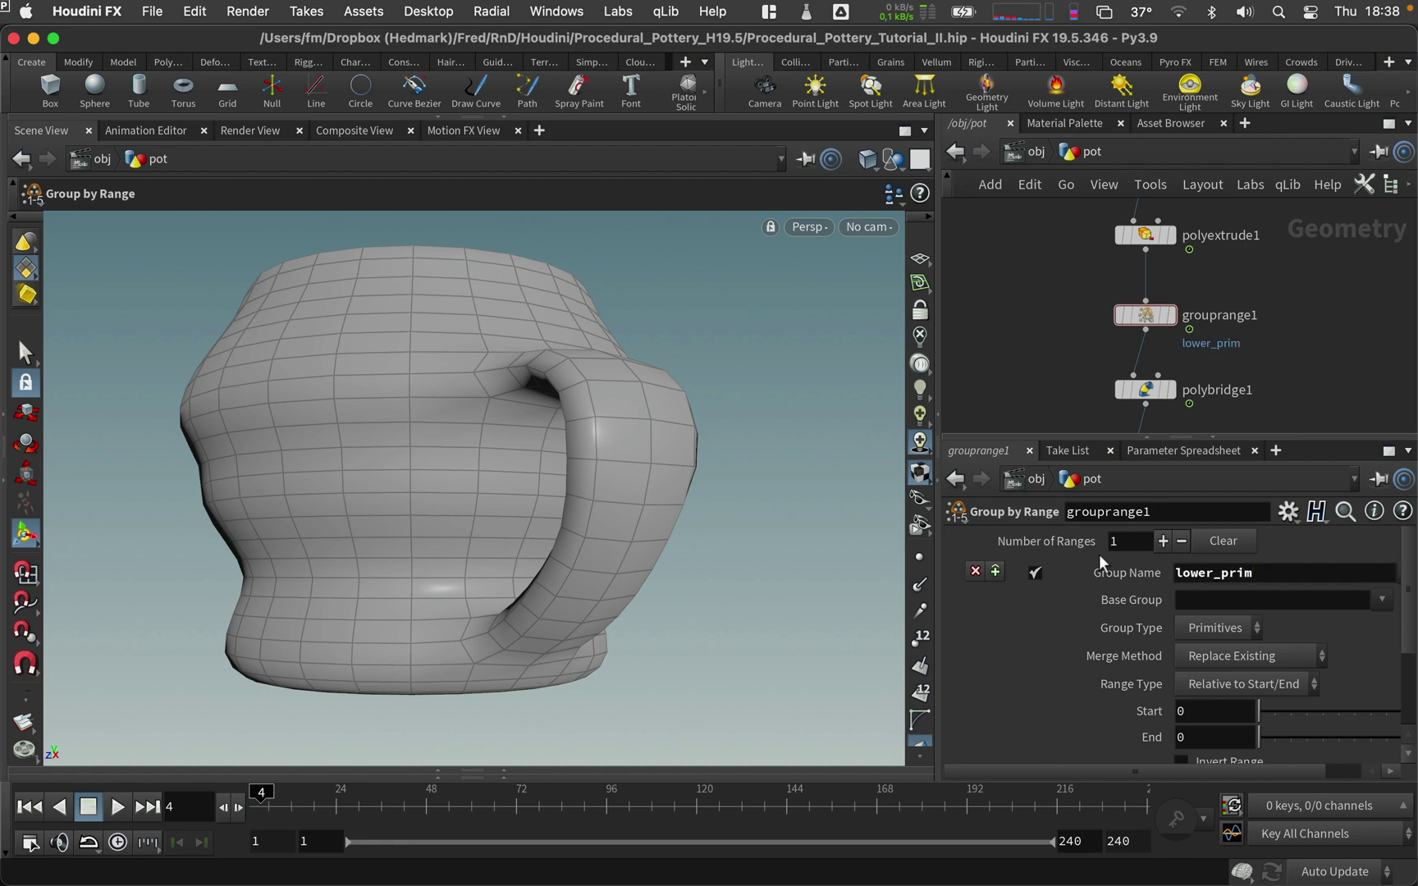
- Add a second range named upper_prim and widen the parameter pane
click(1163, 541)
scroll(1408, 585, down, 5)
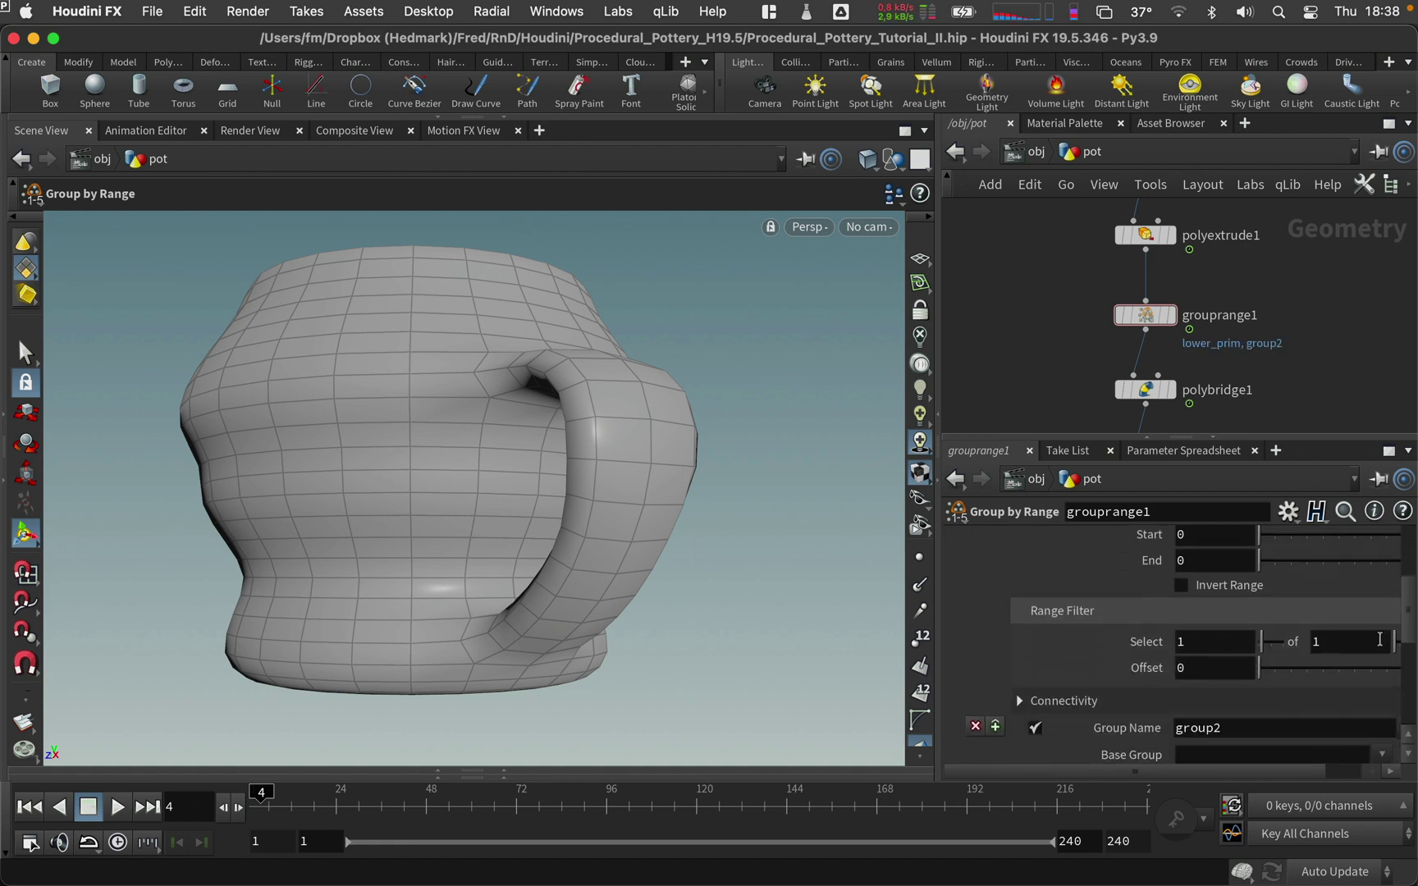
click(1247, 664)
text(upper_prim)
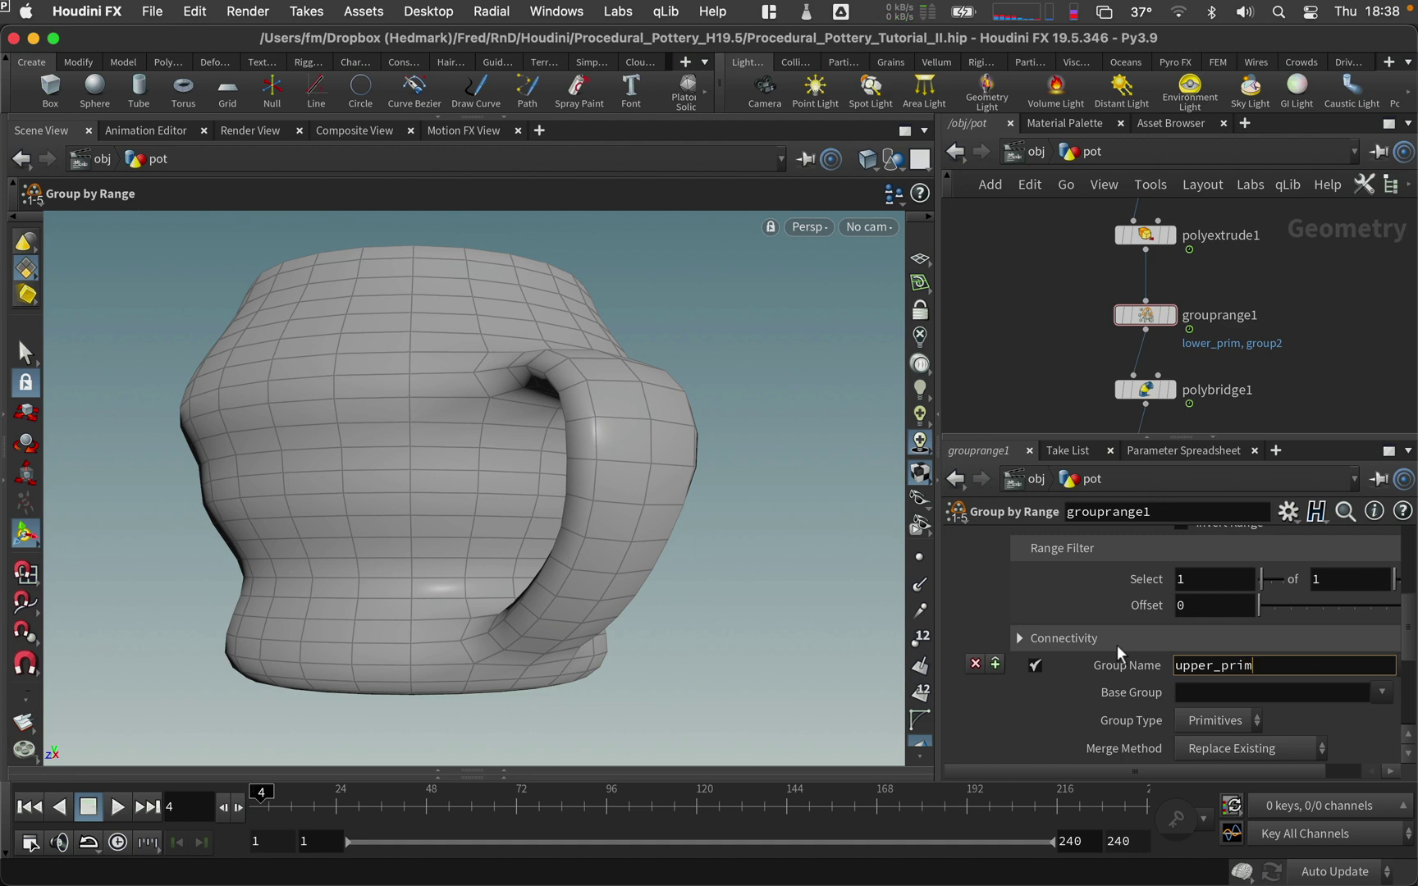
key(Return)
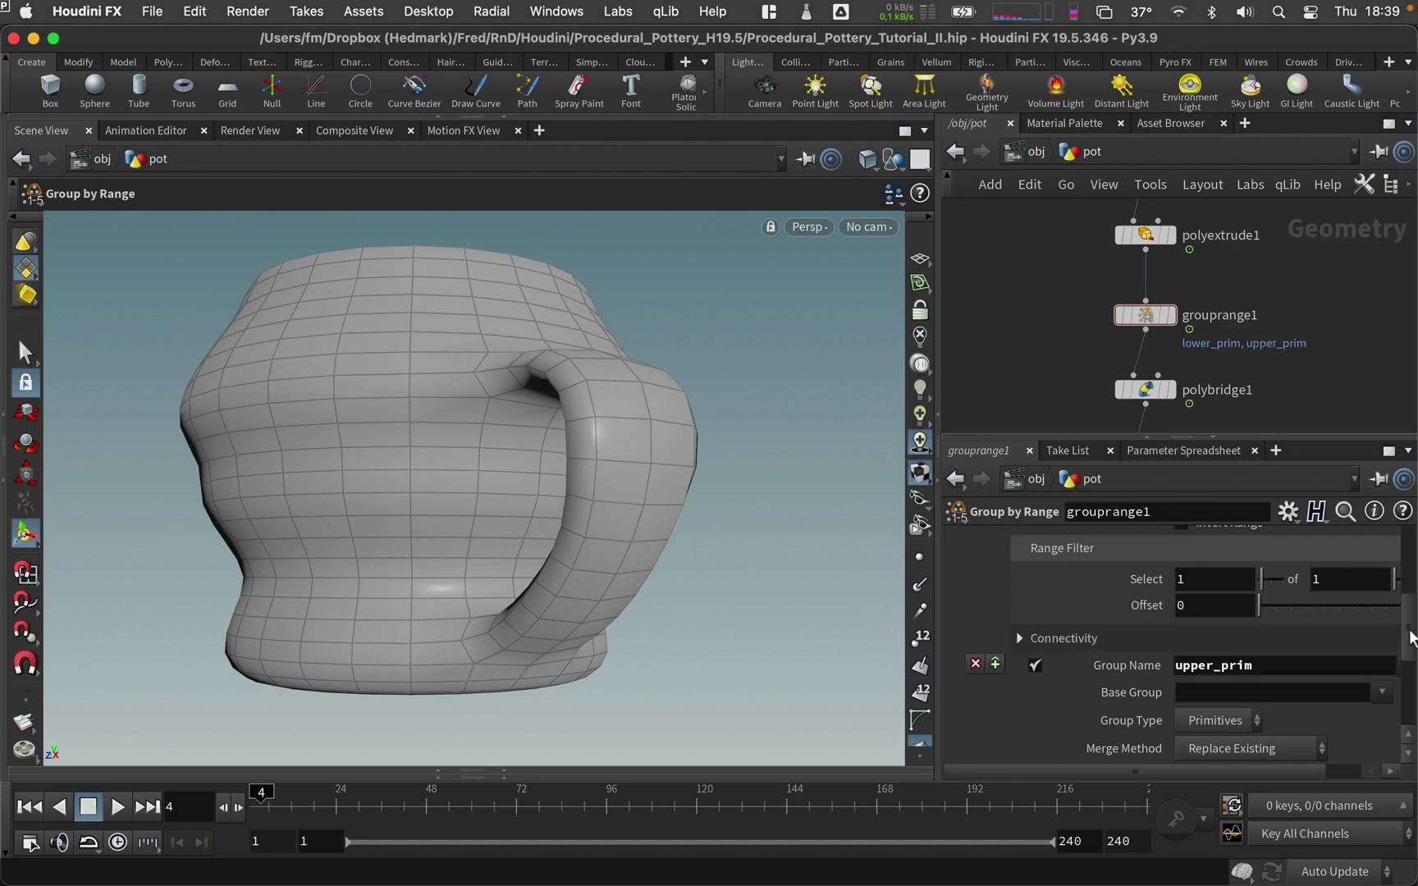
scroll(1117, 644, up, 5)
drag(938, 592, 856, 587)
scroll(1363, 614, down, 2)
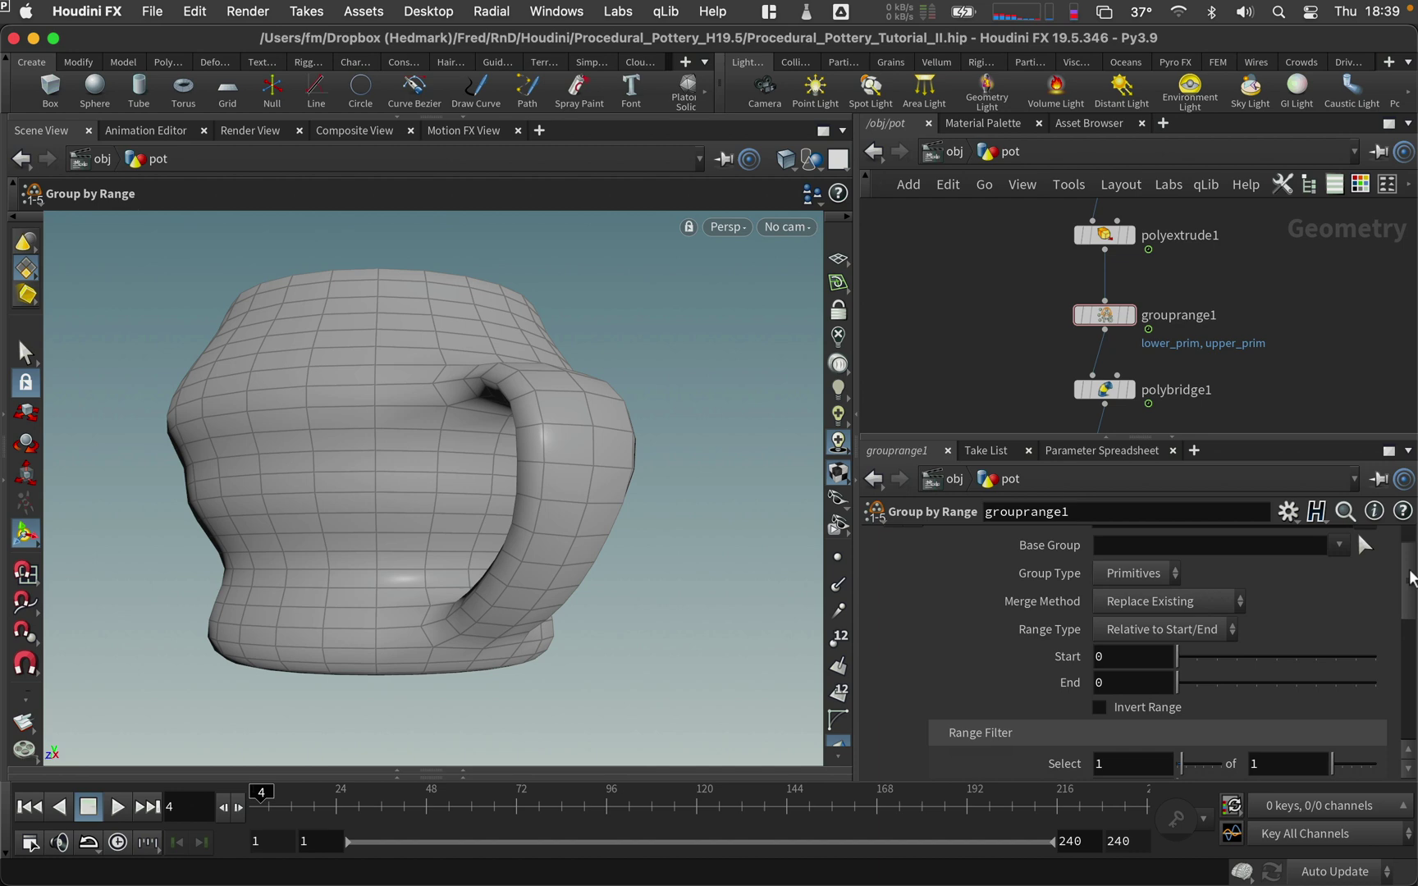
- Search Houdini help for nprims and open its expression function page
click(712, 10)
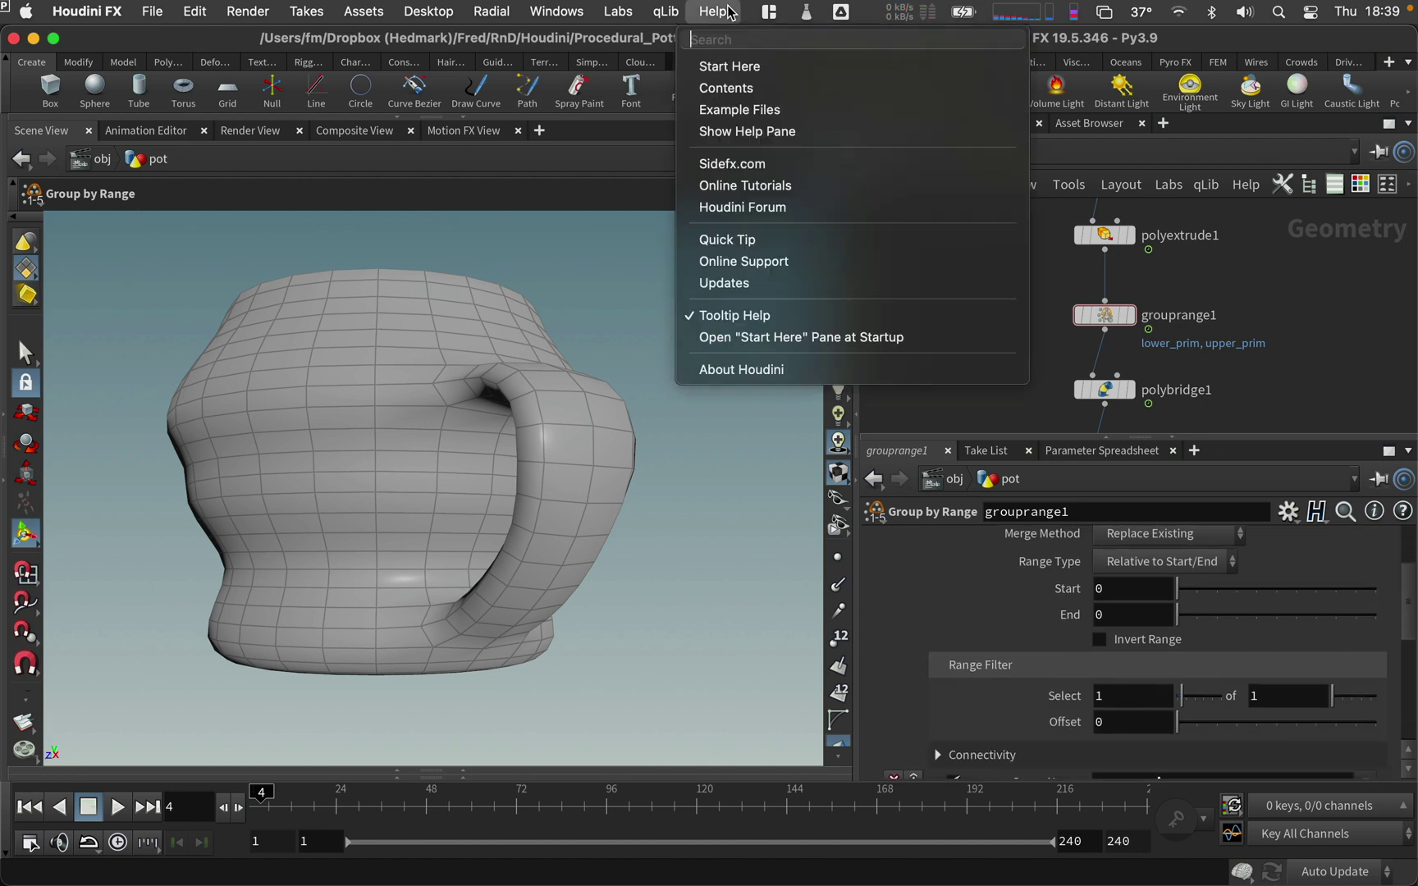
click(726, 64)
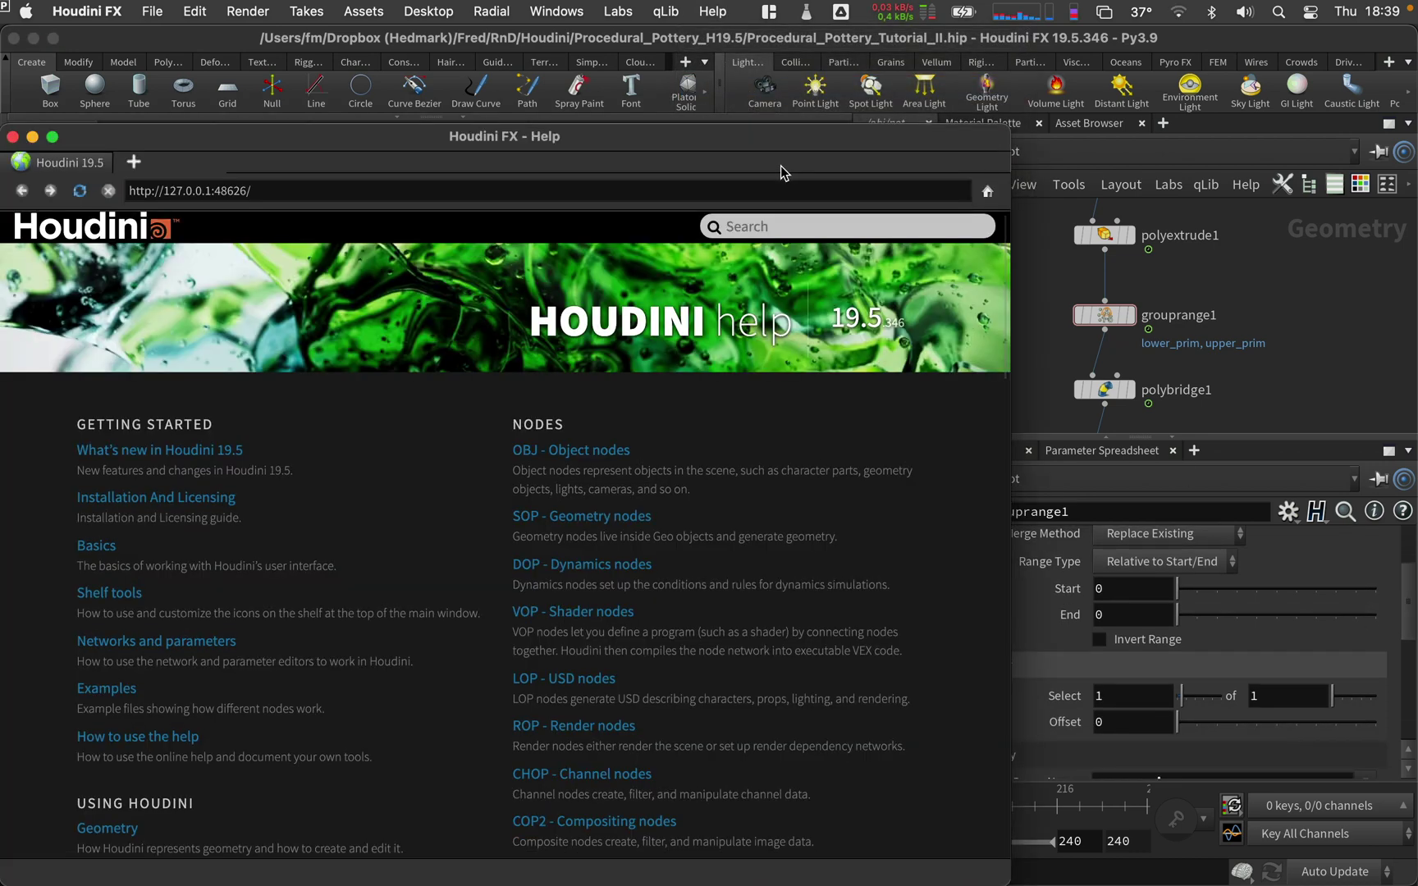
click(785, 221)
text(npr)
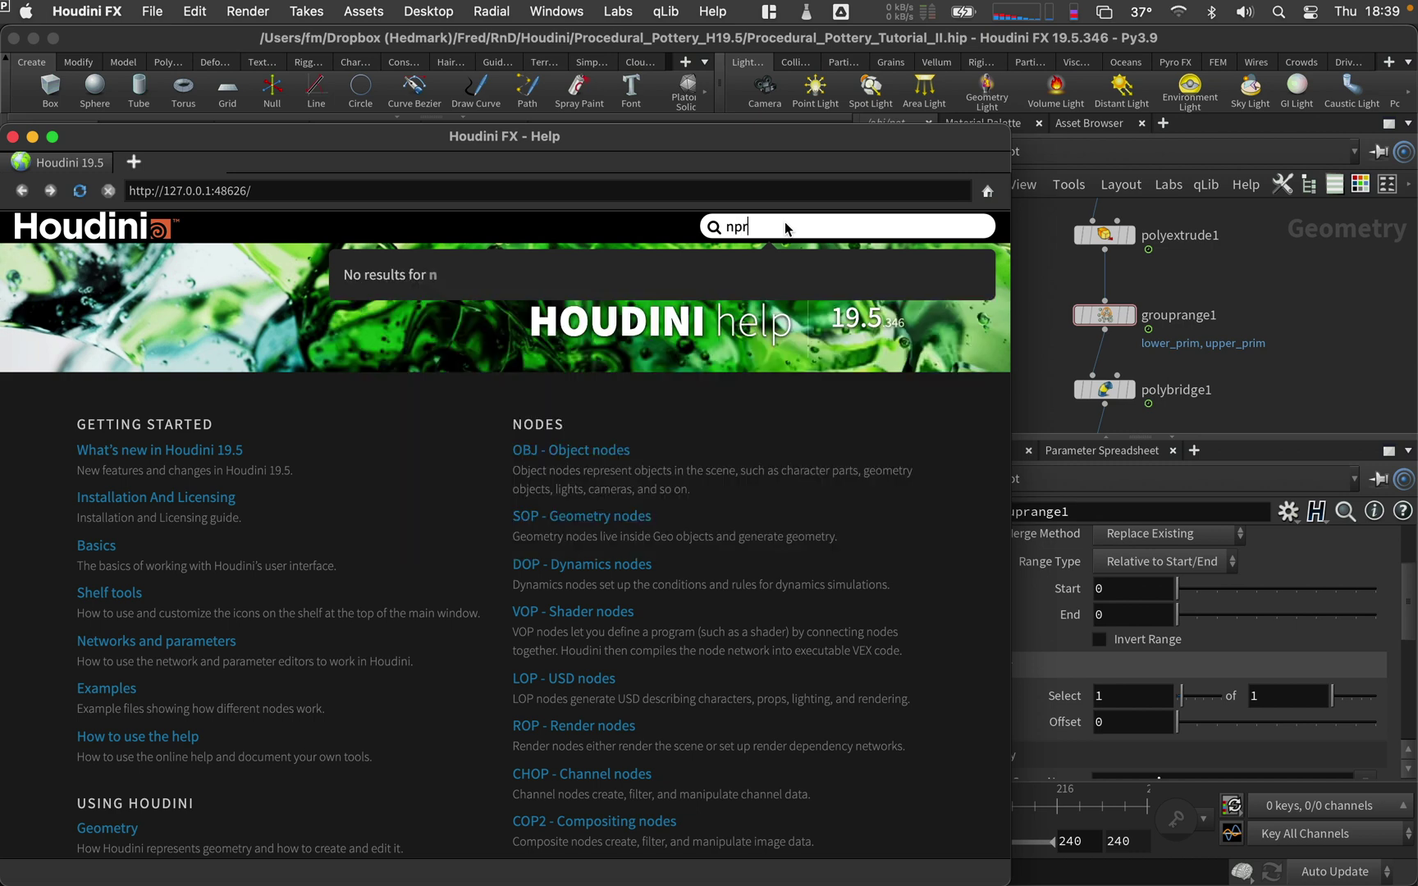
text(ims)
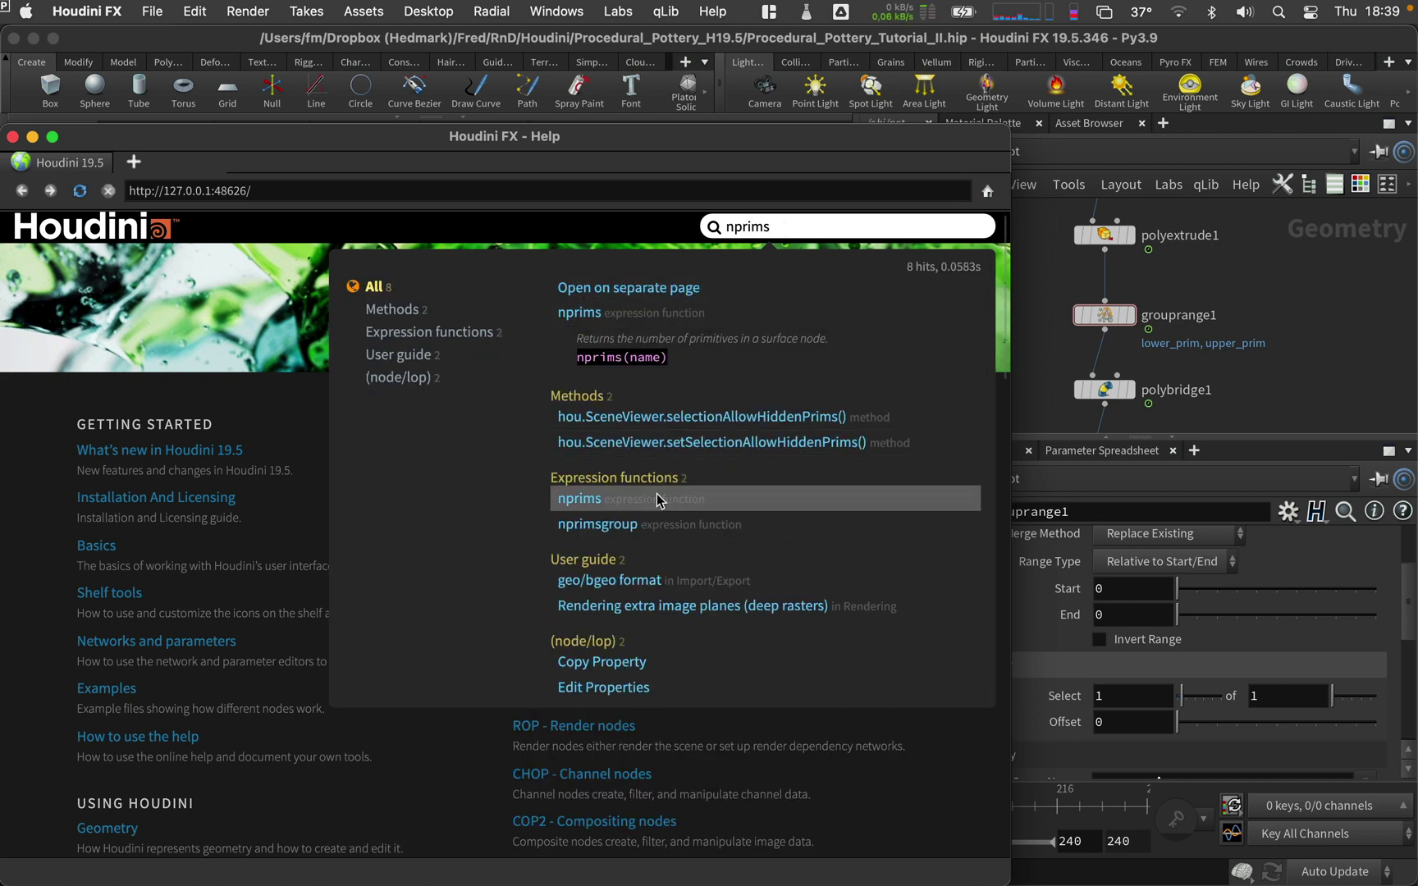
click(634, 502)
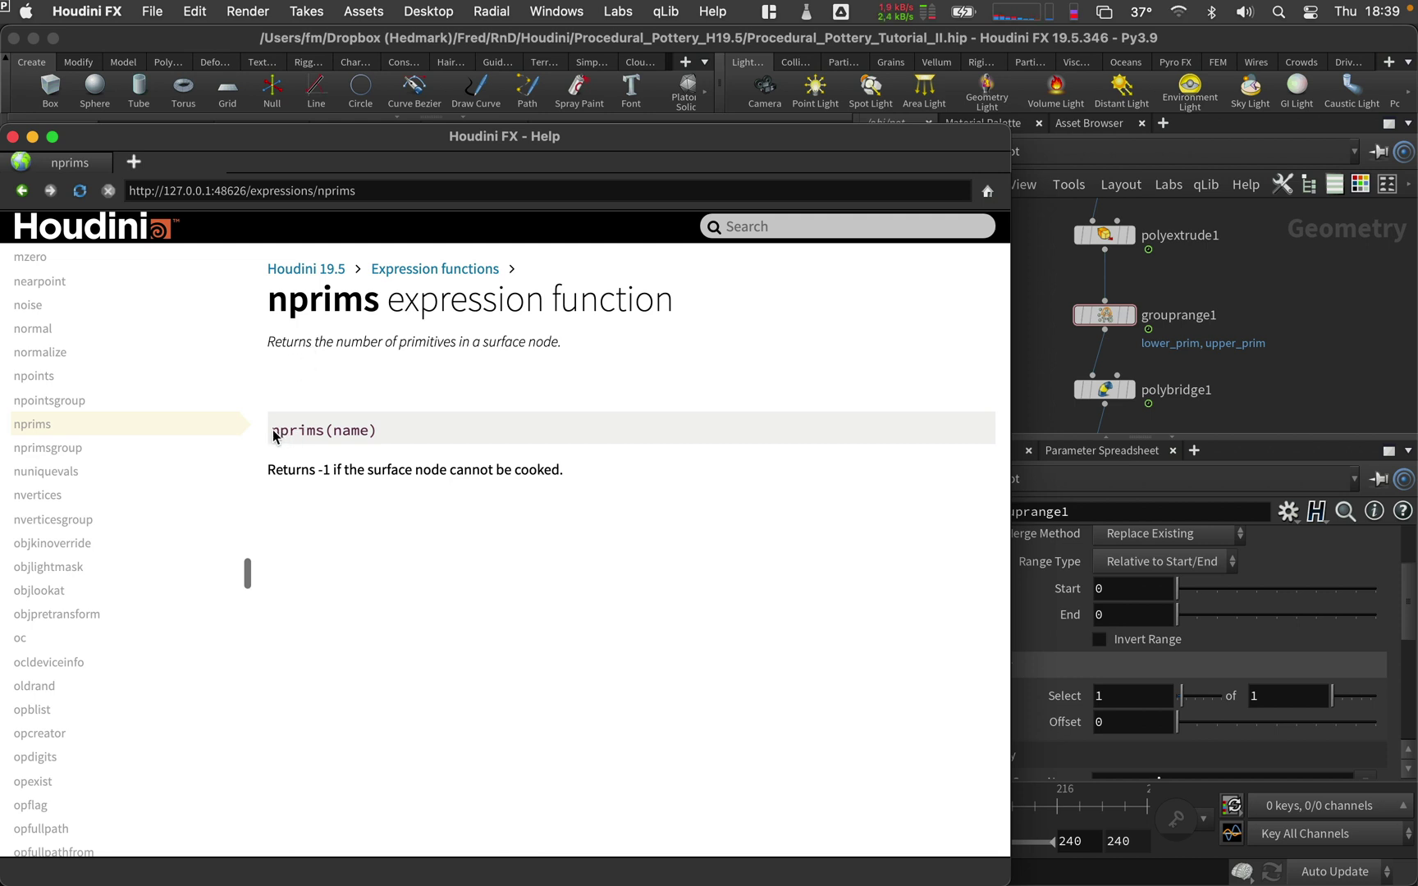
- Copy the nprims(name) usage, clear the Range Filter 'of' field, and close help
right_click(361, 435)
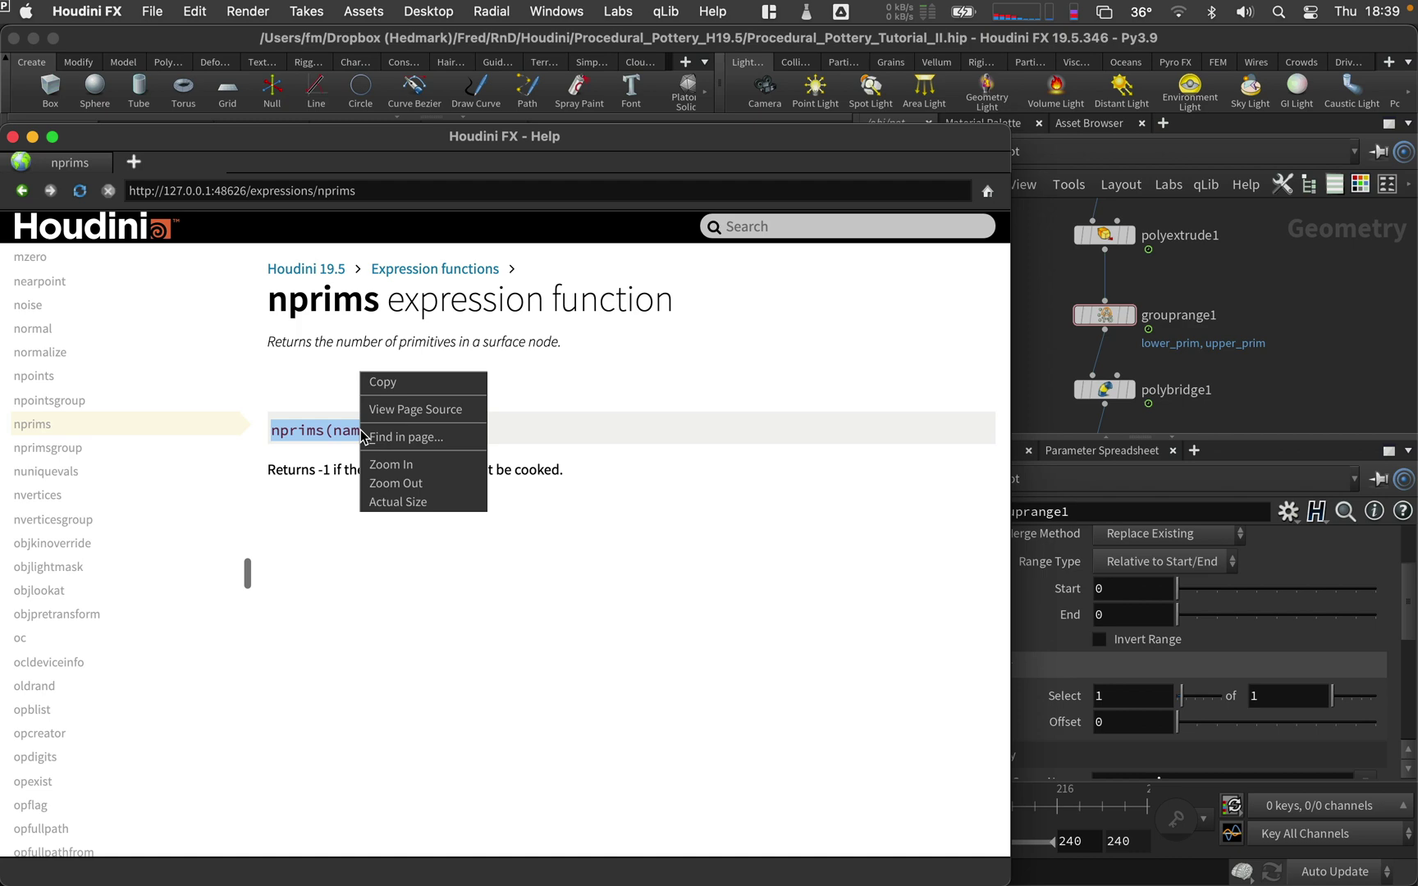
click(379, 380)
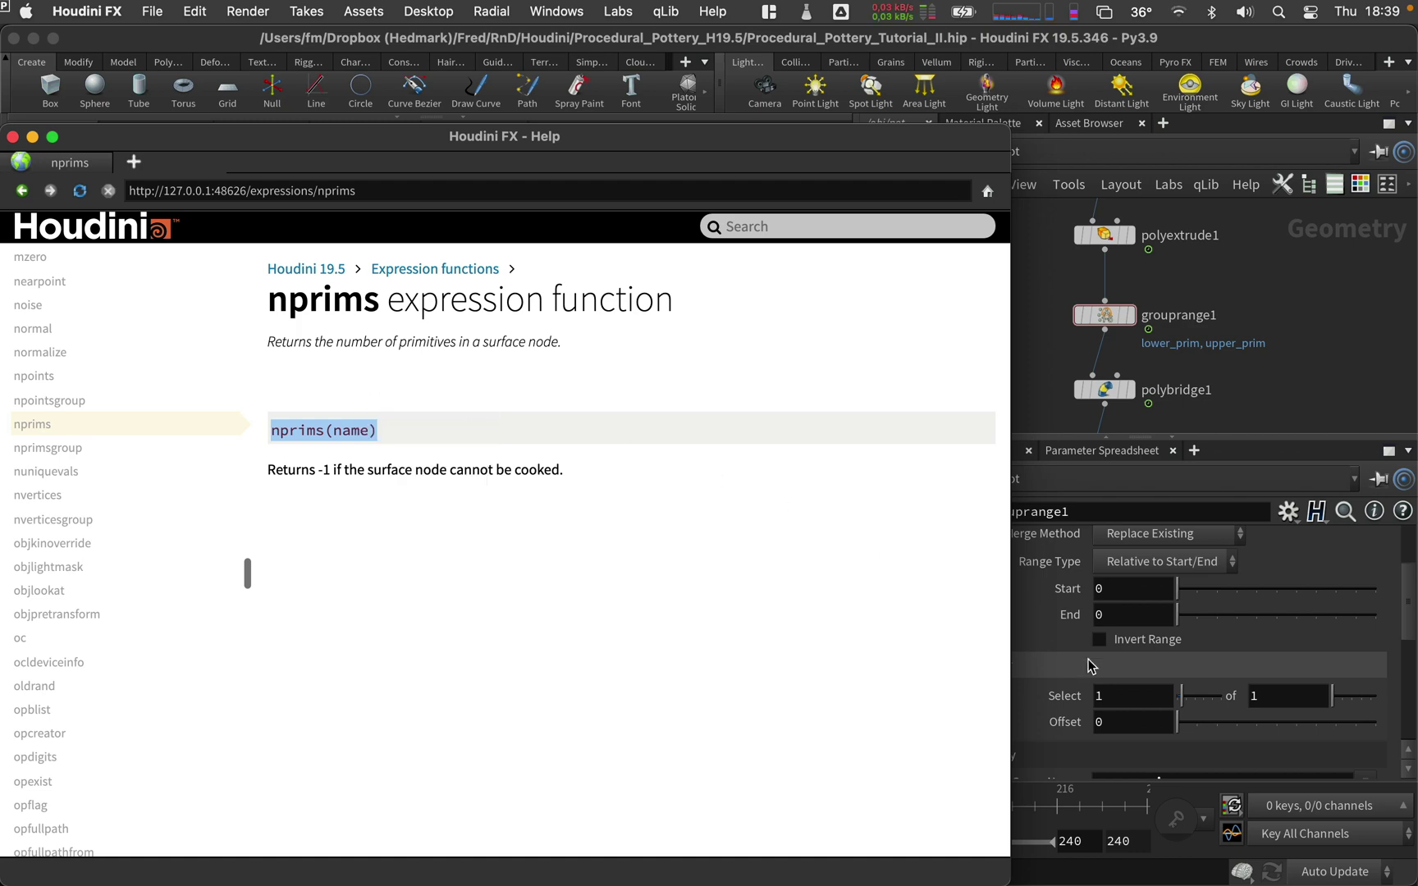
click(1285, 699)
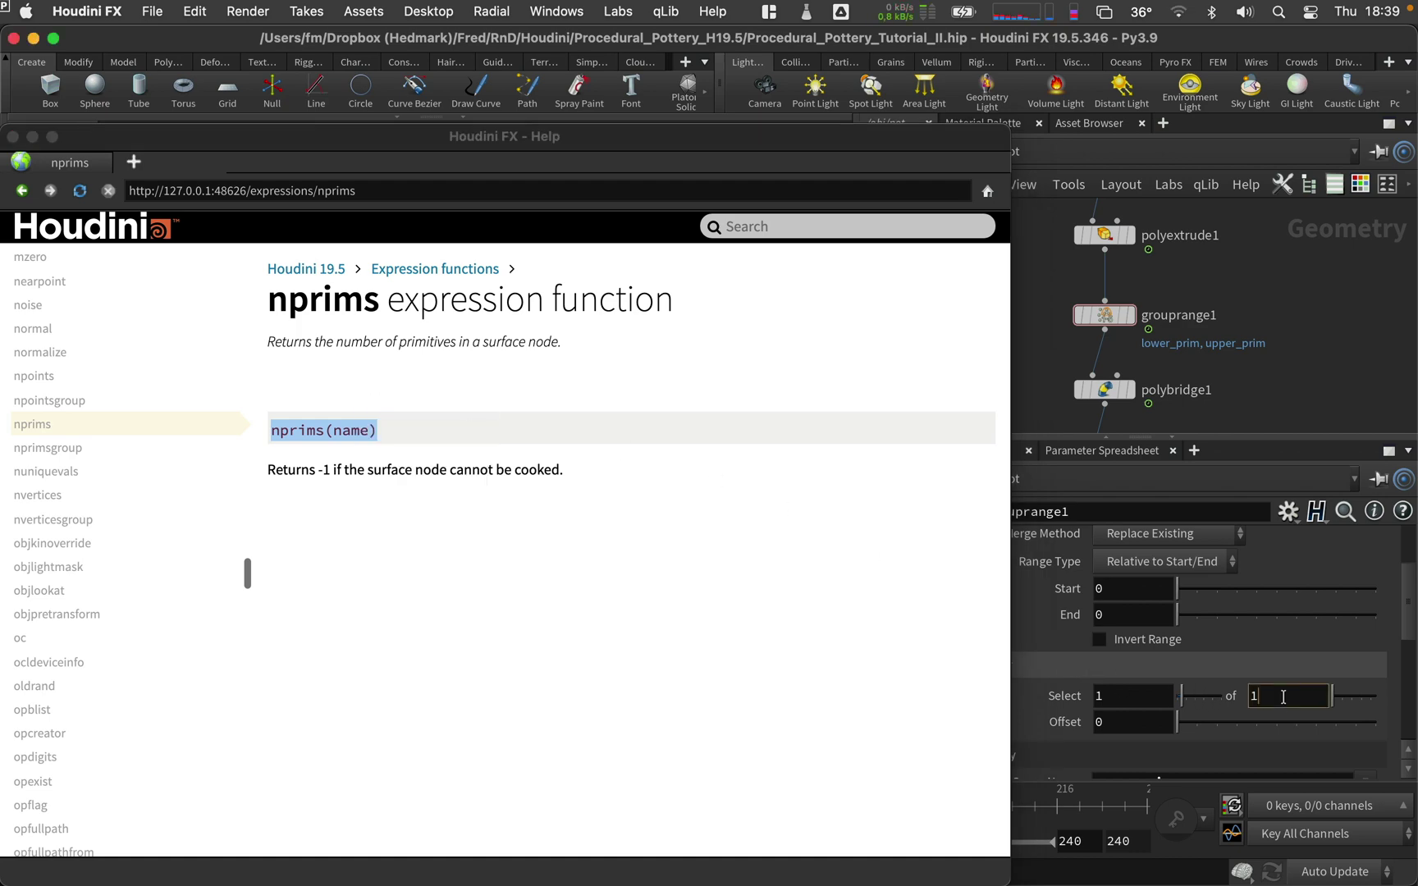
click(12, 137)
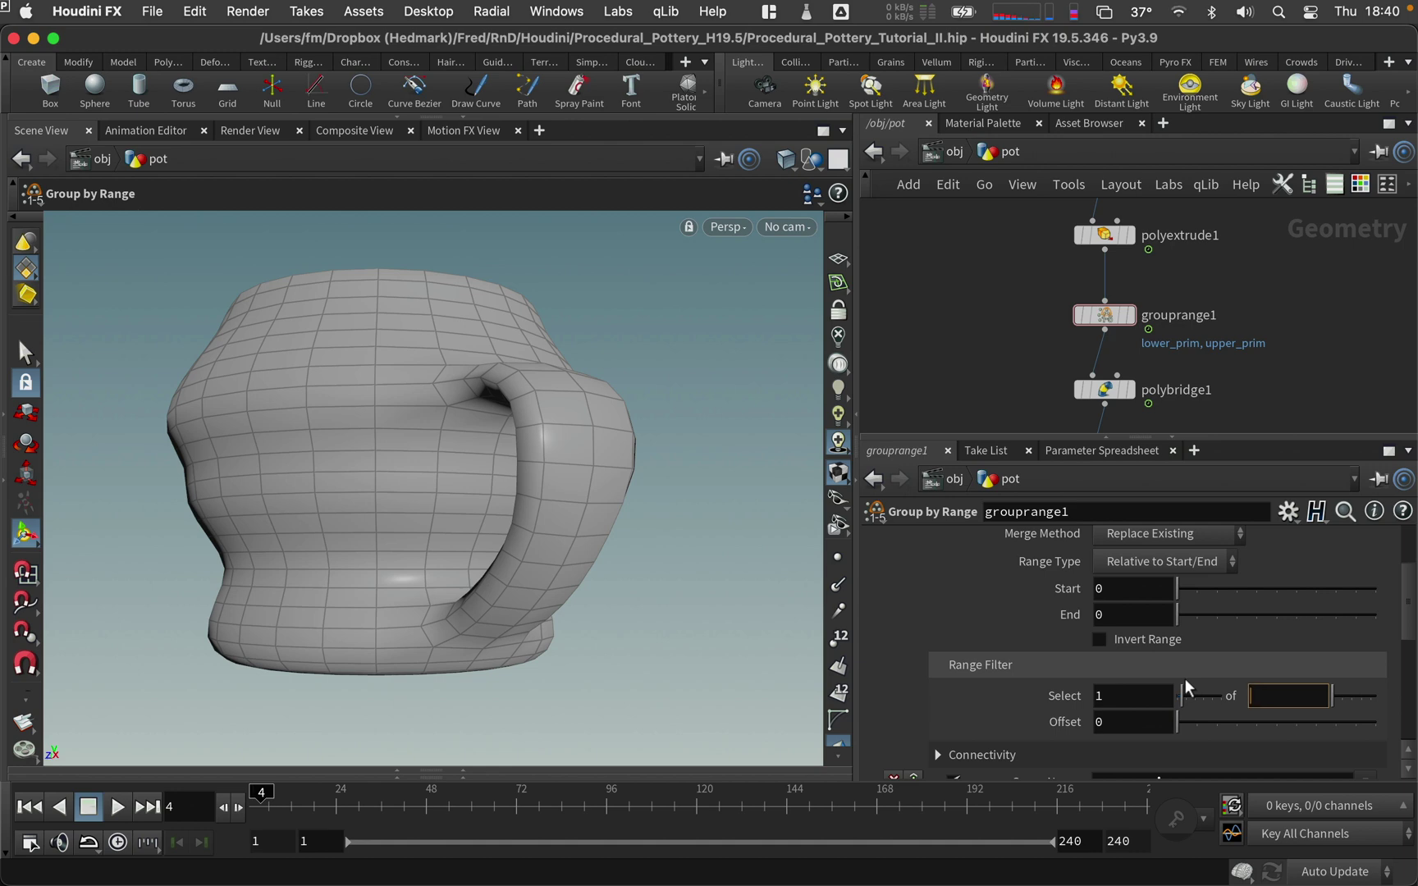
- Set the first Range Filter 'of' value to nprims(0)-1 and copy it
key(super+v)
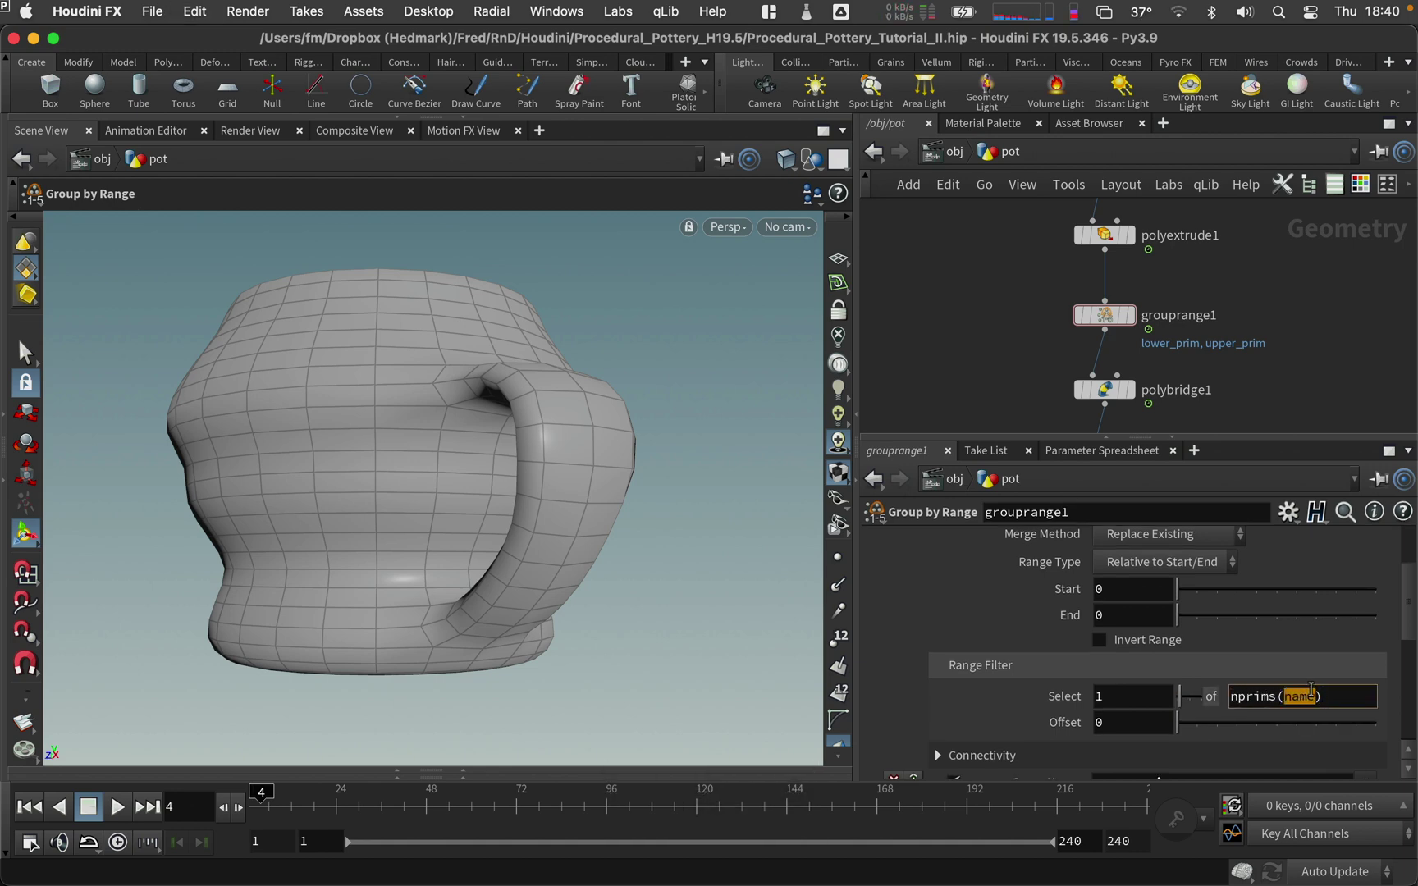
text(0))
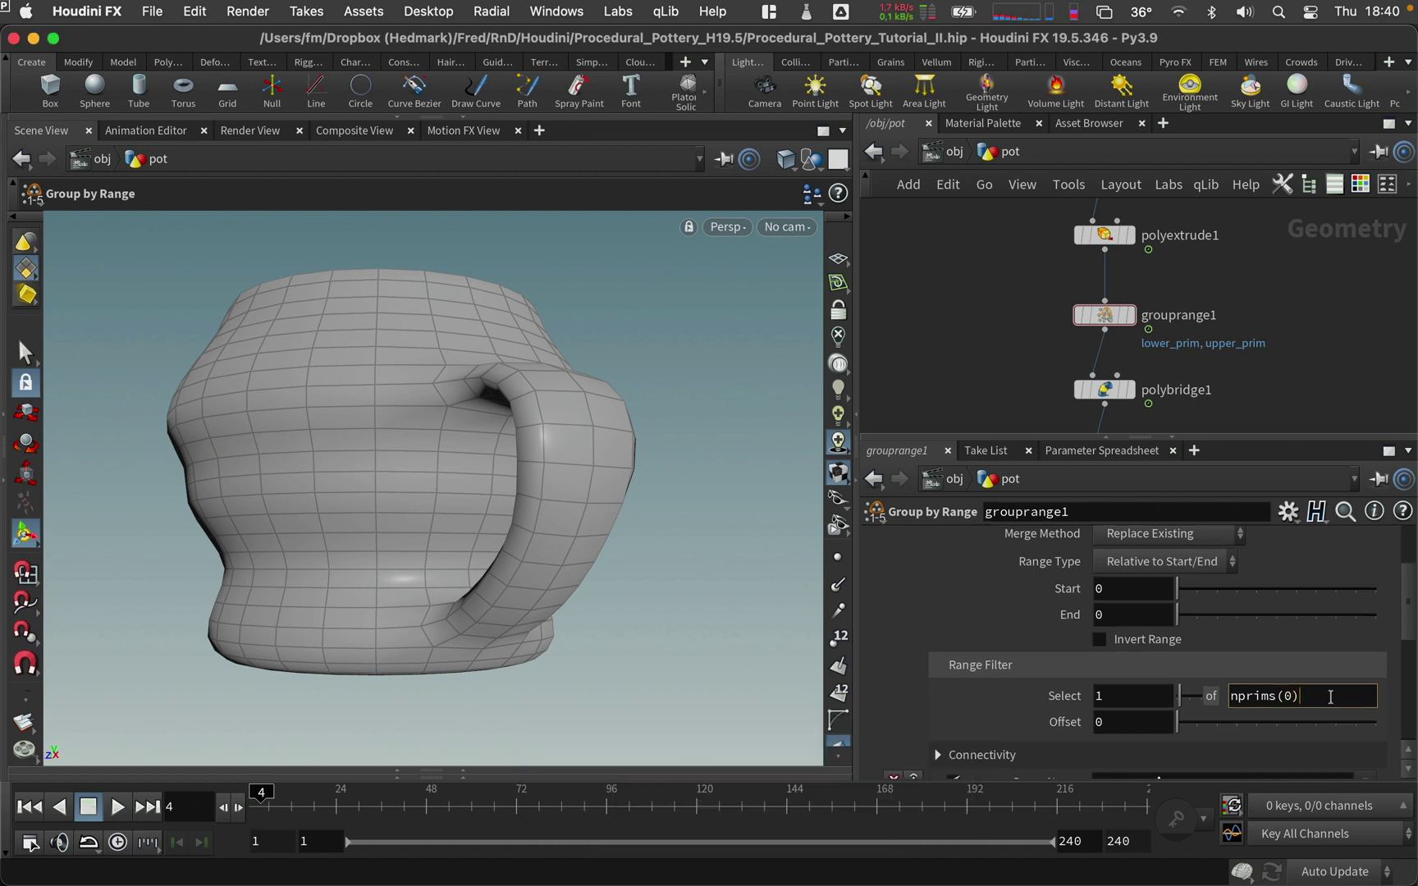
text(-1)
key(Return)
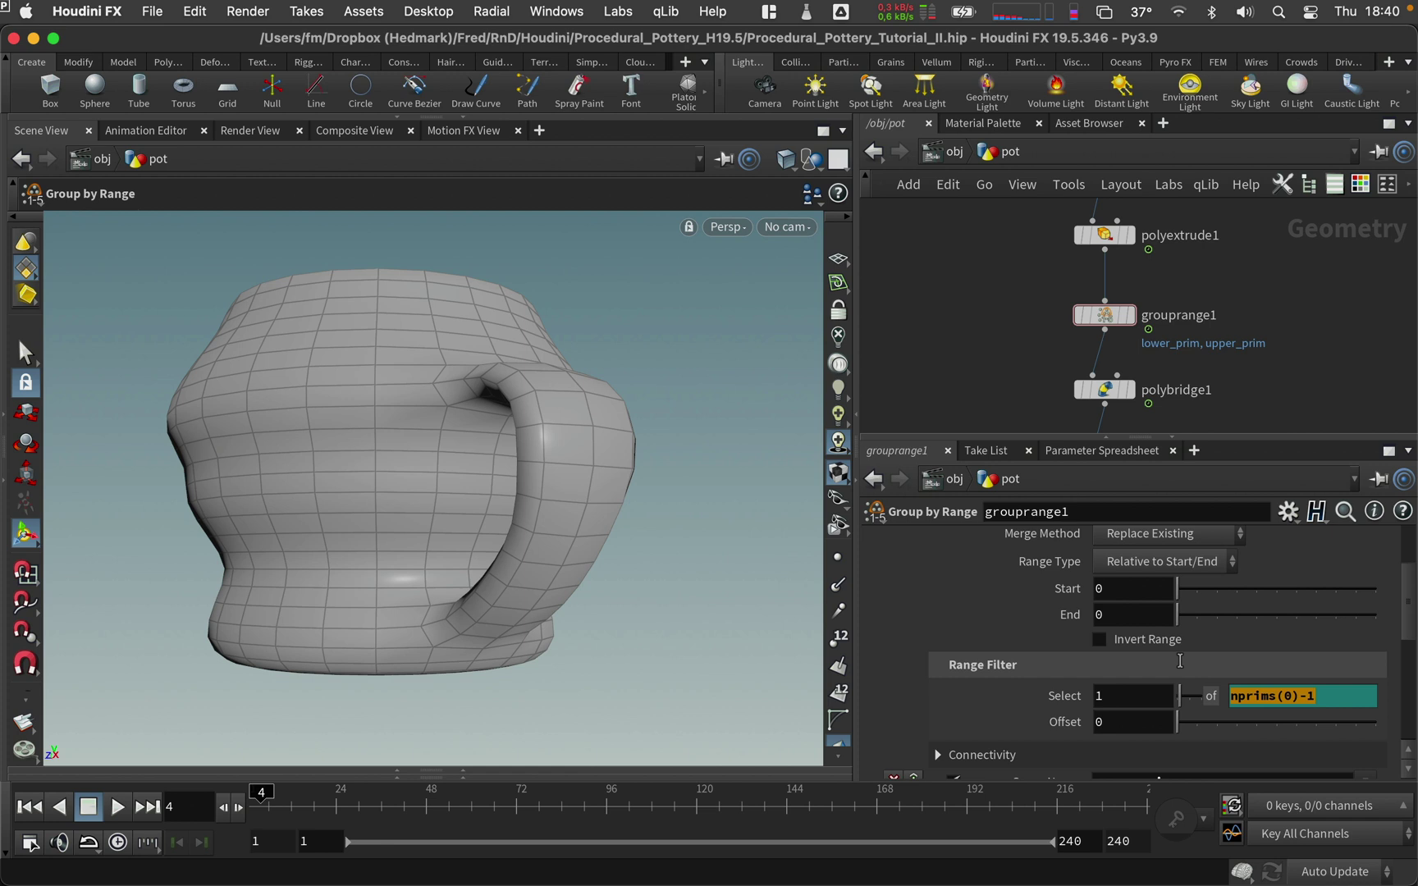
key(super+c)
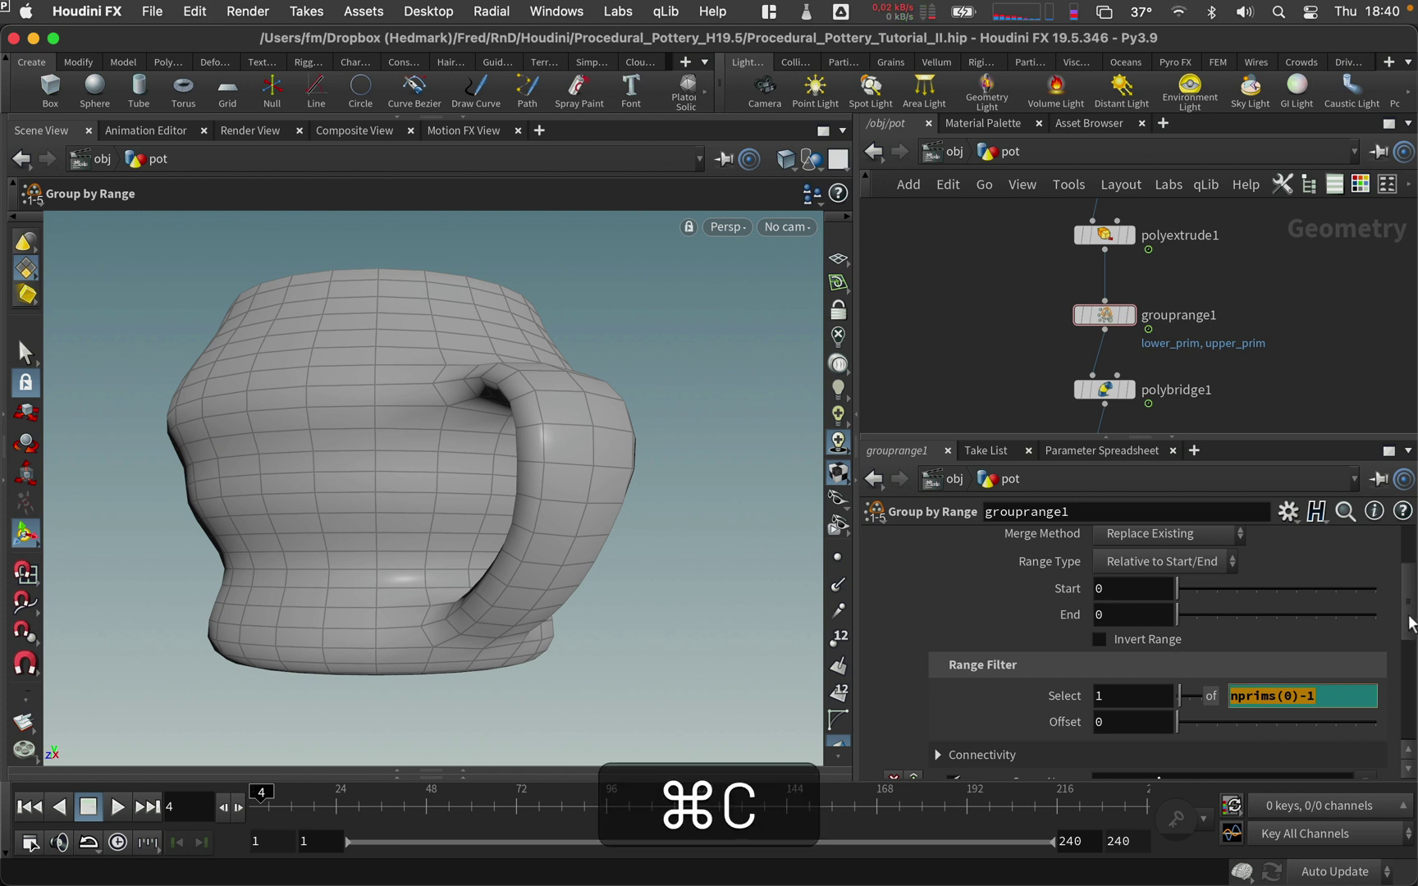
- Paste nprims(0)-1 into the upper_prim range's 'of' field and select revolve1
scroll(1367, 665, down, 8)
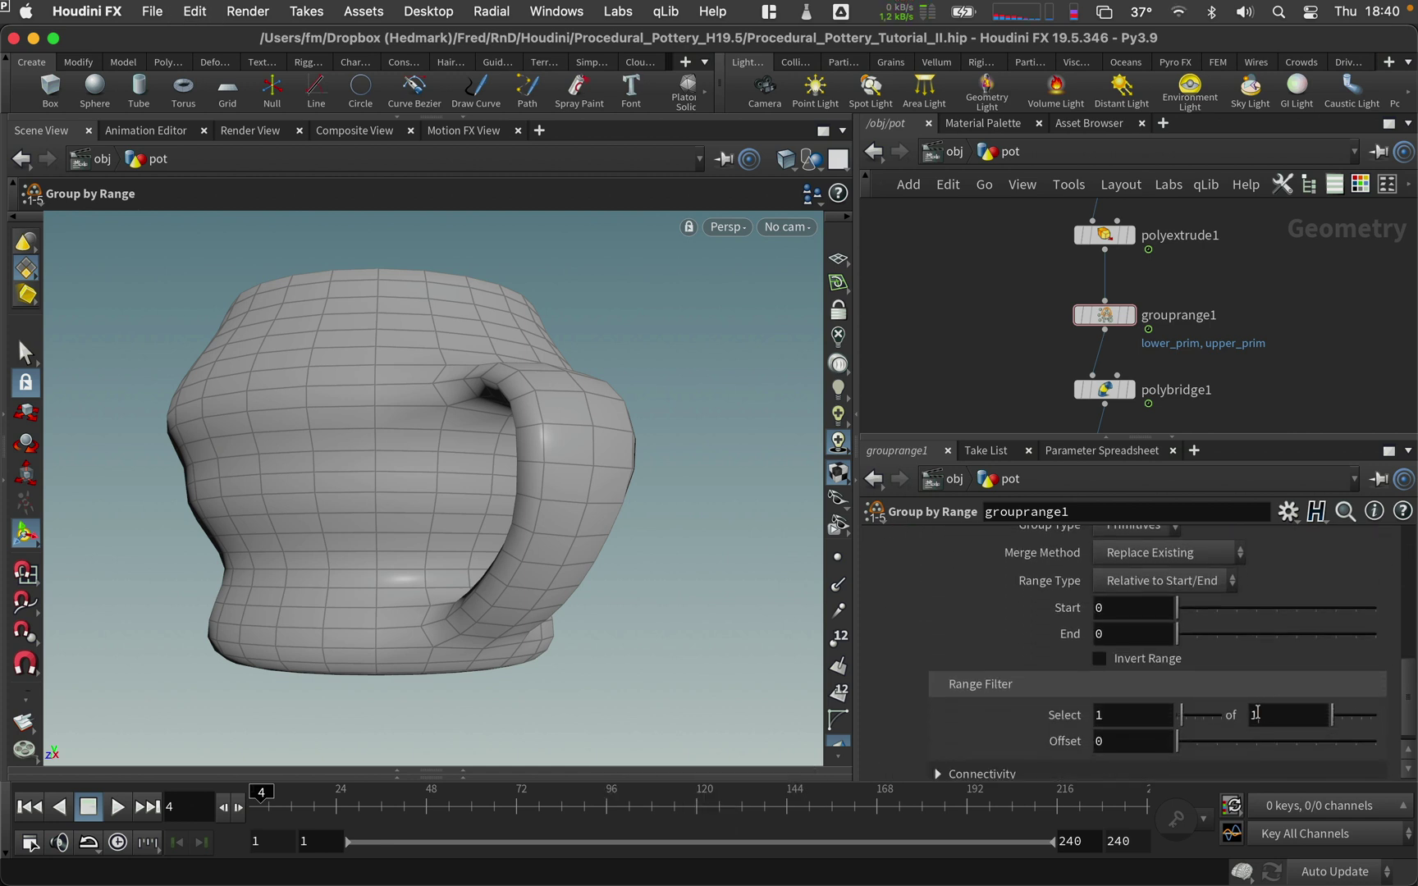
key(super+v)
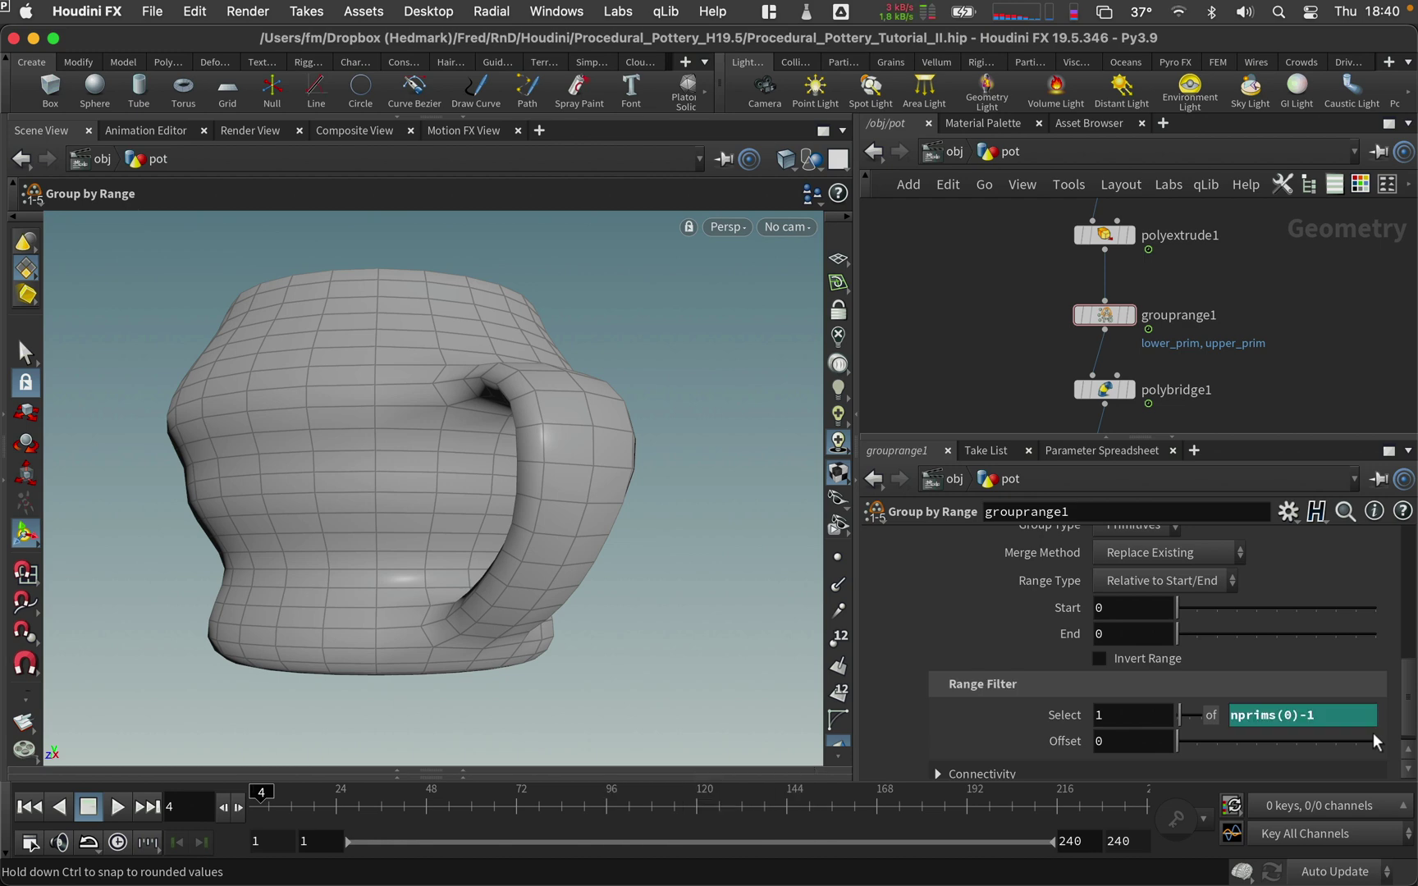
scroll(1401, 633, down, 3)
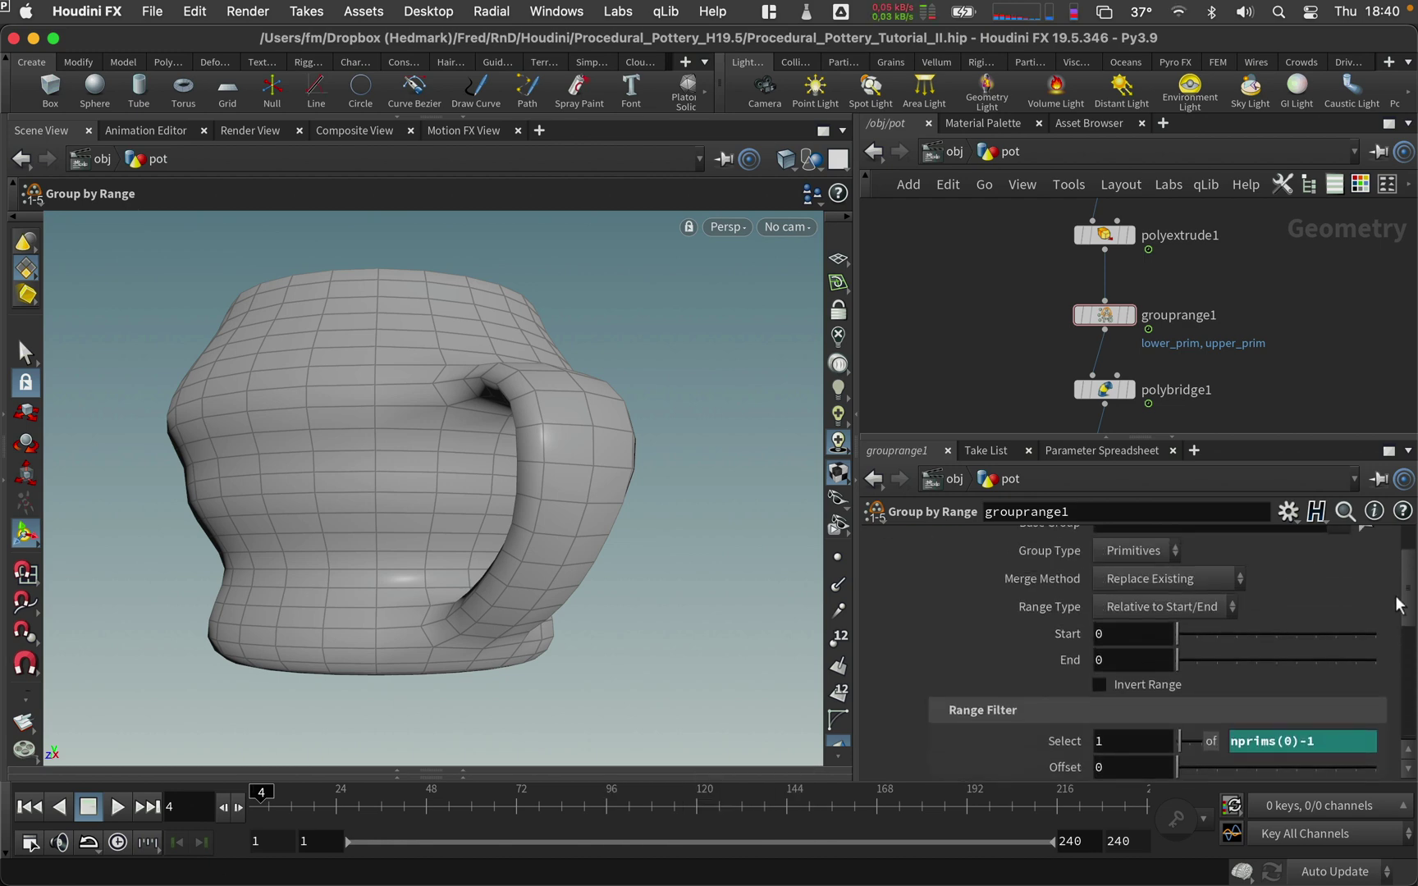
scroll(1399, 605, down, 1)
middle_drag(1032, 250, 1028, 426)
click(1097, 235)
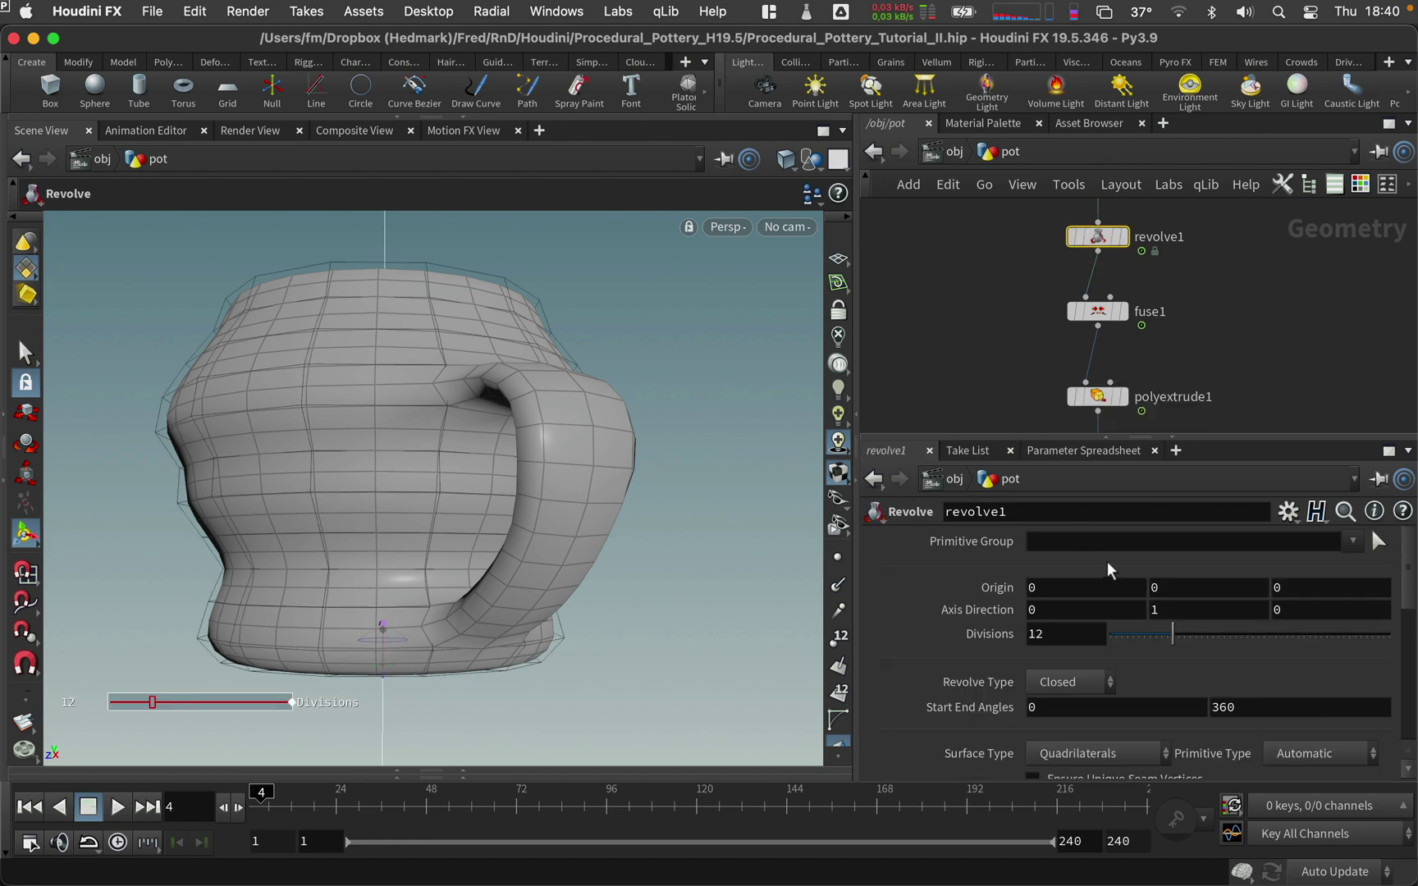
- Copy revolve1's Divisions parameter and display grouprange1's output in the viewport
right_click(1000, 635)
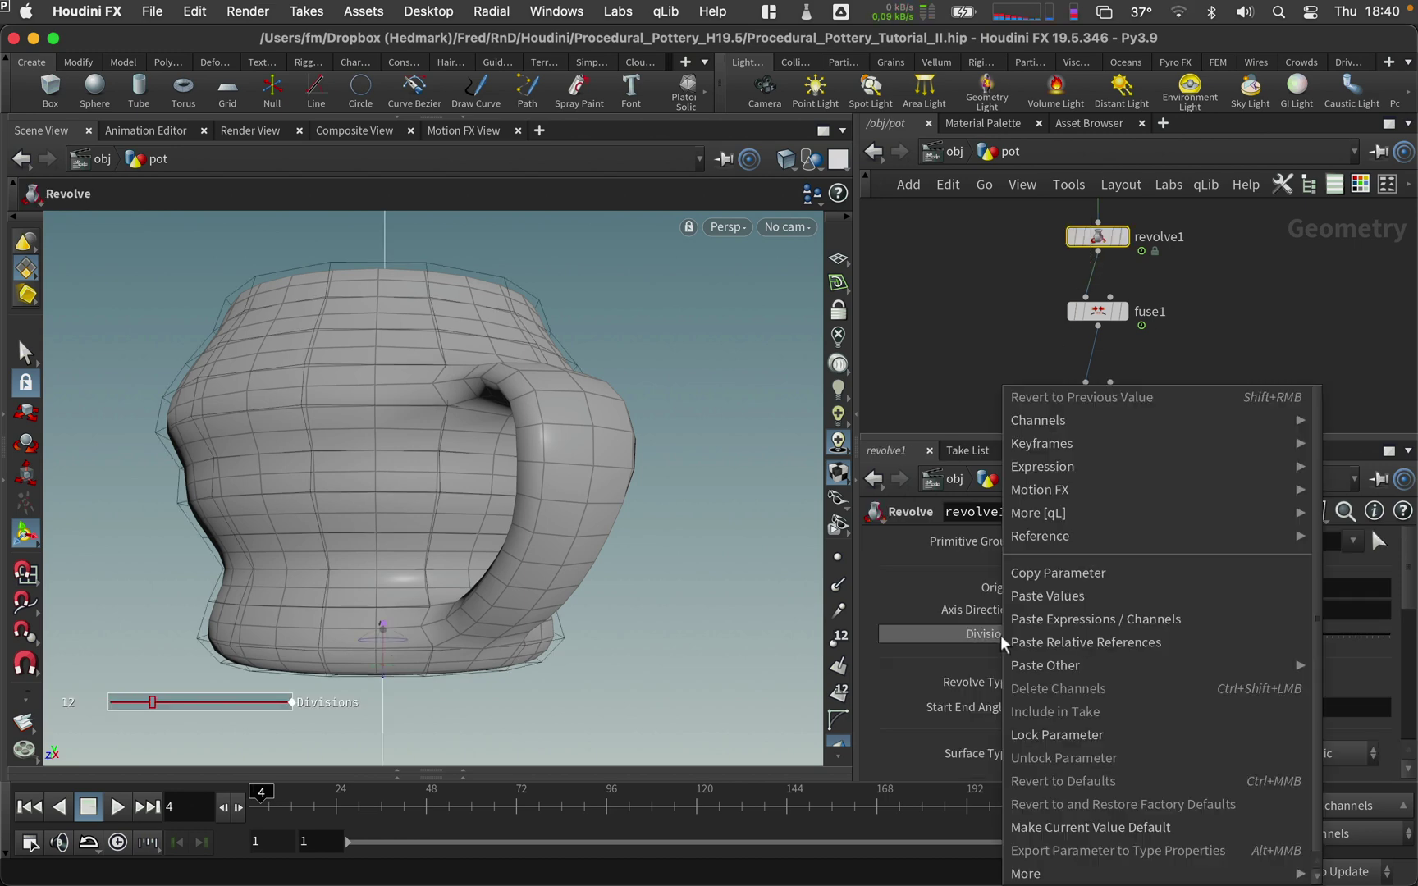
click(1023, 575)
middle_drag(1249, 354, 1216, 345)
click(1071, 327)
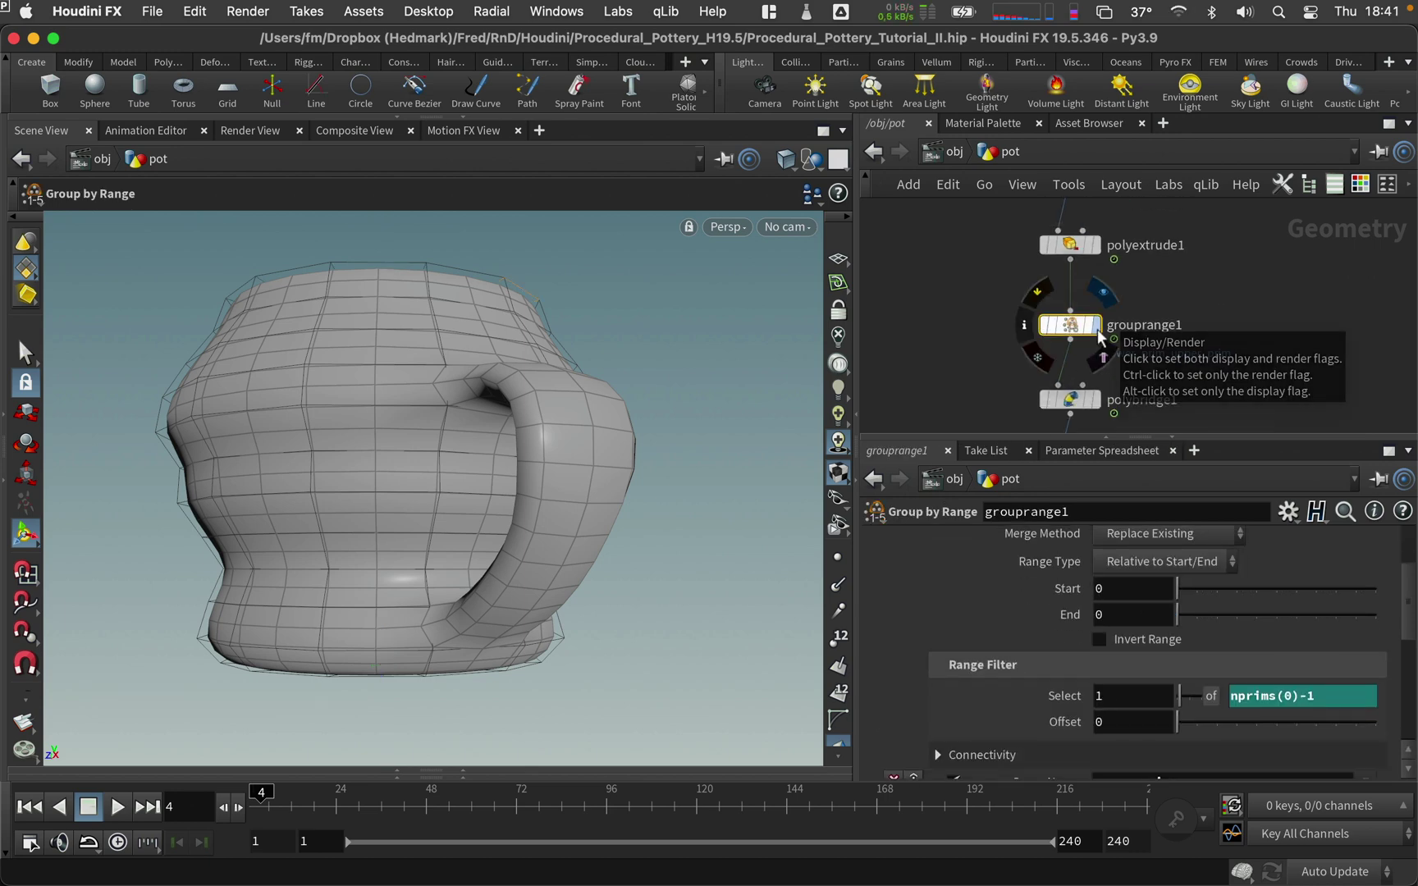
click(1094, 325)
- Template polybridge1 as a wireframe reference to inspect the handle, then clear the first Offset value
key(Escape)
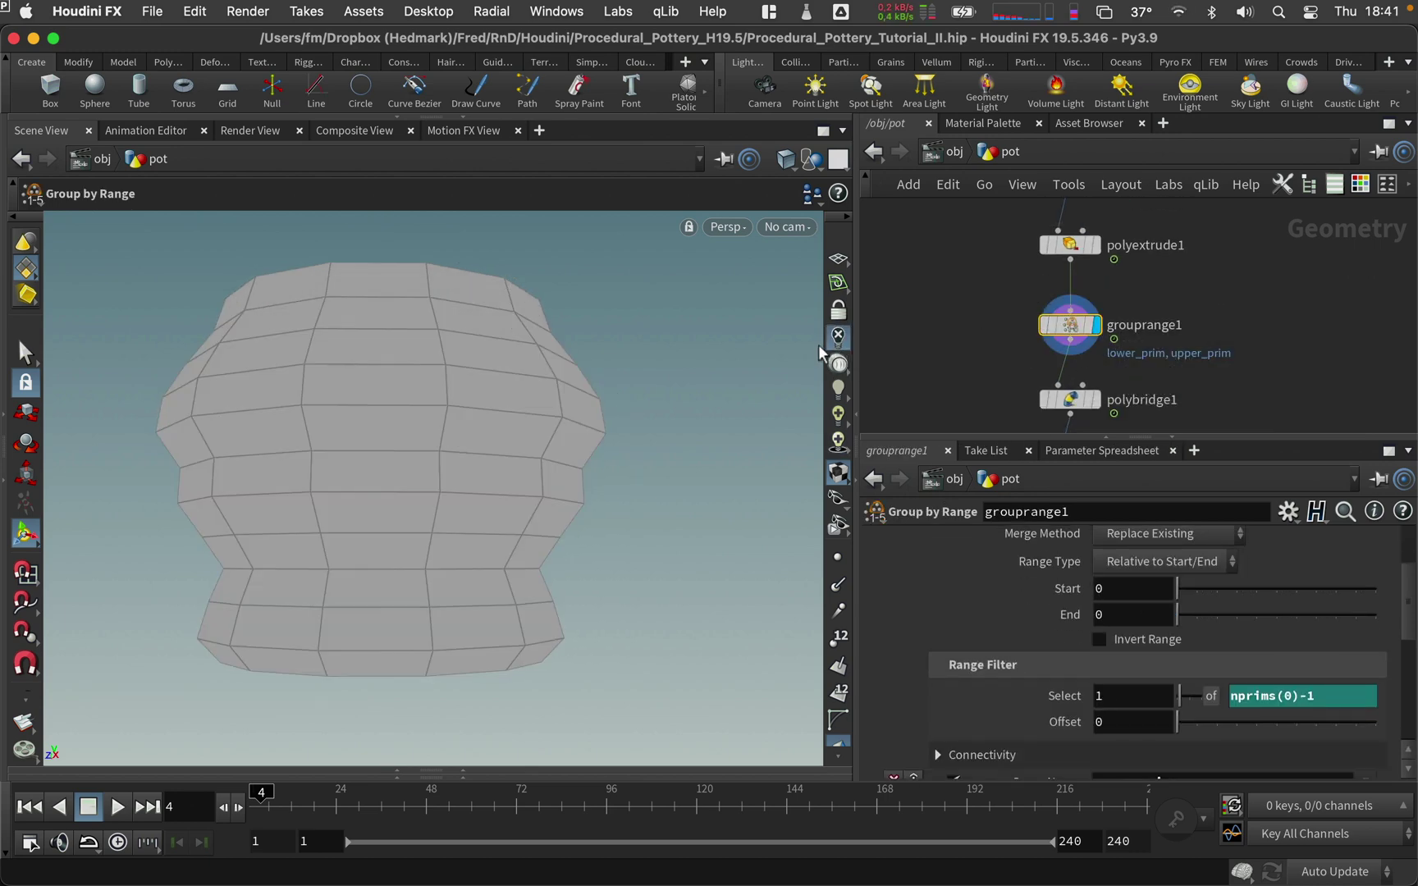
drag(500, 579, 520, 503)
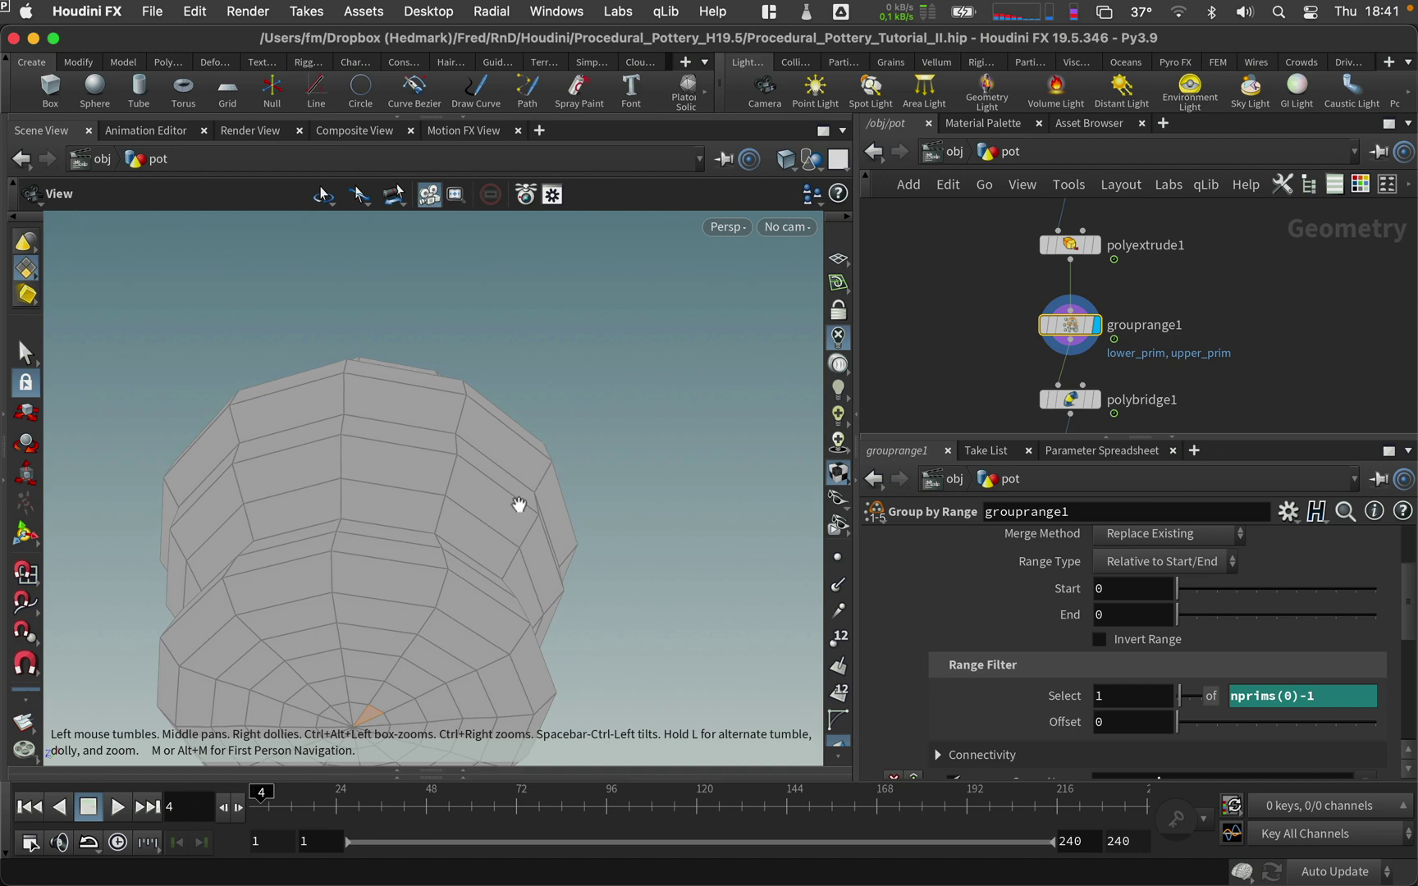
click(1087, 400)
key(Escape)
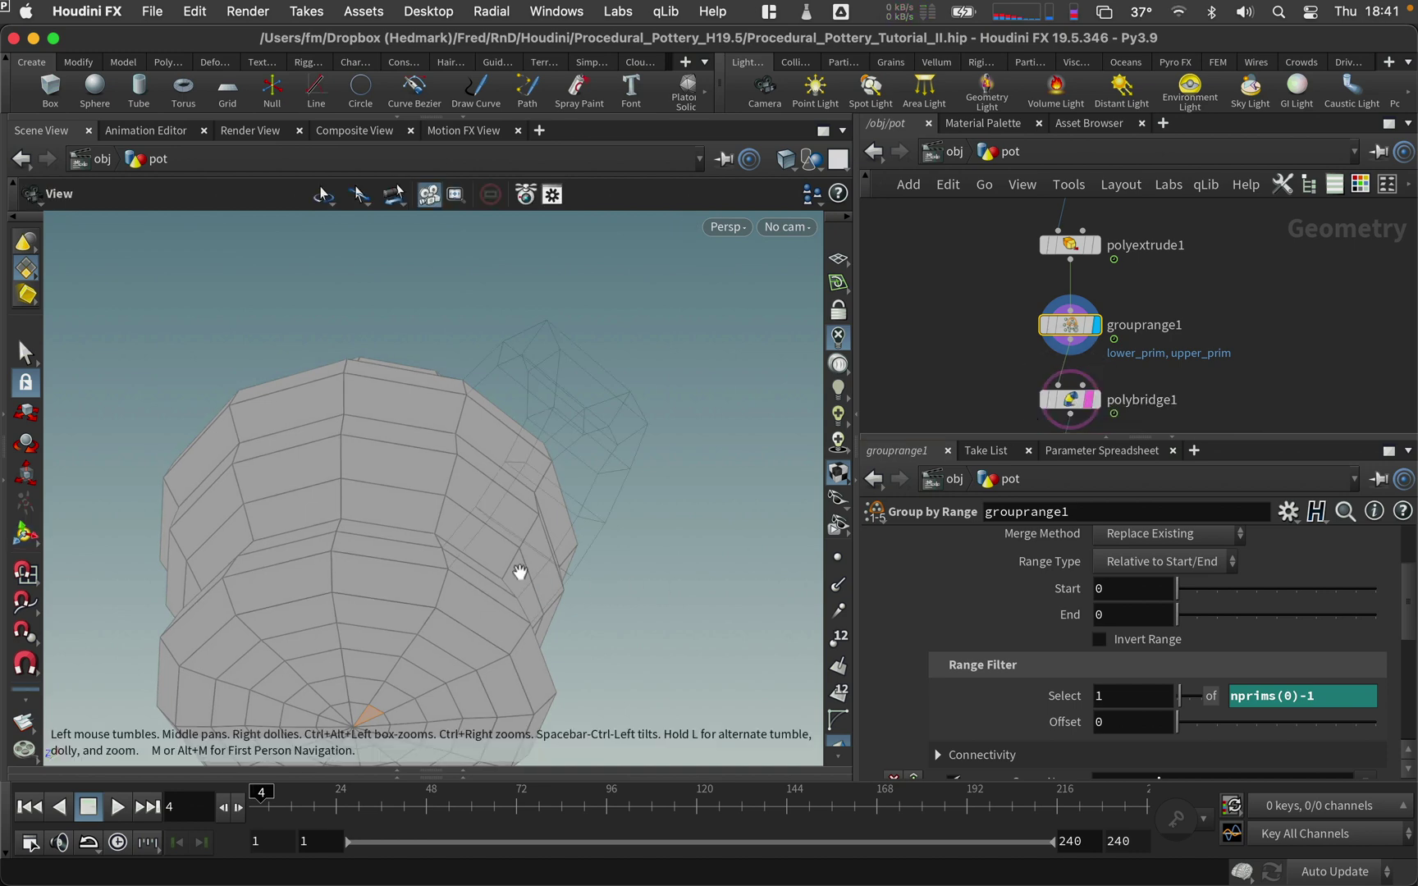
mouse_move(516, 572)
mouse_down()
mouse_move(514, 607)
mouse_move(549, 537)
mouse_move(525, 590)
mouse_up()
key(Return)
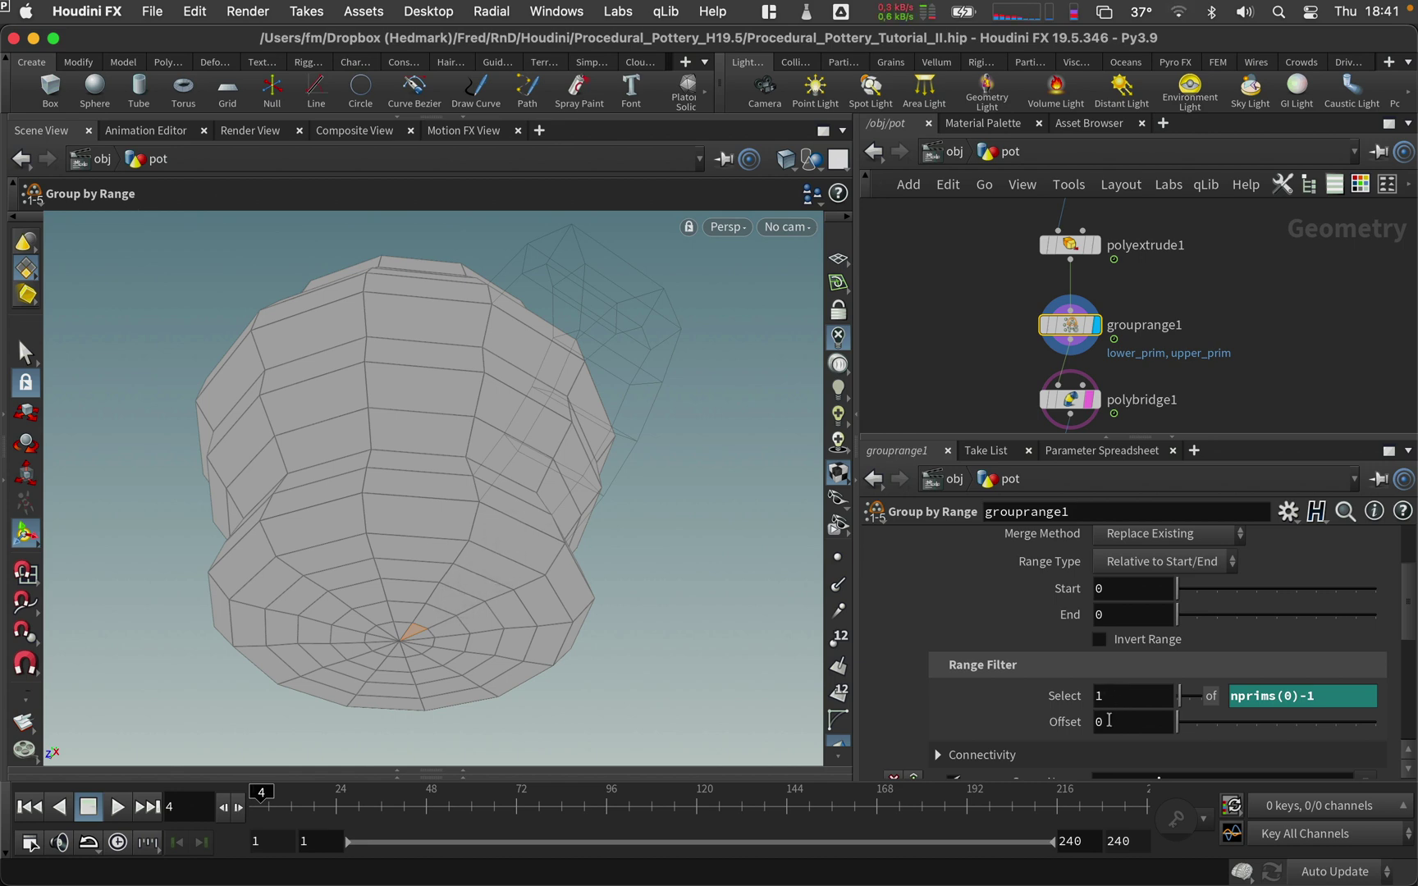
key(BackSpace)
- Set lower_prim's Offset to the relative expression ch("../revolve1/divs")*7
right_click(1130, 721)
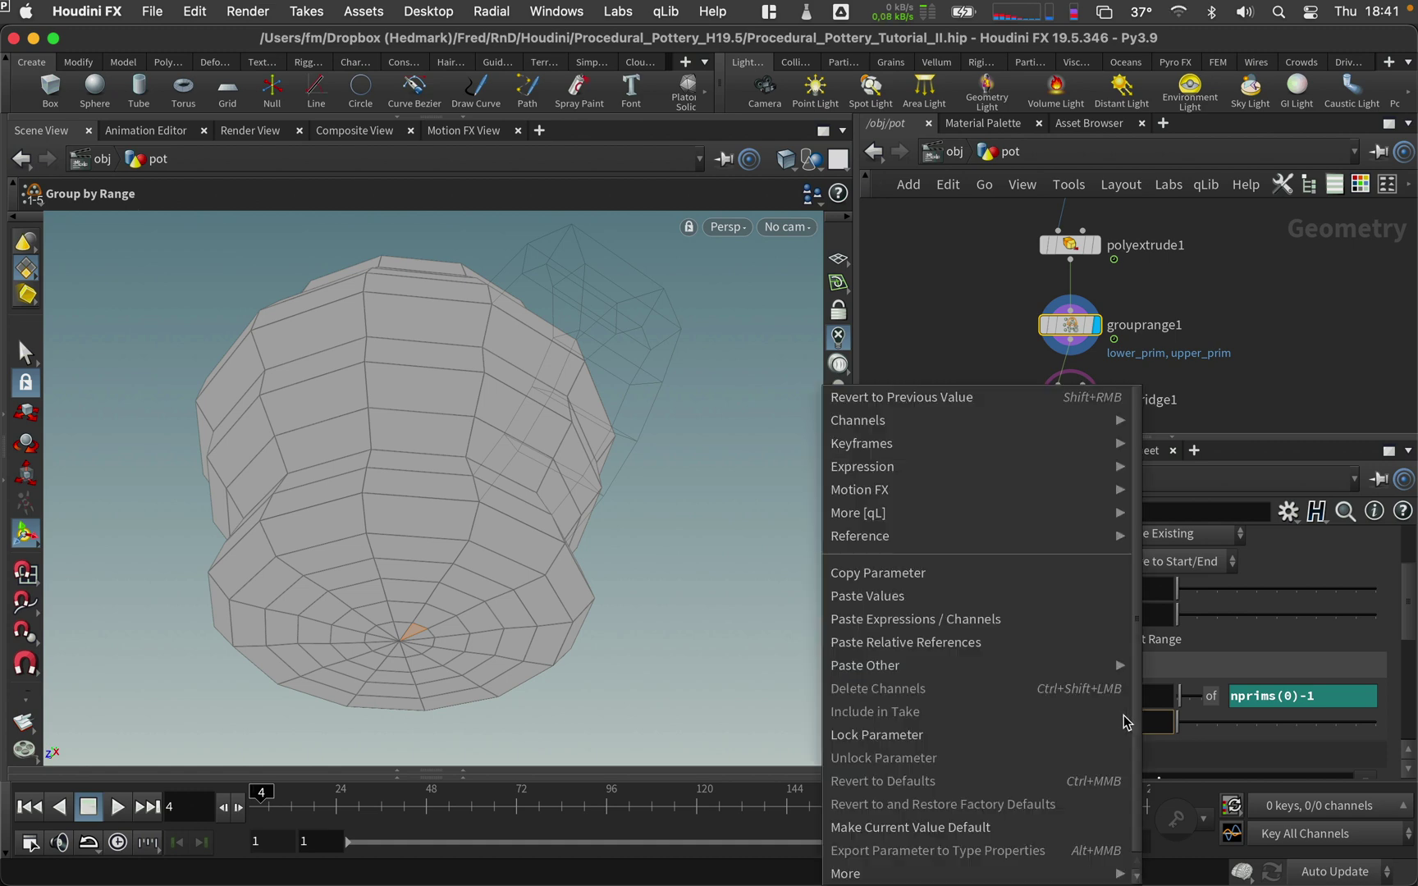
click(1084, 642)
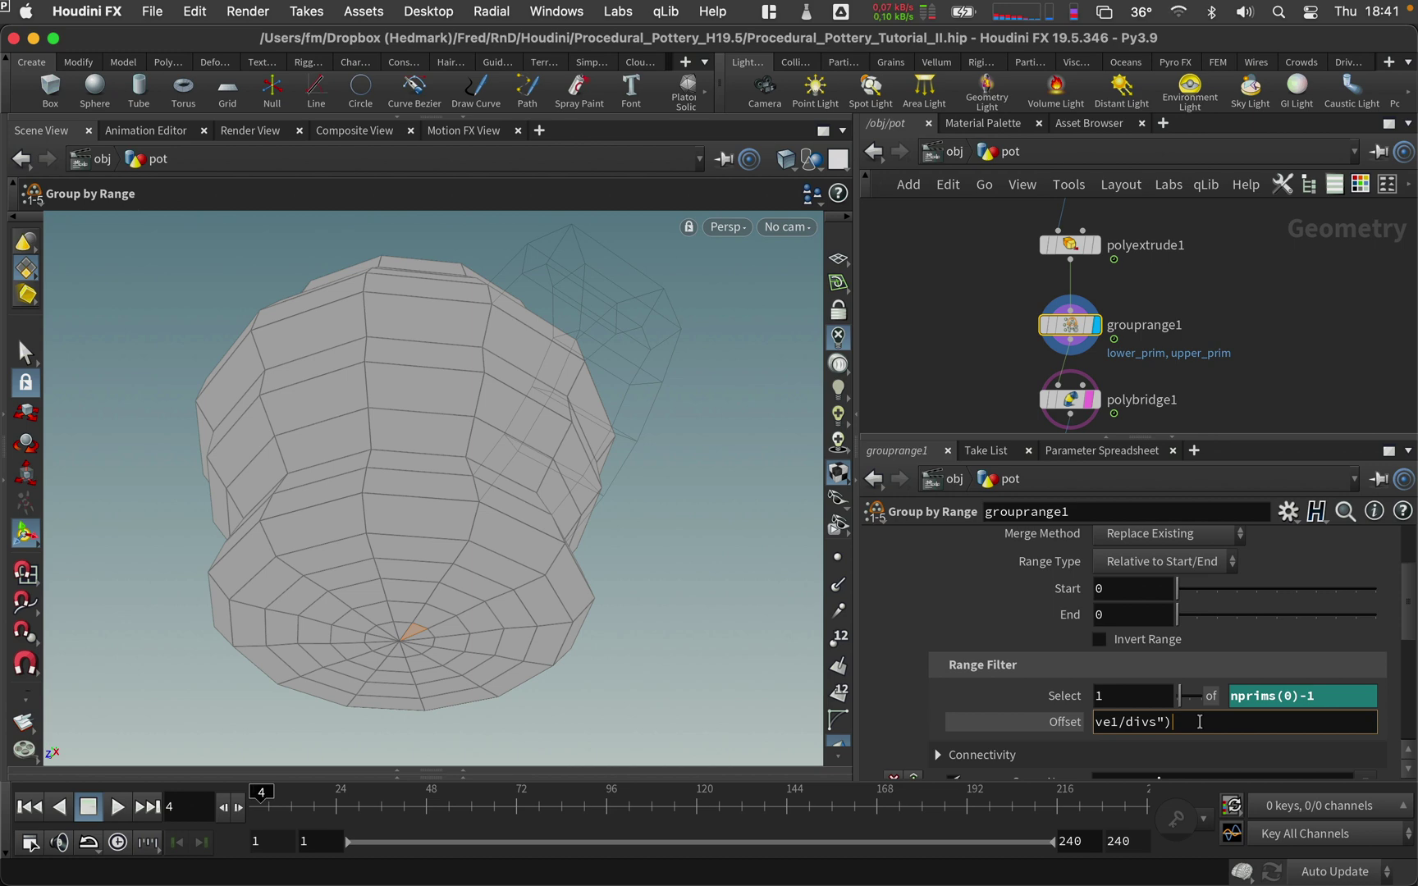
text(*)
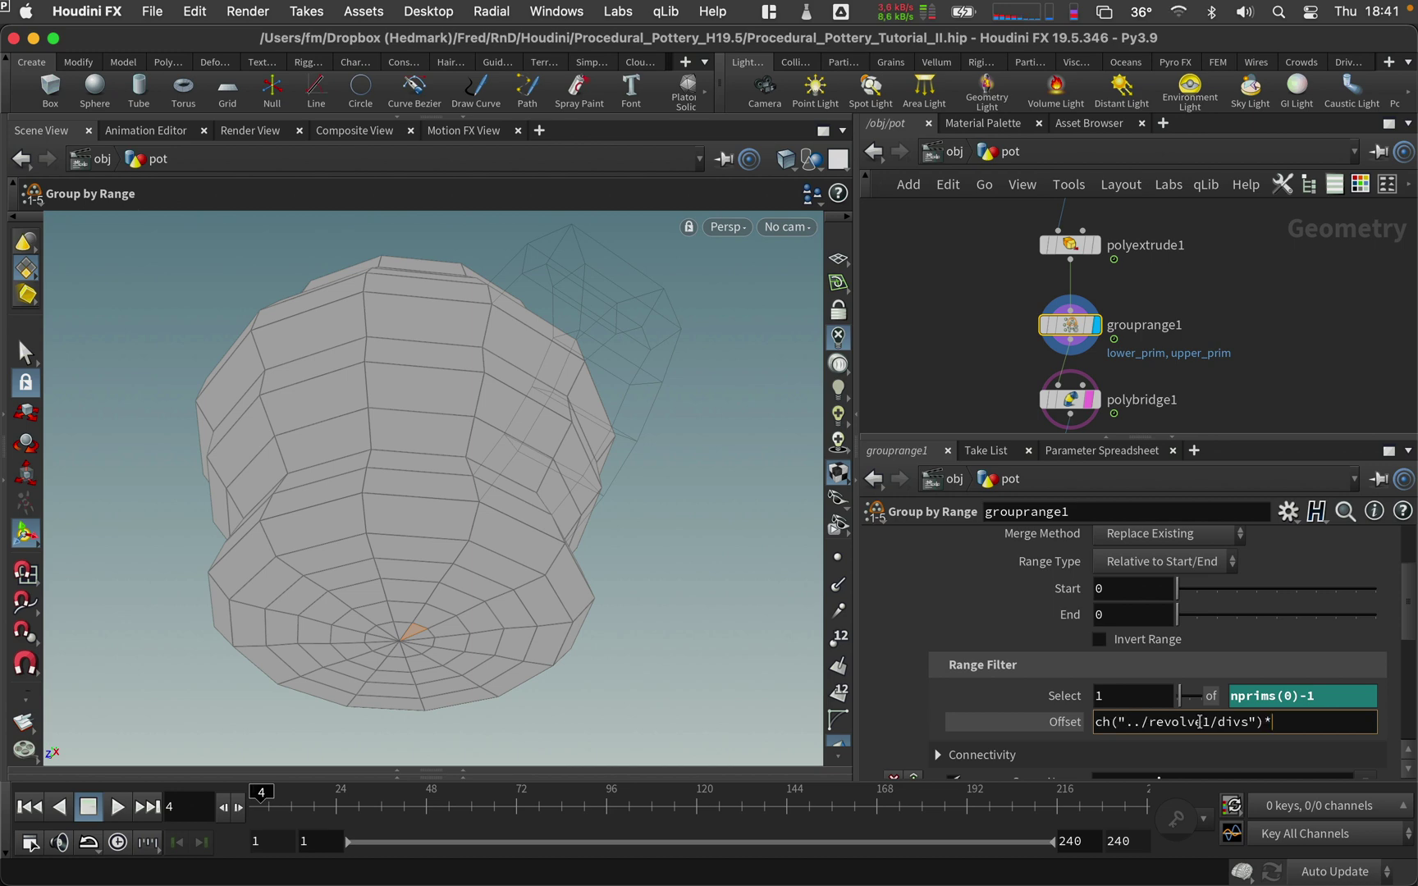
key(Return)
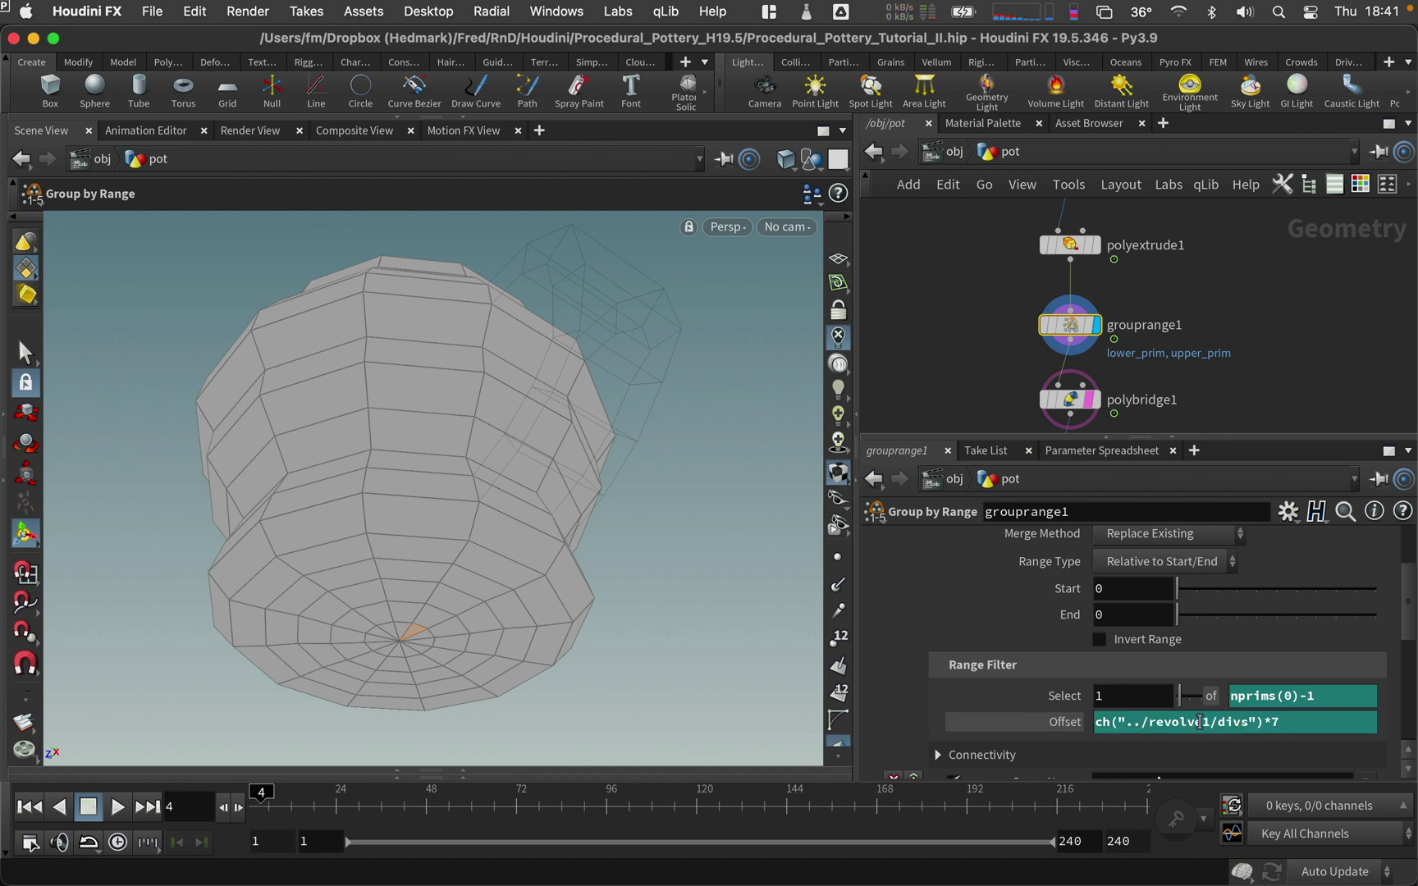
key(space)
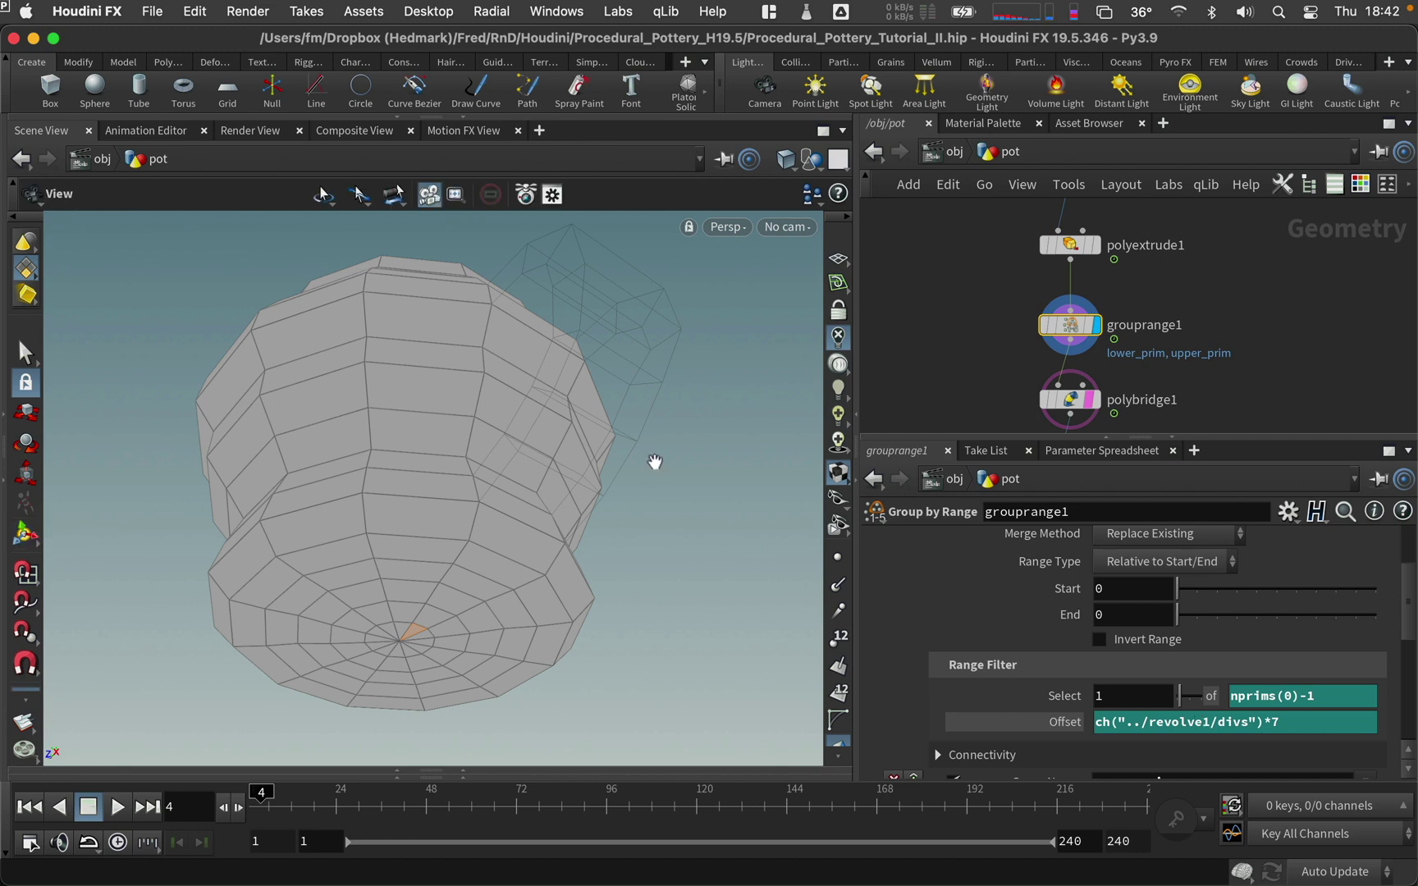
drag(652, 466, 644, 542)
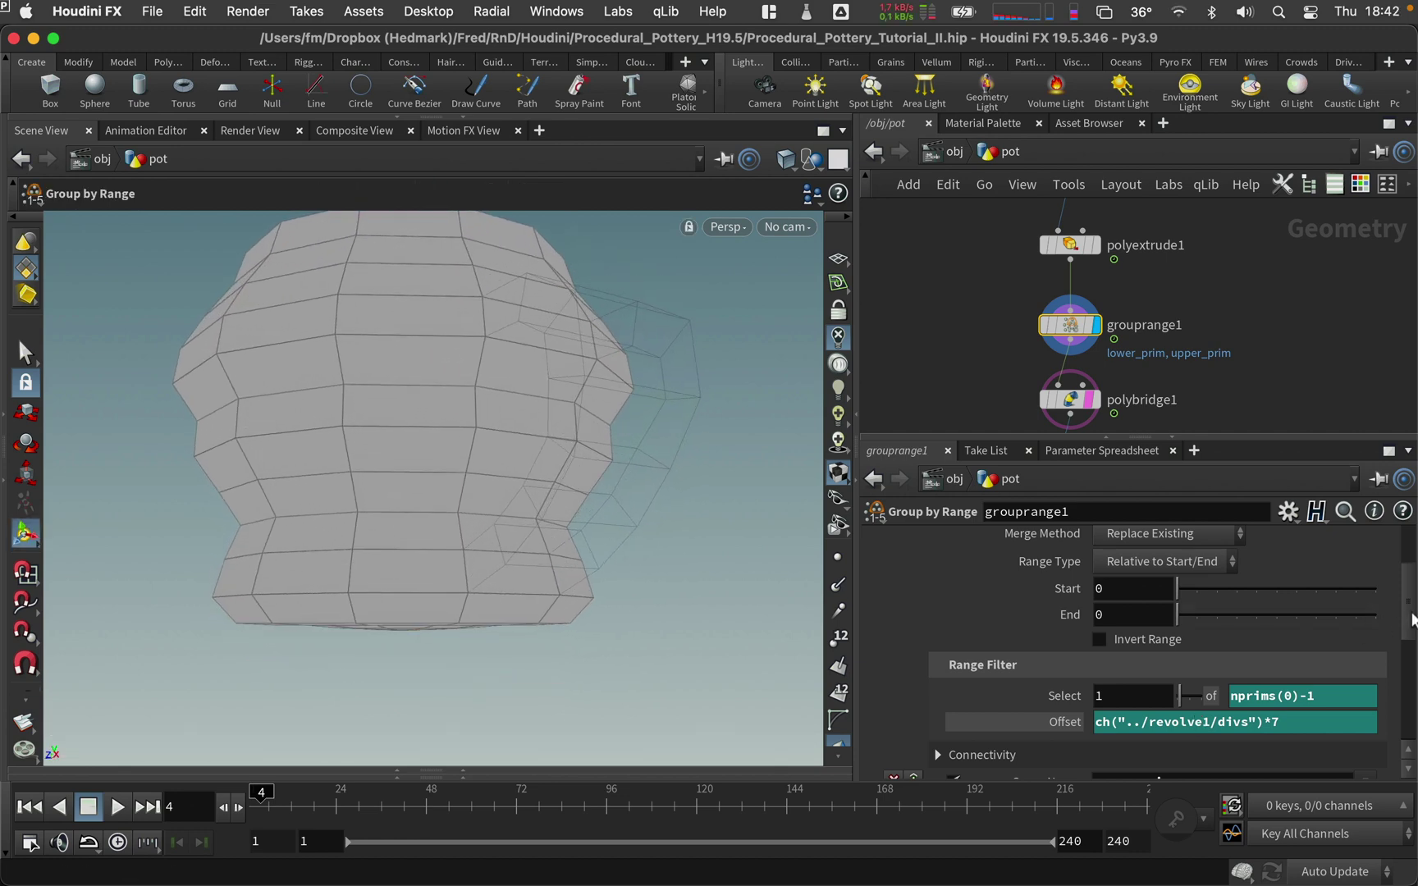
- Give upper_prim's Offset the same expression with multiplier 12
scroll(1370, 628, down, 3)
drag(1324, 613, 1035, 608)
key(super+c)
scroll(1415, 629, down, 5)
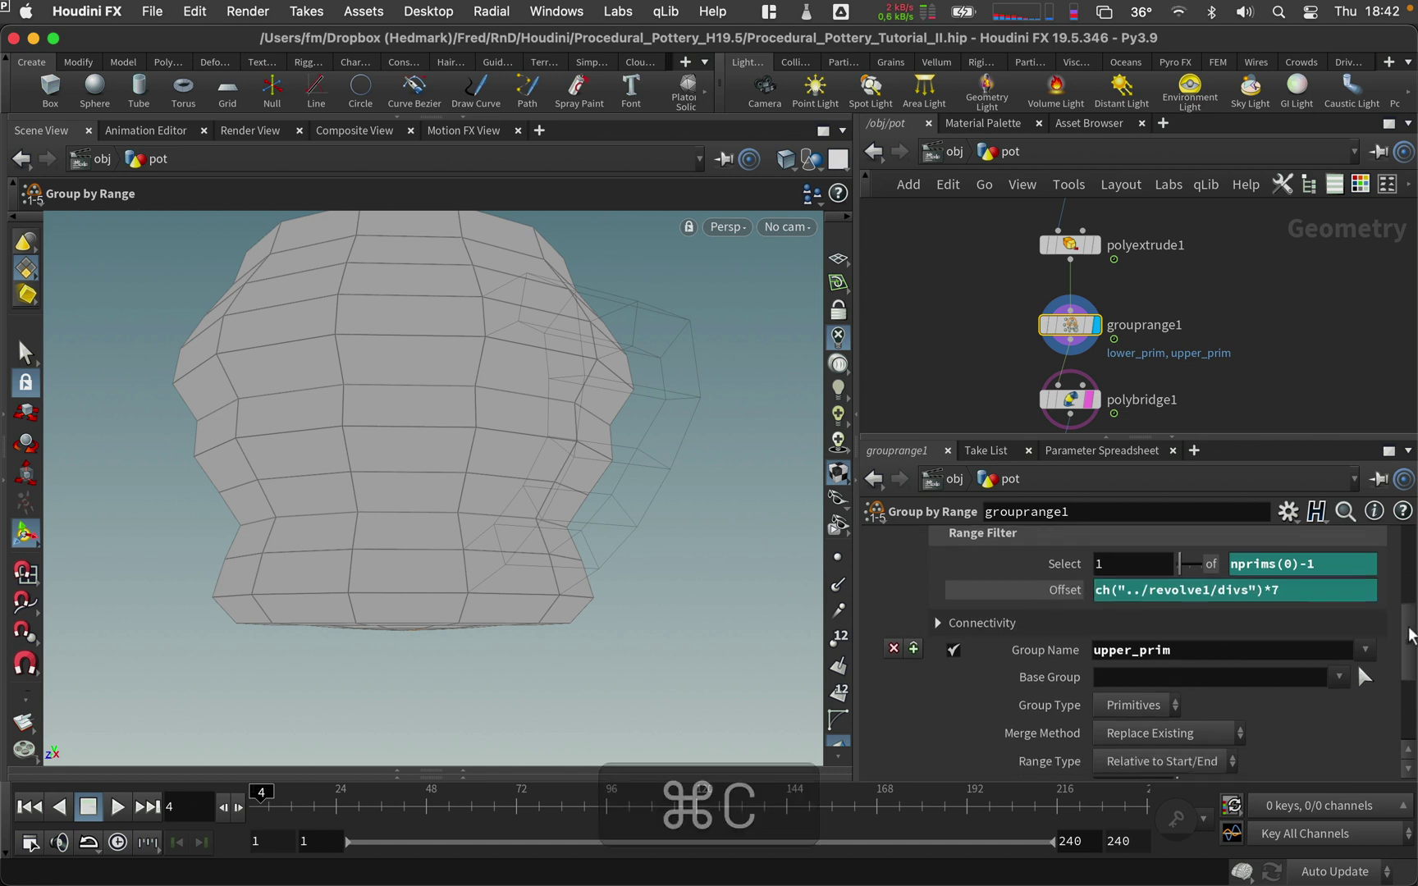
double_click(1112, 734)
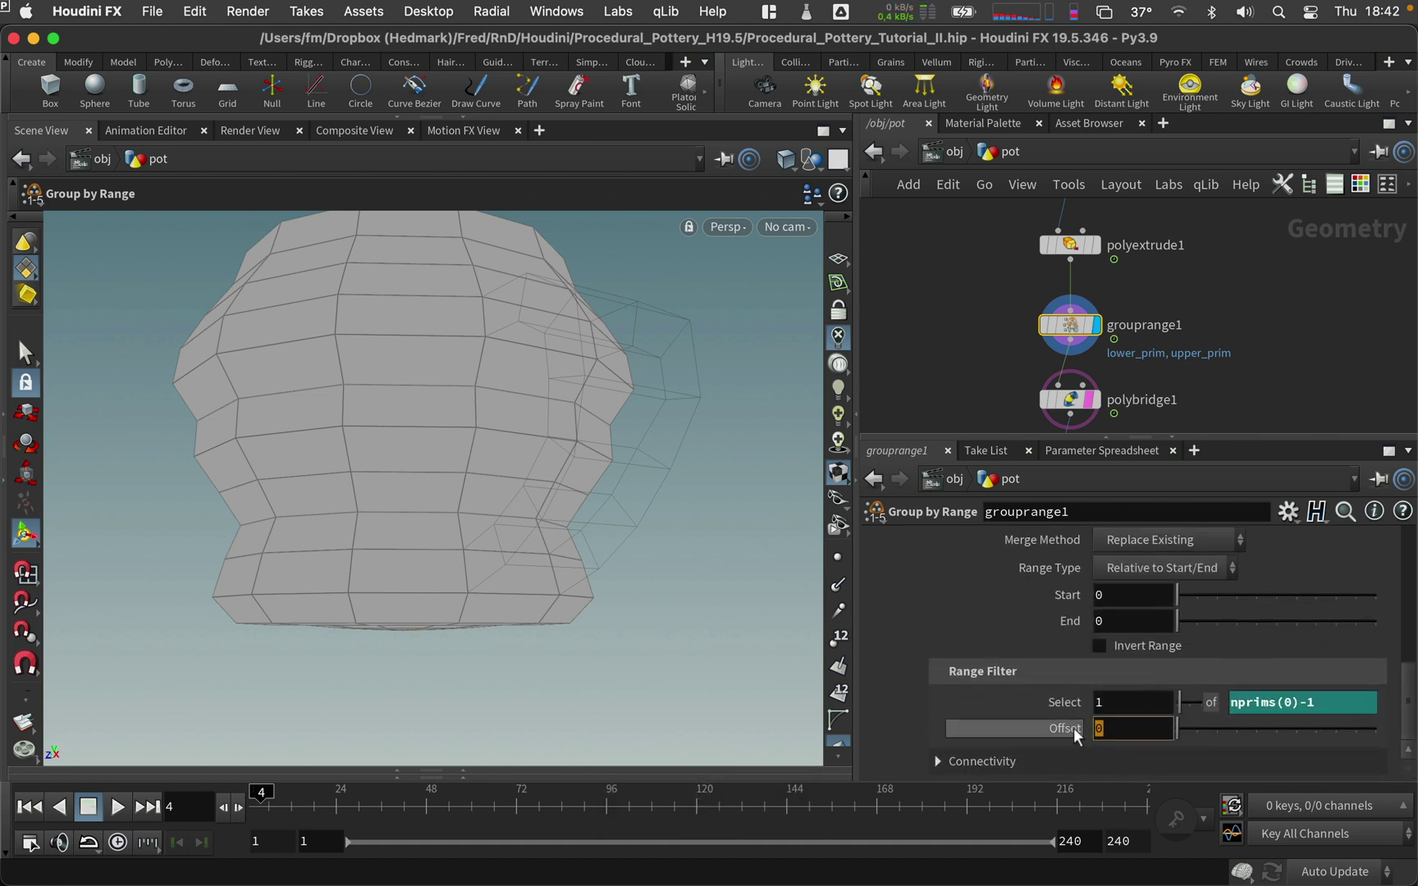
key(super+BackSpace)
key(super+v)
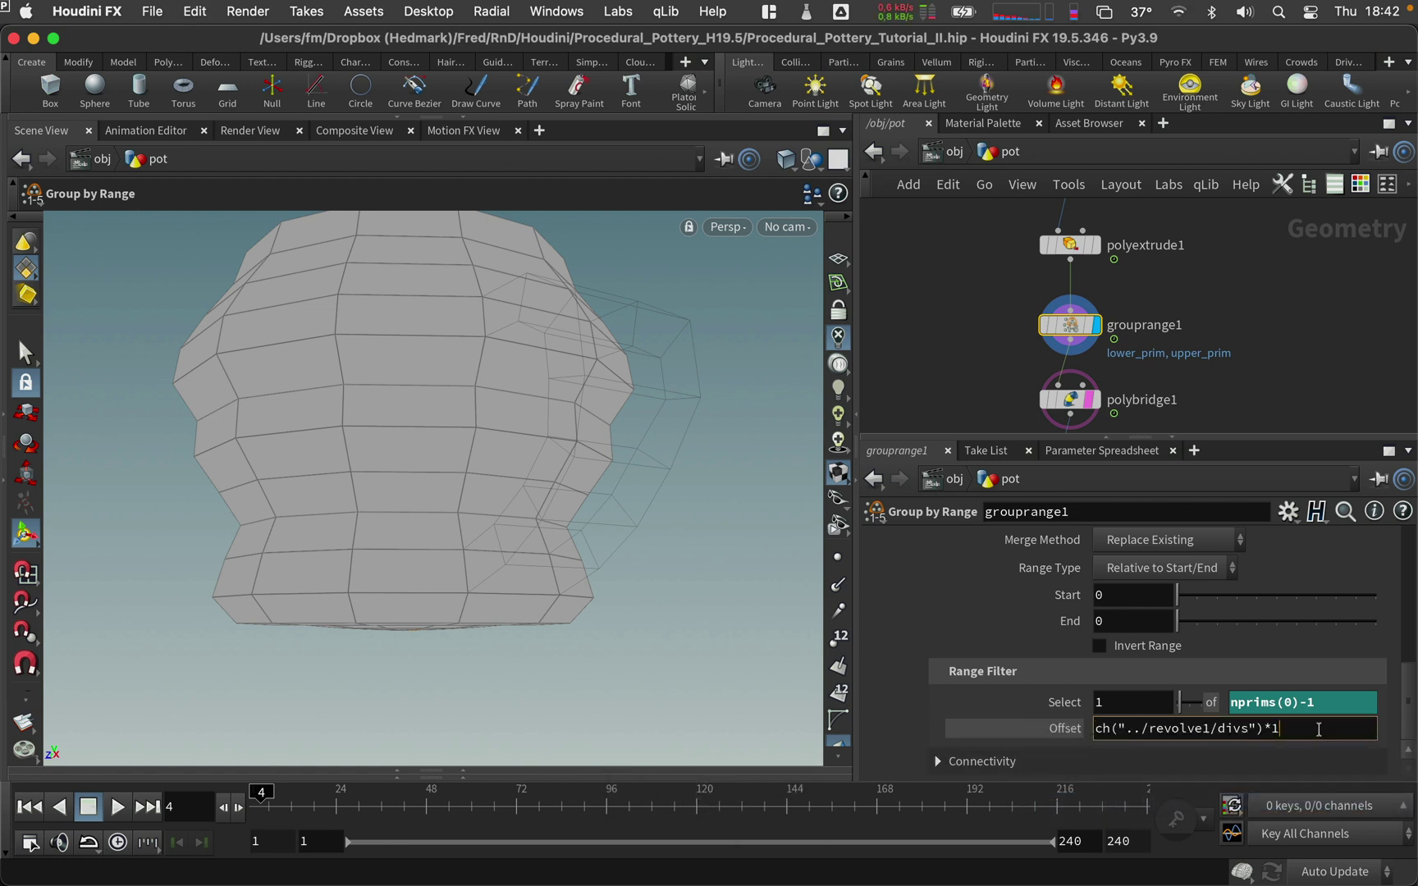
key(Return)
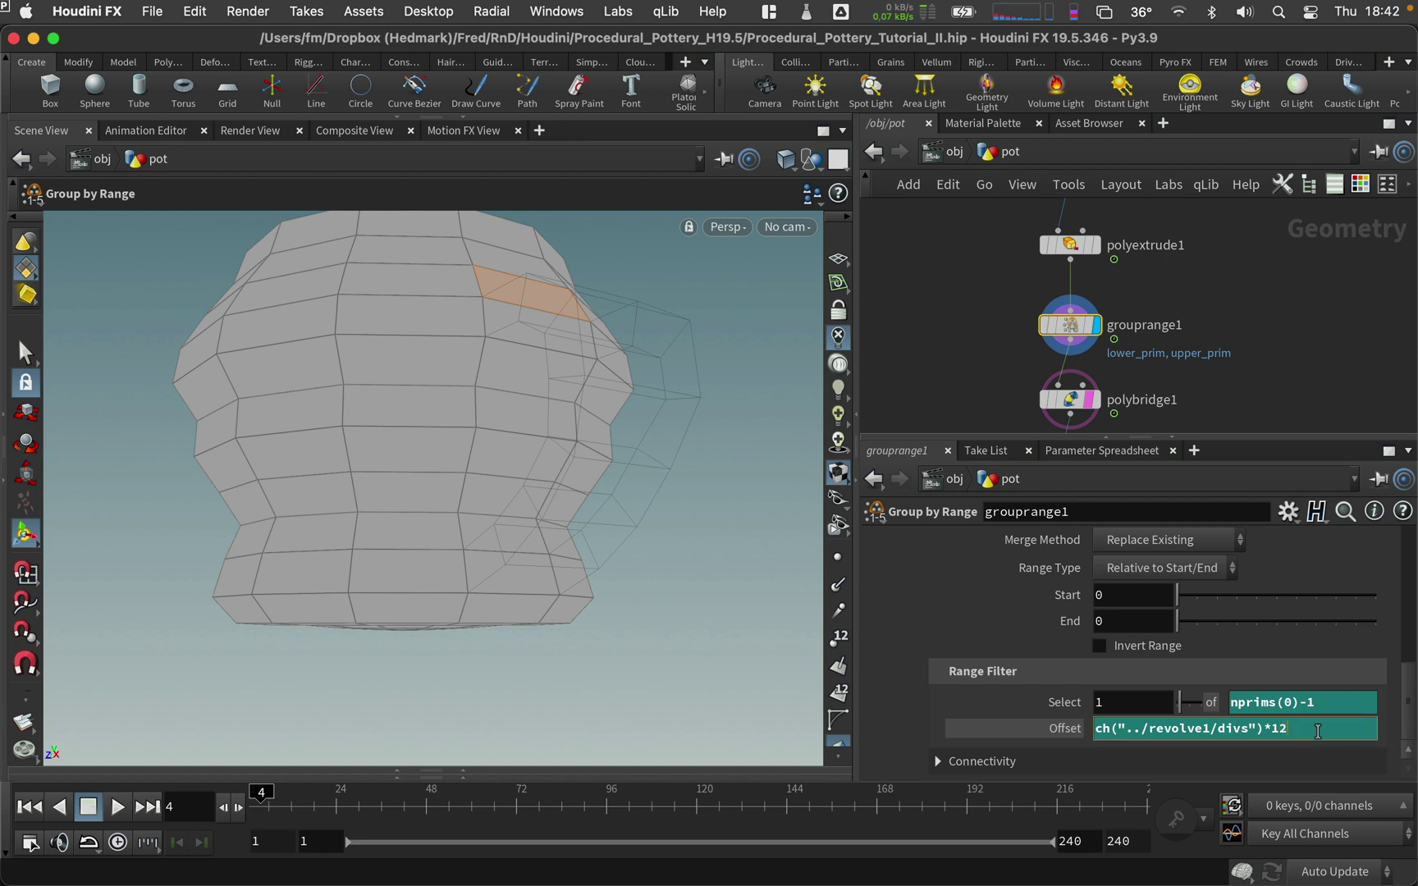
key(Return)
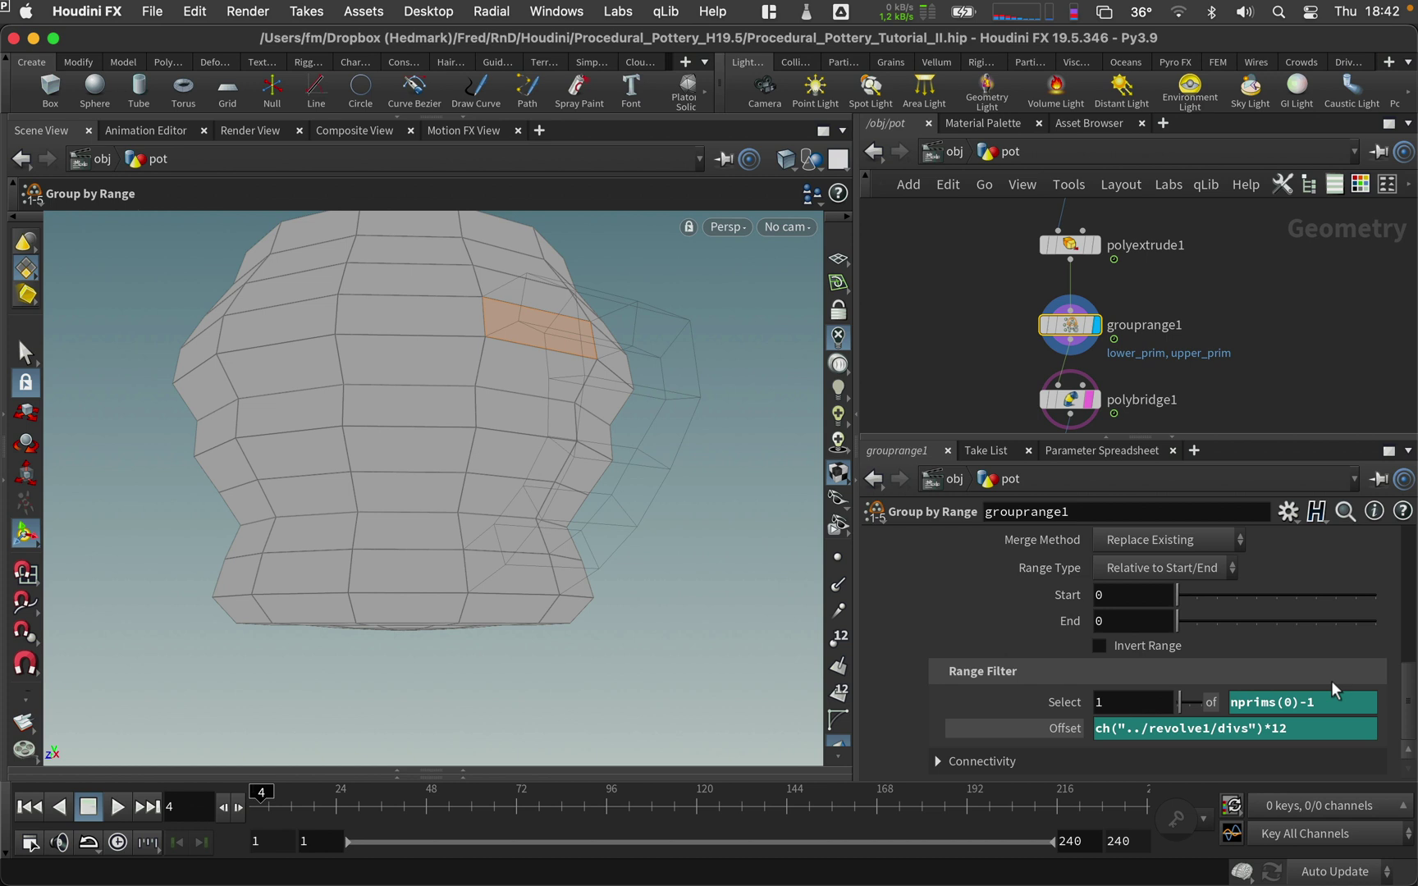
- Disable the upper_prim range and copy the lower_prim group name
drag(1408, 692, 1405, 651)
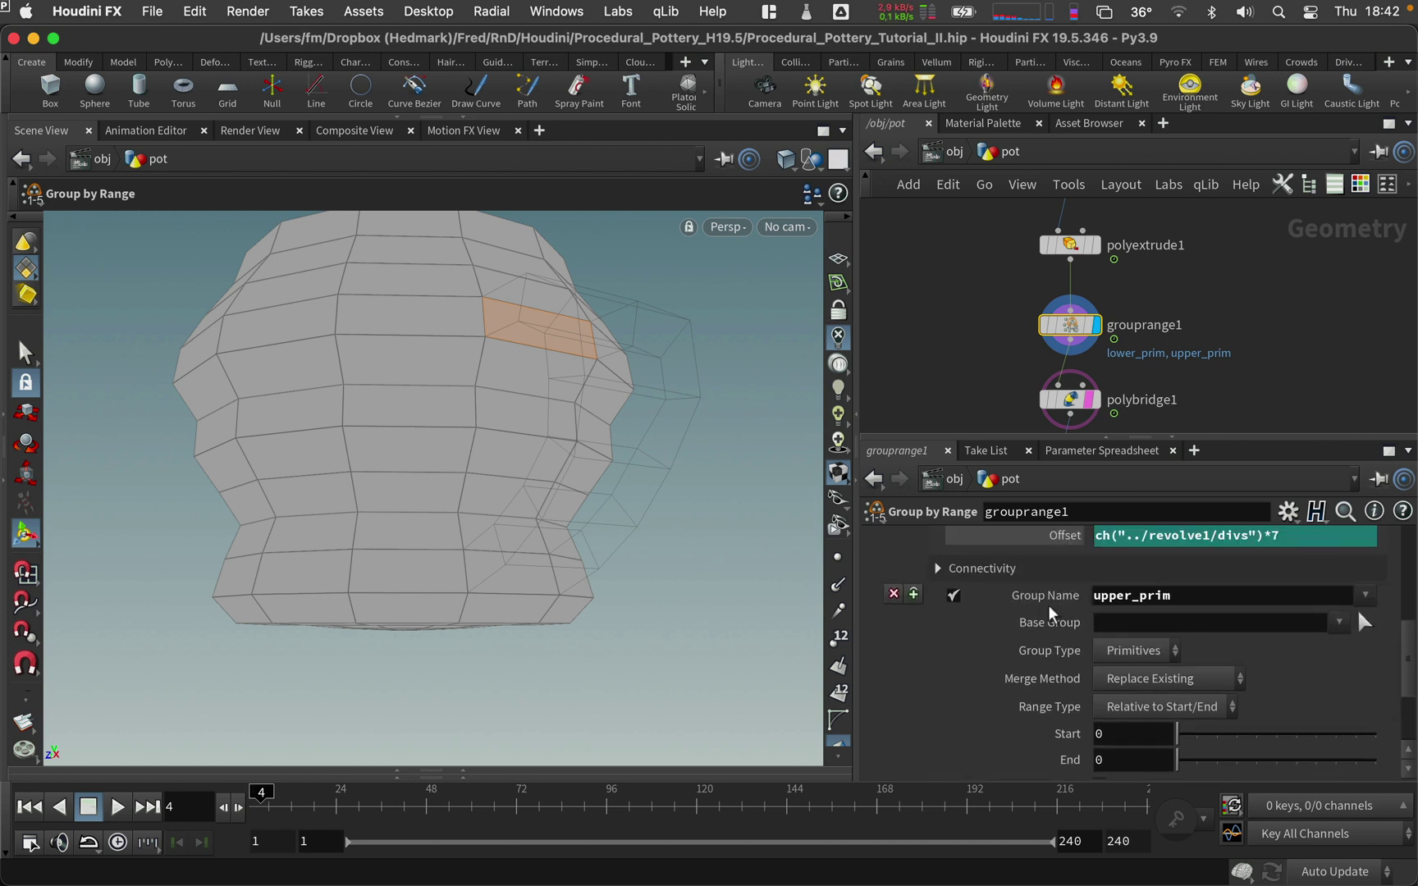
click(952, 596)
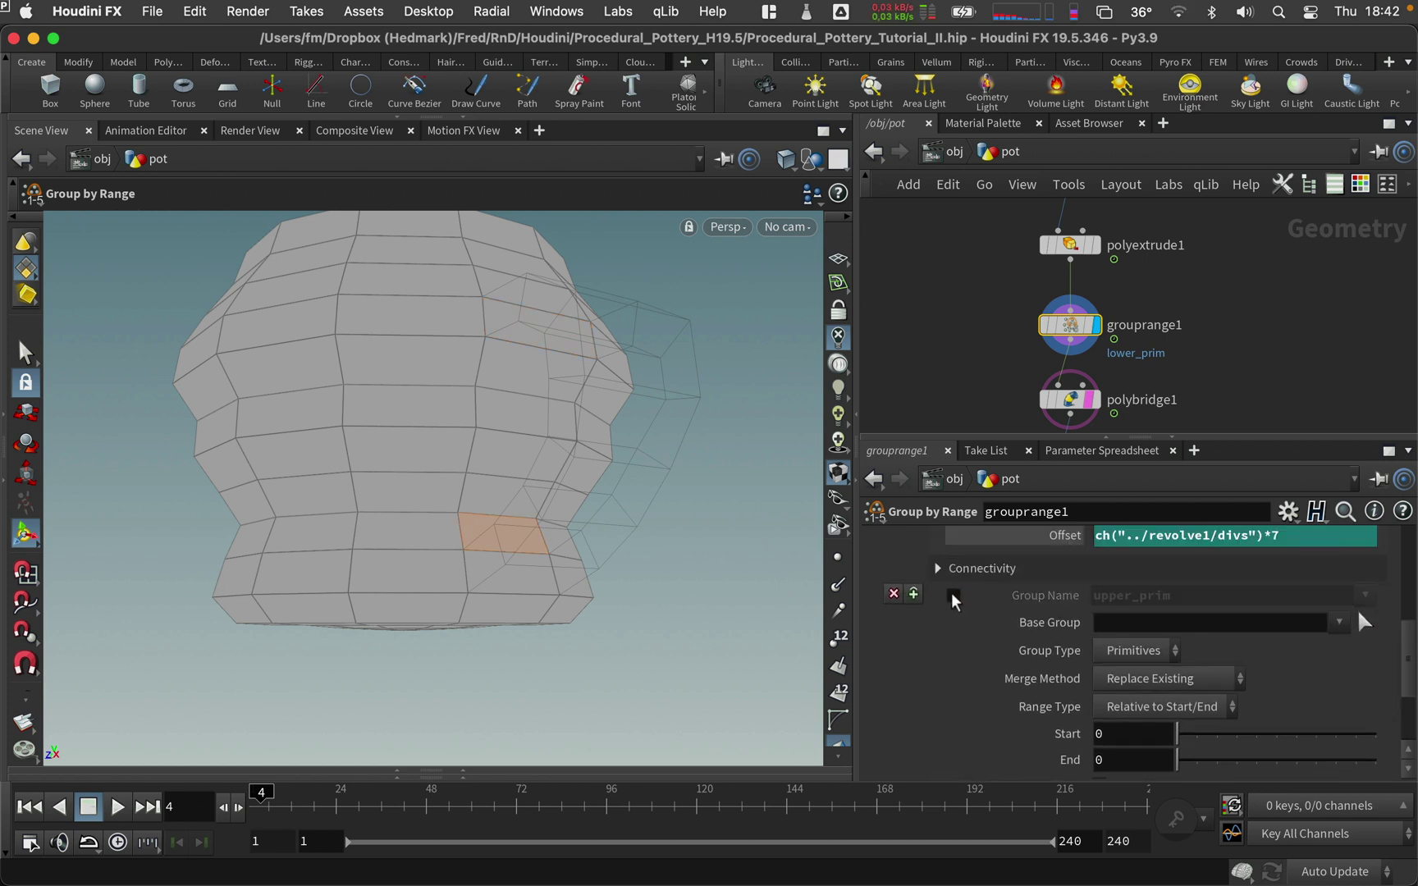
scroll(953, 601, up, 10)
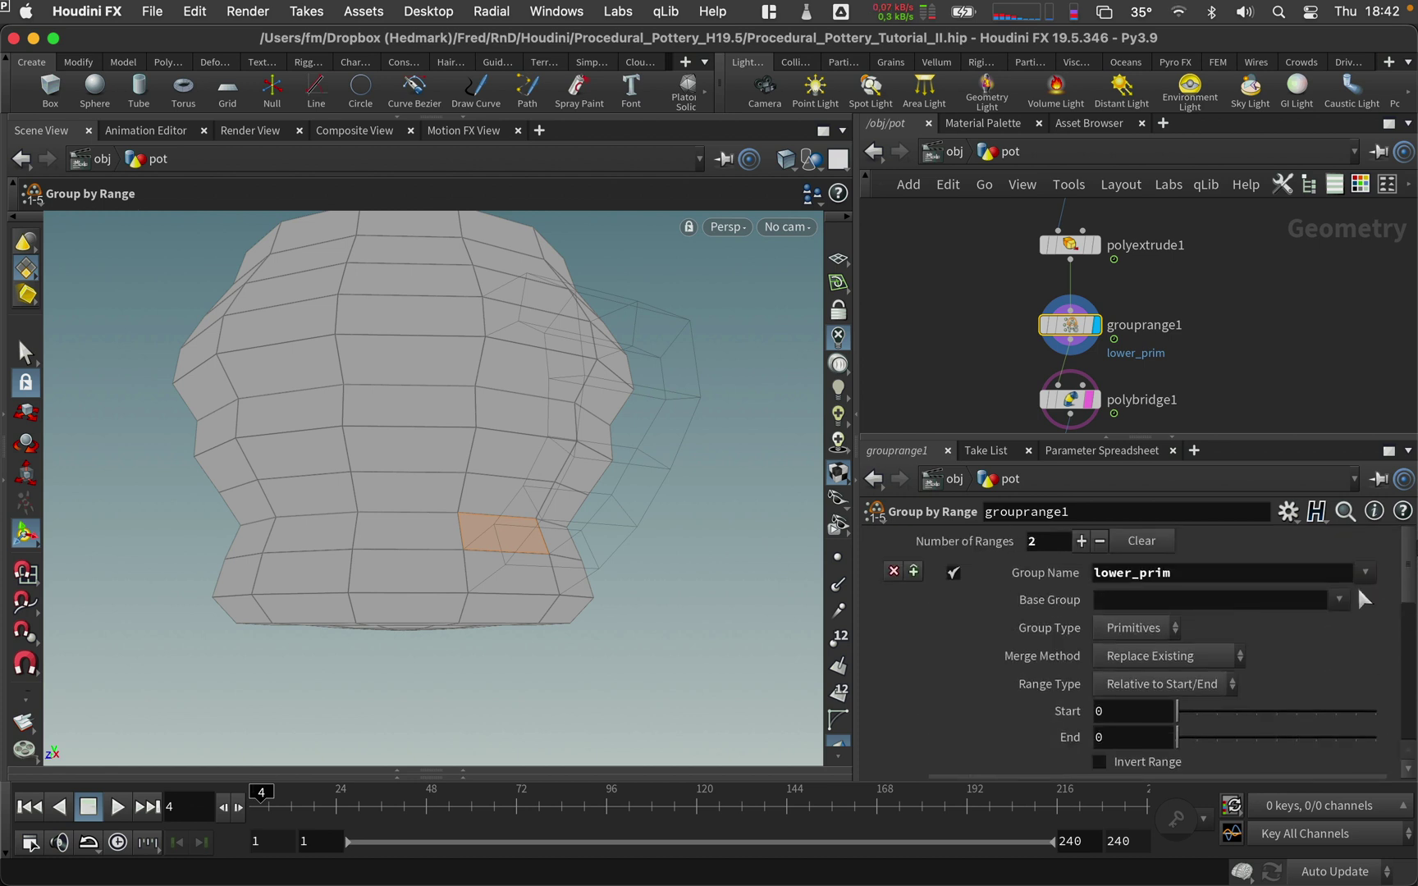
double_click(1202, 573)
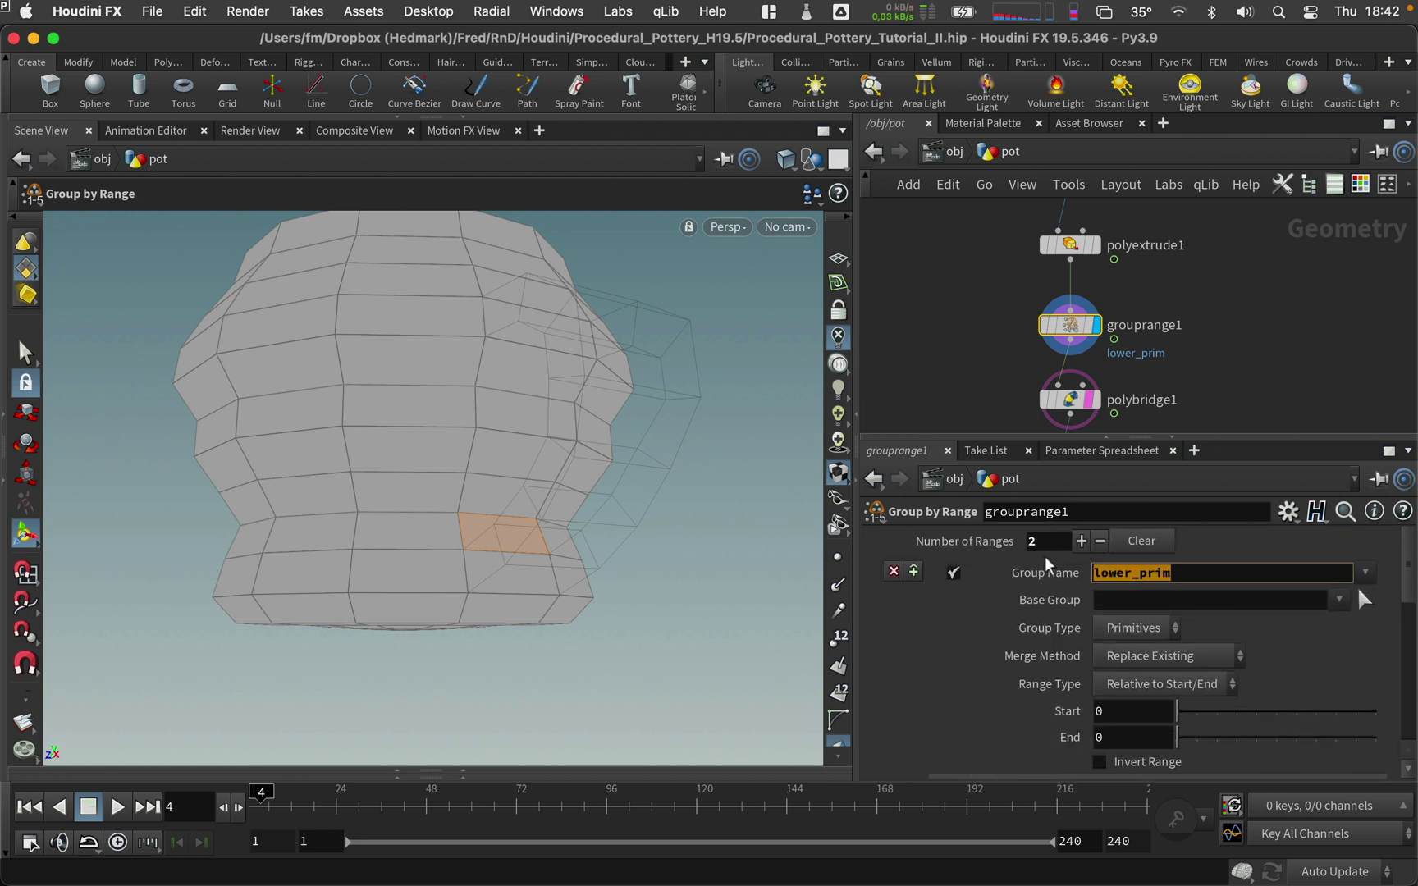
key(super+c)
- Set polybridge1's footing Source Group to lower_prim, replacing 72
click(1074, 400)
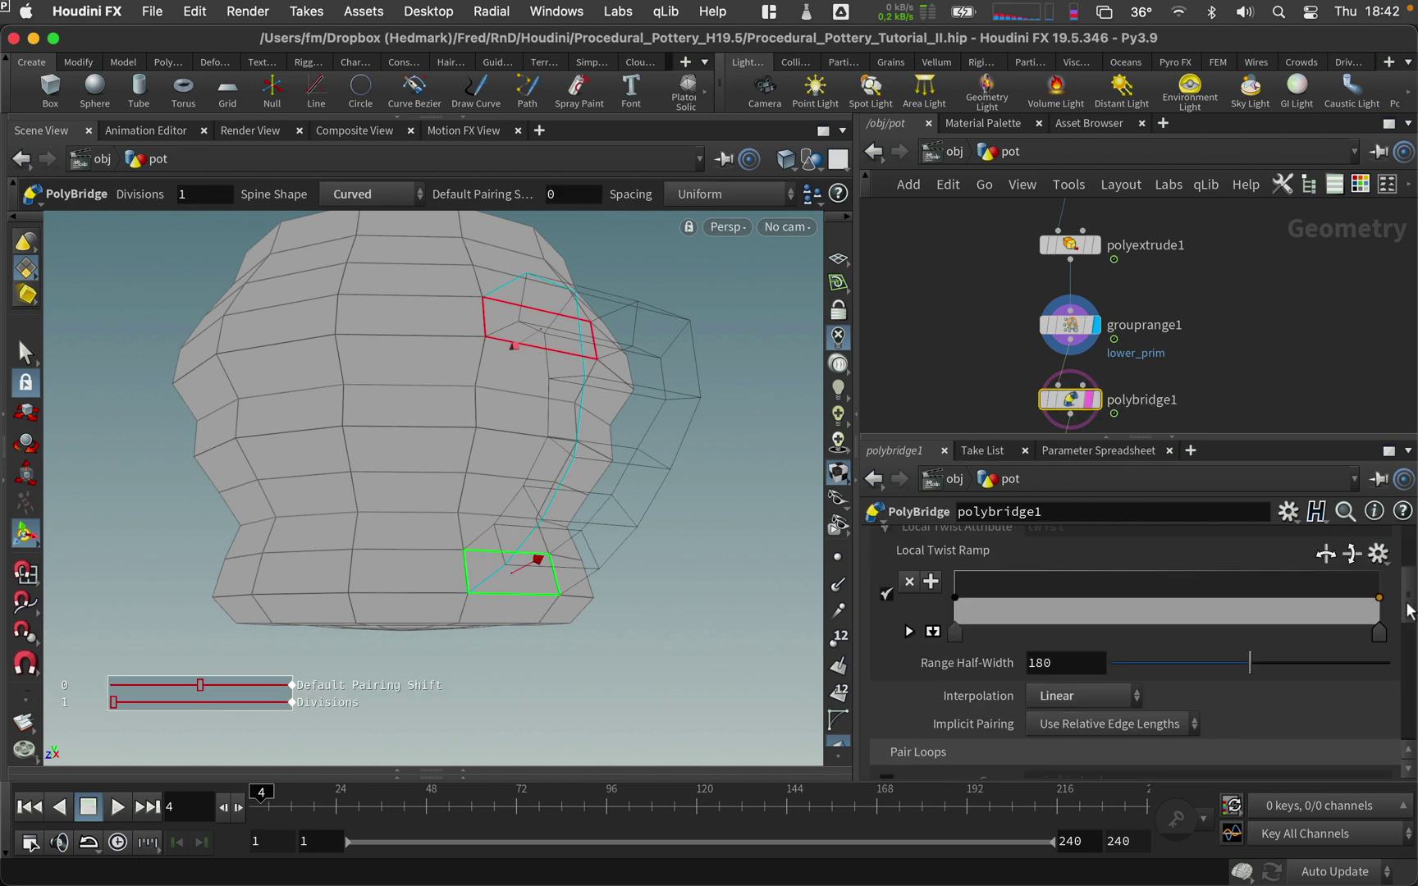
drag(1408, 611, 1410, 561)
click(893, 621)
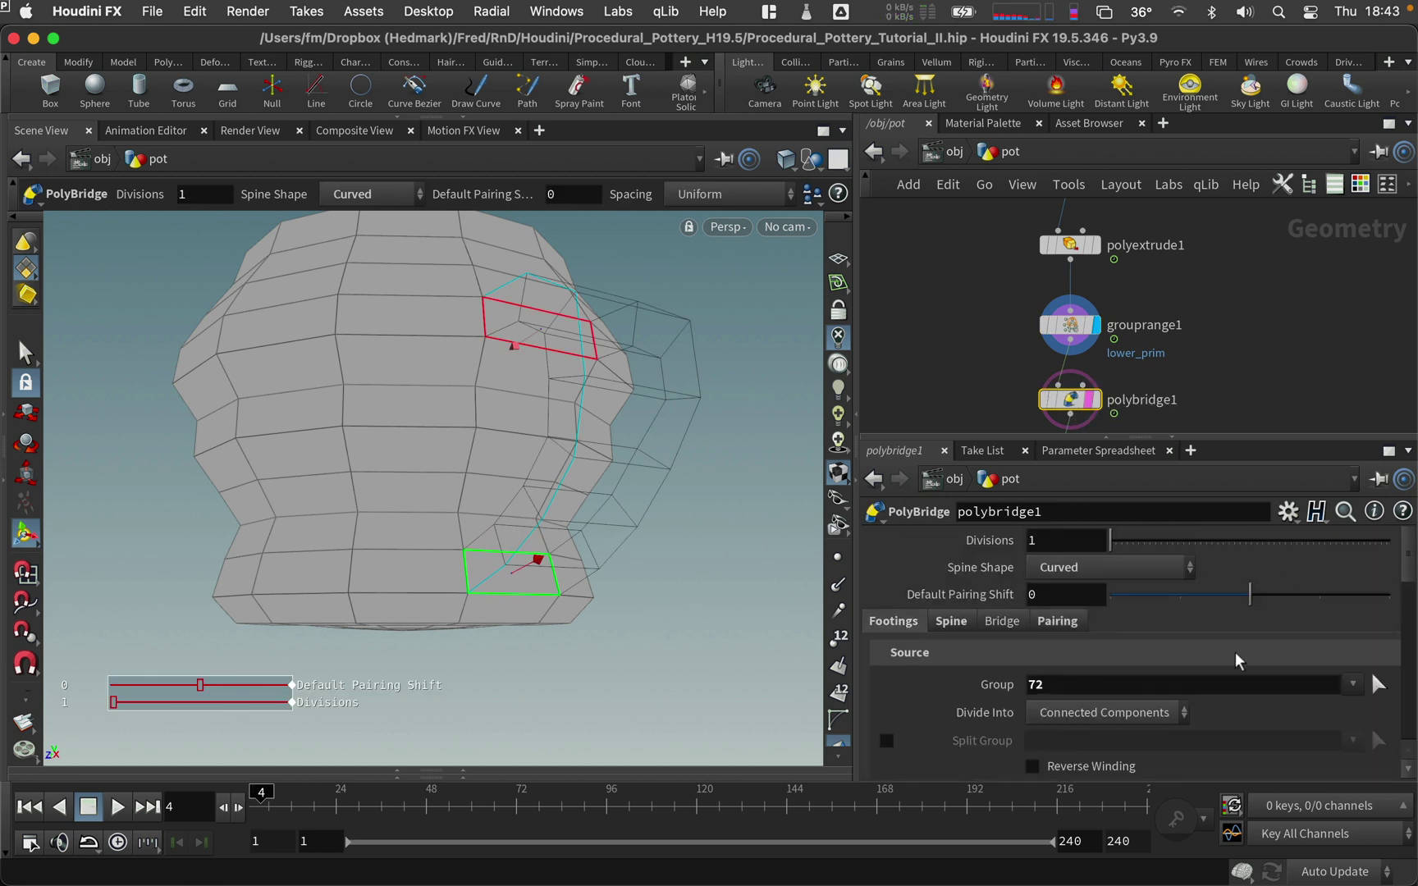
click(1091, 689)
key(super+v)
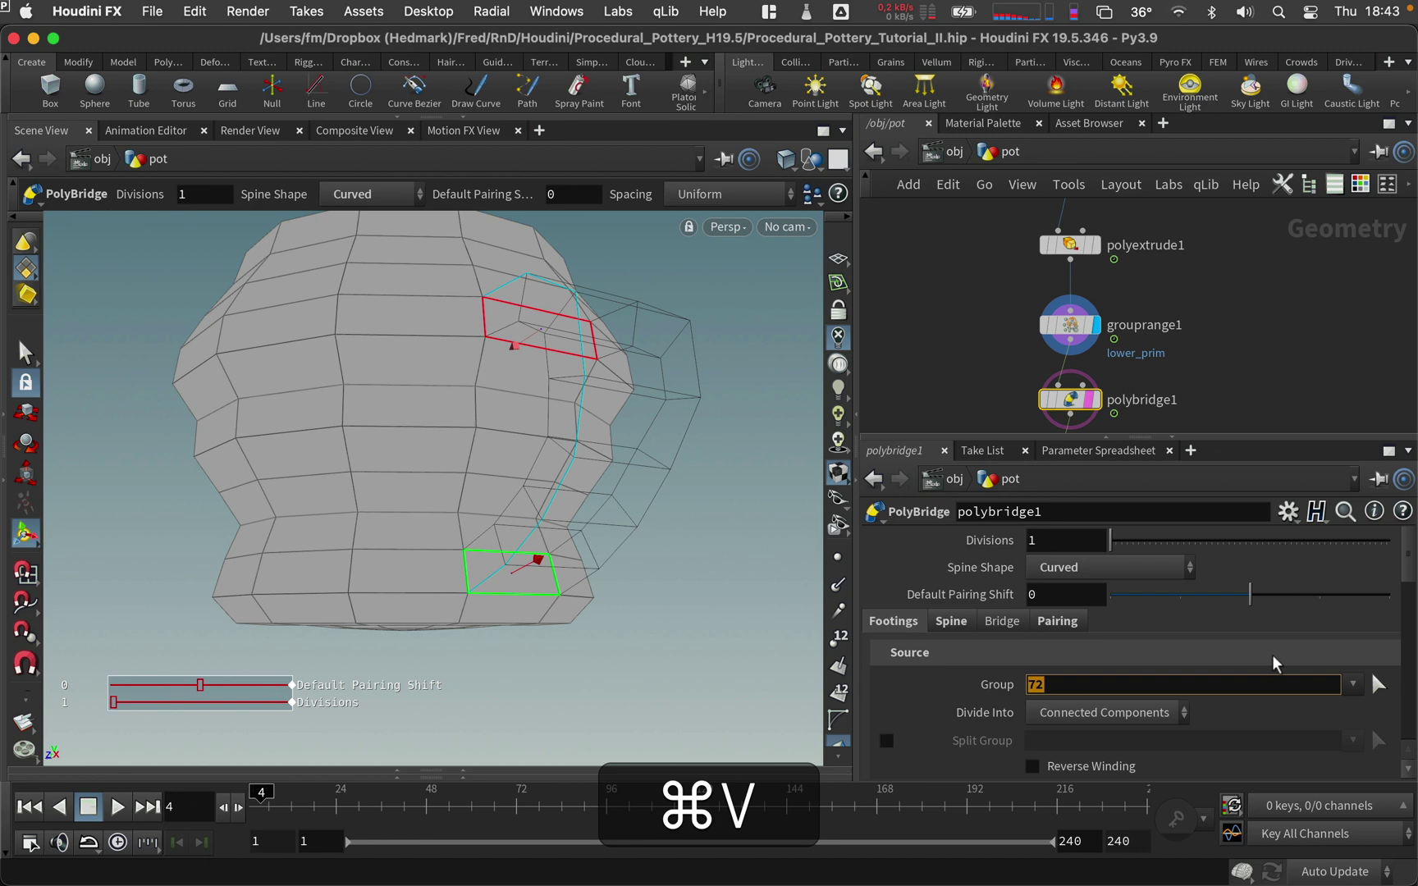
key(Return)
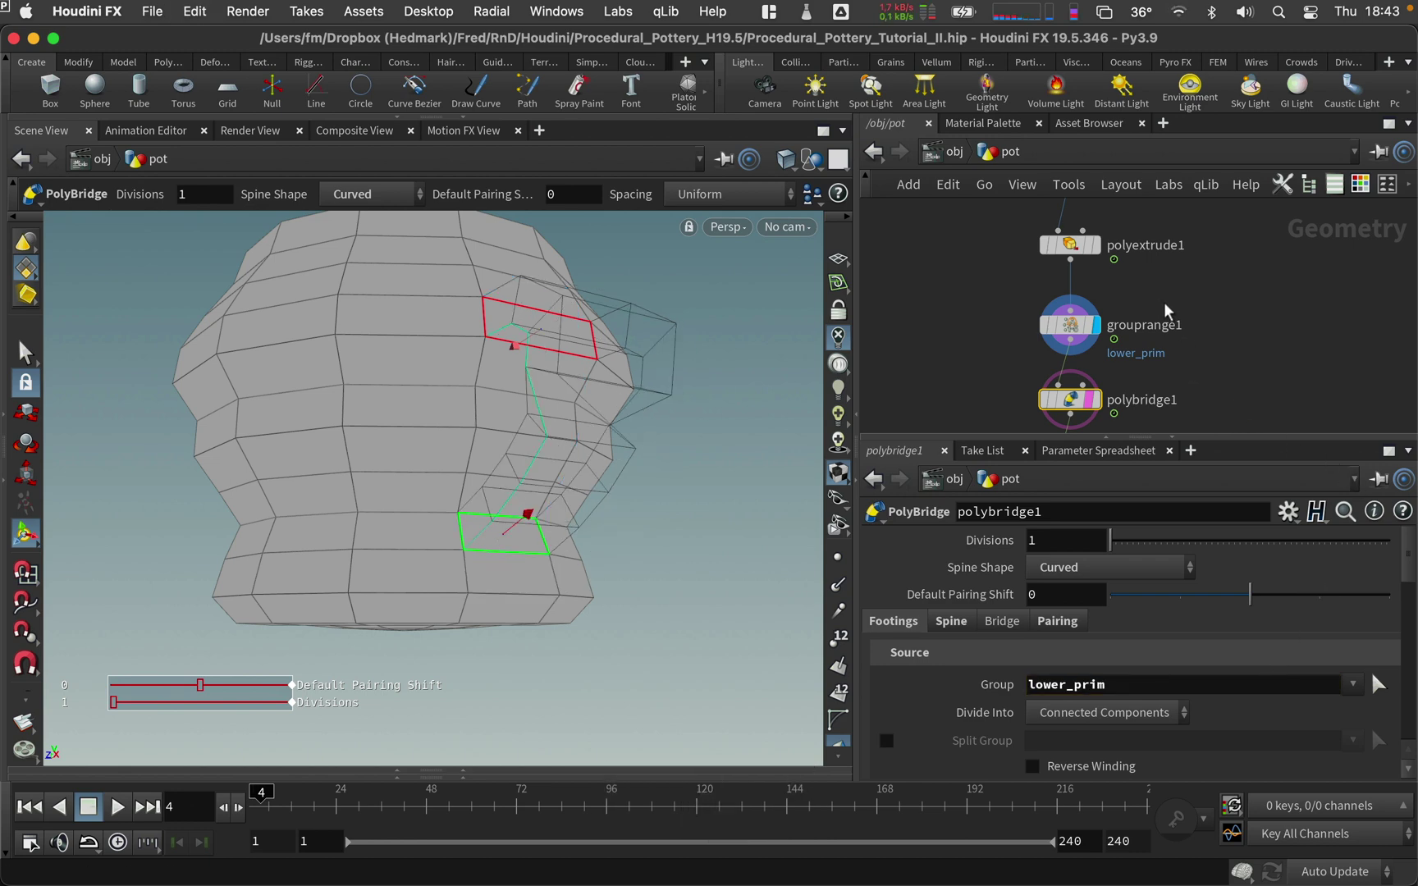
- Re-enable the upper_prim range in grouprange1 and copy its name
click(1070, 325)
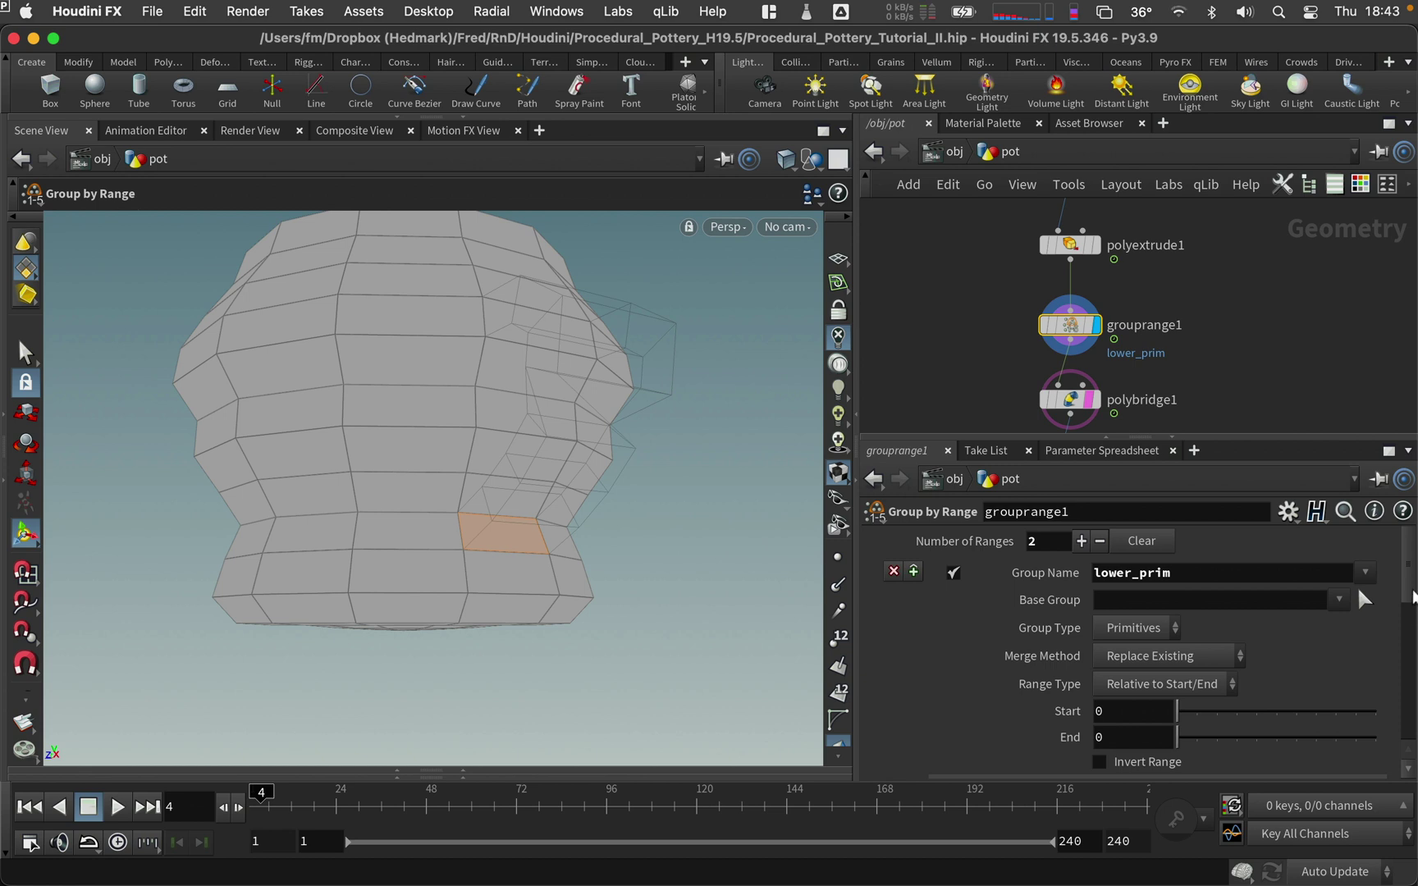
scroll(1370, 632, down, 5)
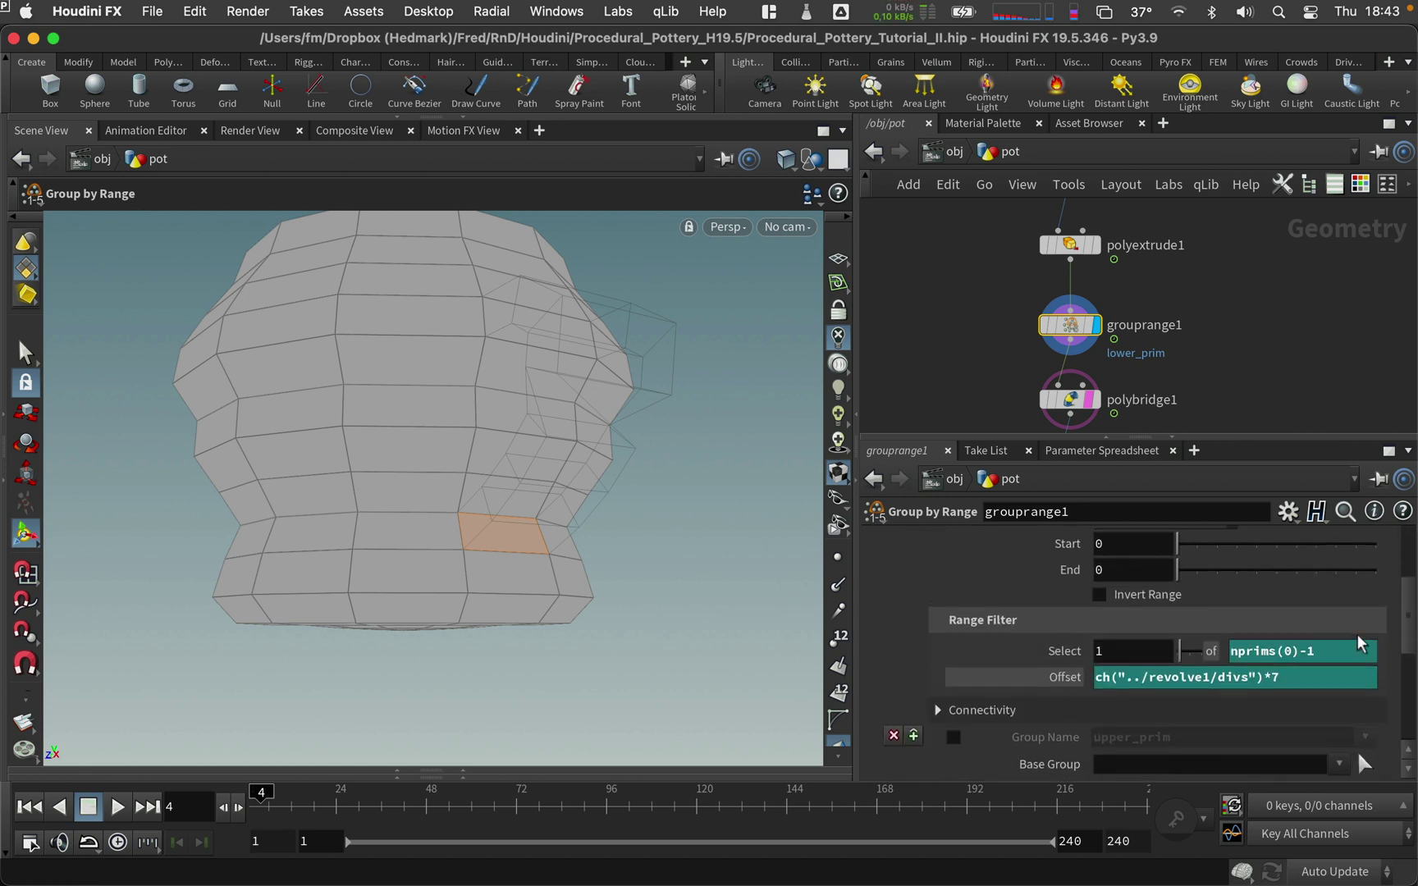
click(953, 737)
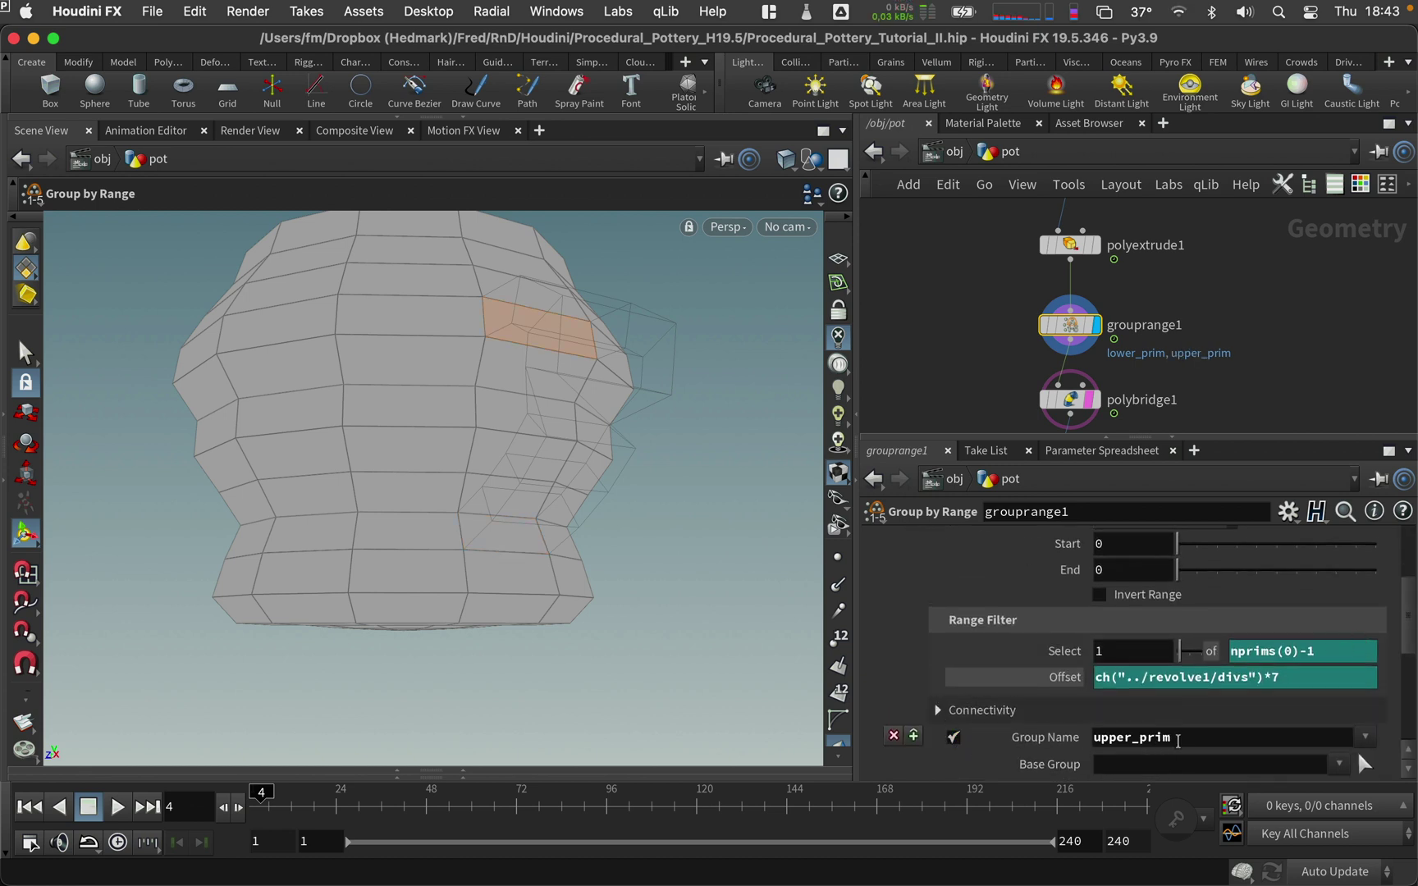
double_click(1114, 737)
key(super+c)
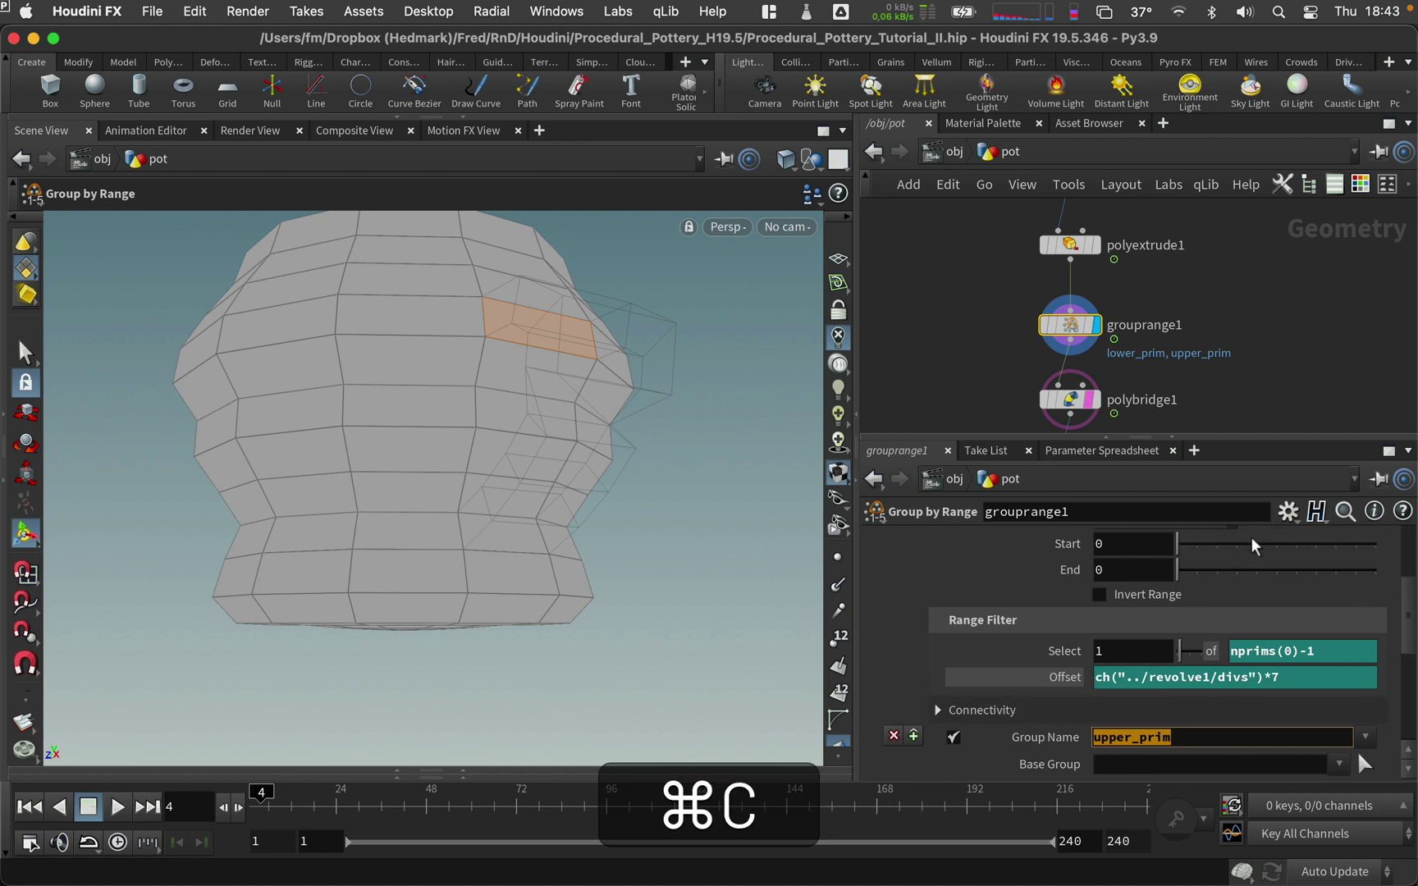
- Set polybridge1's Destination Group to upper_prim, replacing 144
click(1070, 400)
scroll(1079, 744, down, 5)
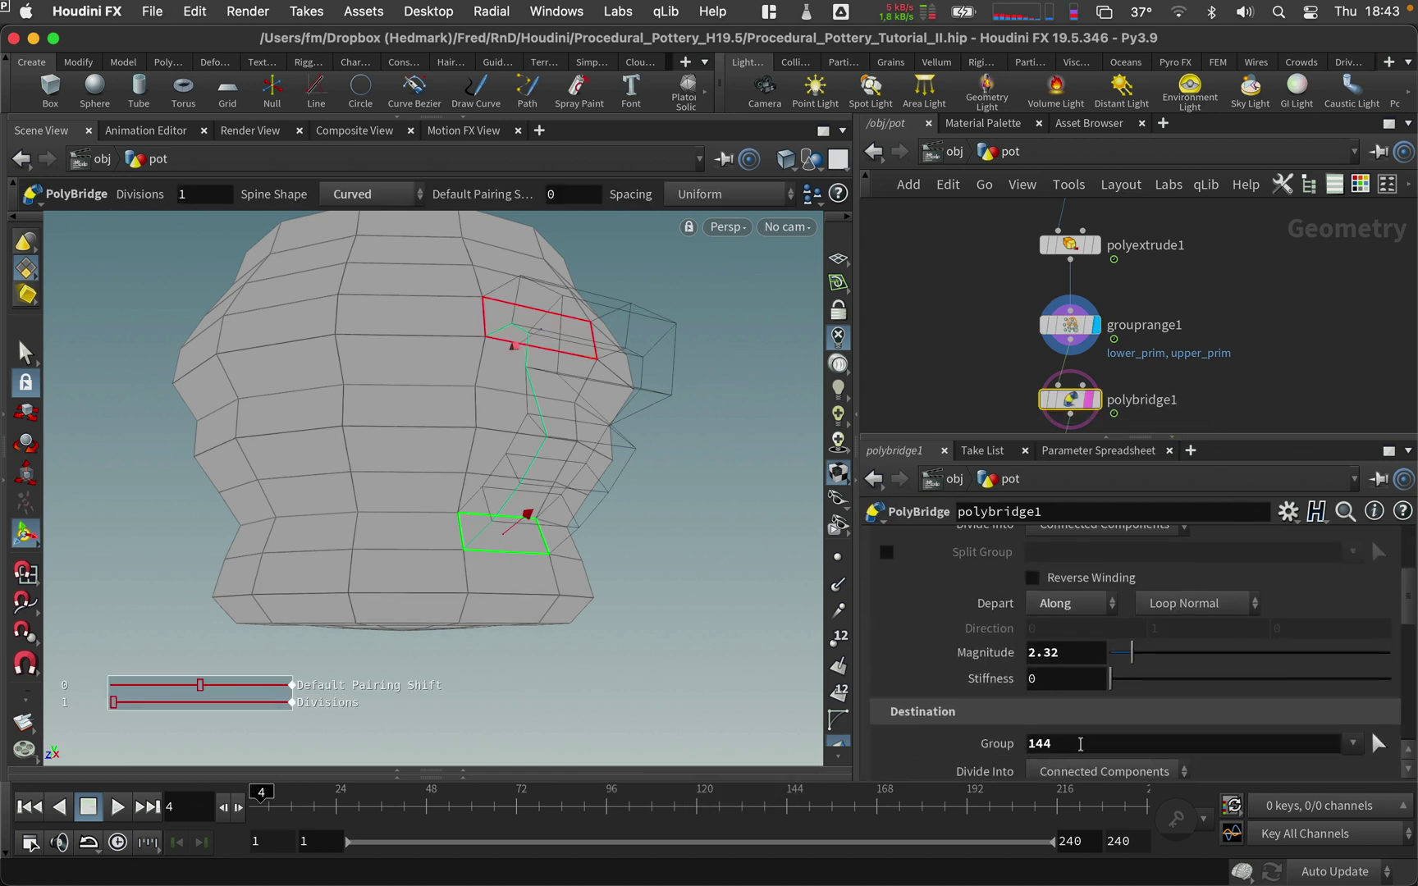
double_click(1080, 743)
key(super+v)
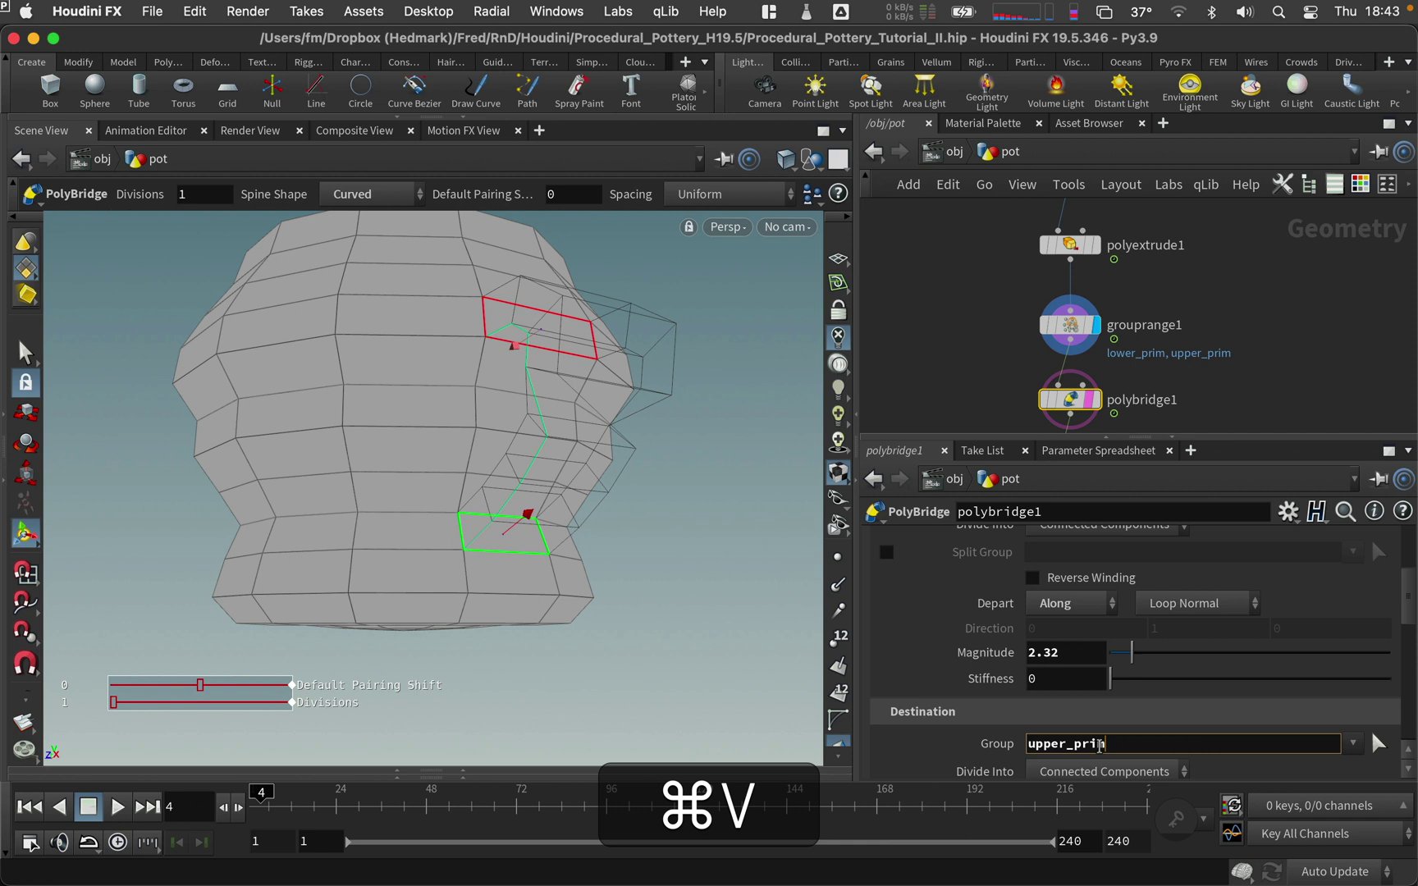
key(Return)
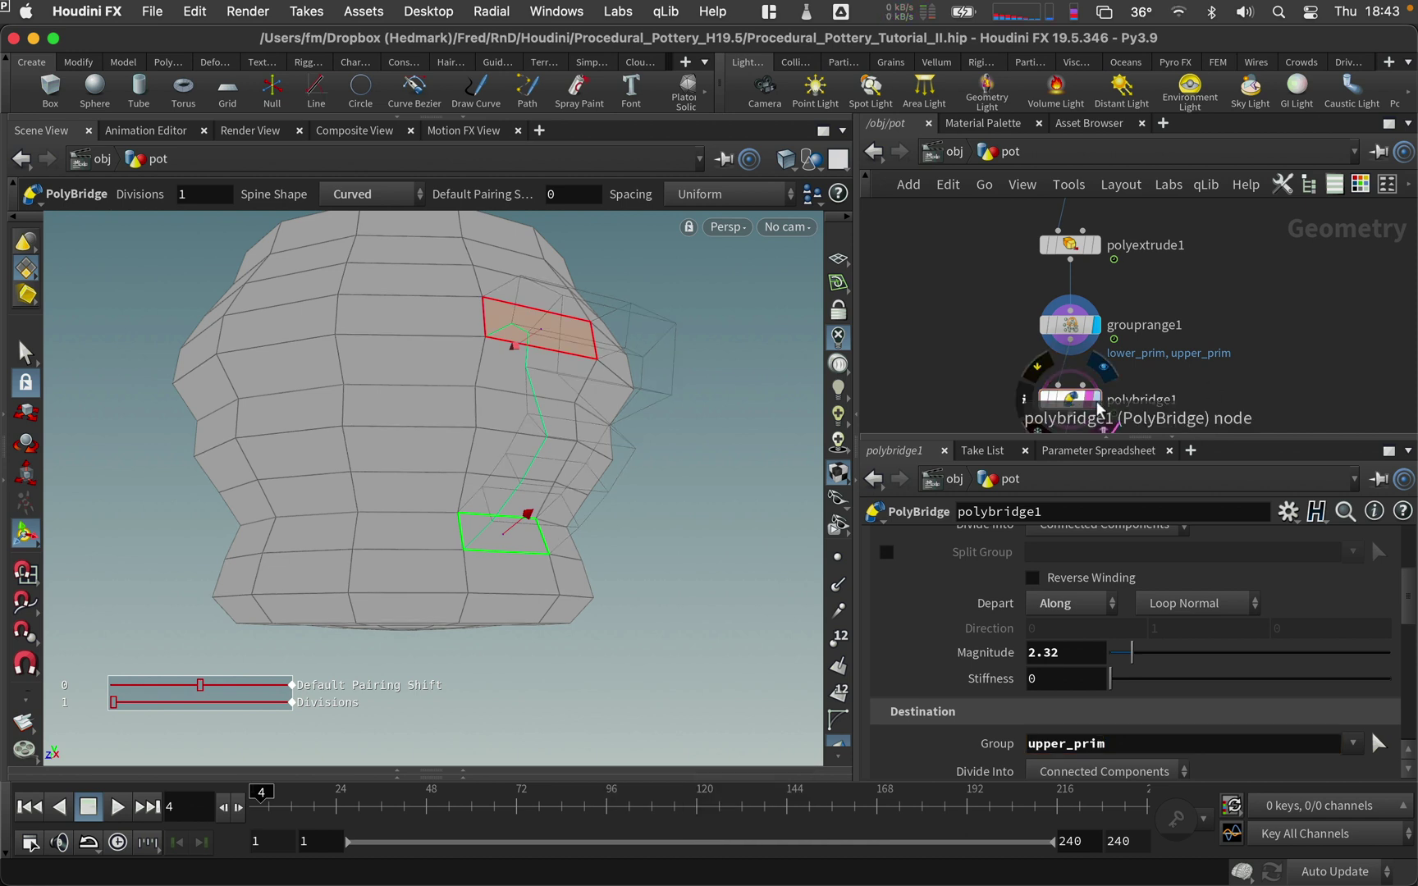
- Try higher revolve1 Divisions on the pot, then return them to 12
middle_drag(1220, 271, 1220, 400)
middle_drag(1184, 238, 1189, 327)
drag(982, 270, 1081, 320)
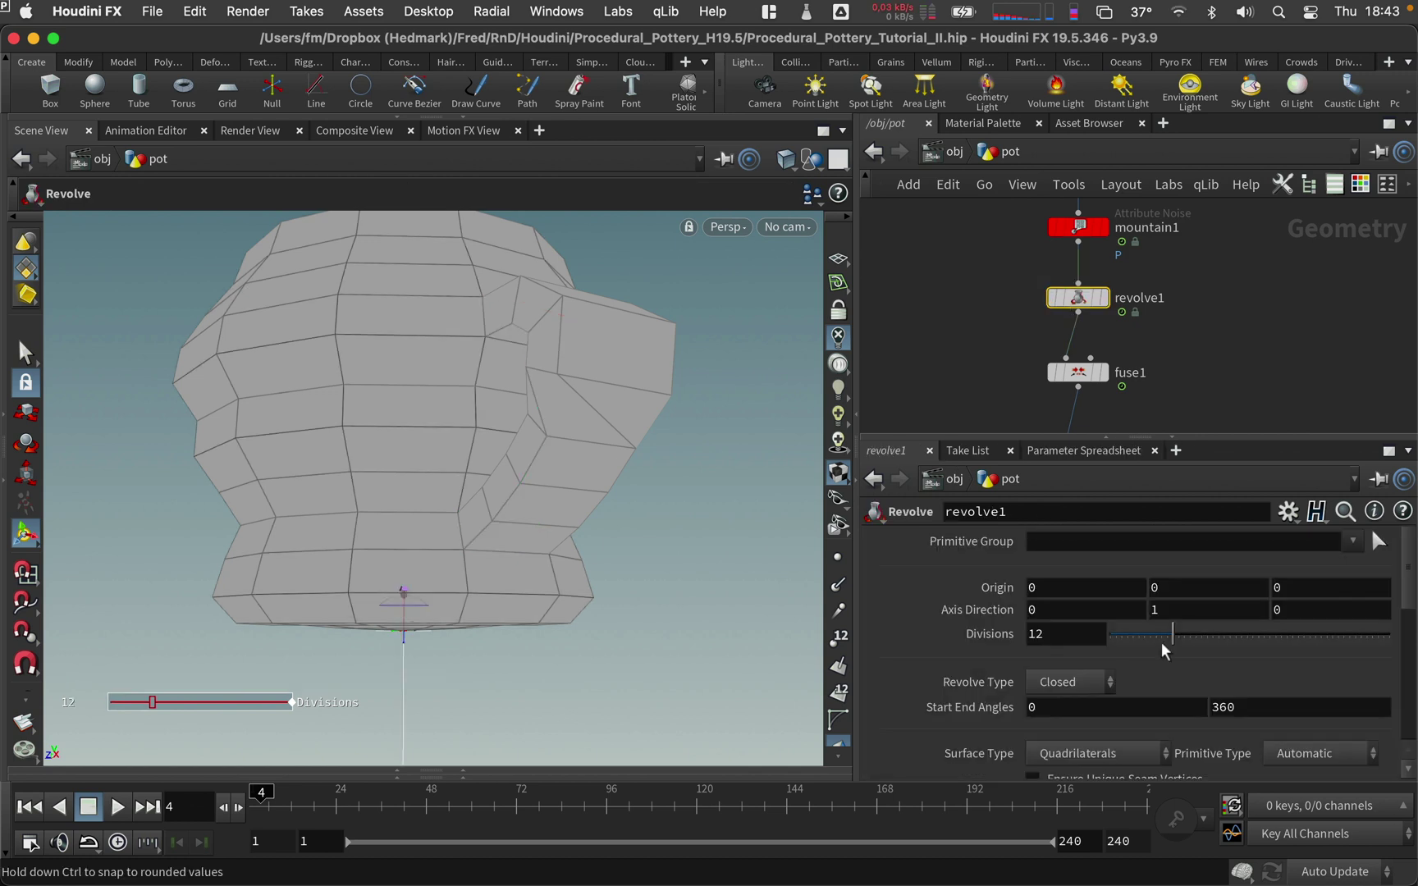
mouse_move(1175, 632)
mouse_down()
mouse_move(1229, 634)
mouse_move(1174, 633)
mouse_up()
middle_drag(1234, 345, 1233, 240)
- Add two more ranges to grouprange1, creating group3 and group4
middle_drag(1201, 353, 1199, 209)
middle_drag(1237, 332, 1228, 351)
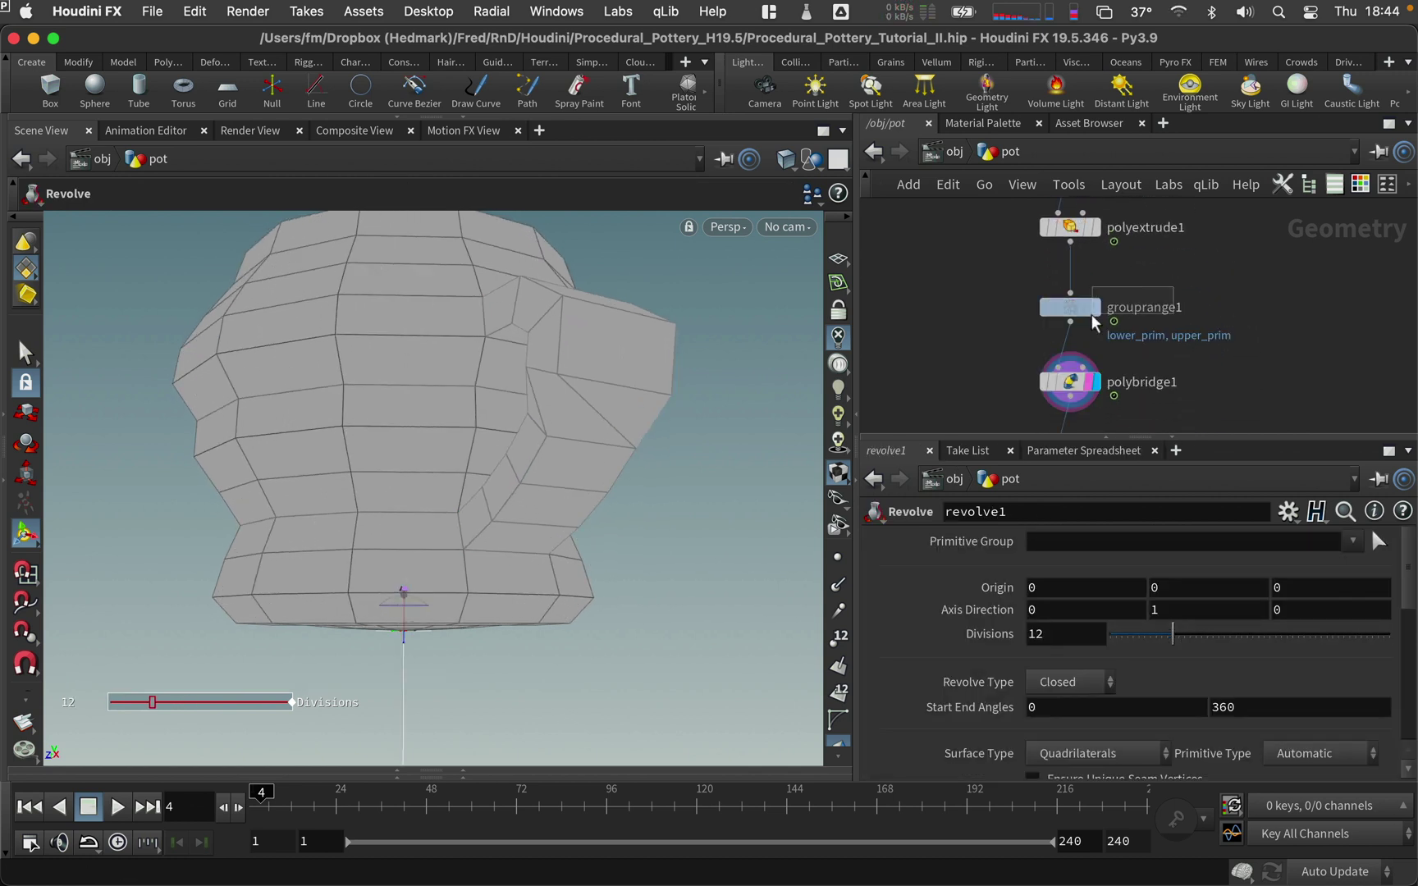
click(1086, 315)
drag(1407, 628, 1400, 574)
click(1083, 539)
click(1083, 540)
- Rename group3 to lower_point and set its Group Type to Points
scroll(1405, 581, down, 6)
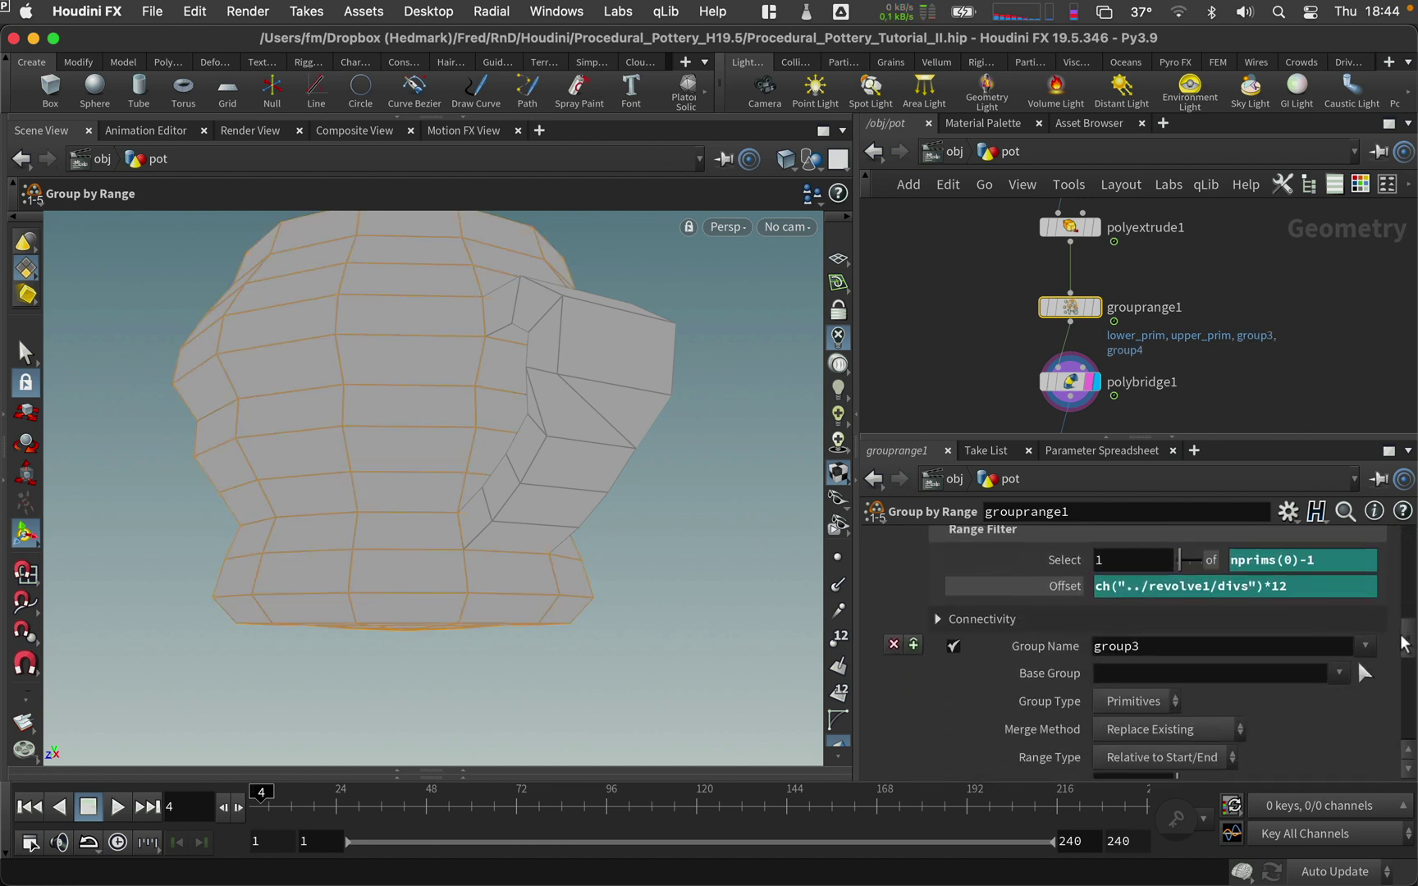
click(1185, 646)
drag(1185, 646, 1061, 646)
text(lower_)
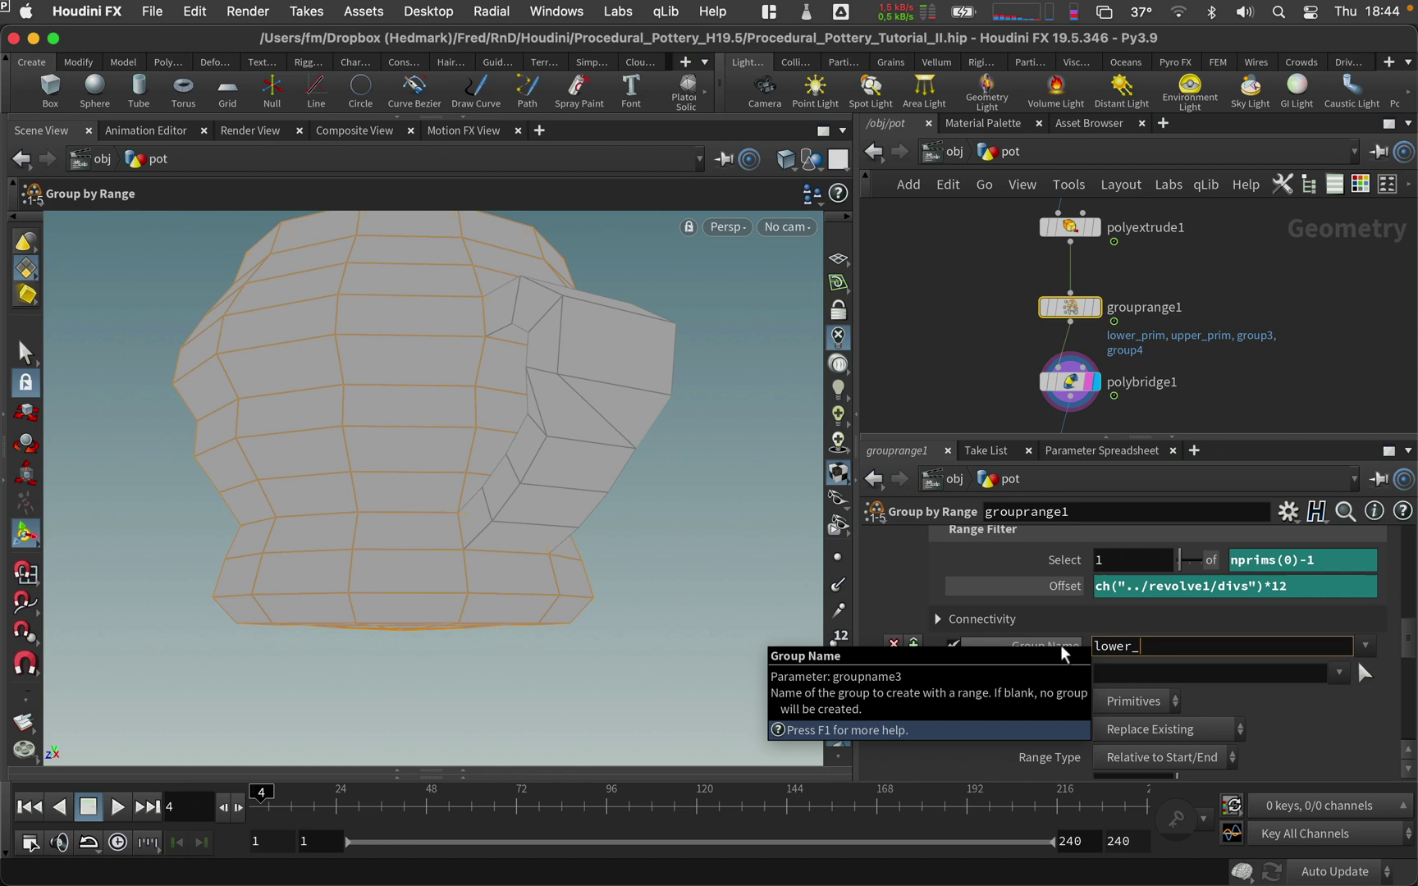
text(point)
key(Return)
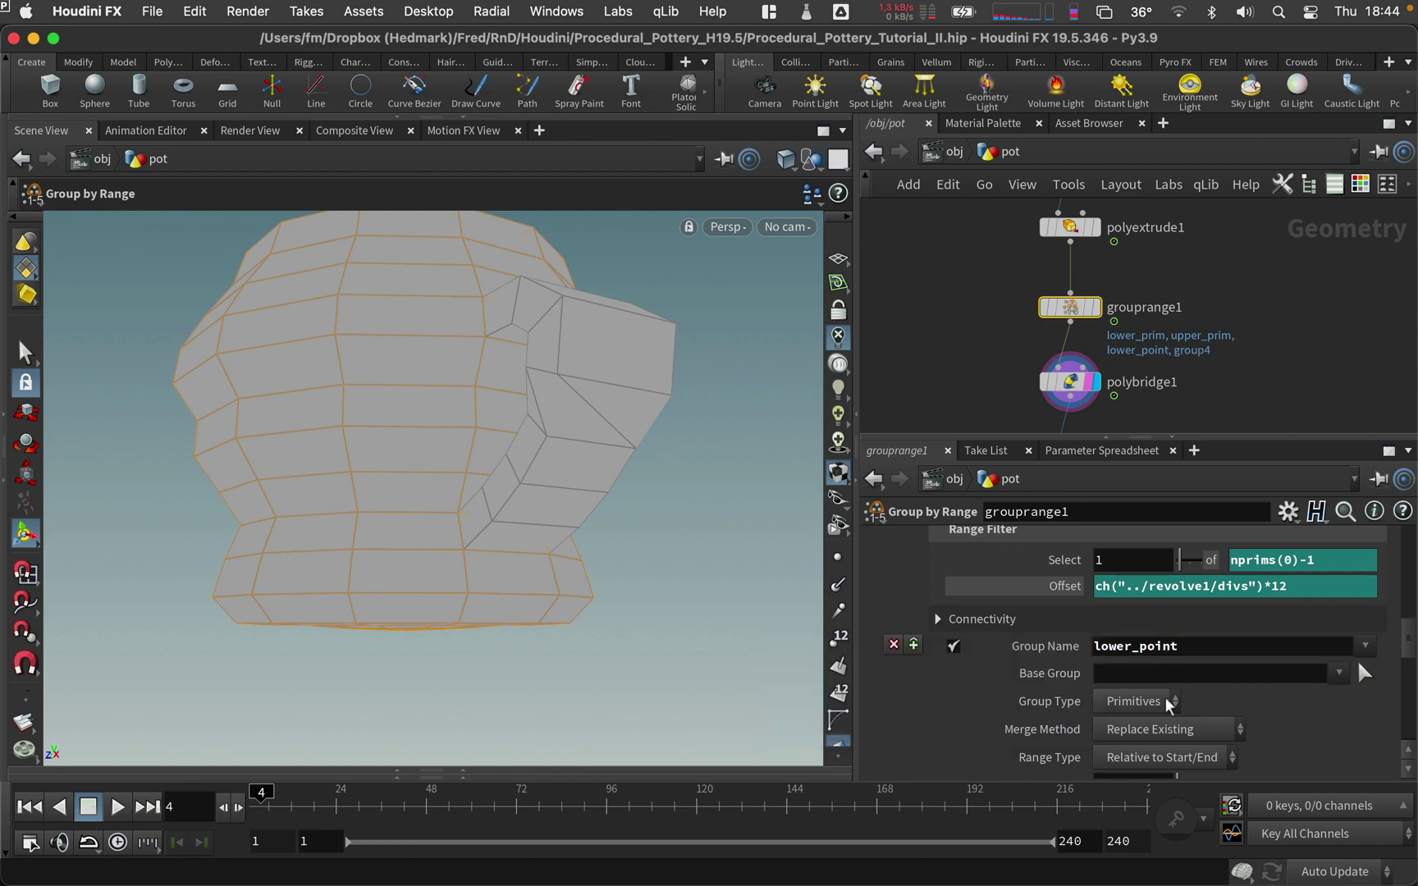
click(1164, 702)
click(1157, 725)
- Rename group4 to upper_point and set its Group Type to Points
scroll(1412, 644, down, 5)
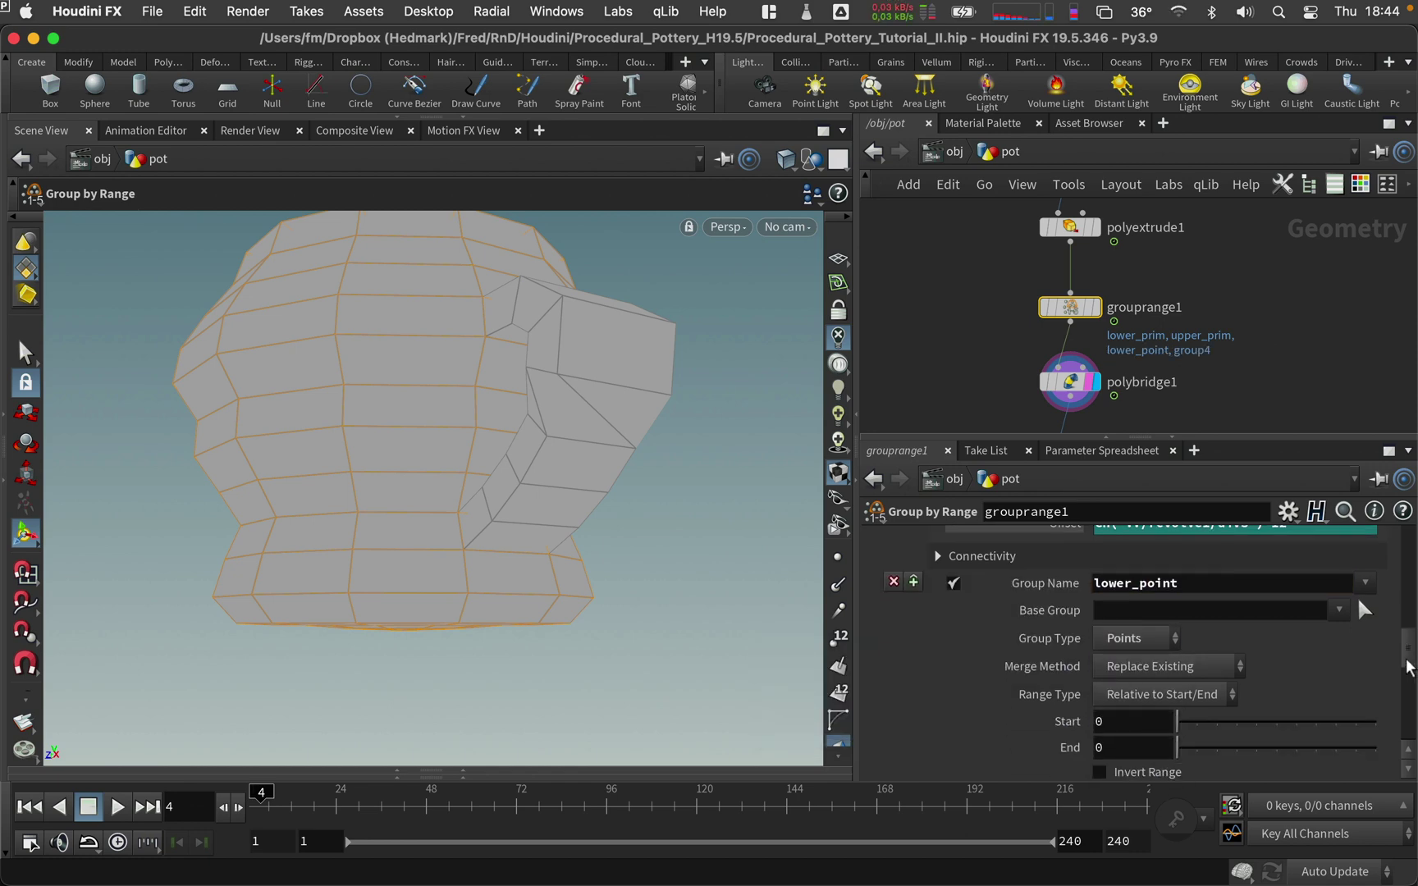
key(super+a)
text(upp)
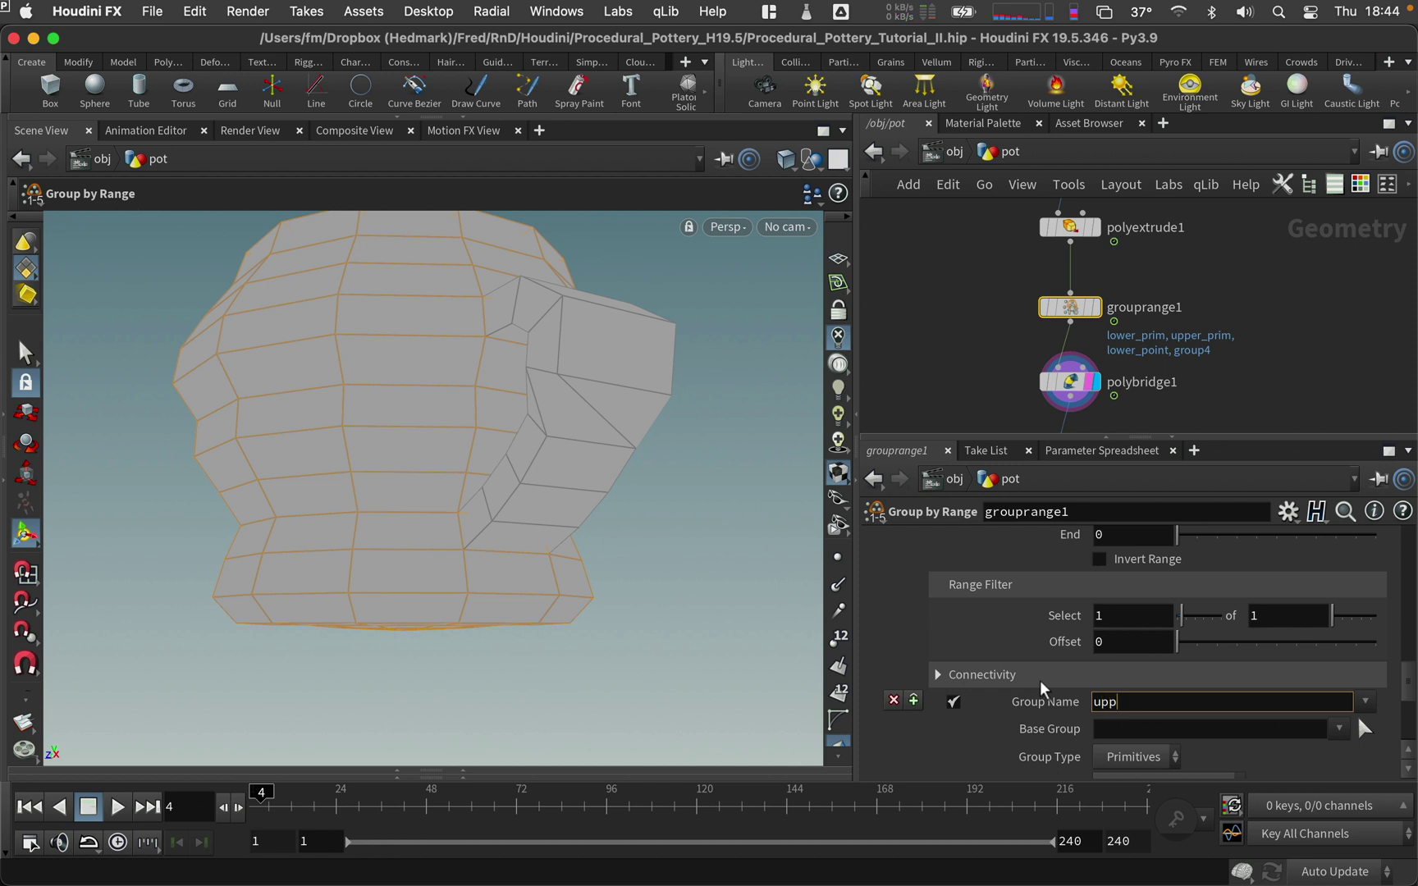
text(er_point)
key(Return)
click(1141, 756)
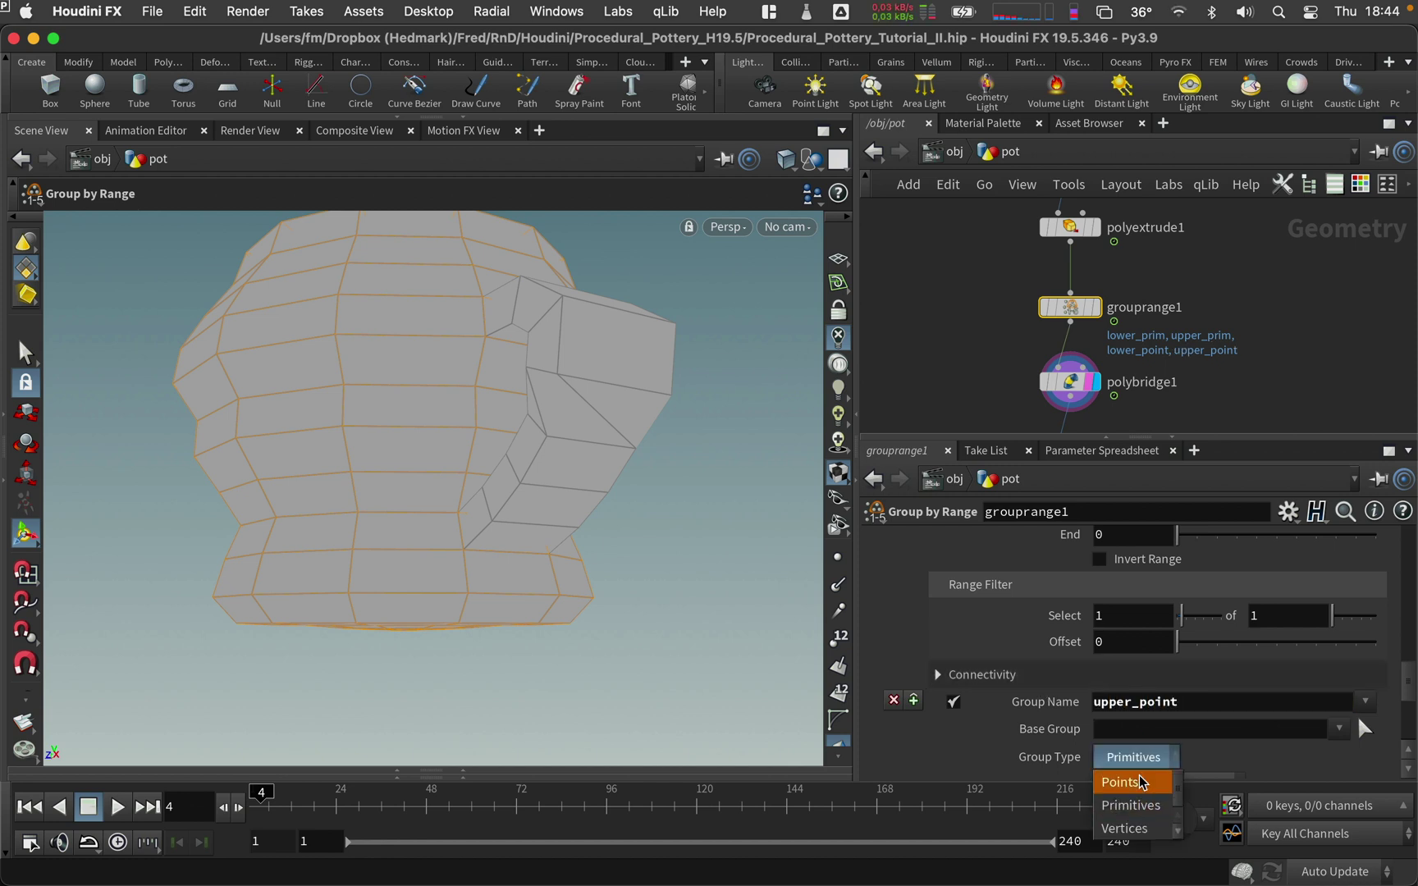
click(1140, 782)
- Search the Houdini help for npoints and open its expression function page
click(711, 12)
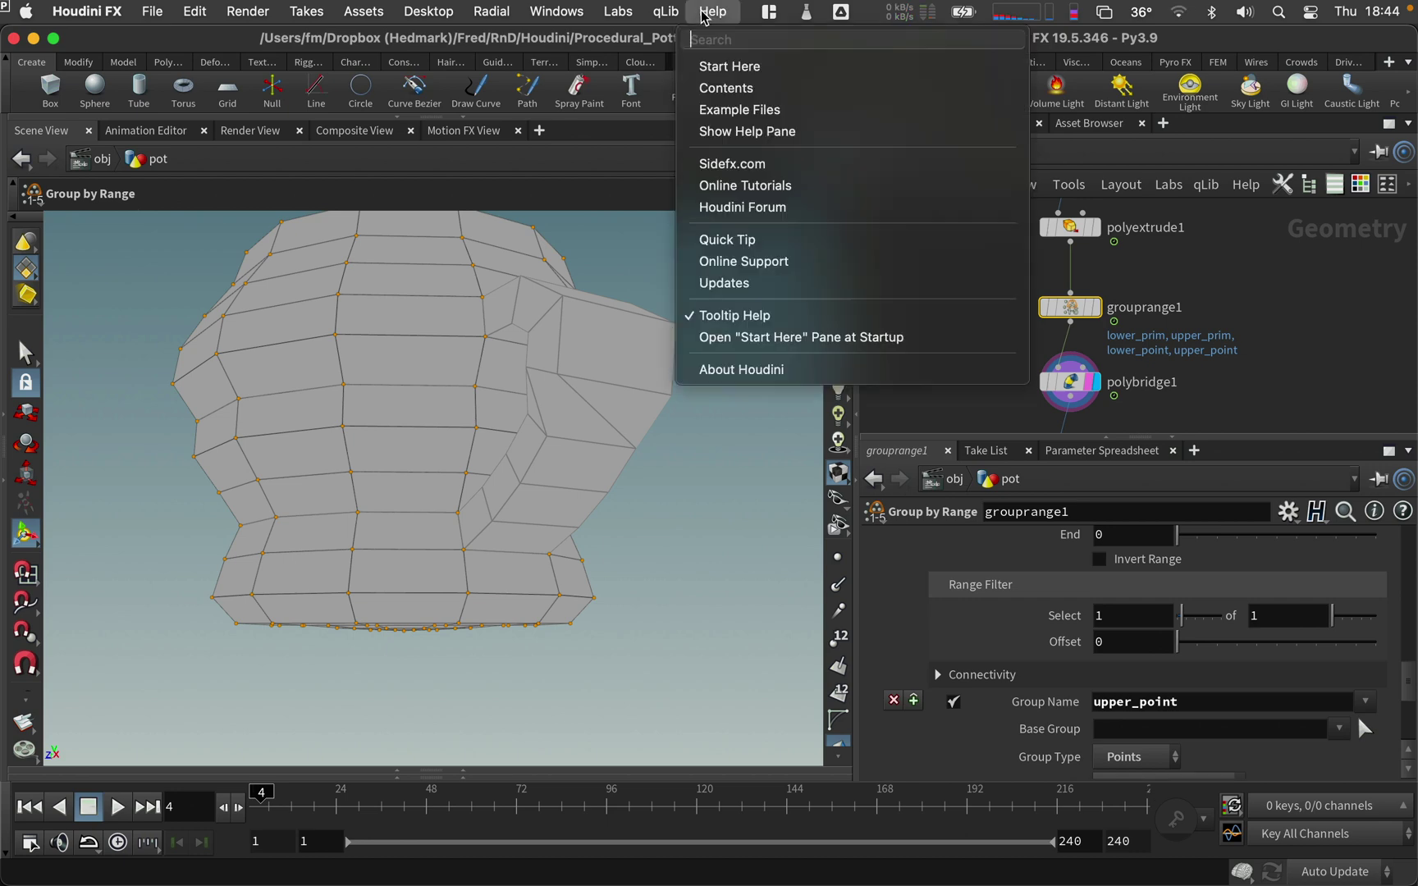
click(751, 118)
click(841, 226)
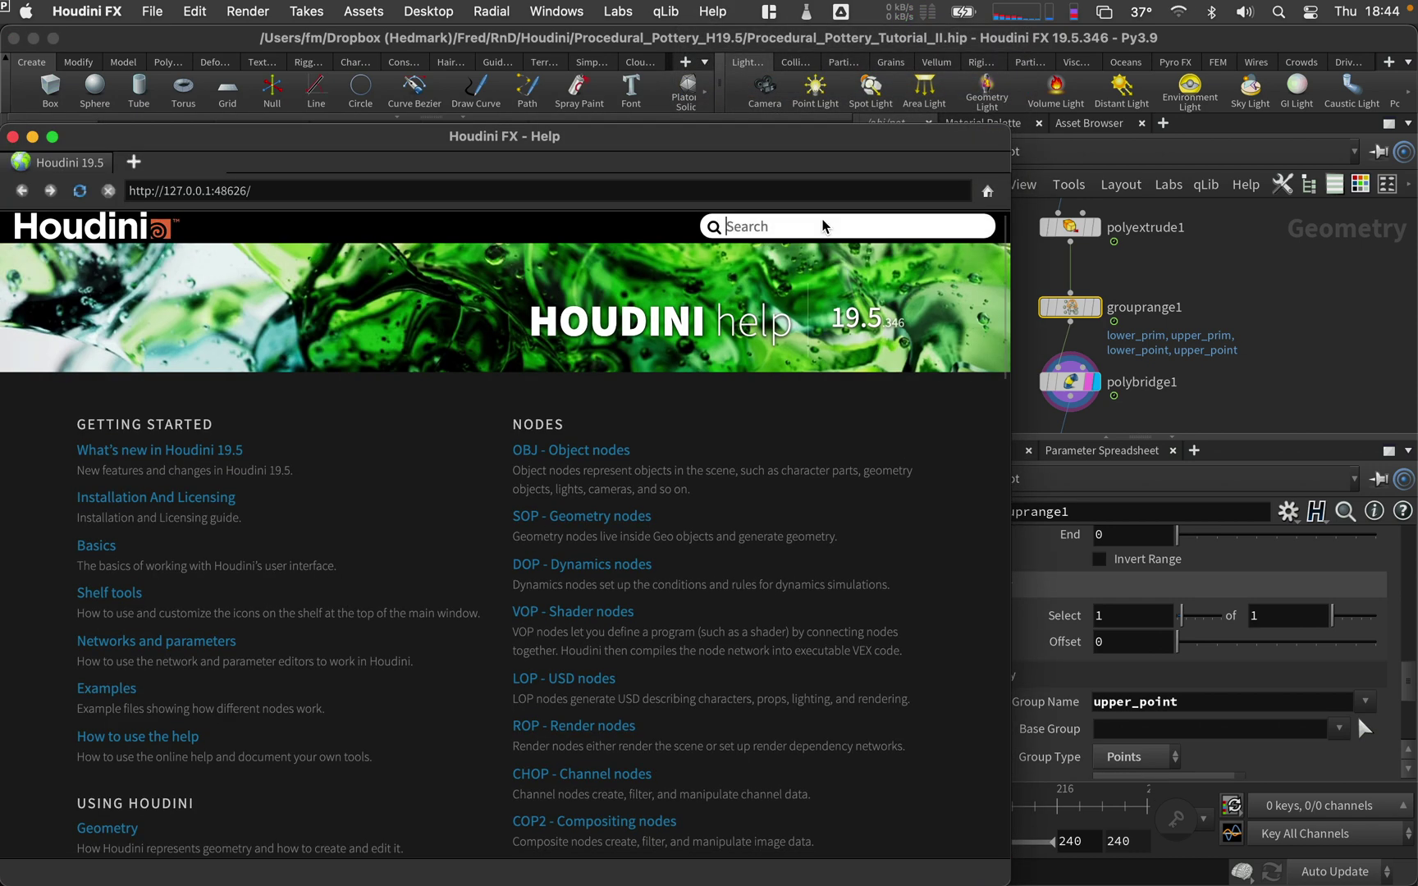
text(npoints)
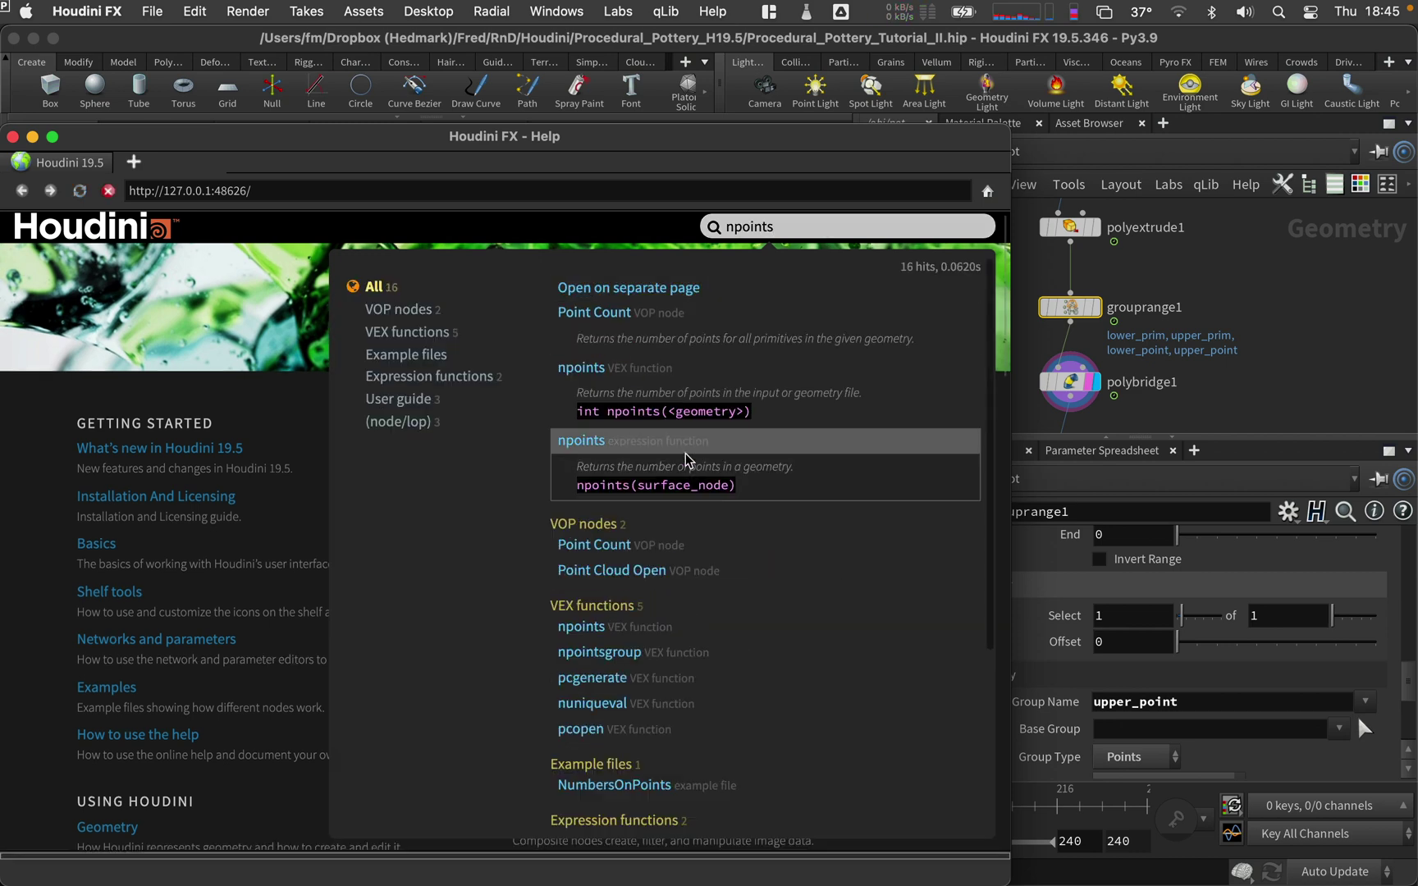
click(681, 443)
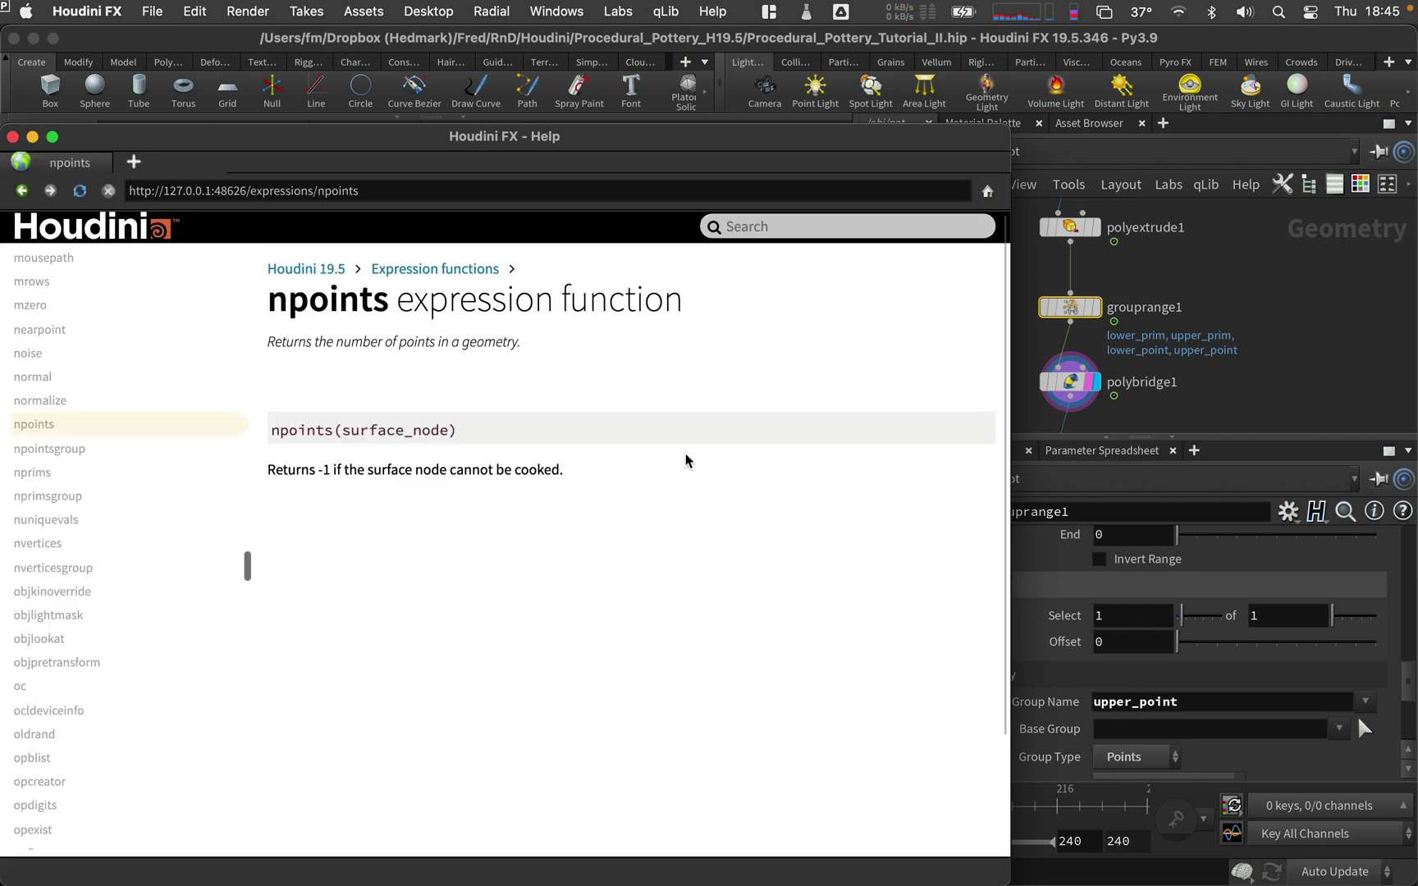
- Copy the npoints(surface_node) usage line from the help page
drag(272, 433, 426, 435)
right_click(425, 436)
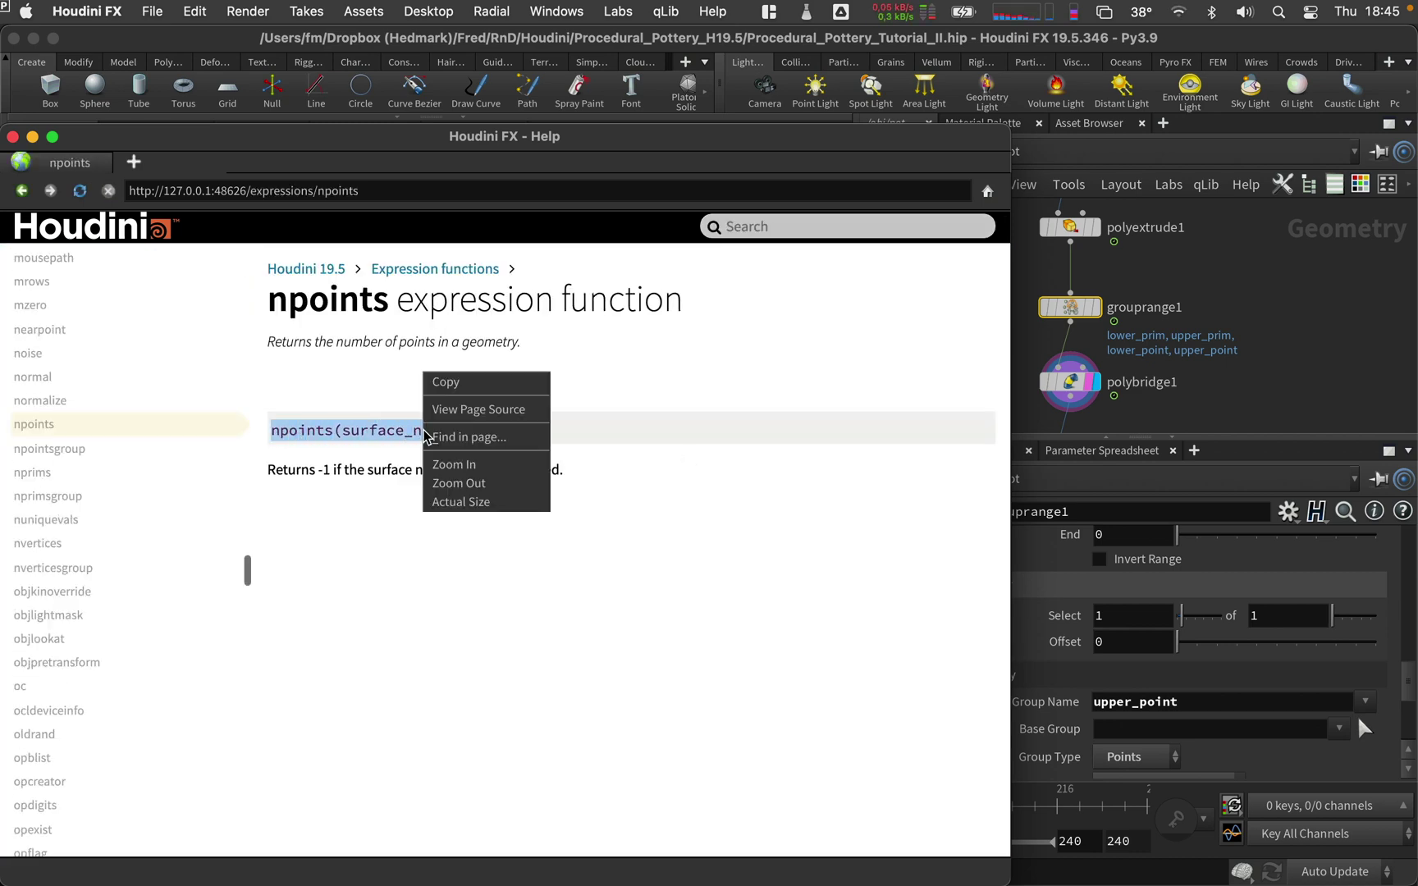
click(443, 382)
click(1408, 685)
- Set lower_point's range total to npoints(0)-1 and copy that expression
drag(1409, 681, 1404, 664)
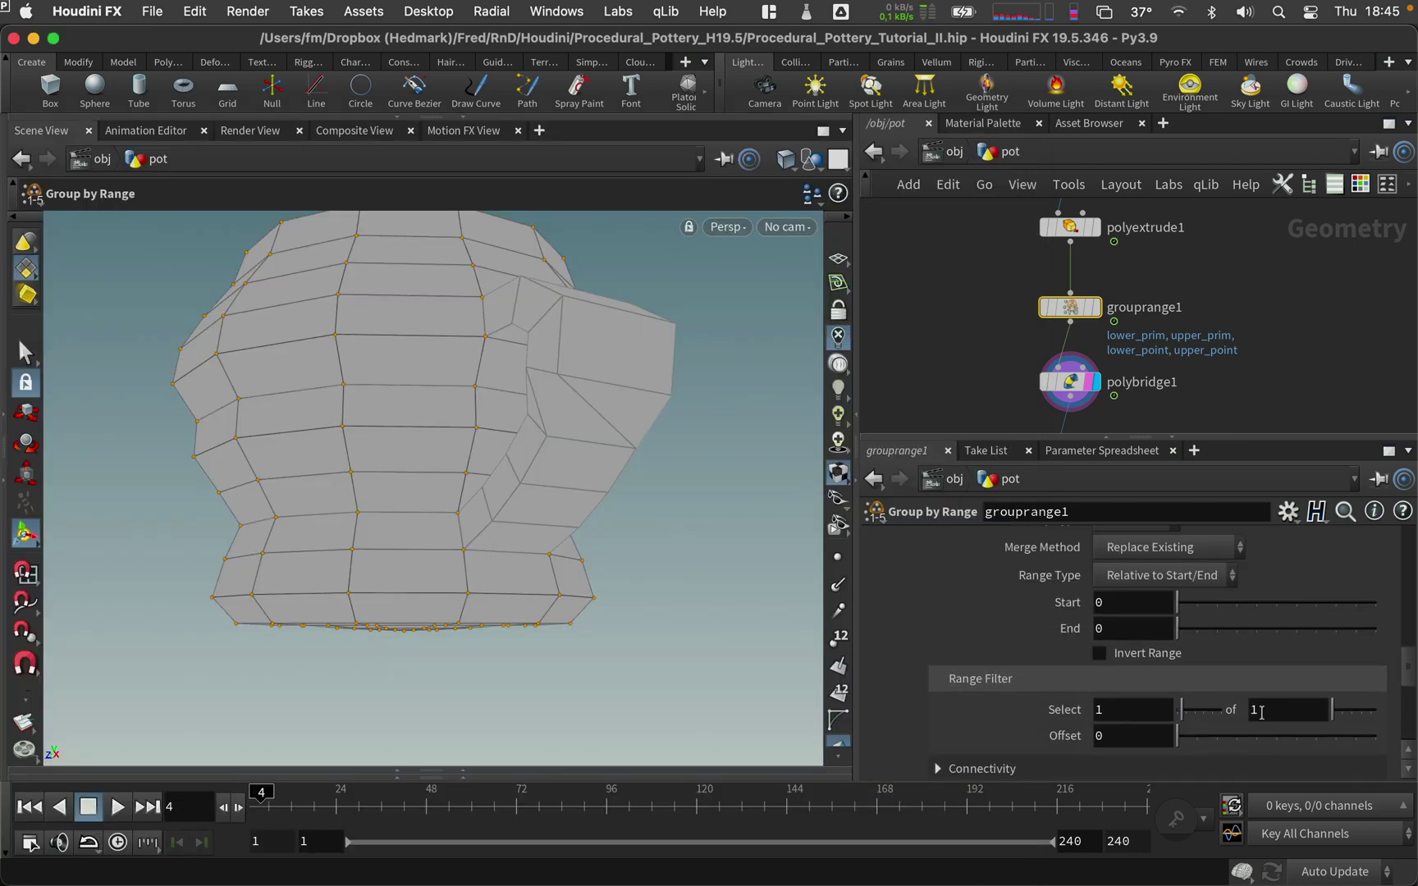
double_click(1255, 711)
key(BackSpace)
key(super+v)
drag(1291, 709, 1351, 710)
text(0)
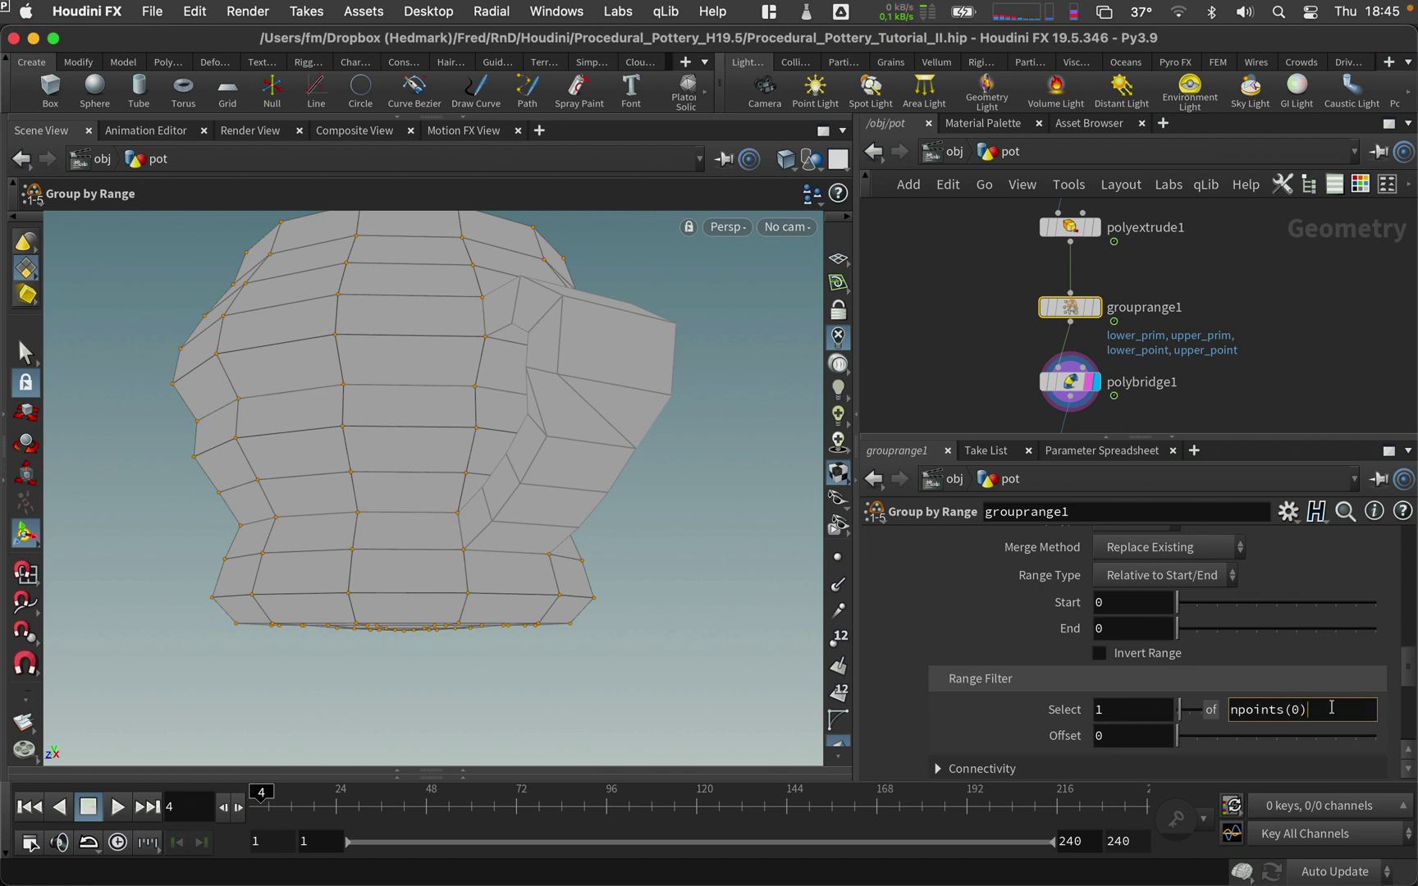
key(Return)
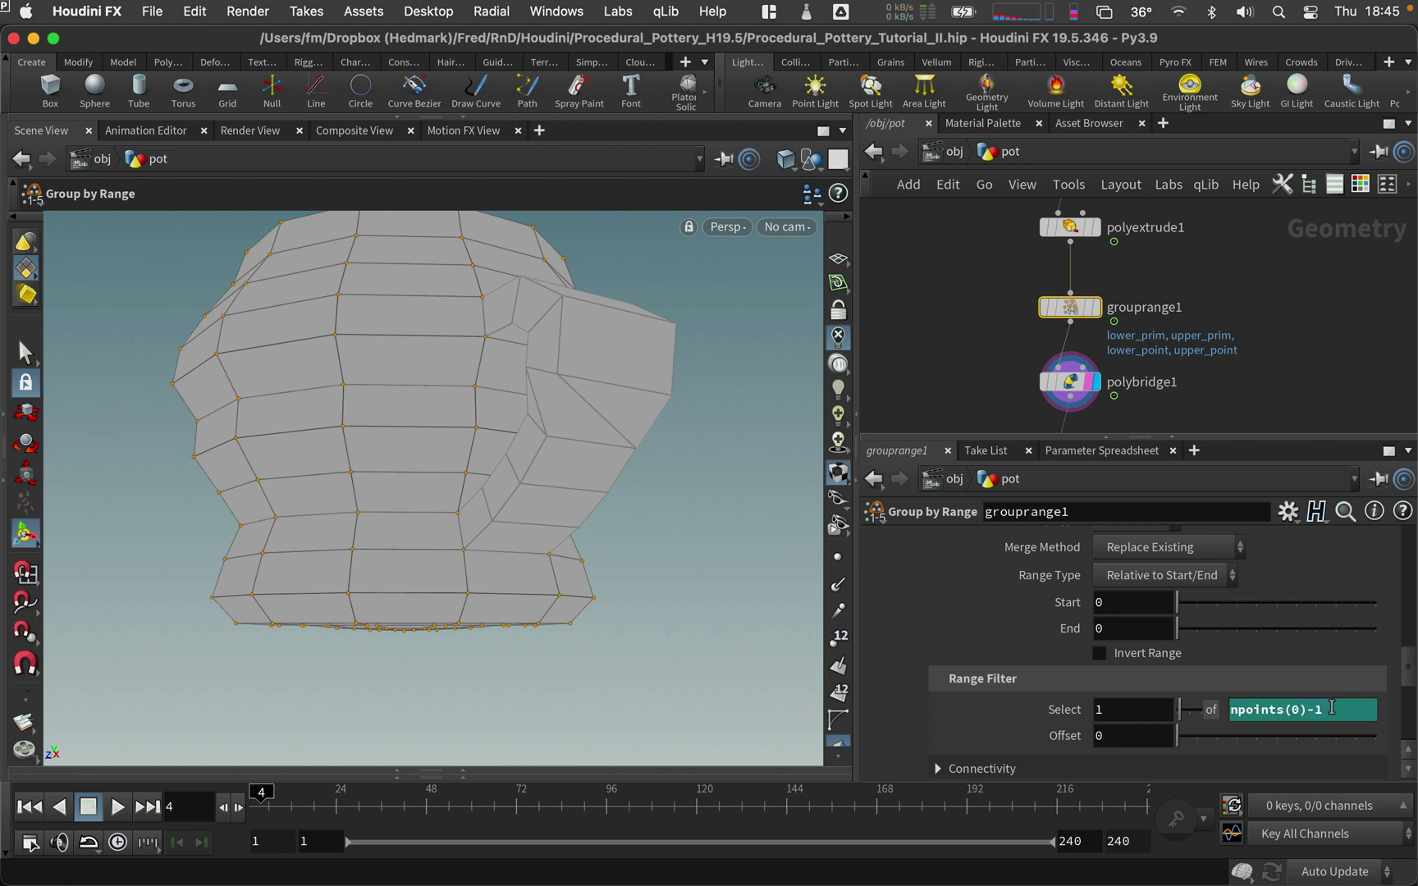
key(super+c)
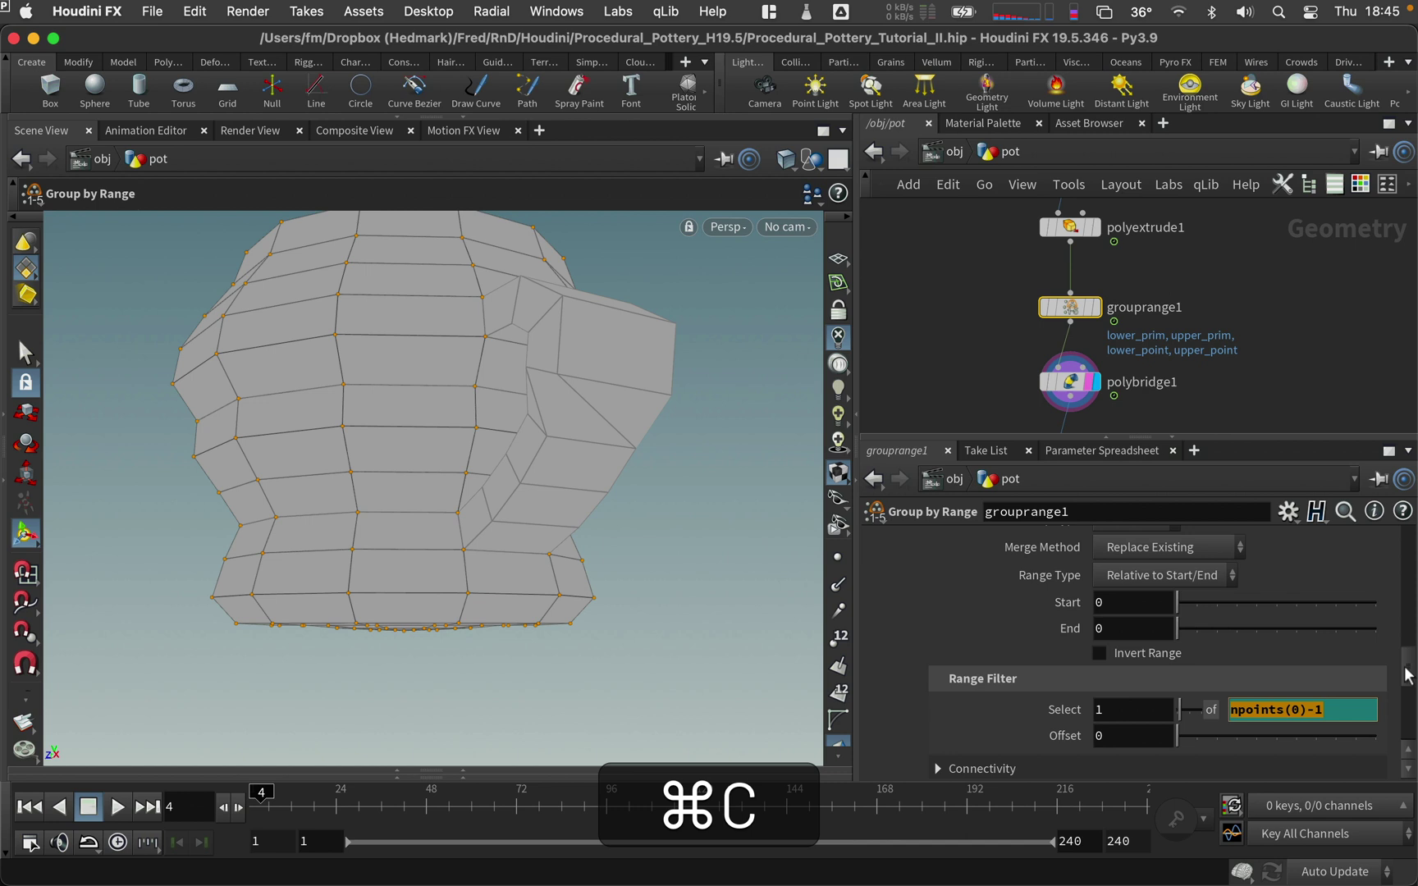
- Paste npoints(0)-1 into upper_point's range total
scroll(1408, 678, down, 3)
scroll(1408, 678, down, 5)
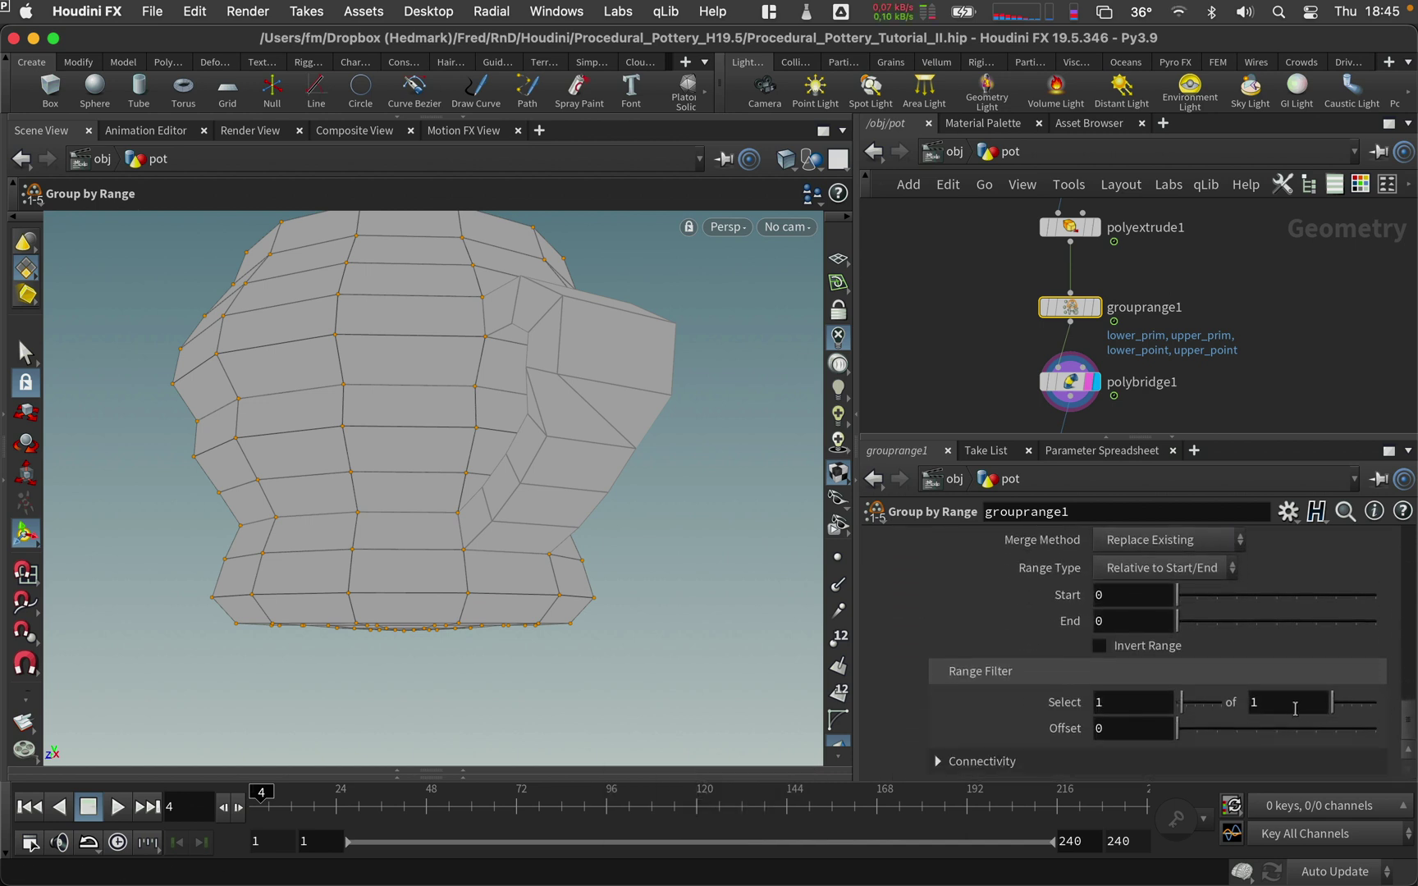
double_click(1294, 704)
key(super+v)
key(super+Return)
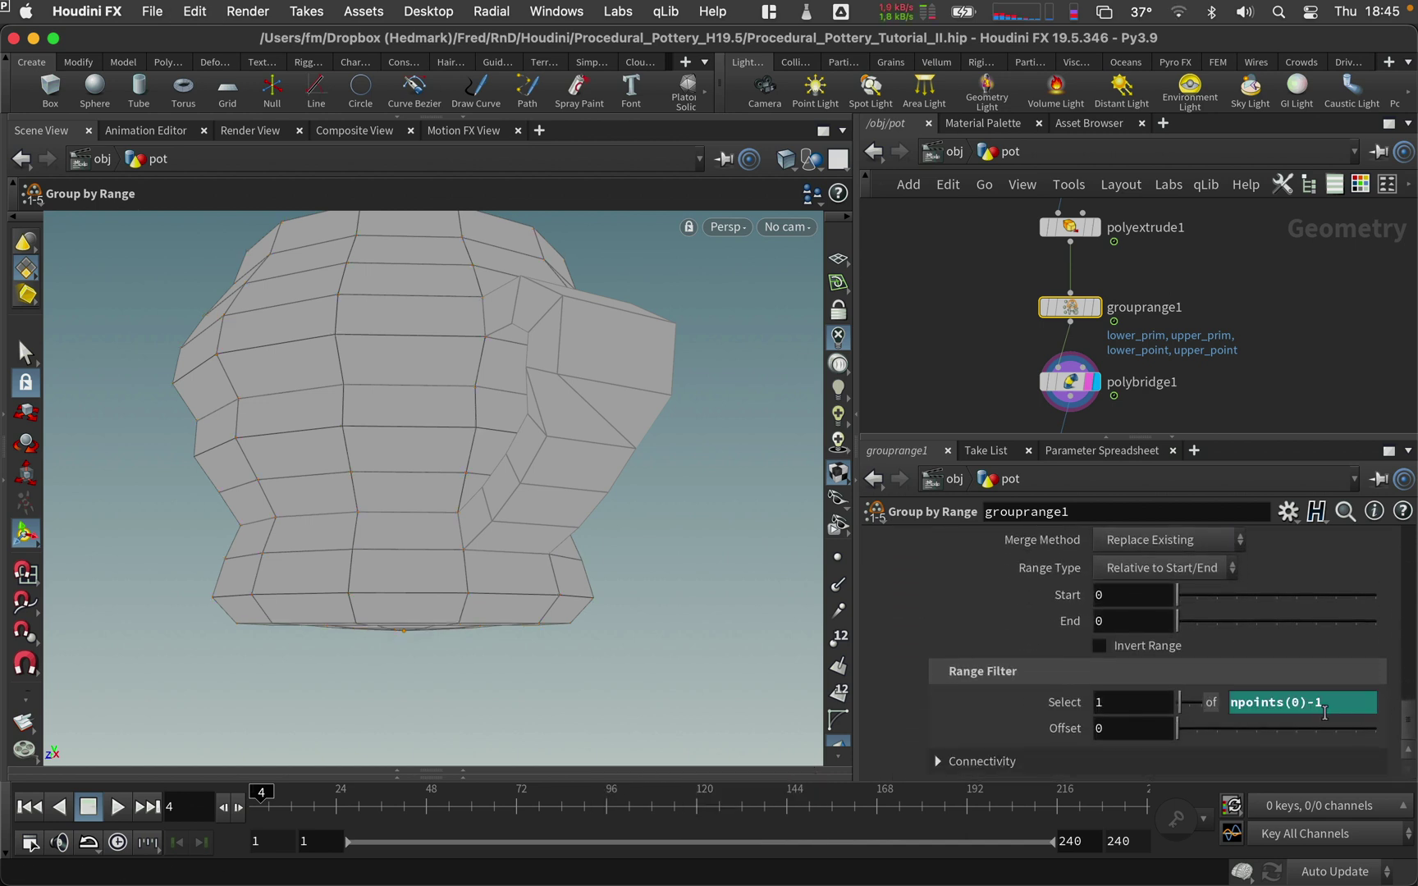
scroll(1411, 657, up, 3)
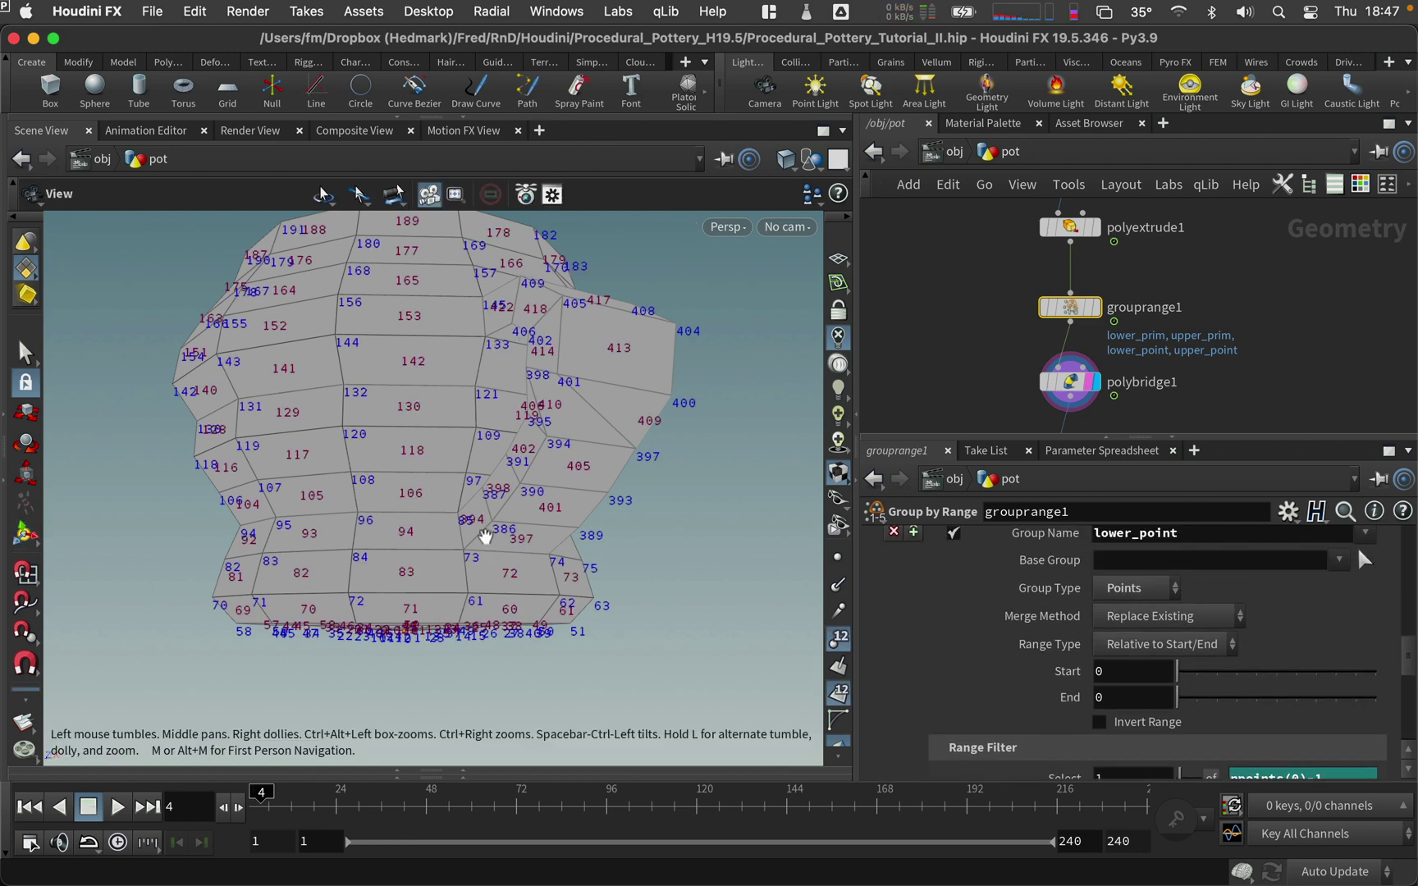
scroll(623, 469, up, 10)
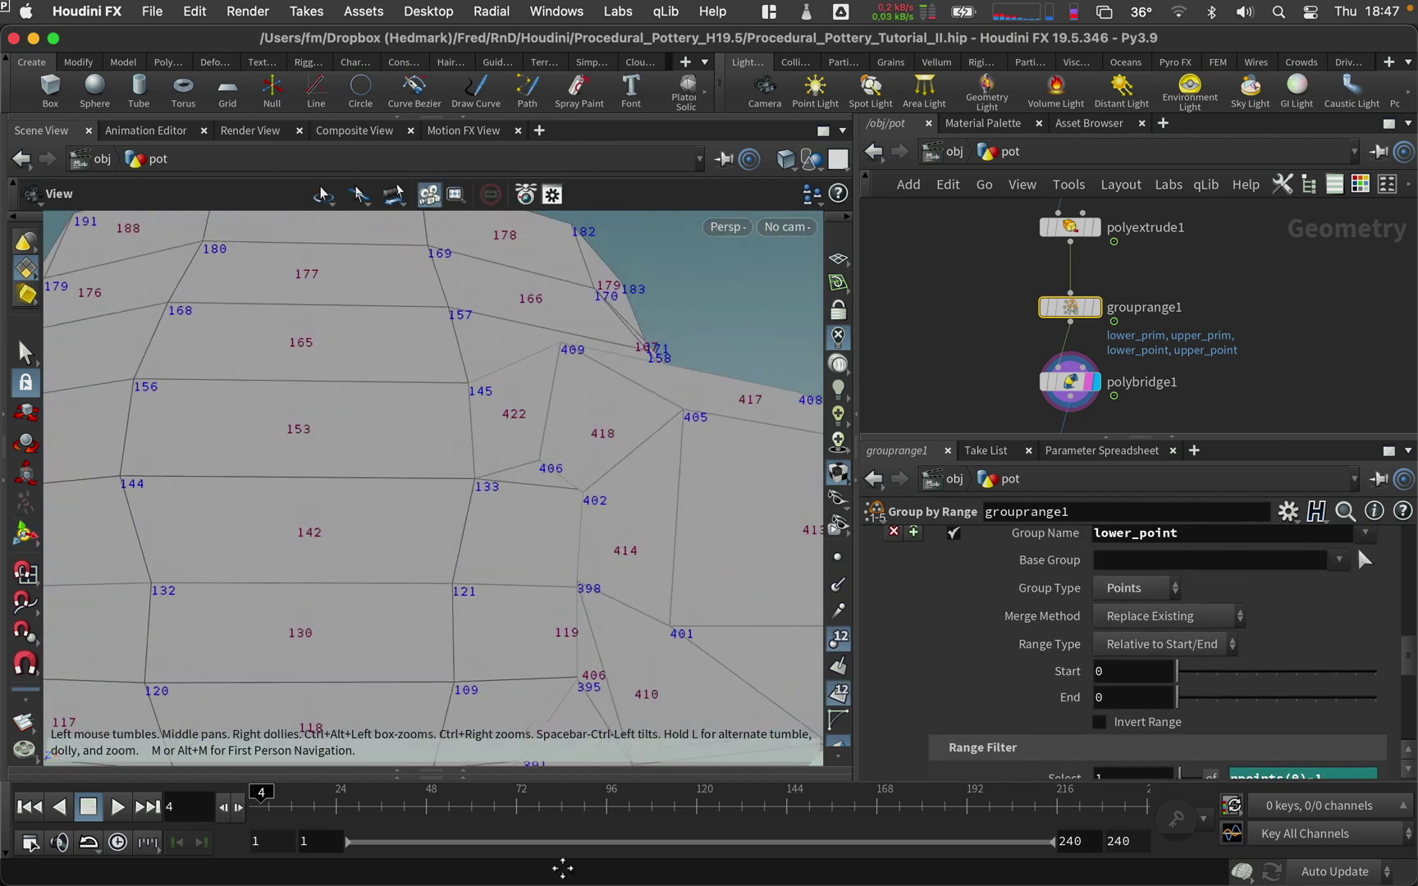
- Display grouprange1's output and copy upper_prim's Offset expression
alt+middle_drag(562, 868, 562, 884)
click(1097, 308)
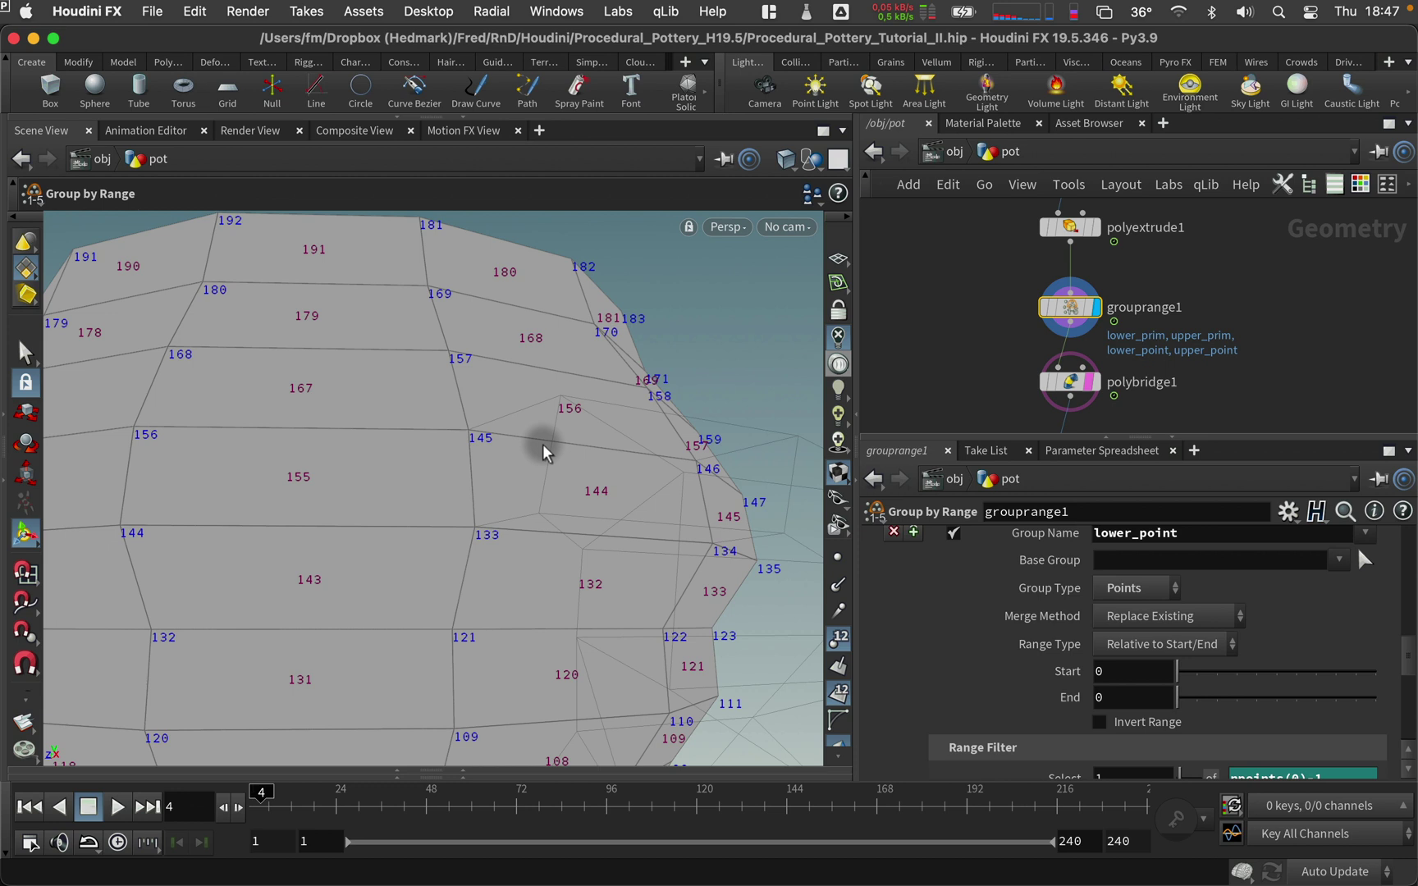
scroll(1362, 640, up, 6)
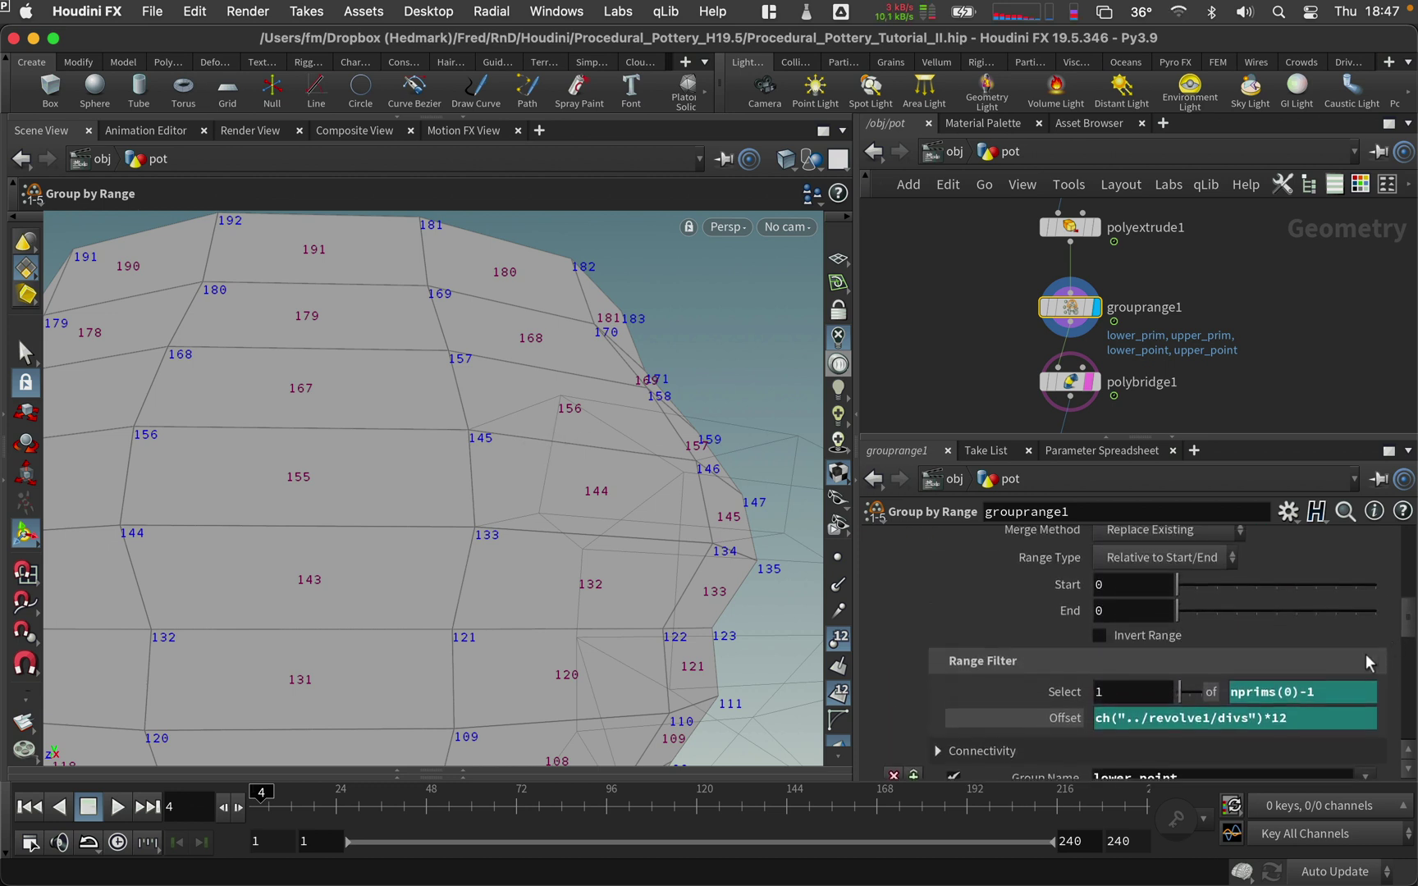
drag(1302, 718, 1072, 700)
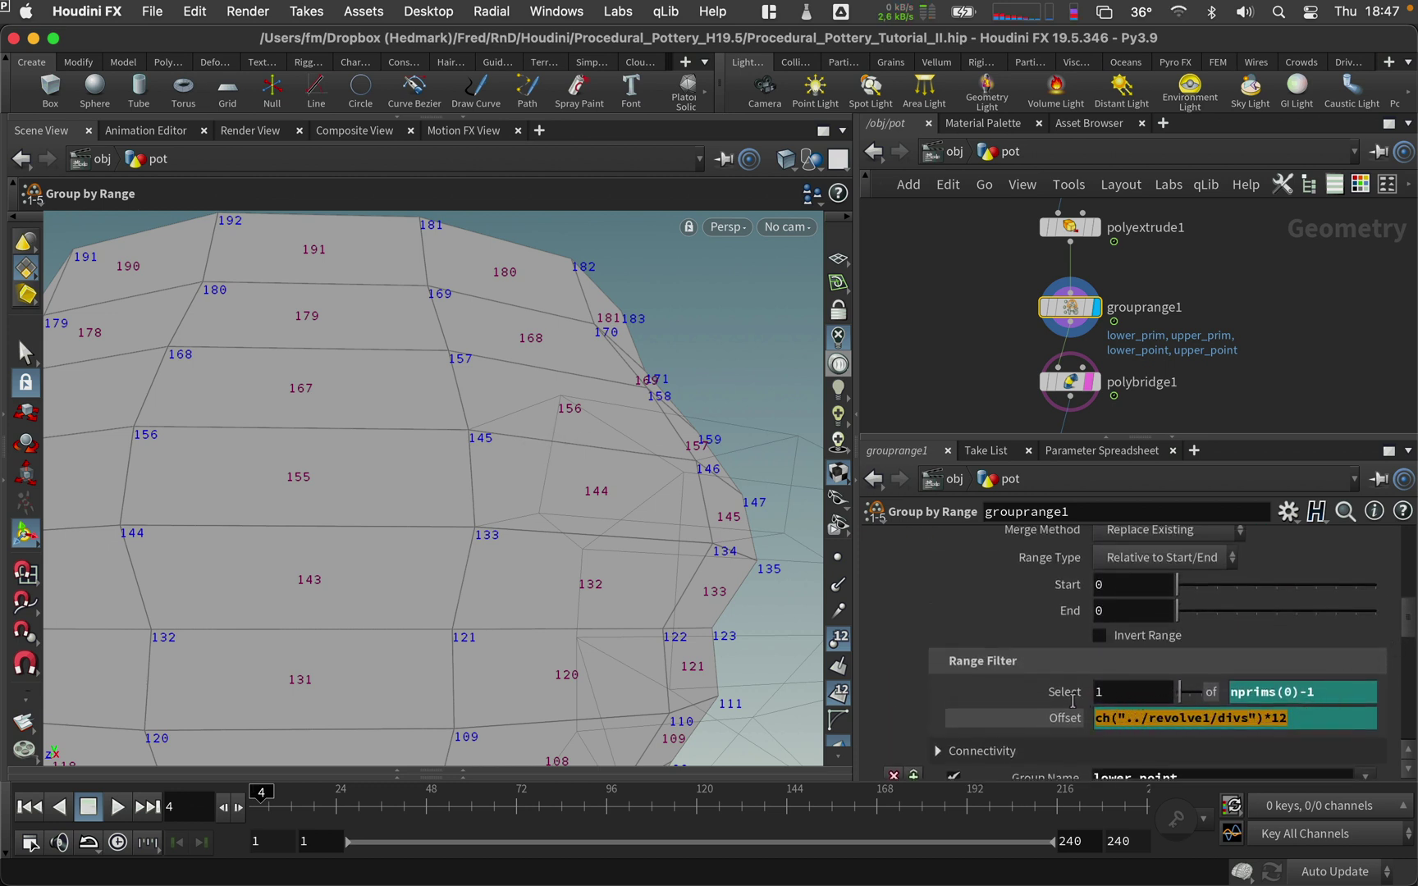
key(super+c)
- Give upper_point the Offset ch("../revolve1/divs")*12+1, then switch that group off
drag(1405, 630, 1401, 730)
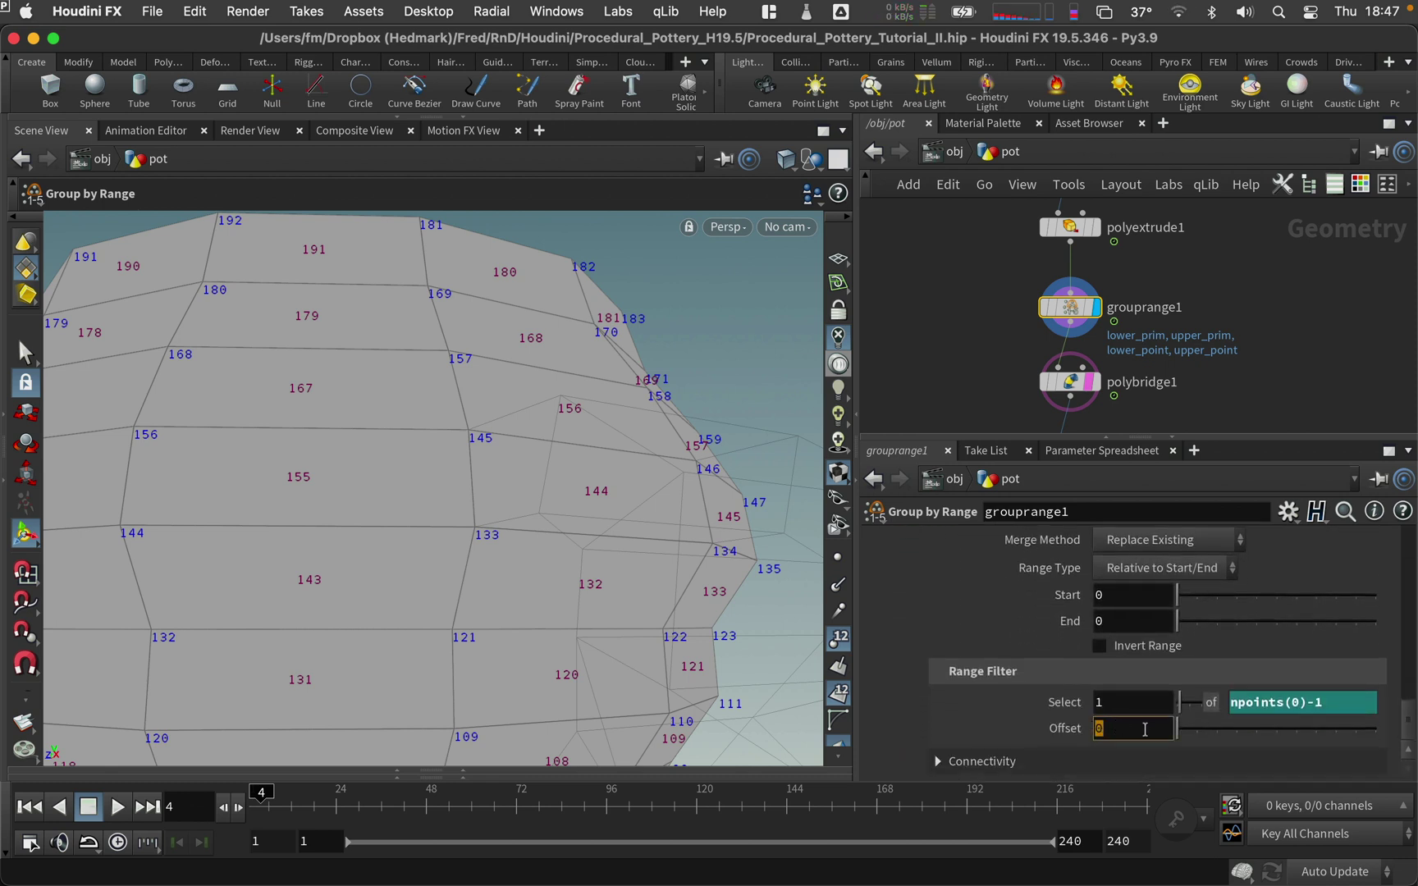
key(super+v)
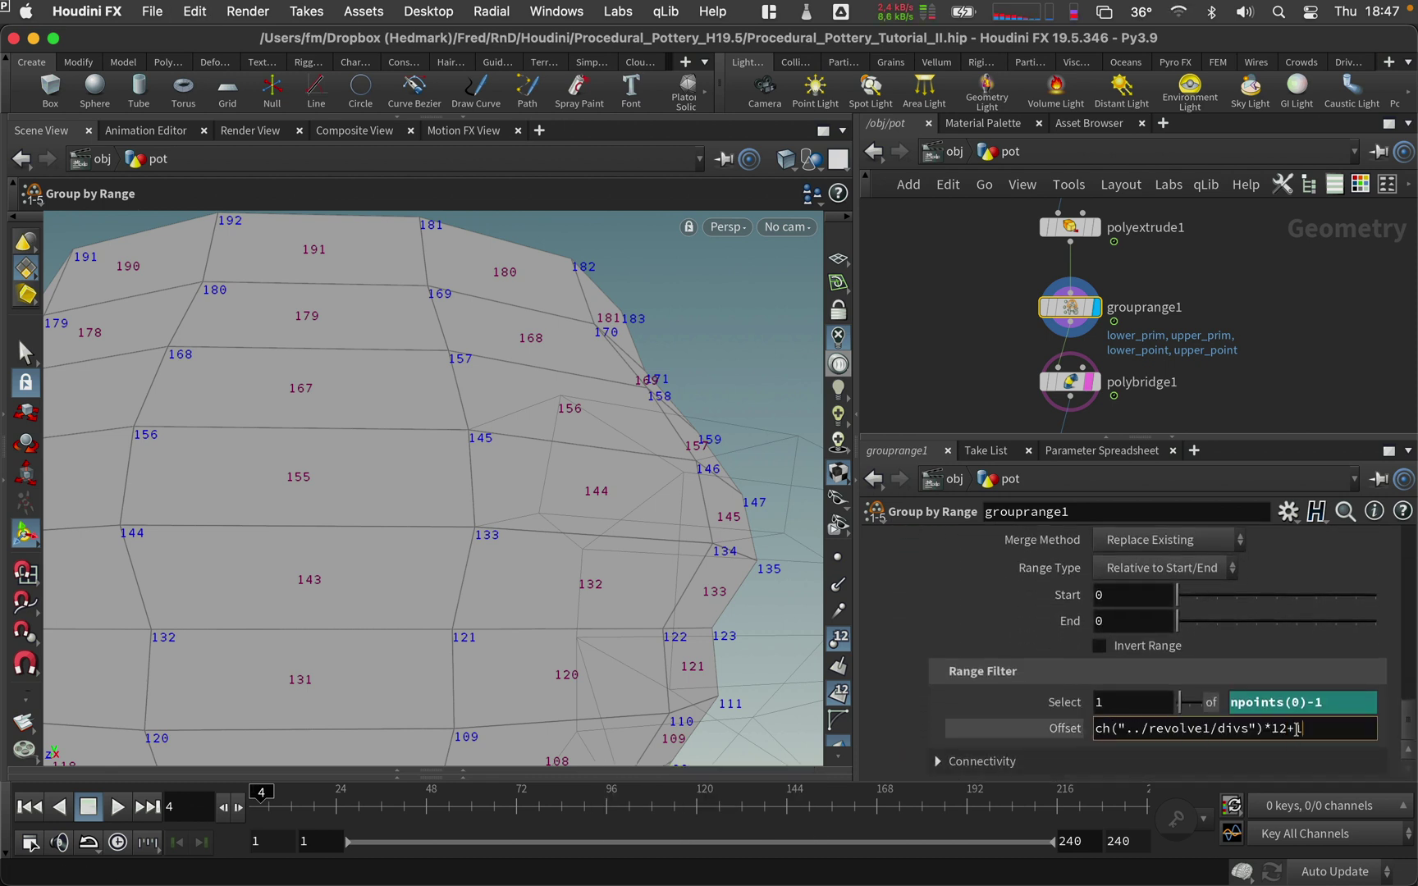
text(+1)
key(Return)
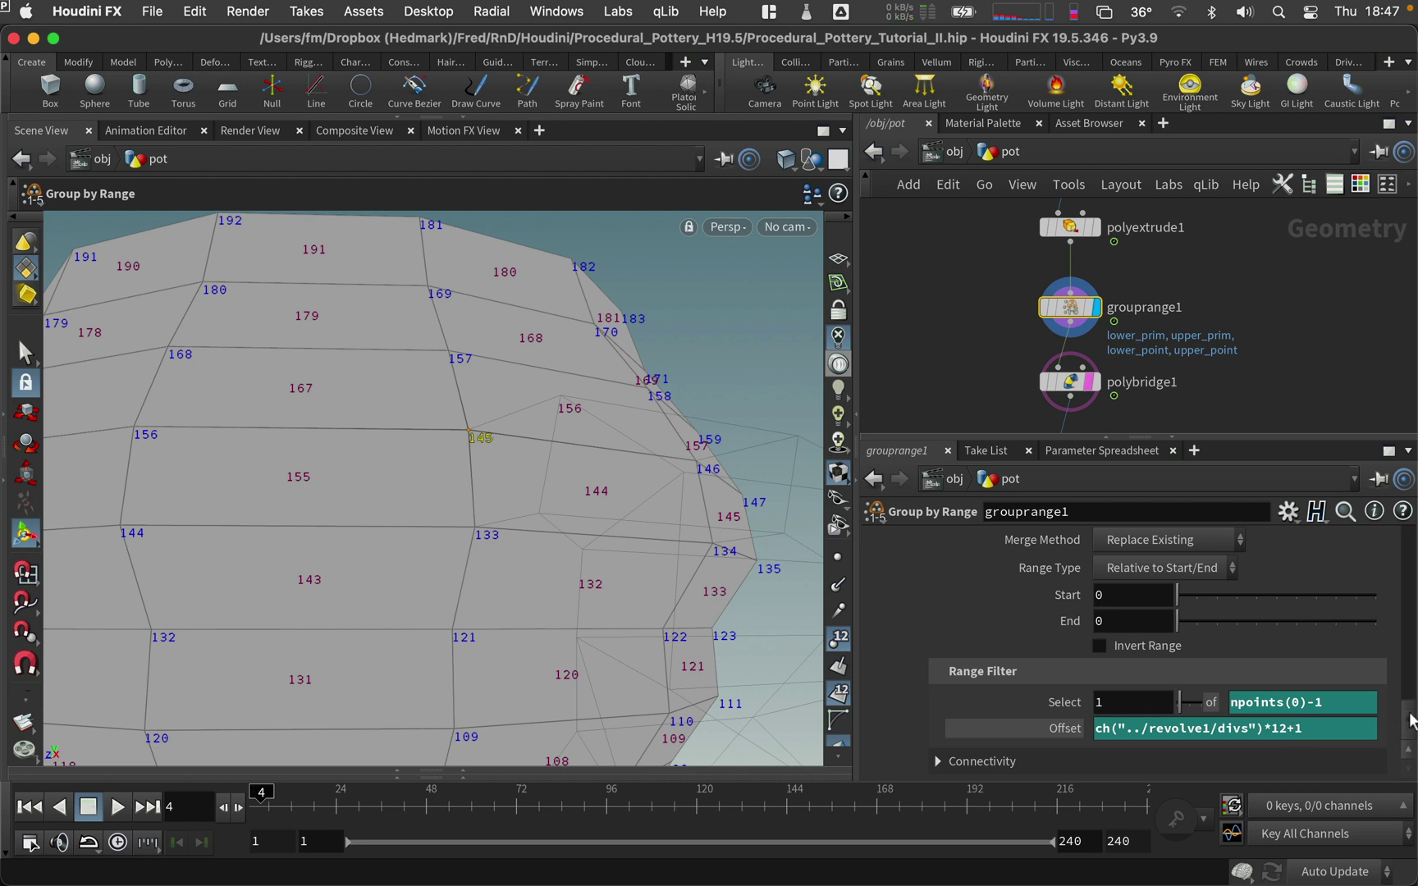
drag(1410, 720, 1408, 692)
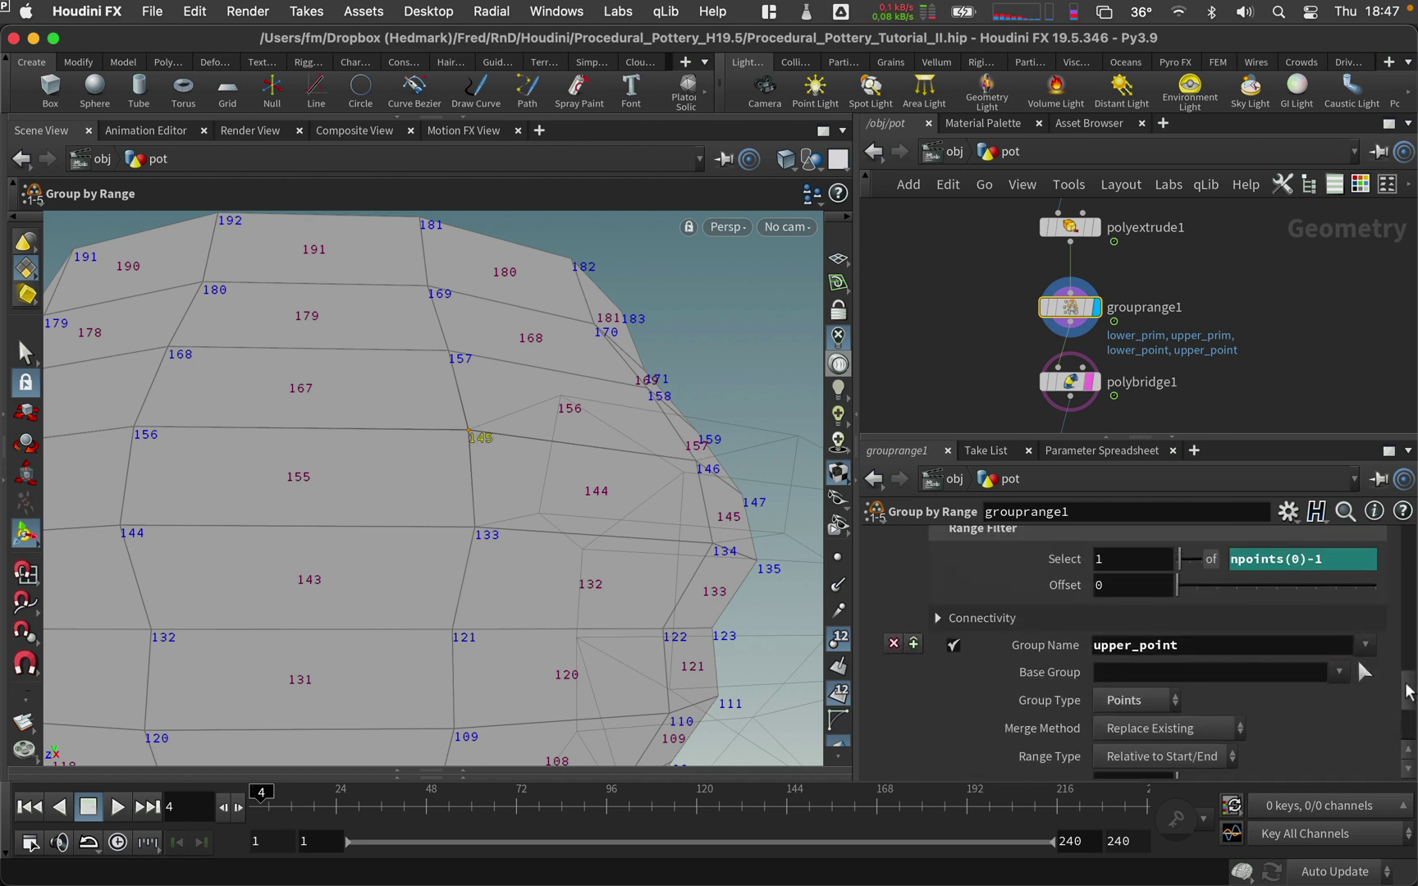
click(949, 645)
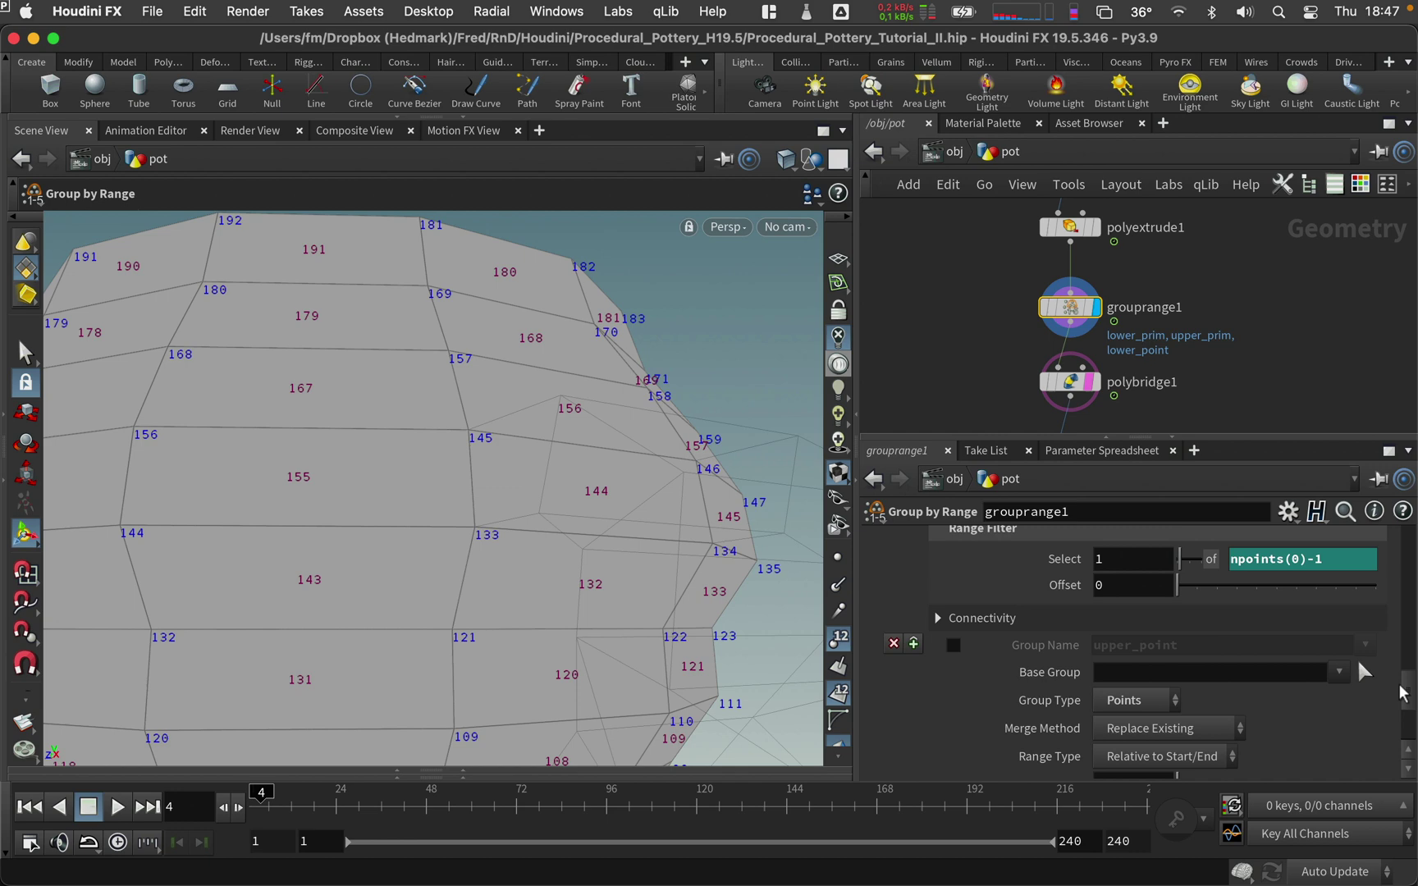
drag(1404, 688, 1405, 633)
- Bring the pot's lower rows into view and copy lower_prim's Offset expression
key(space)
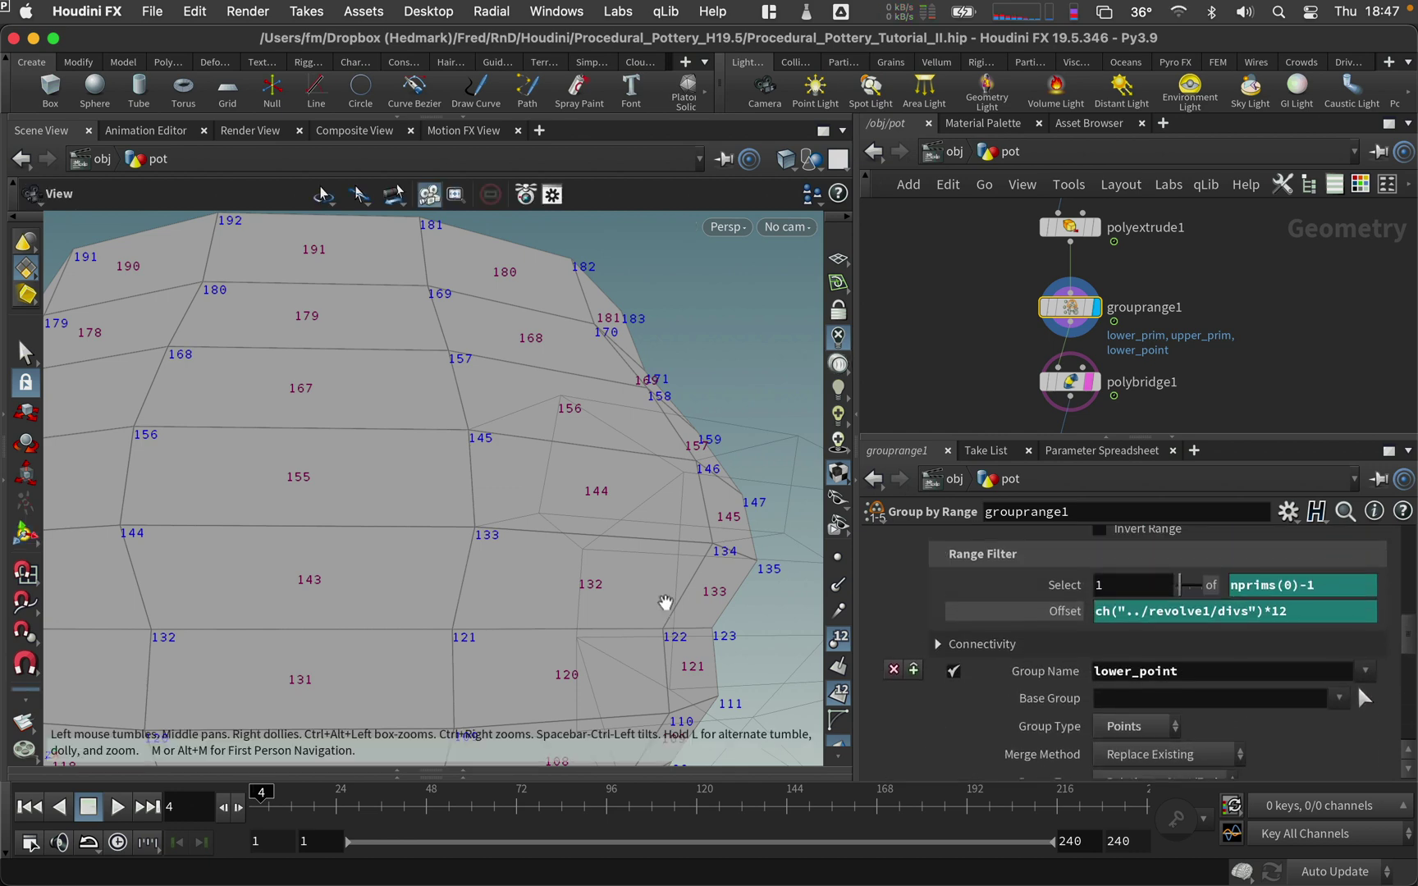
middle_drag(665, 603, 620, 271)
key(Return)
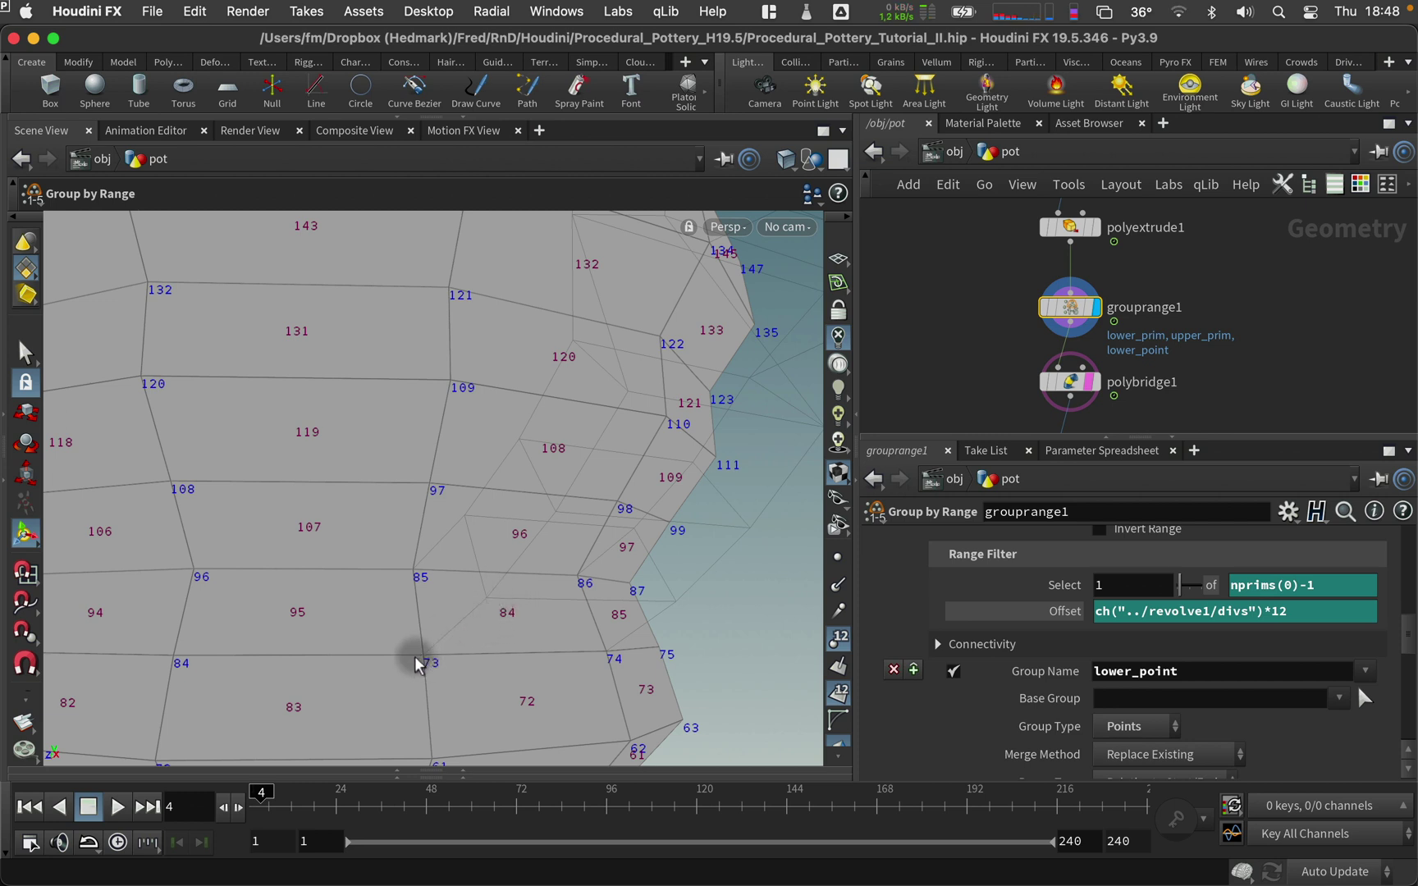
scroll(1337, 648, up, 5)
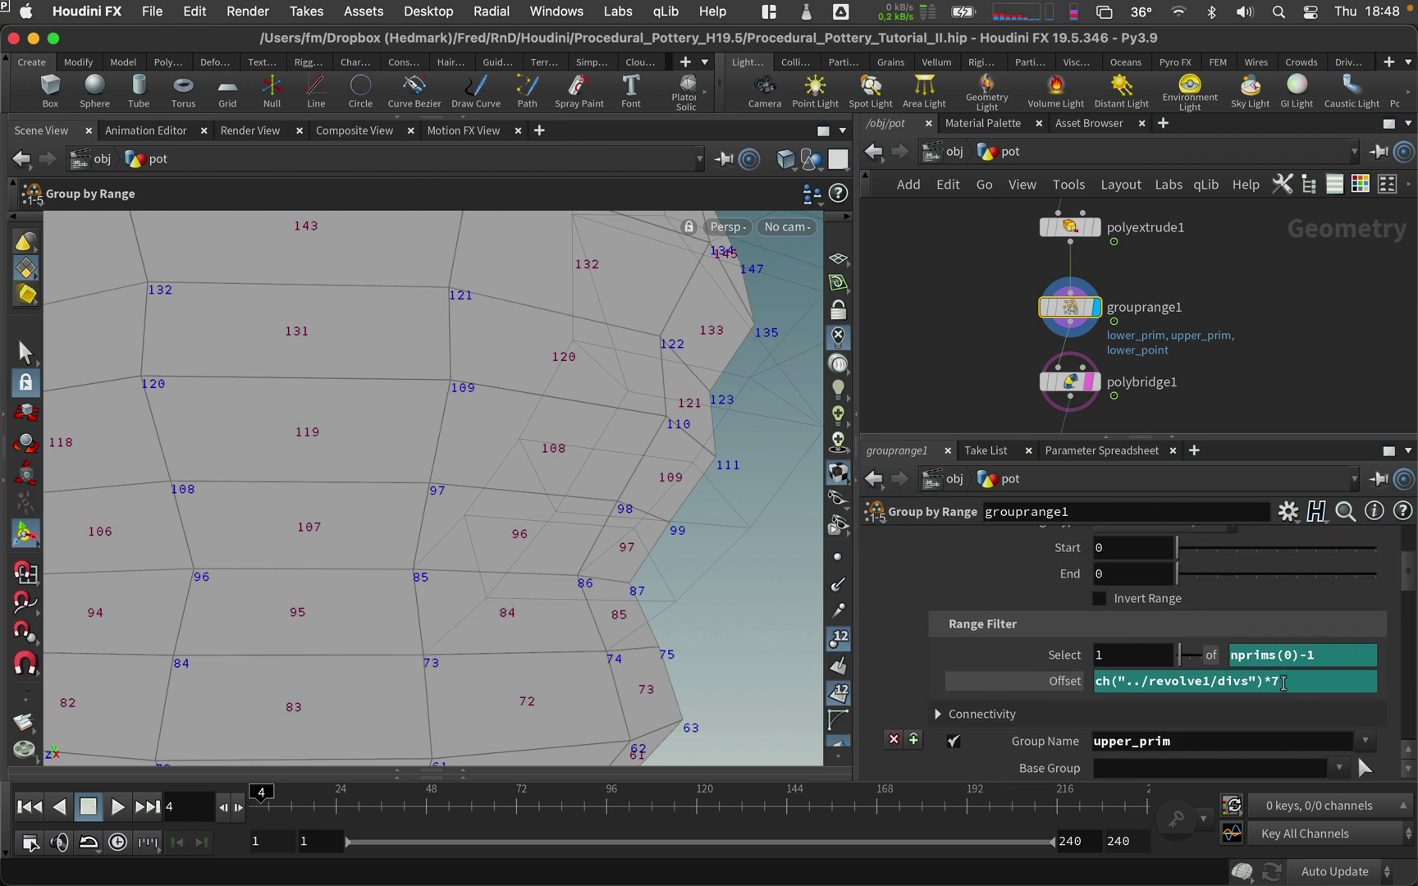
drag(1281, 681, 1042, 671)
key(super+c)
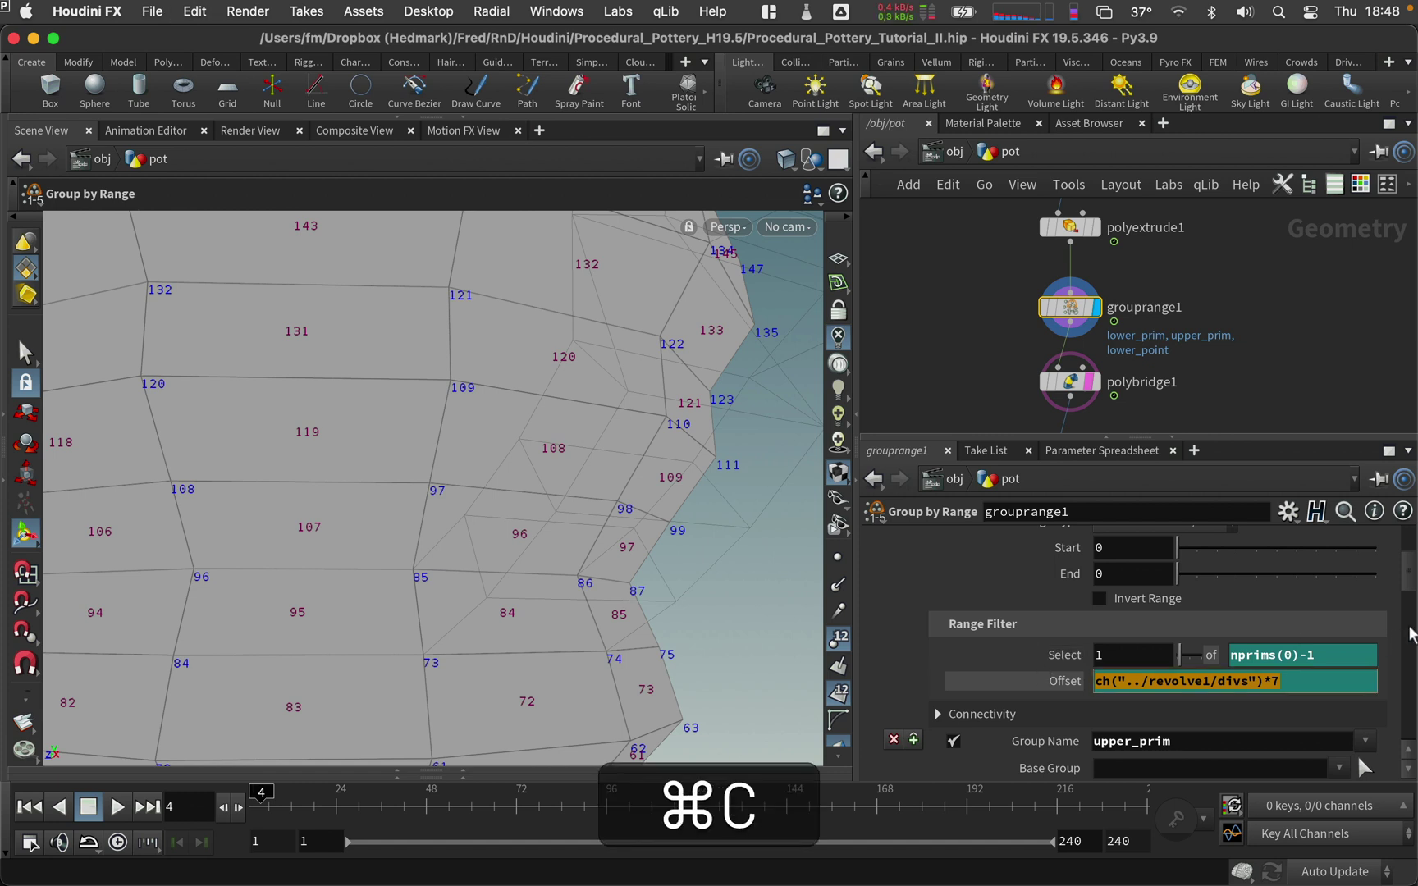
- Set lower_point's Offset to ch("../revolve1/divs")*6+1, picking point 73
drag(1407, 574, 1393, 667)
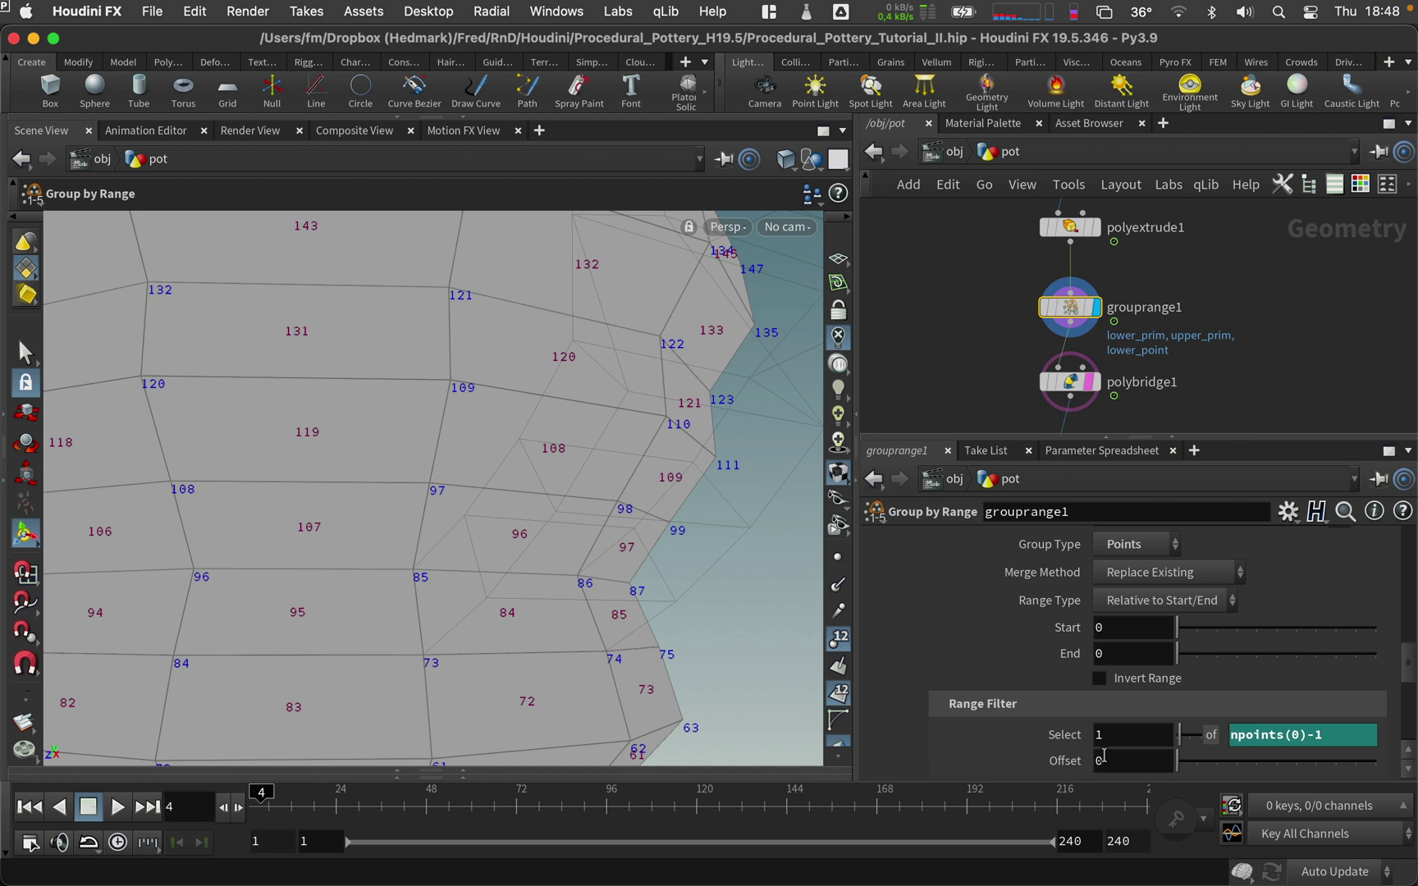
click(1097, 760)
key(super+v)
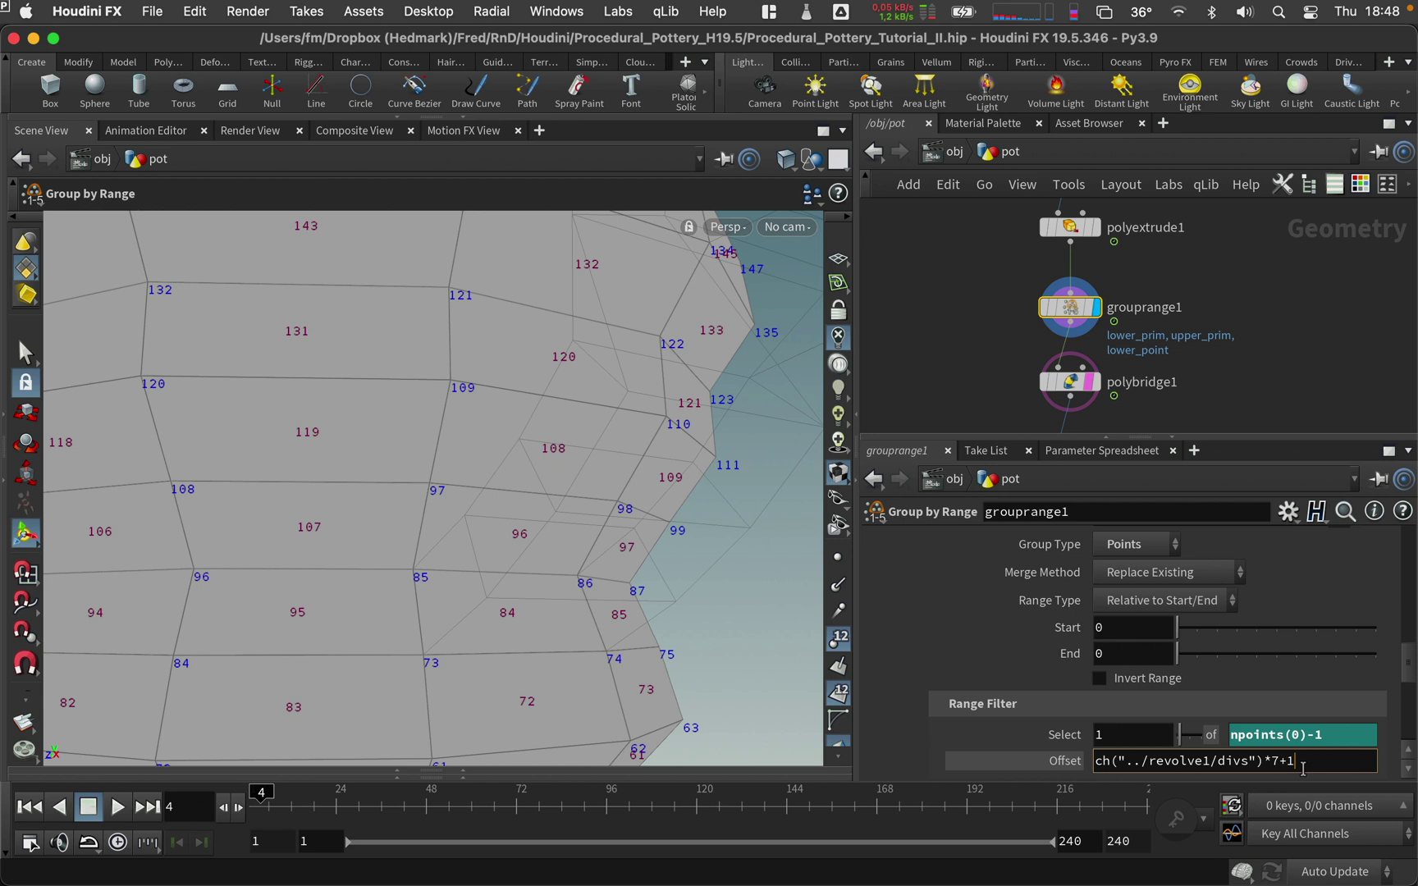
key(Return)
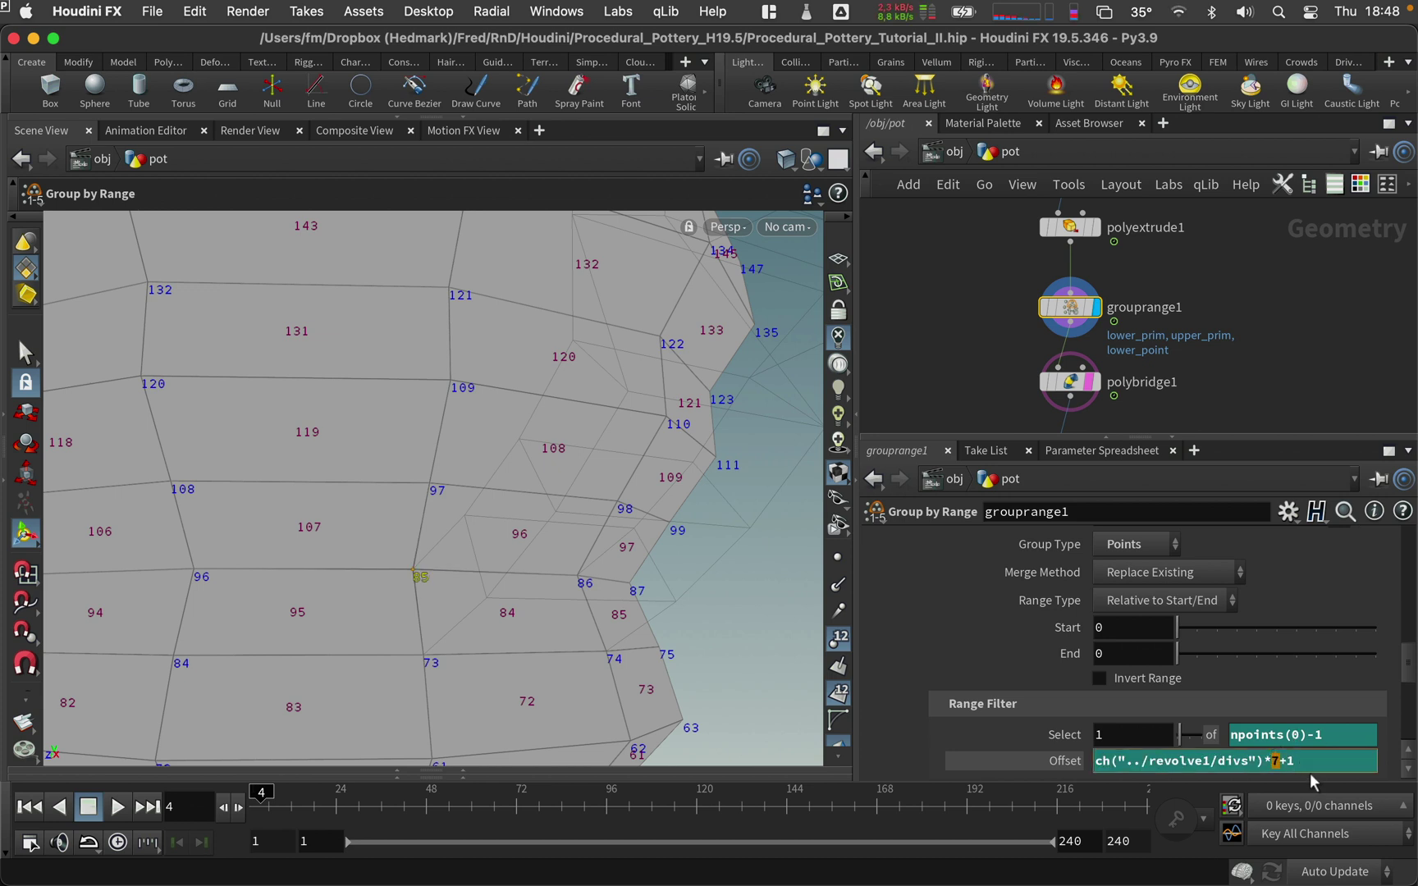
key(Return)
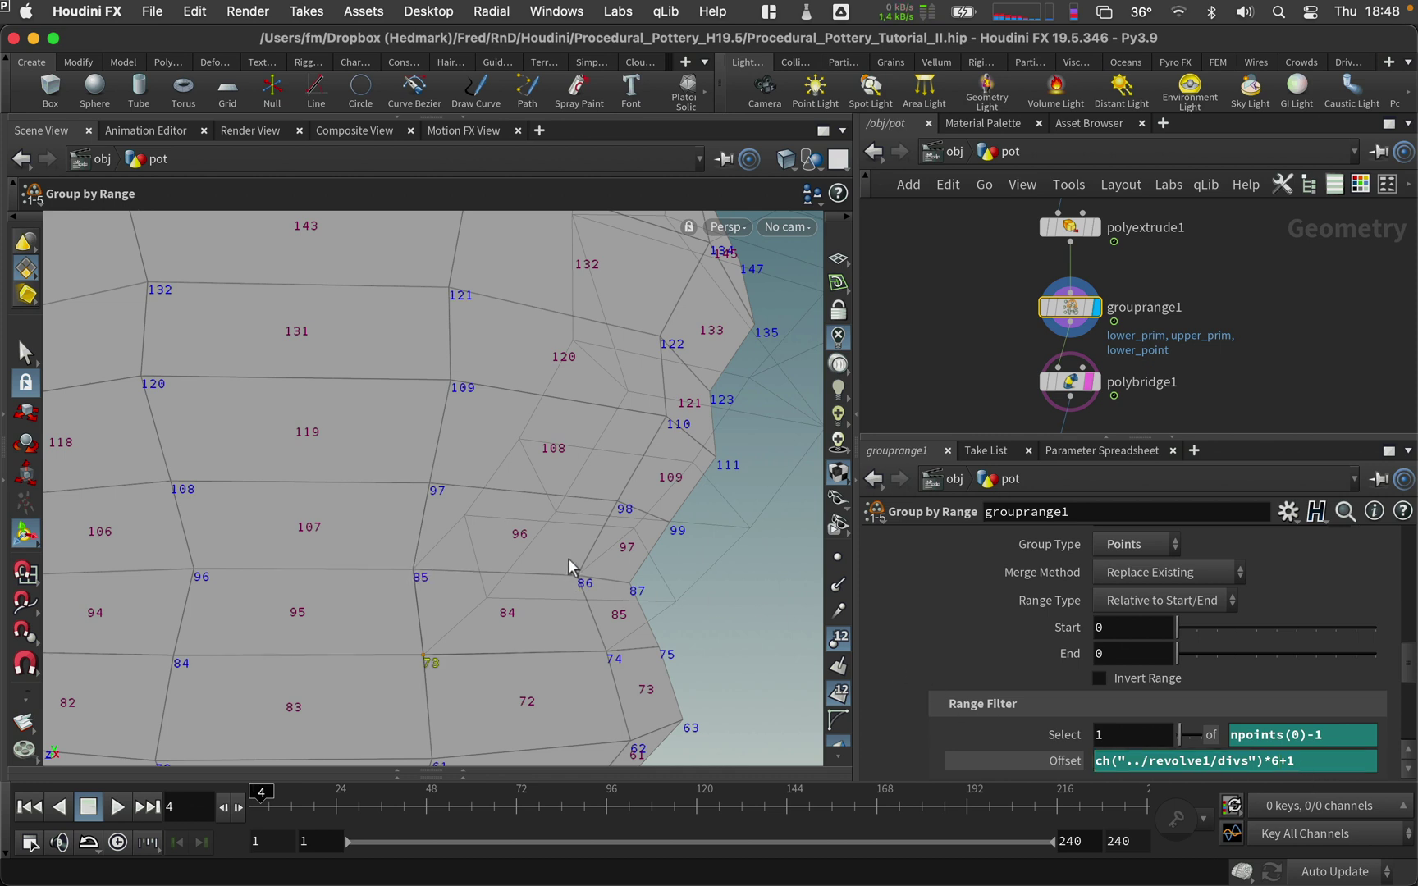
- Display polybridge1's bridged result and hide the viewport point numbers
click(1098, 386)
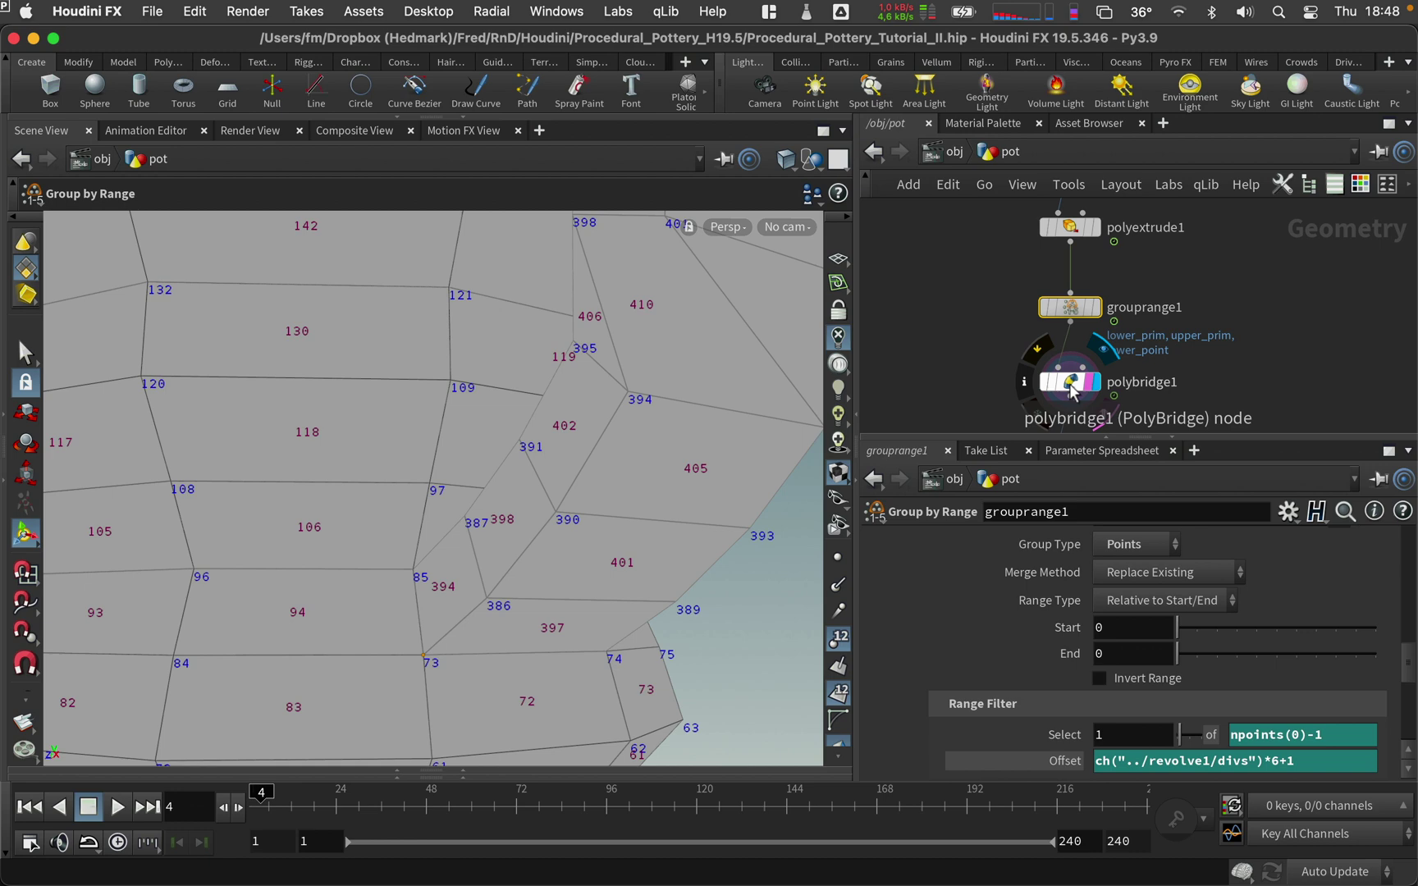
scroll(674, 358, down, 5)
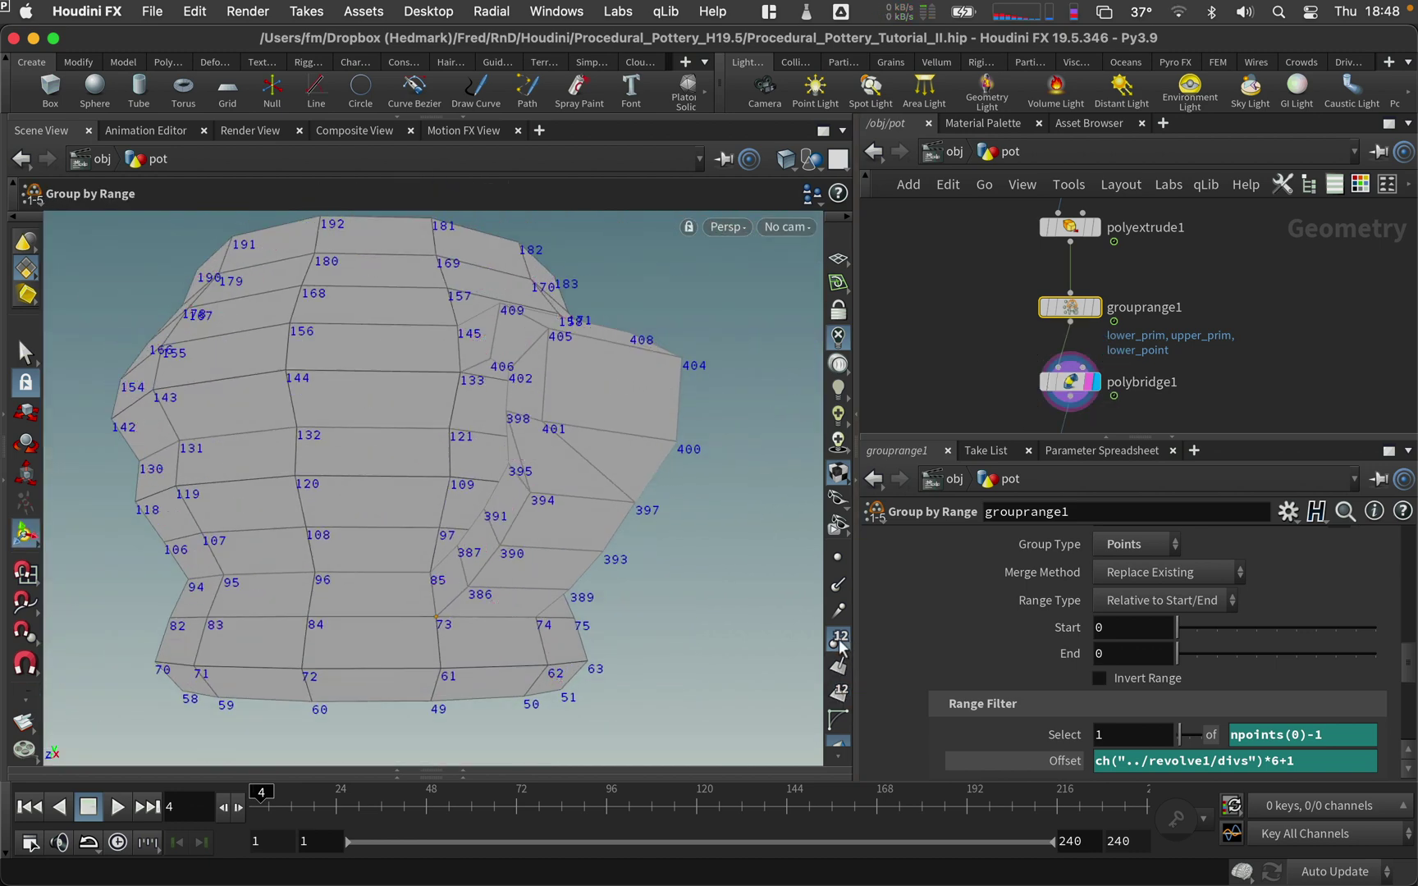
click(839, 641)
- Re-enable the upper_point group and copy its group name
drag(1407, 679, 1407, 703)
click(951, 676)
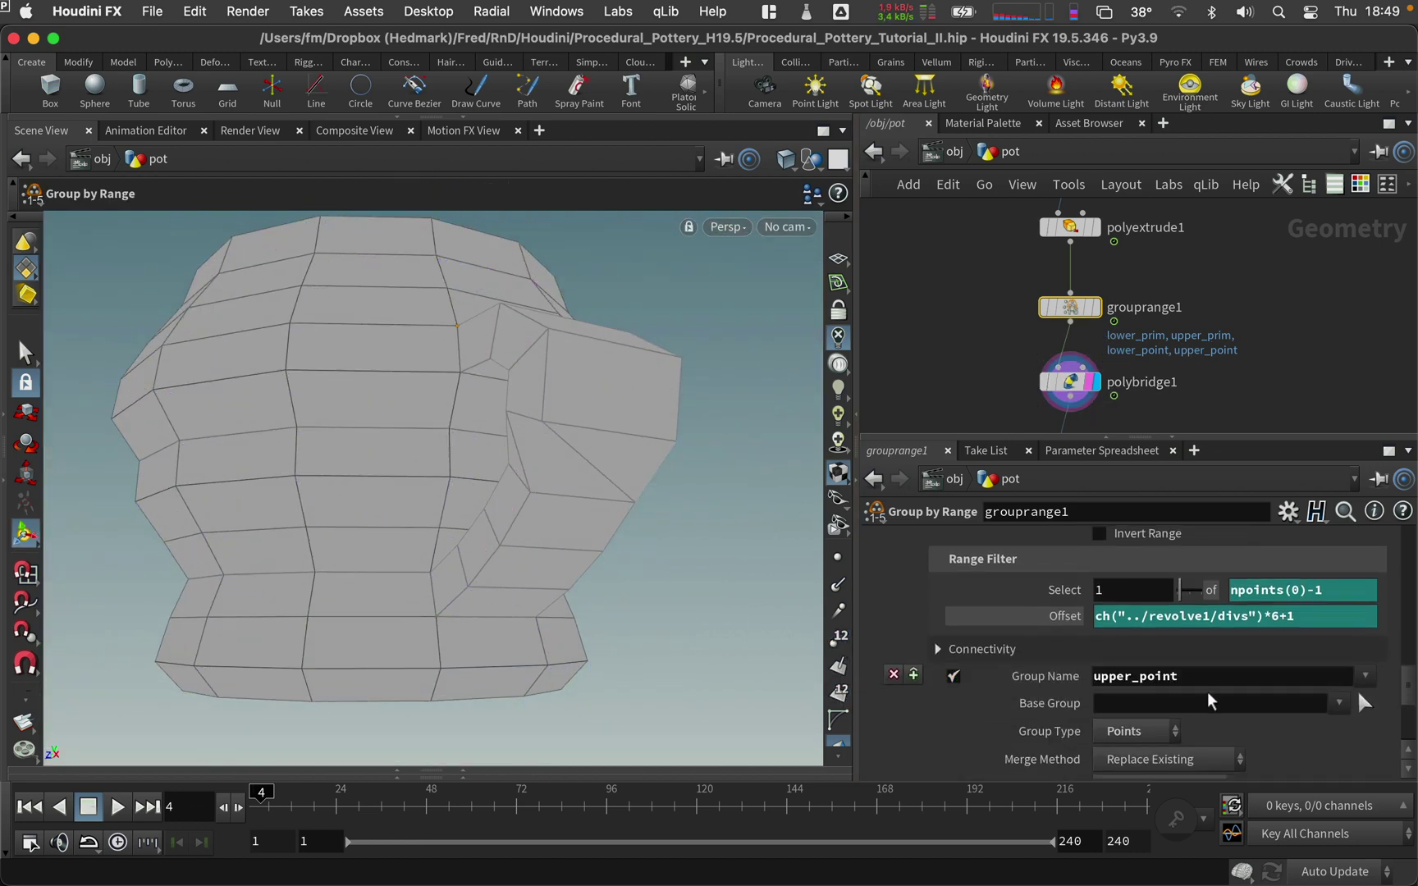
drag(1211, 677, 1067, 672)
key(super+c)
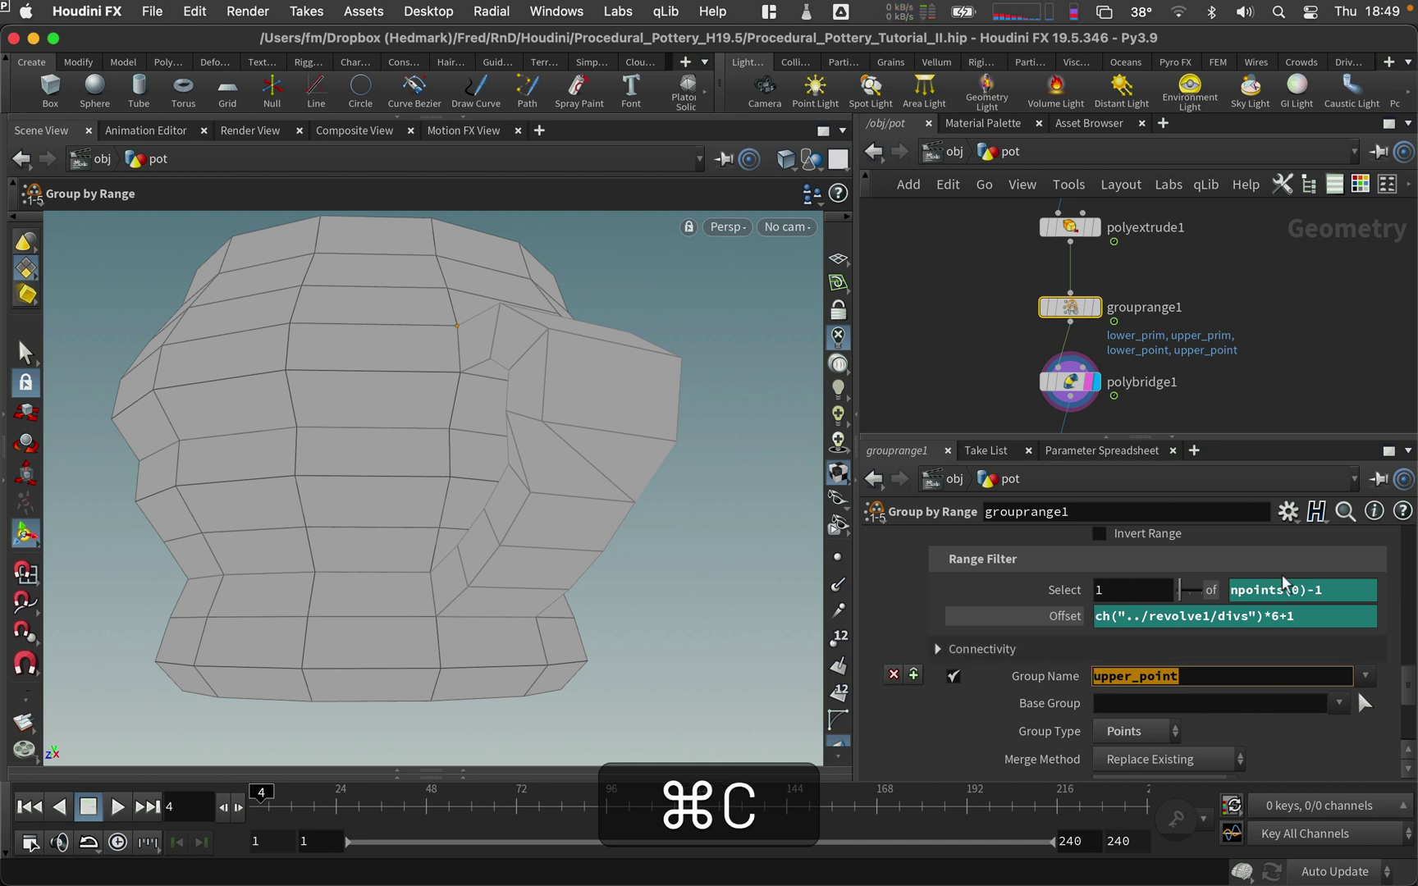
- Replace 145 with upper_point as polybridge1's second explicit pair point
click(1069, 381)
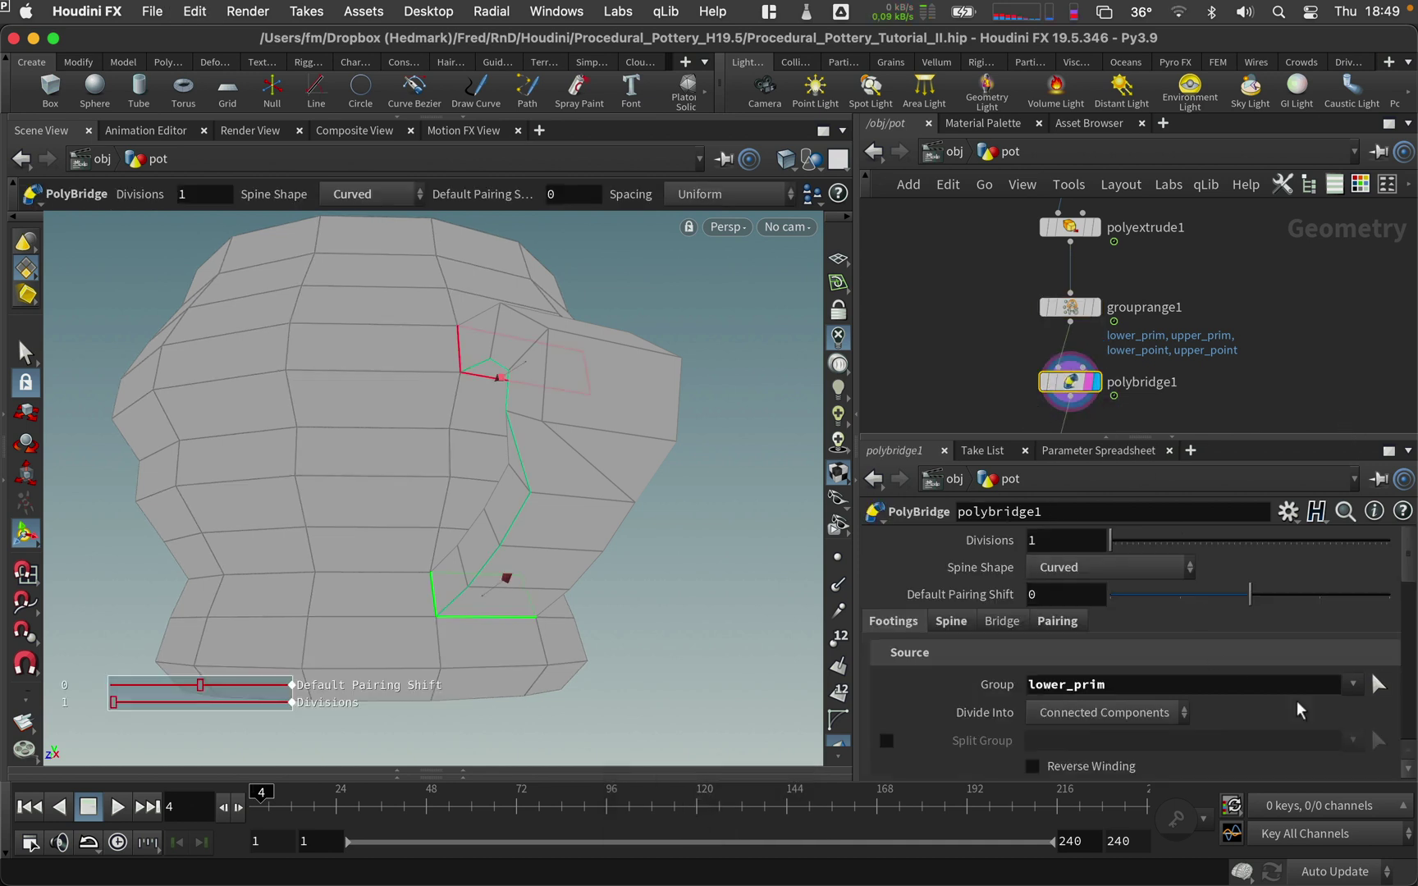
scroll(1408, 573, down, 5)
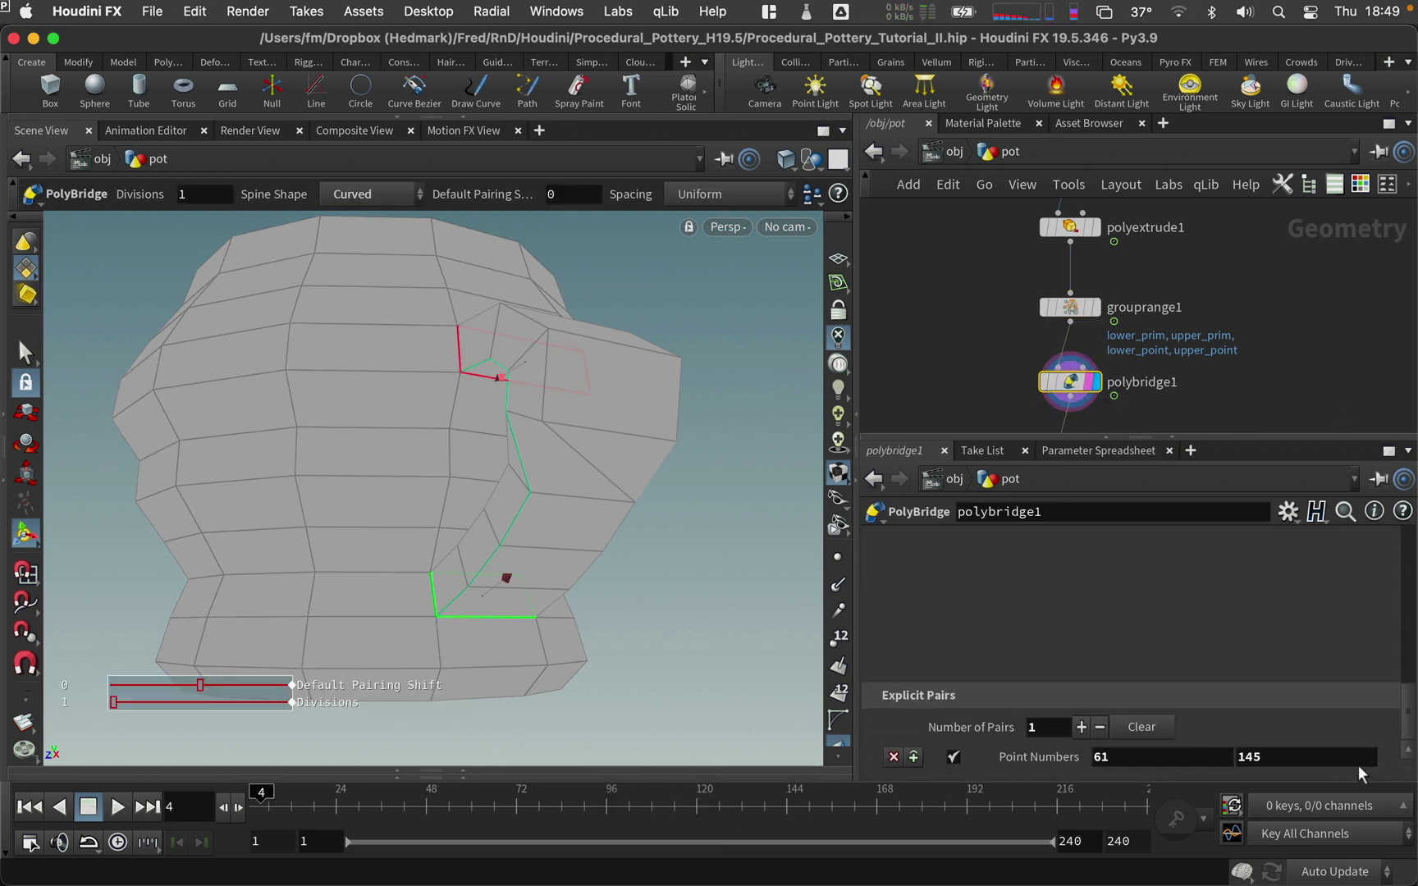
key(super+v)
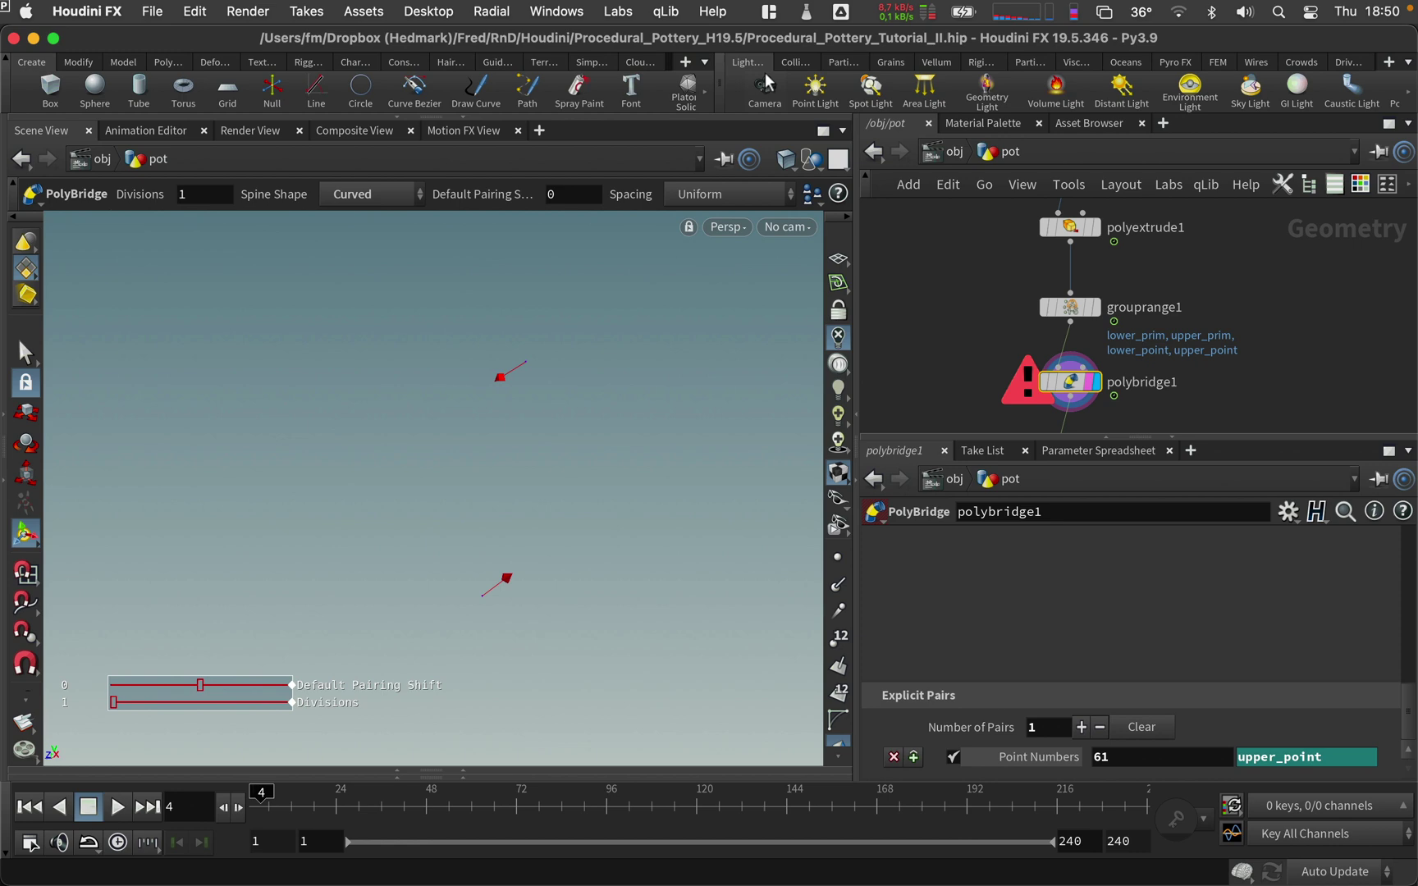
click(714, 13)
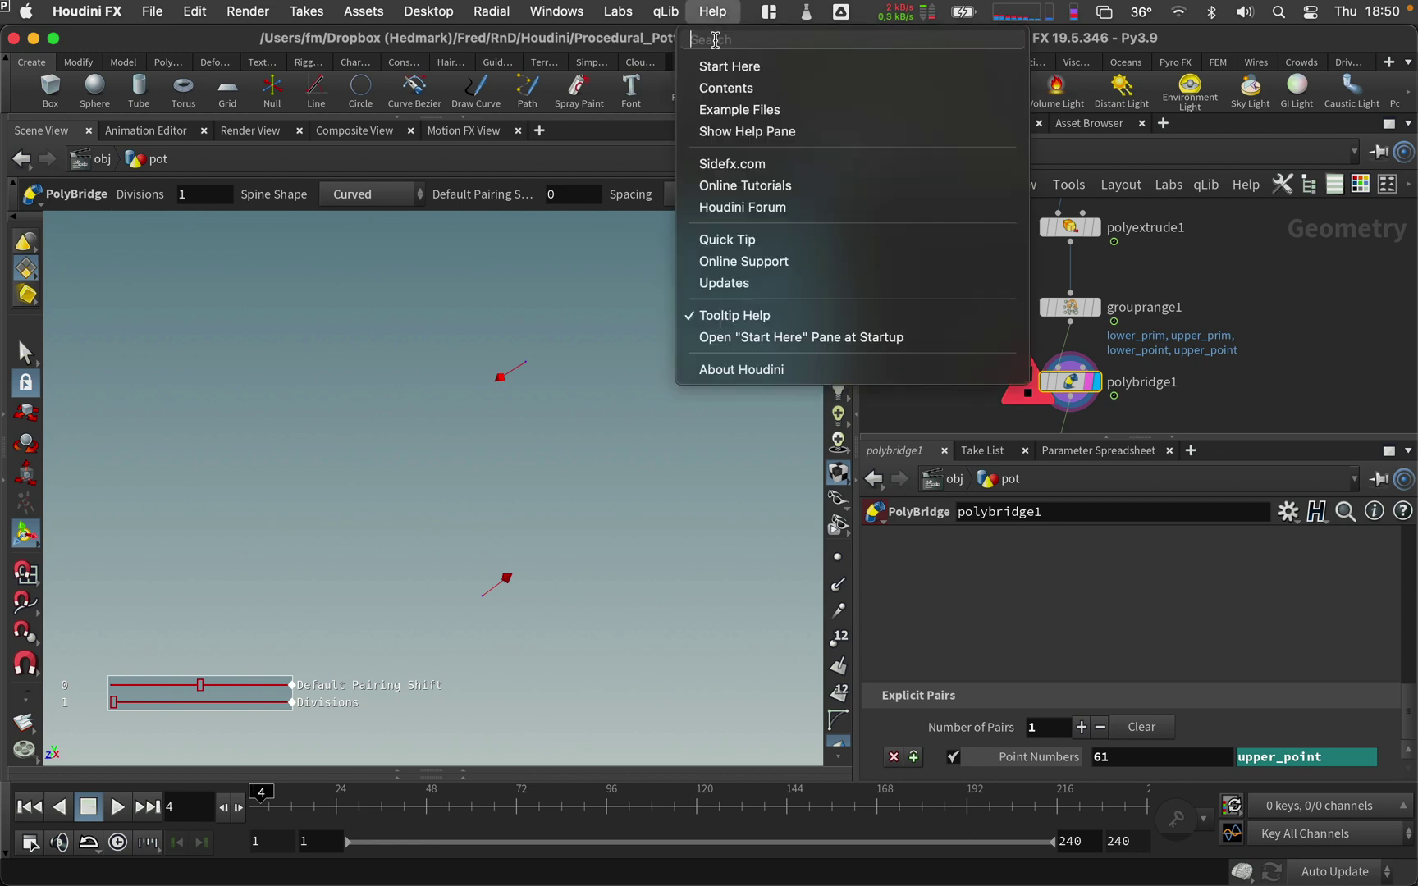
- Search the help for the pointlist expression and select its usage syntax
click(725, 86)
click(780, 227)
text(pointlist)
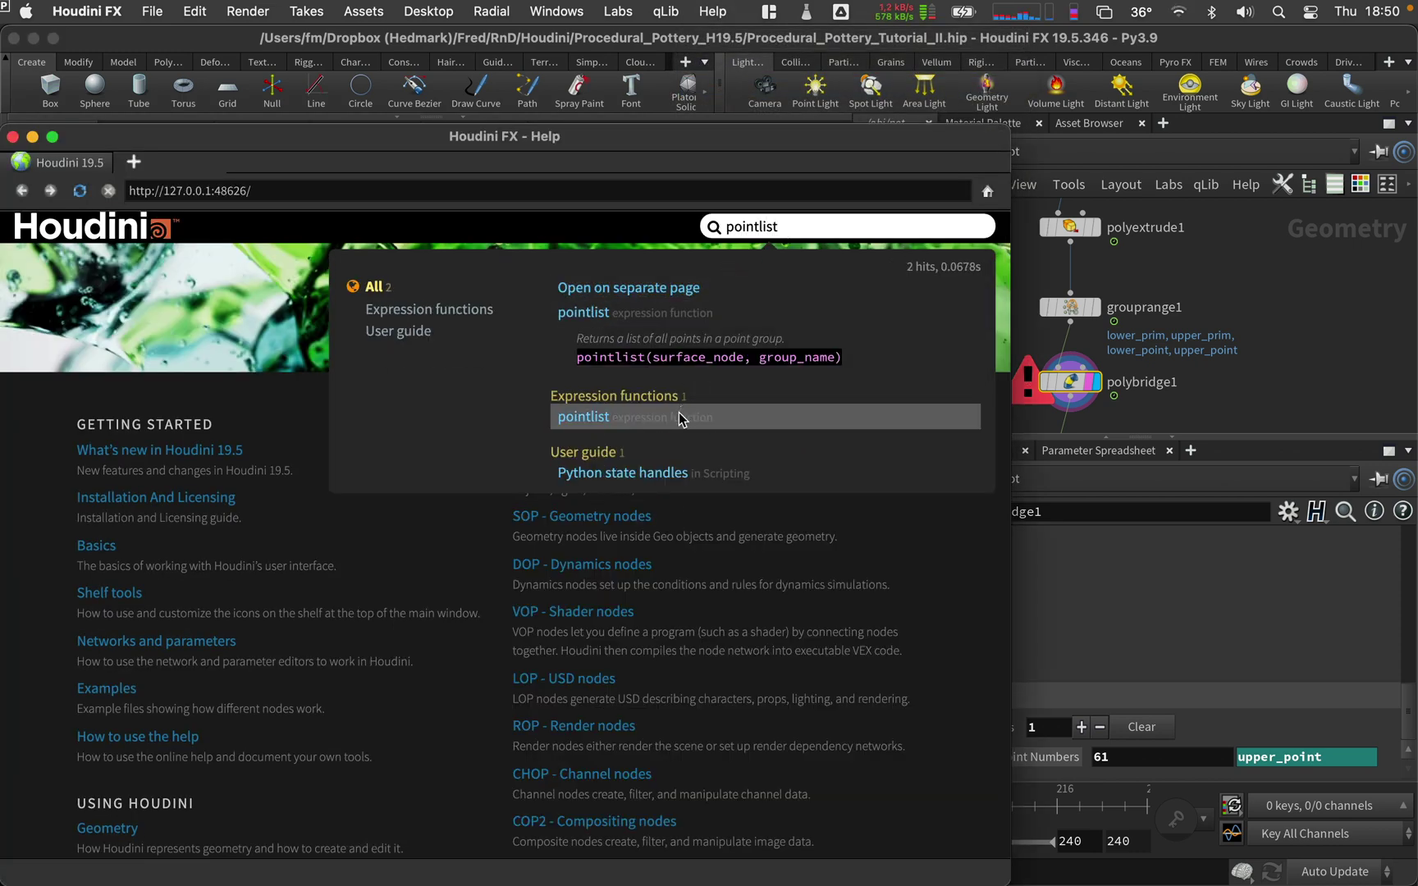
click(680, 419)
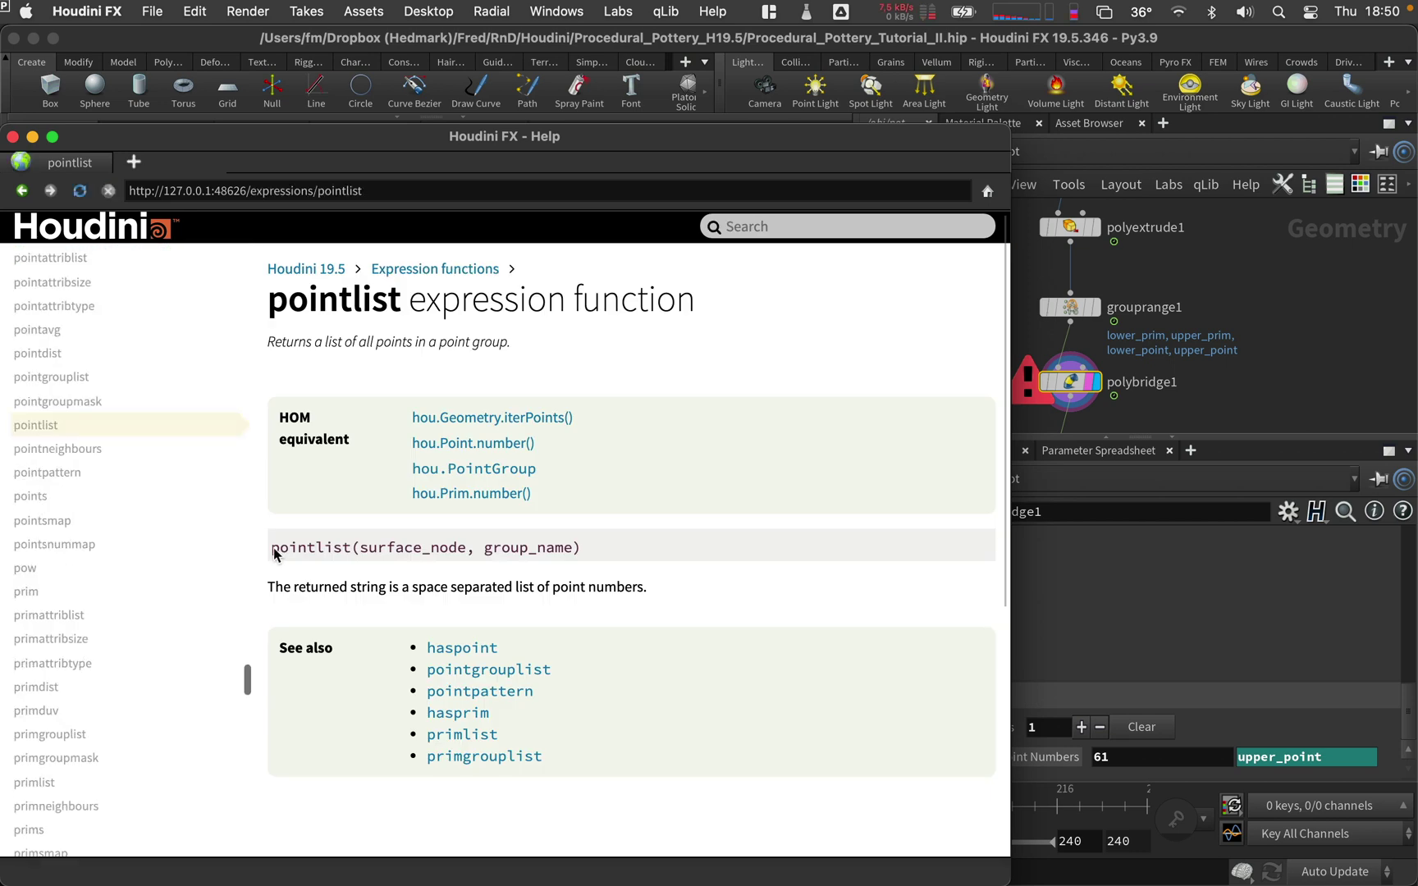
drag(272, 553, 581, 550)
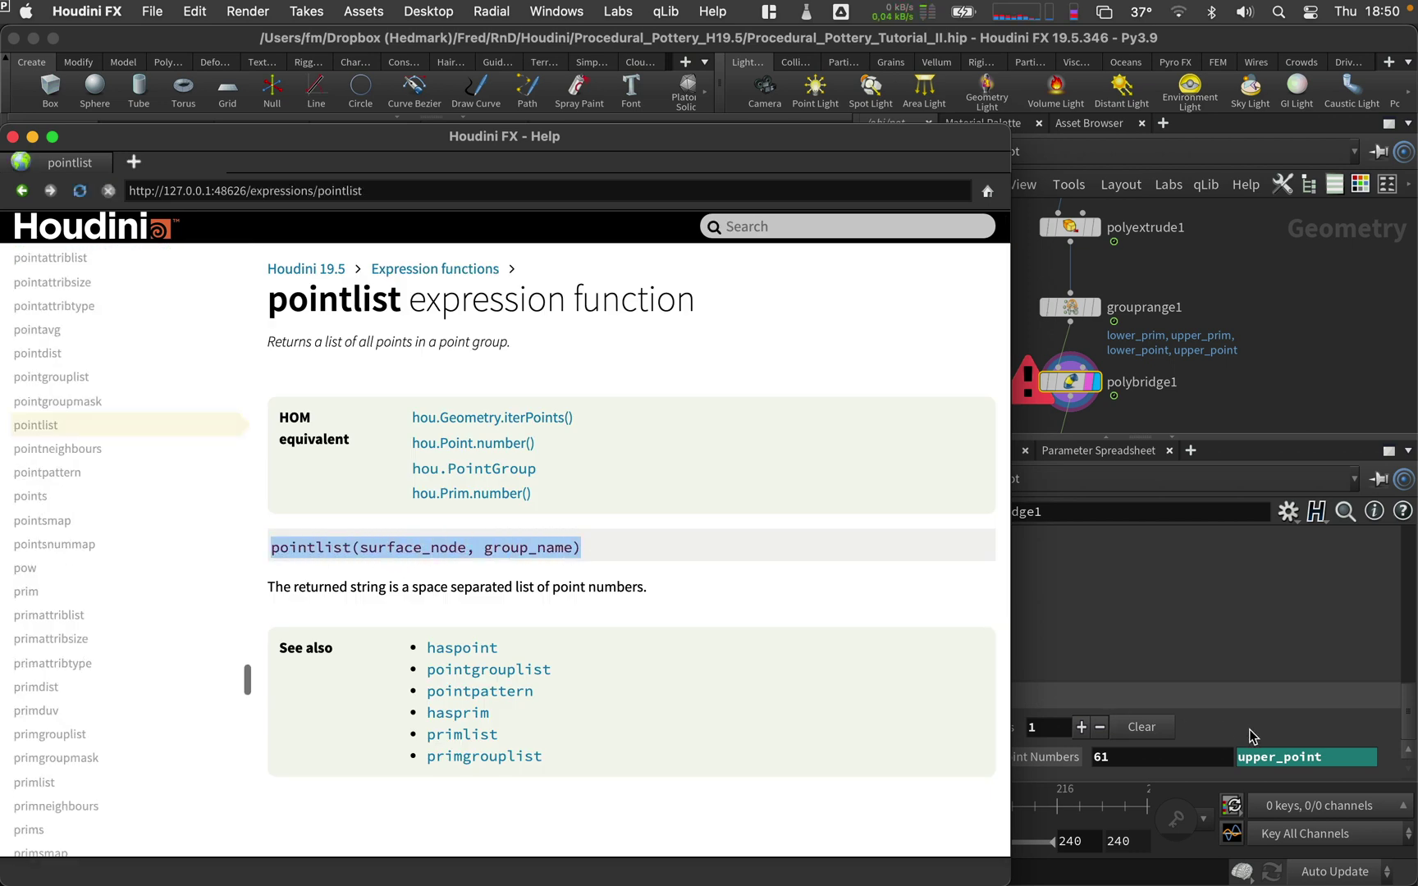
- Set polybridge1's second Point Numbers field to pointlist(0, upper_point)
click(1269, 761)
text(pointlist)
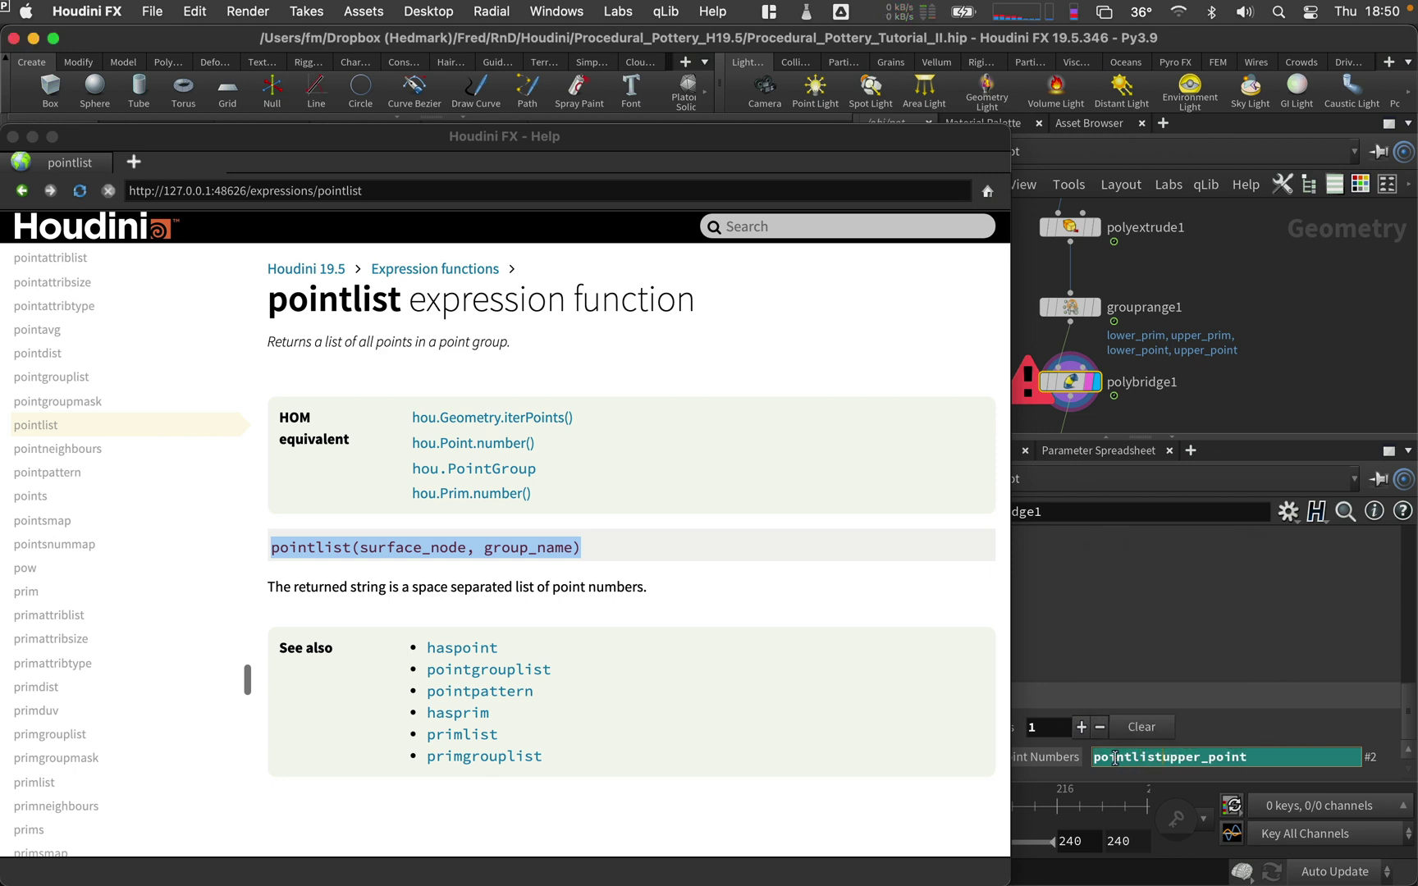
text((0)
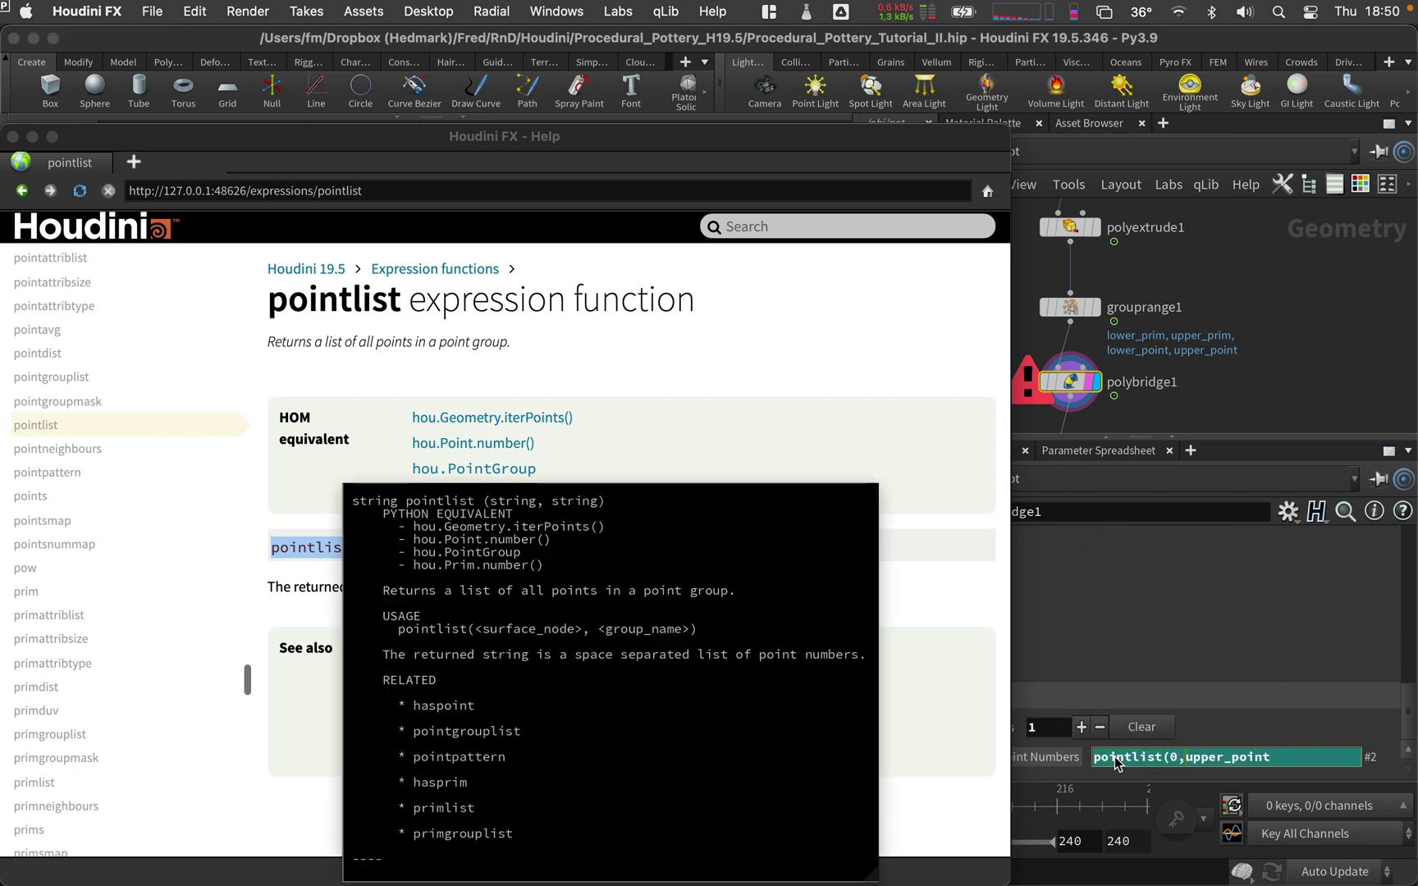
text(,)
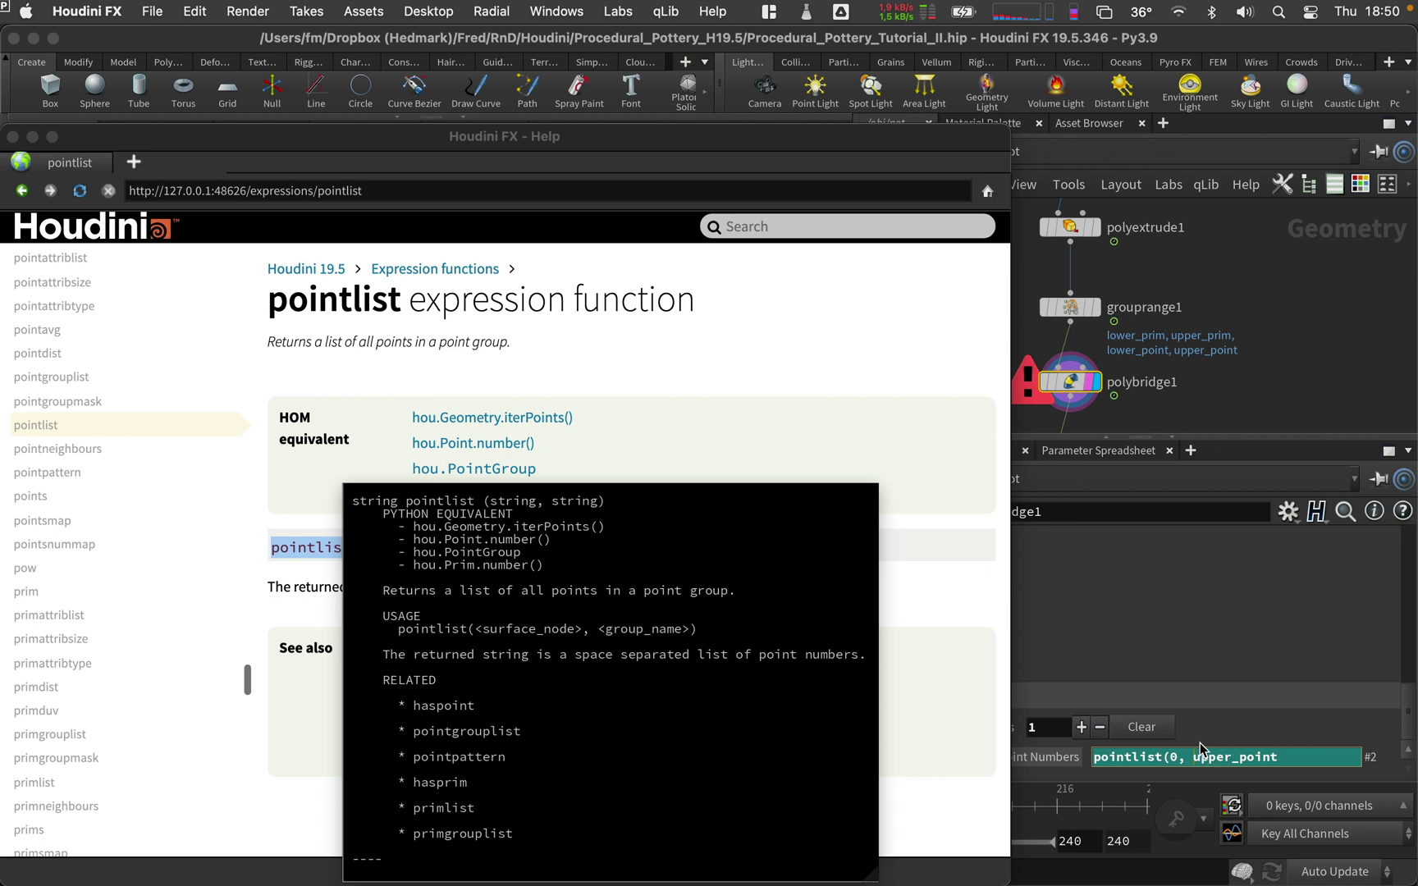
click(1292, 756)
text())
key(Return)
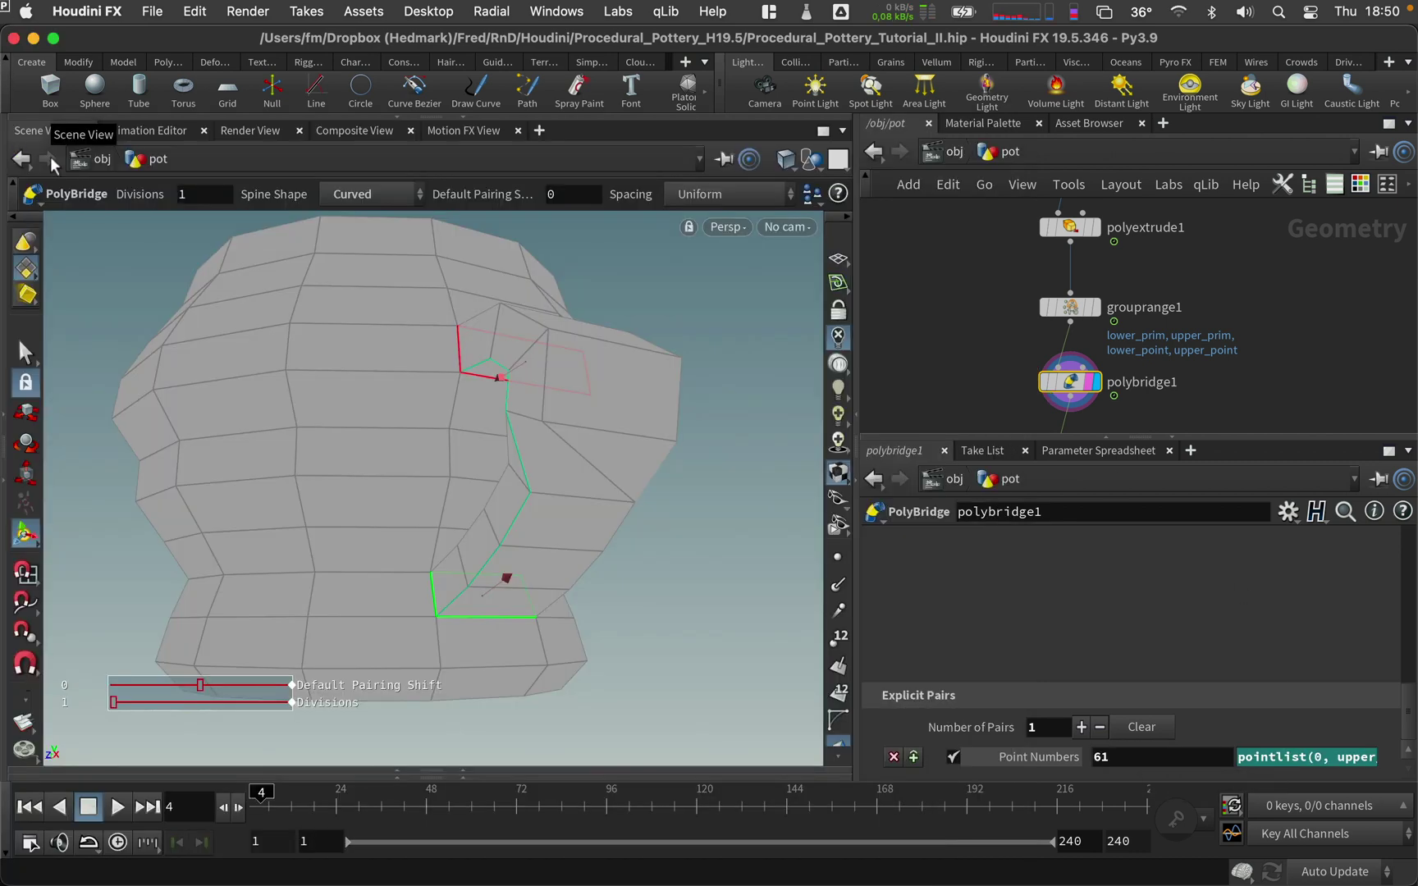
- Replace the first Point Numbers value 61 with pointlist(0, lower_point), then preview the handle across frames
click(14, 137)
click(1311, 757)
drag(1310, 756, 1074, 736)
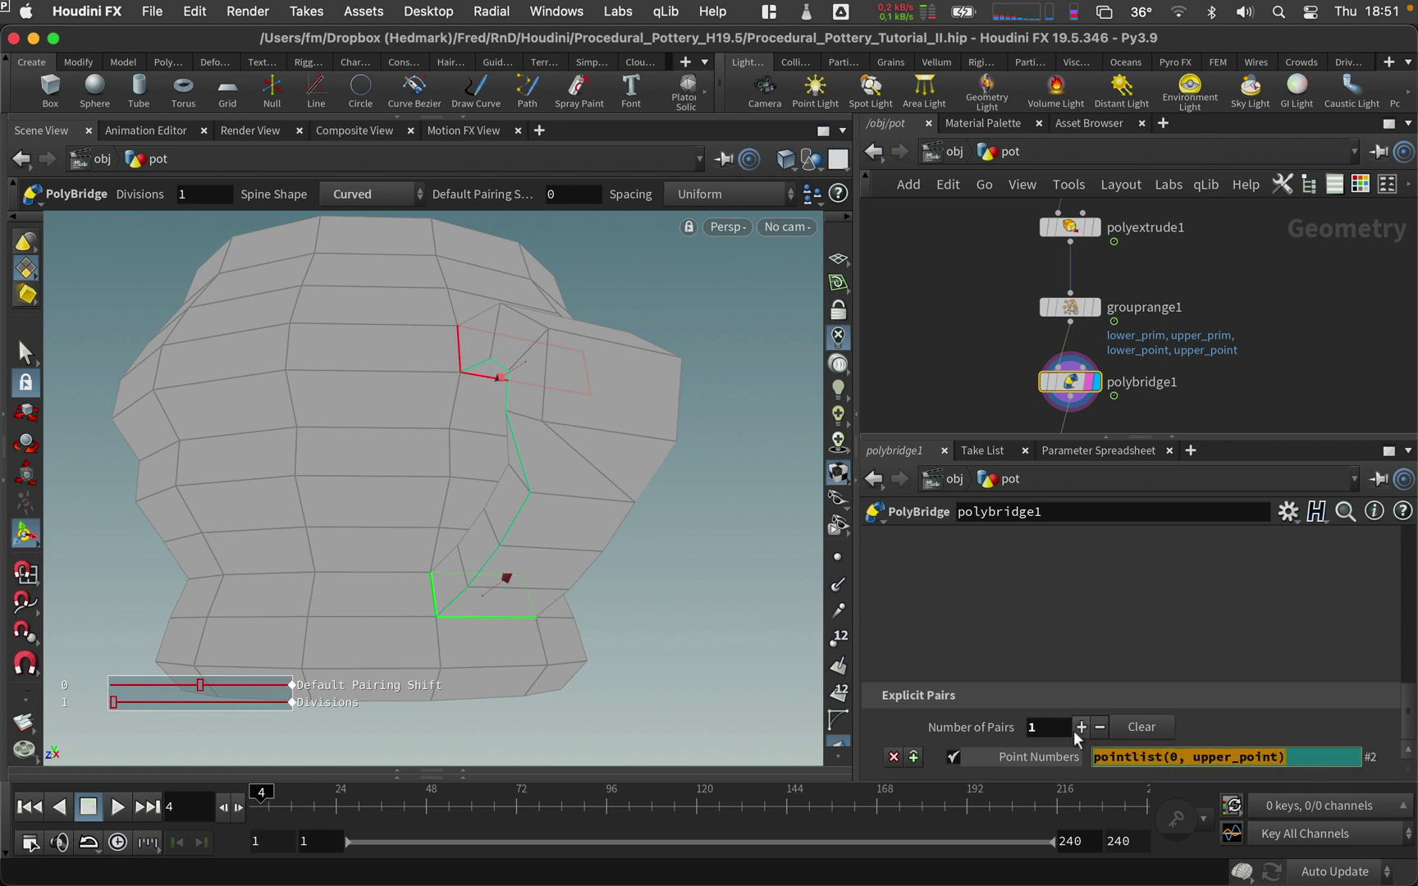
key(super+c)
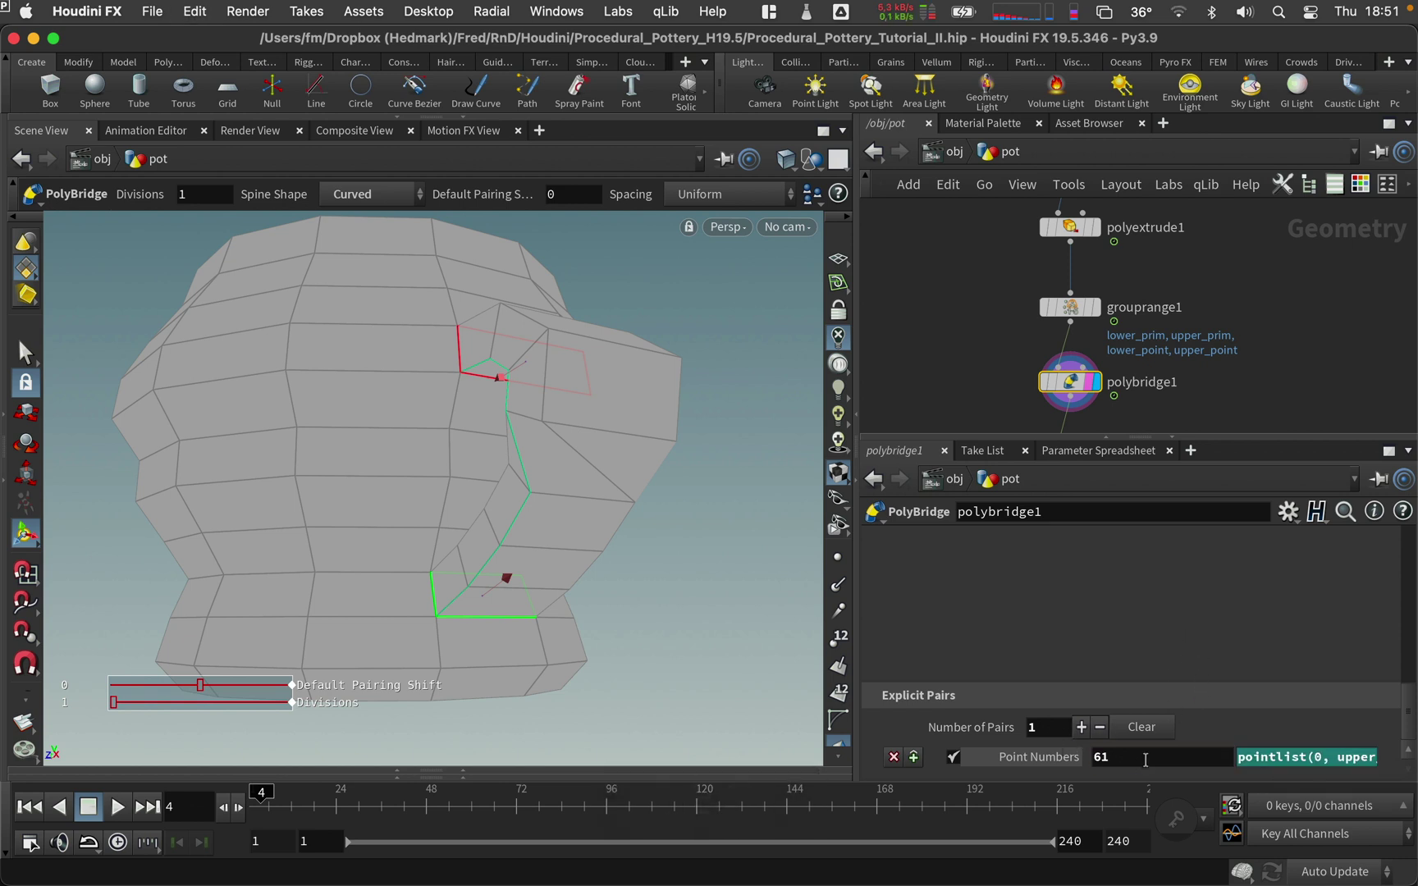
key(super+v)
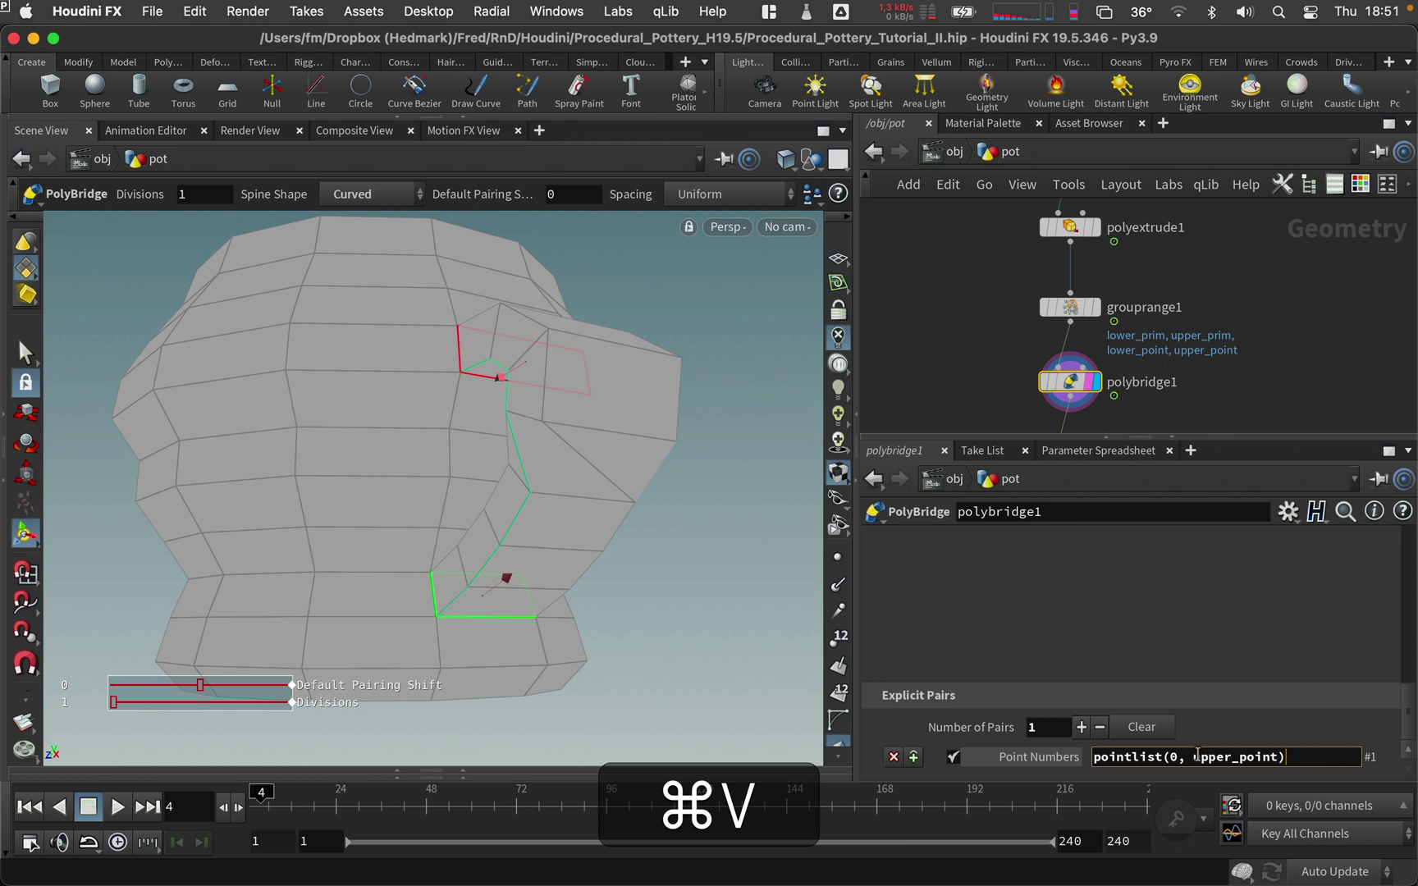
text(lower)
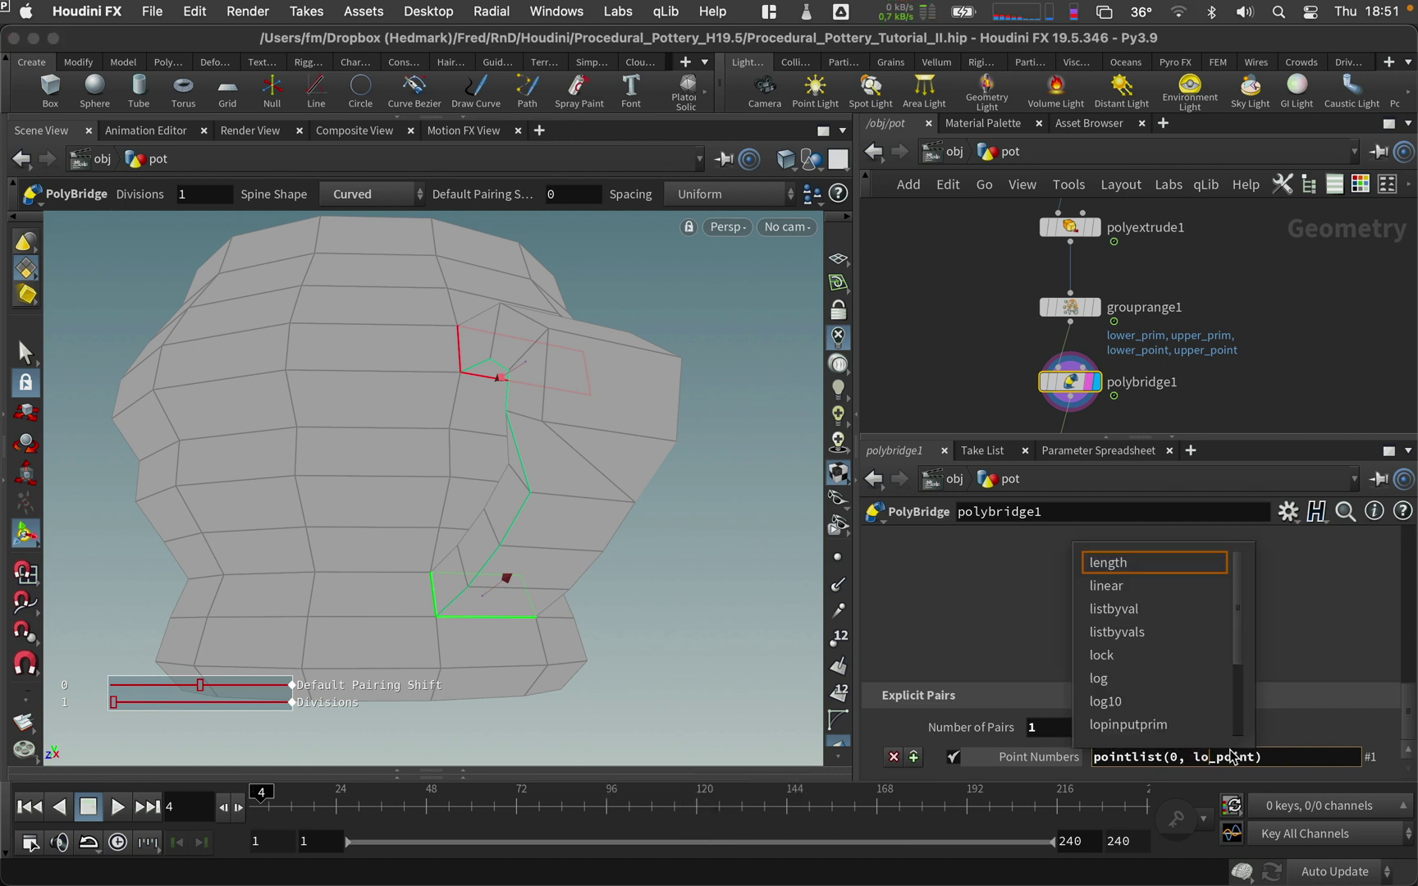
key(super+v)
key(Return)
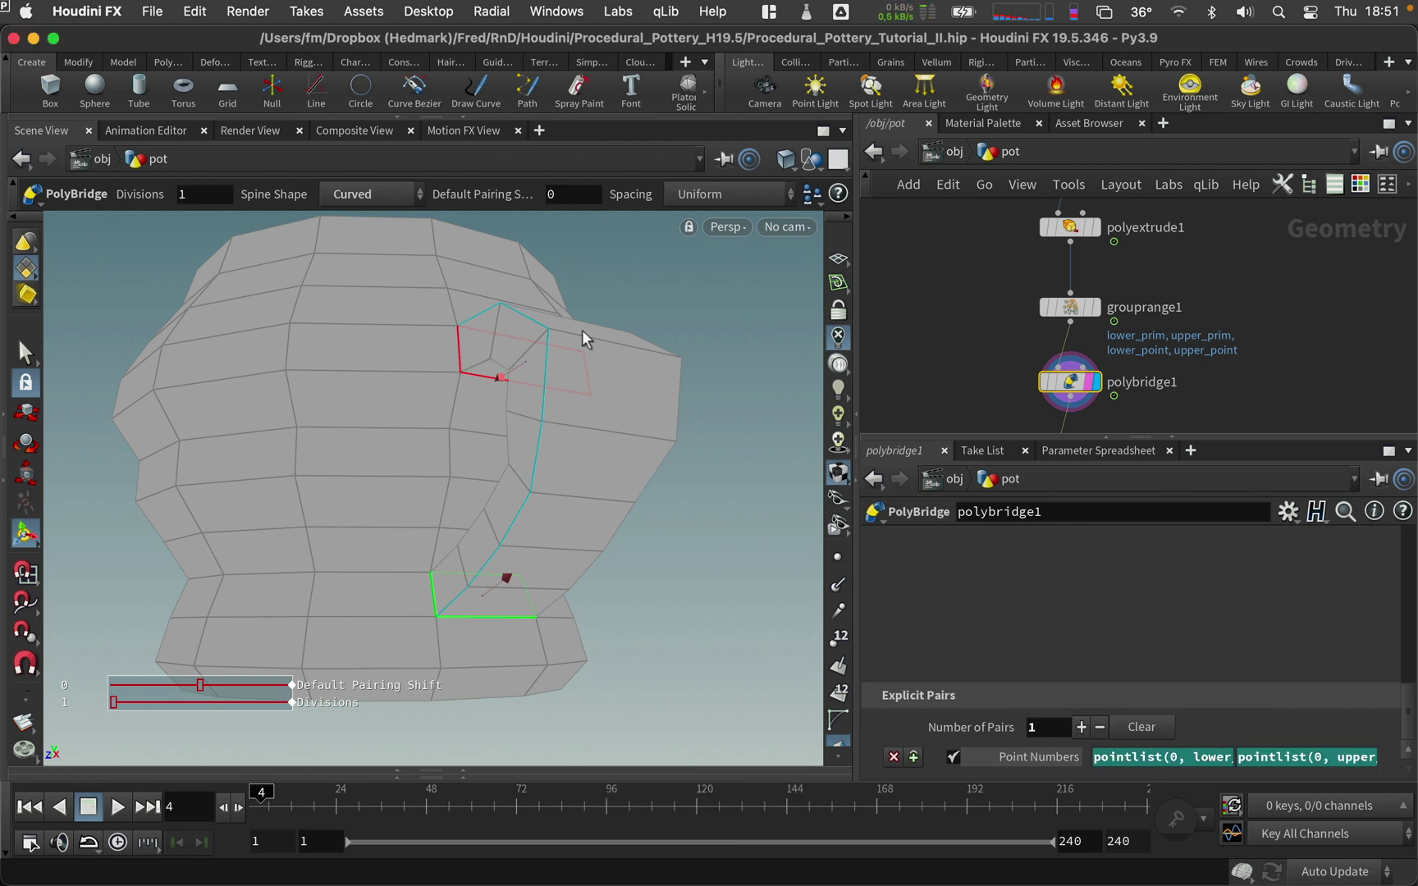
alt+drag(551, 339, 561, 348)
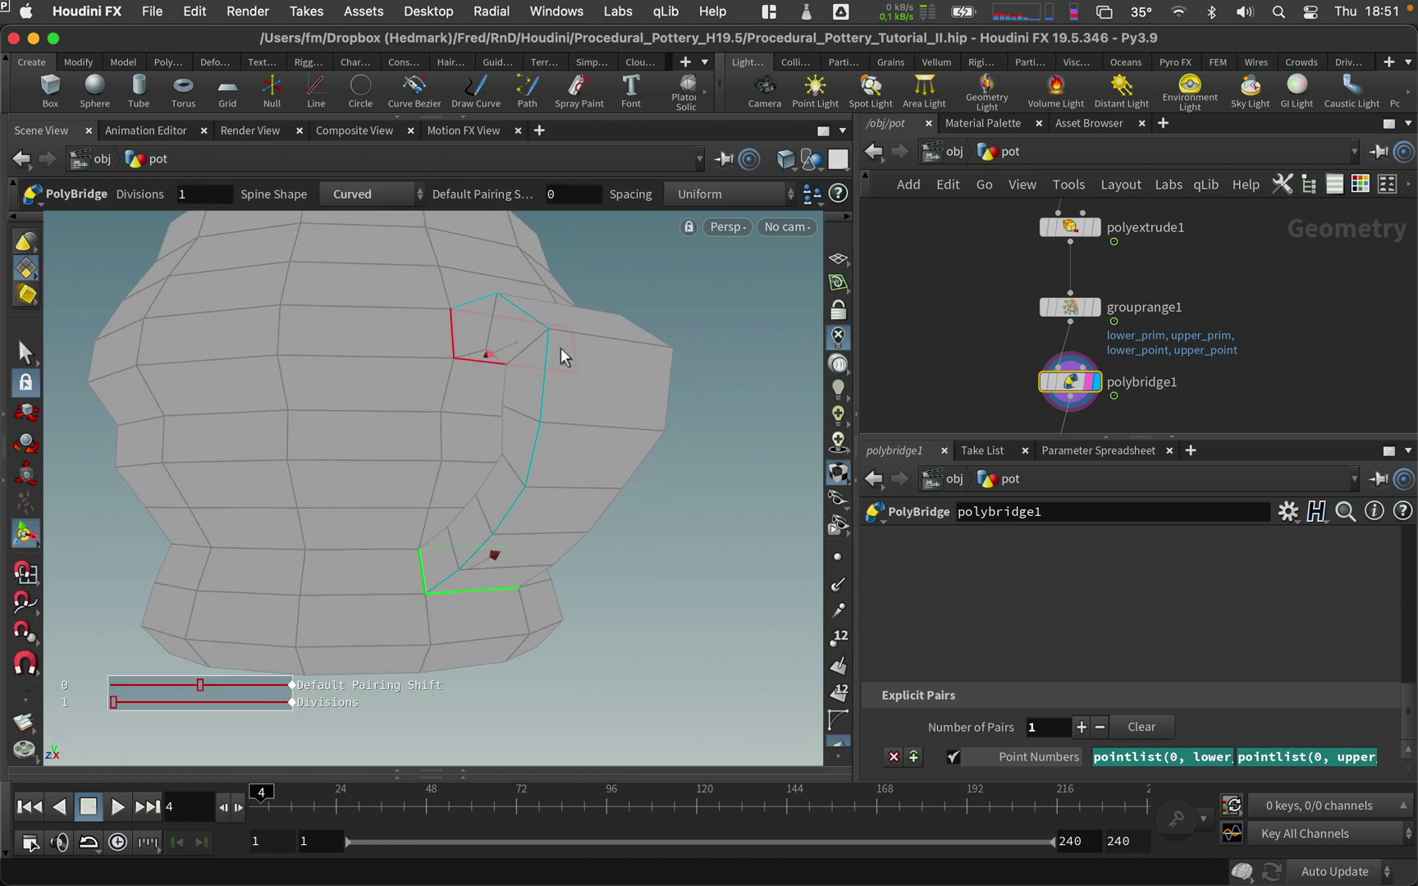
mouse_move(264, 793)
mouse_down()
mouse_move(290, 793)
mouse_move(263, 793)
mouse_up()
scroll(1023, 245, up, 8)
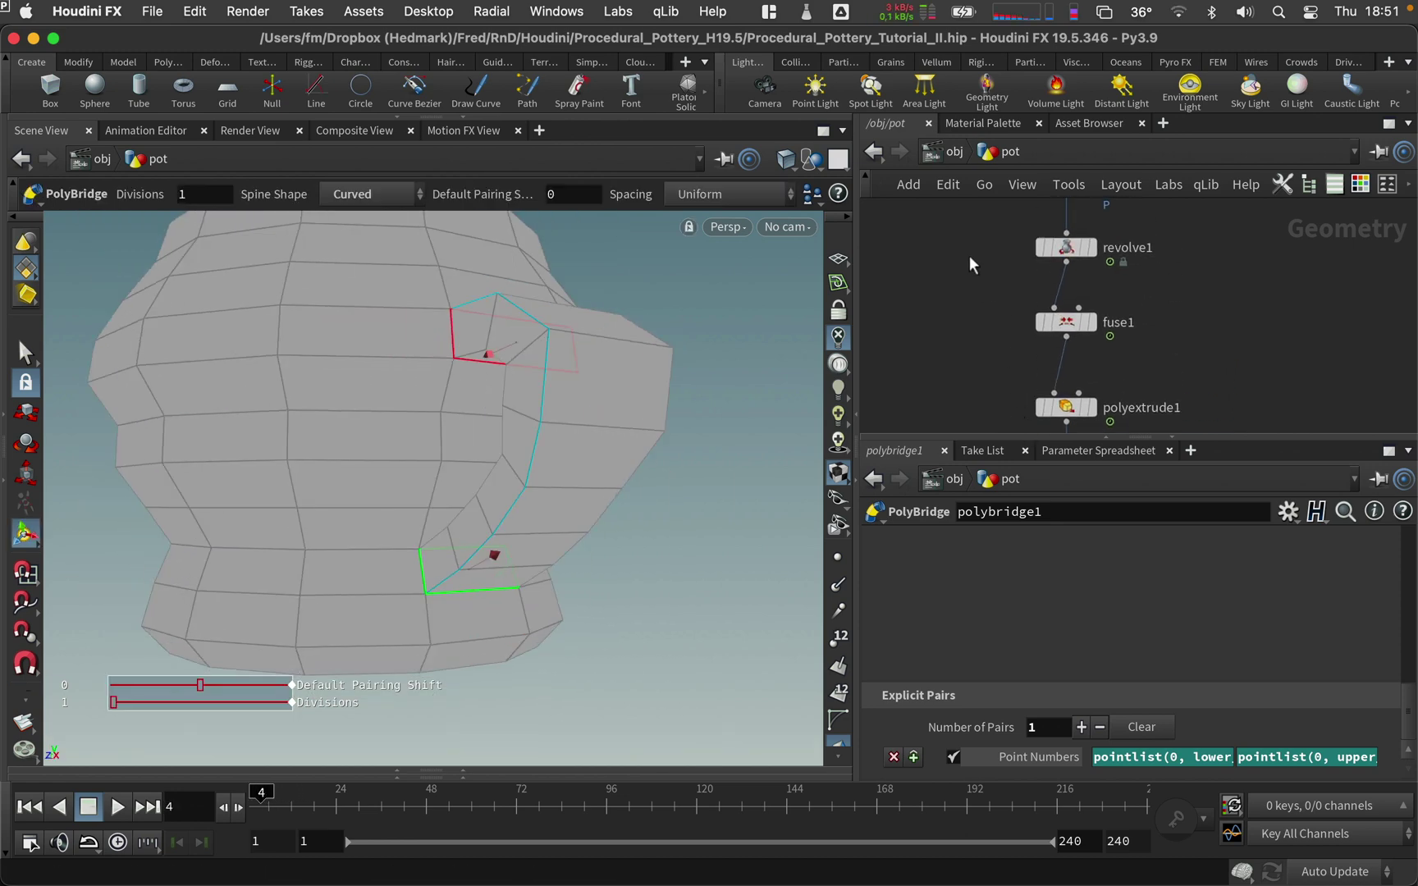
- Raise revolve1's Divisions from 12 to 19
click(1054, 278)
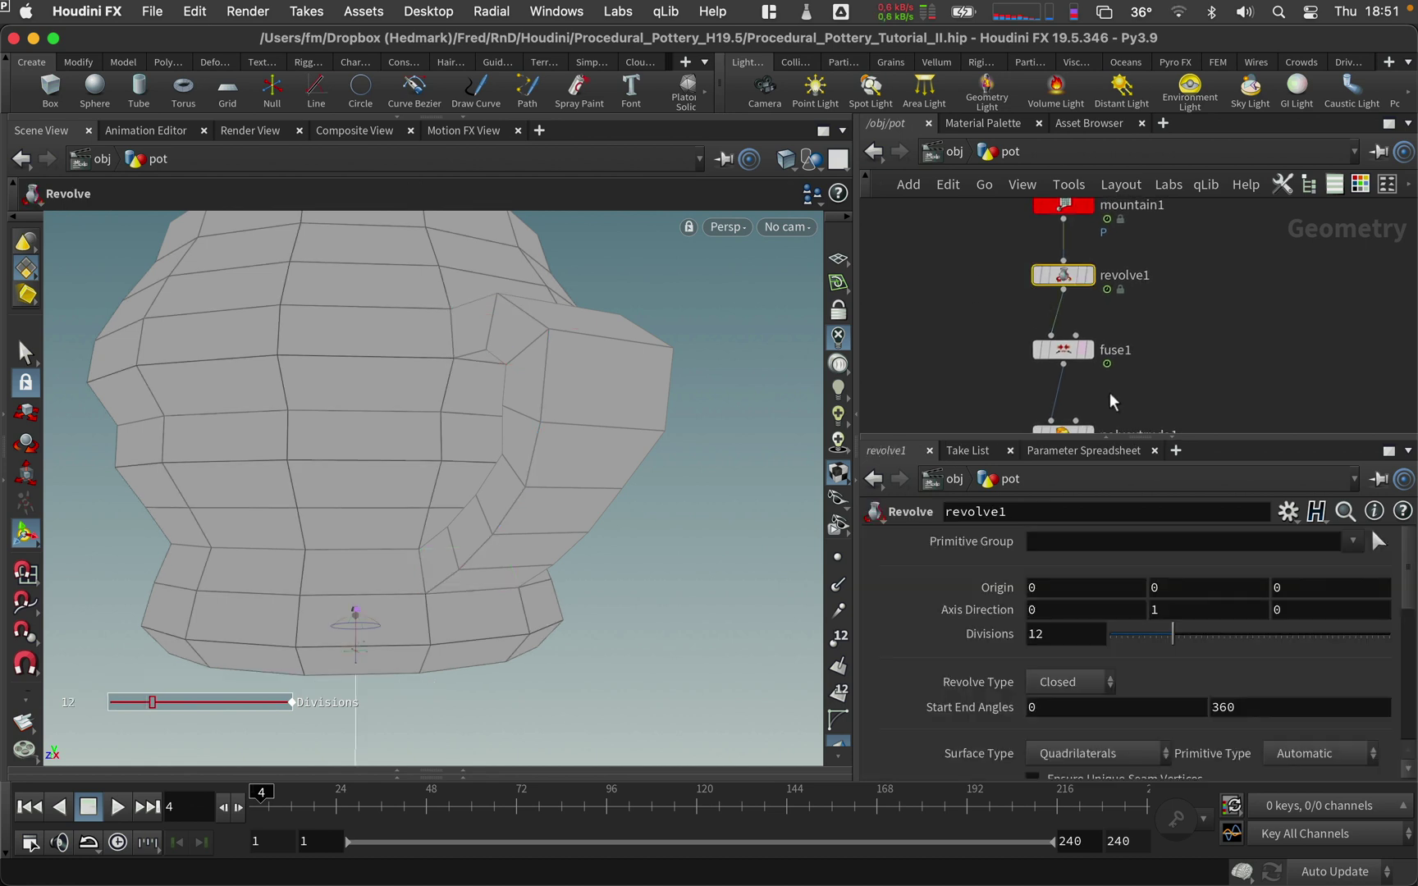
drag(1174, 637, 1213, 634)
scroll(1223, 370, down, 3)
scroll(1222, 370, down, 3)
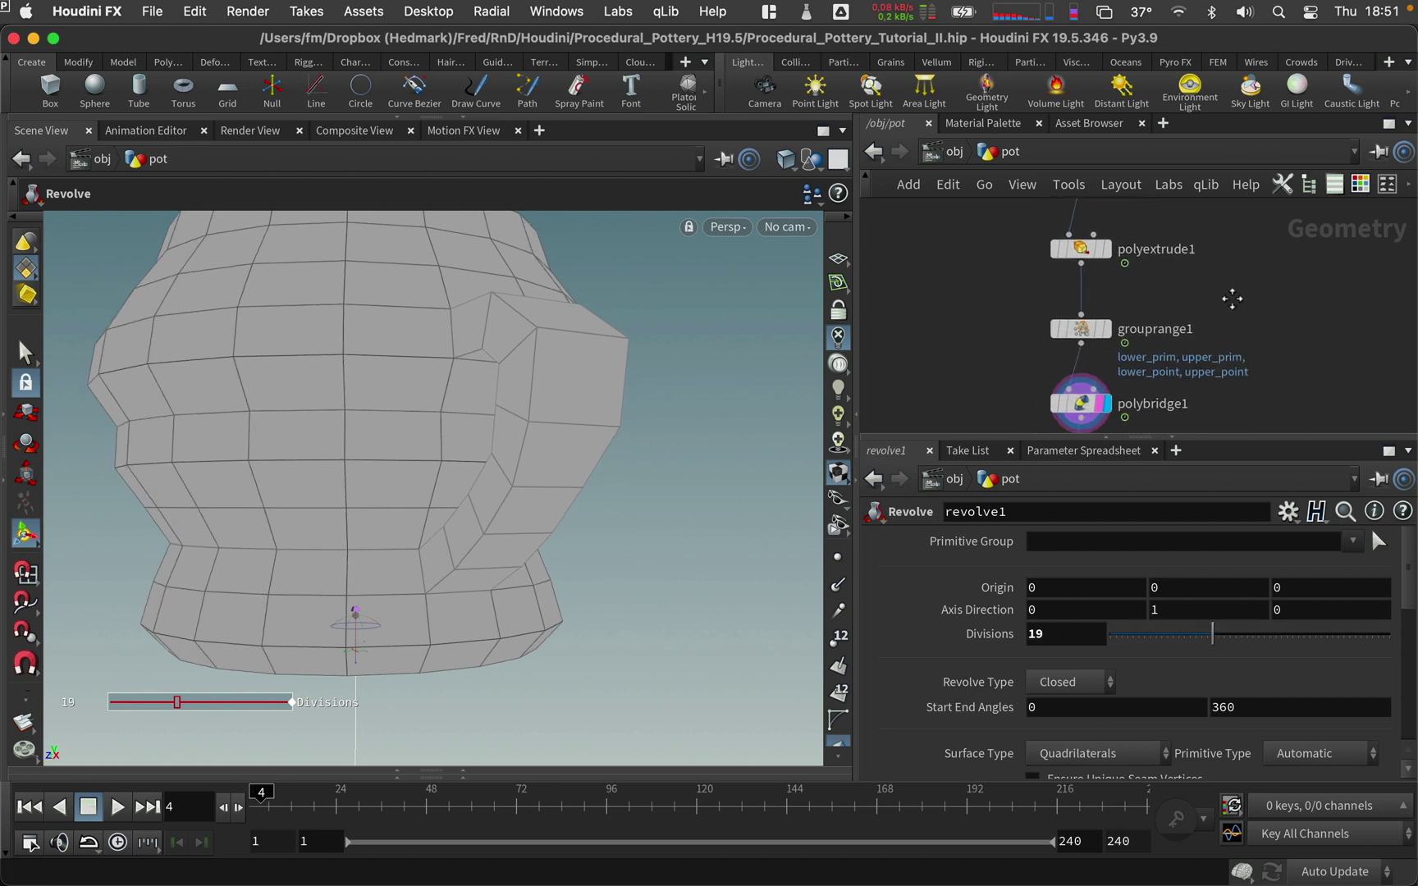
scroll(1214, 365, down, 4)
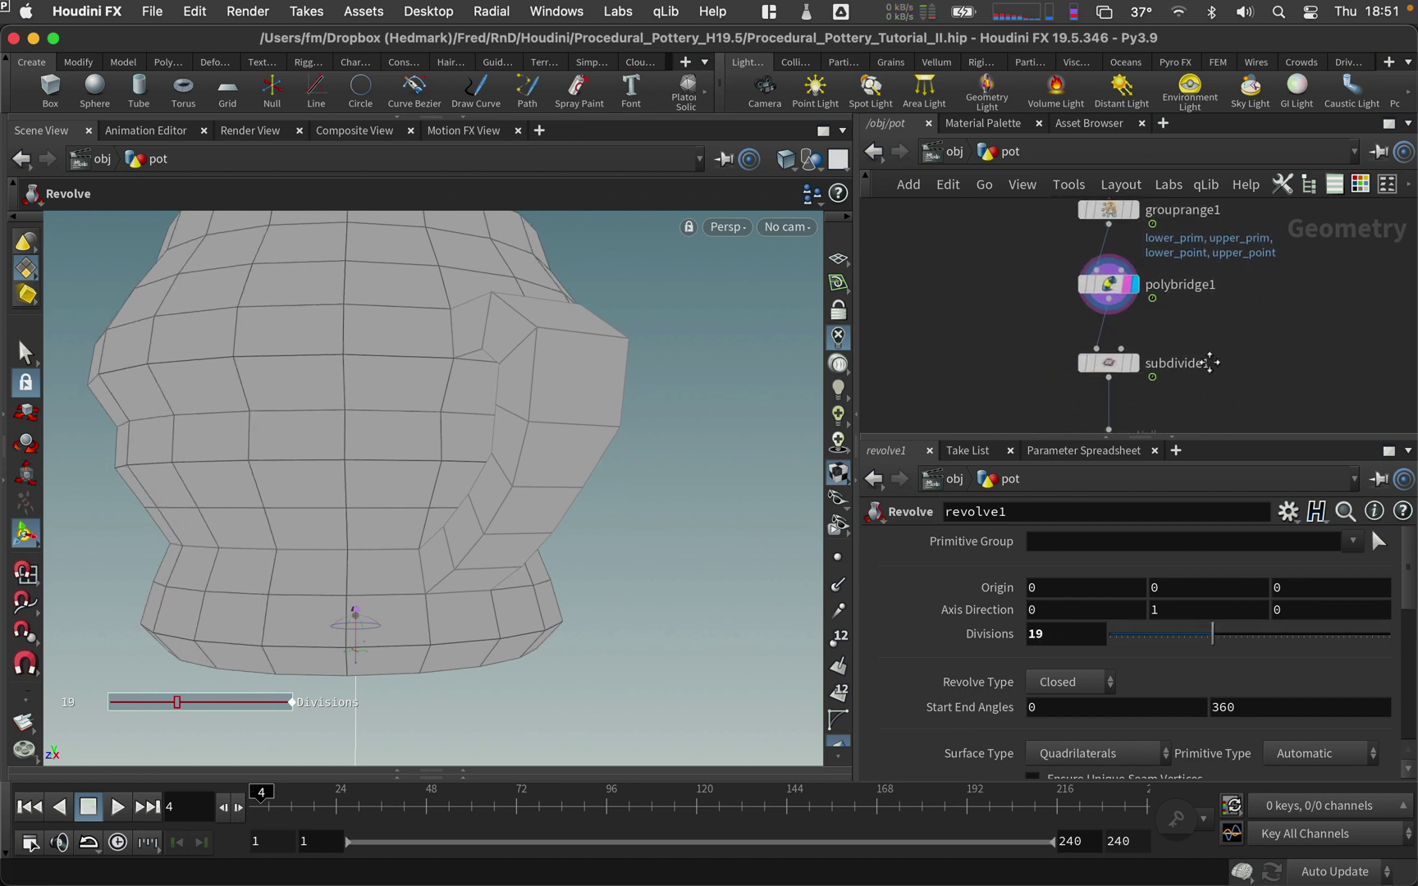
scroll(1182, 361, down, 3)
- Display OUT_pot with high-quality lighting and return the timeline to frame 1
click(1144, 354)
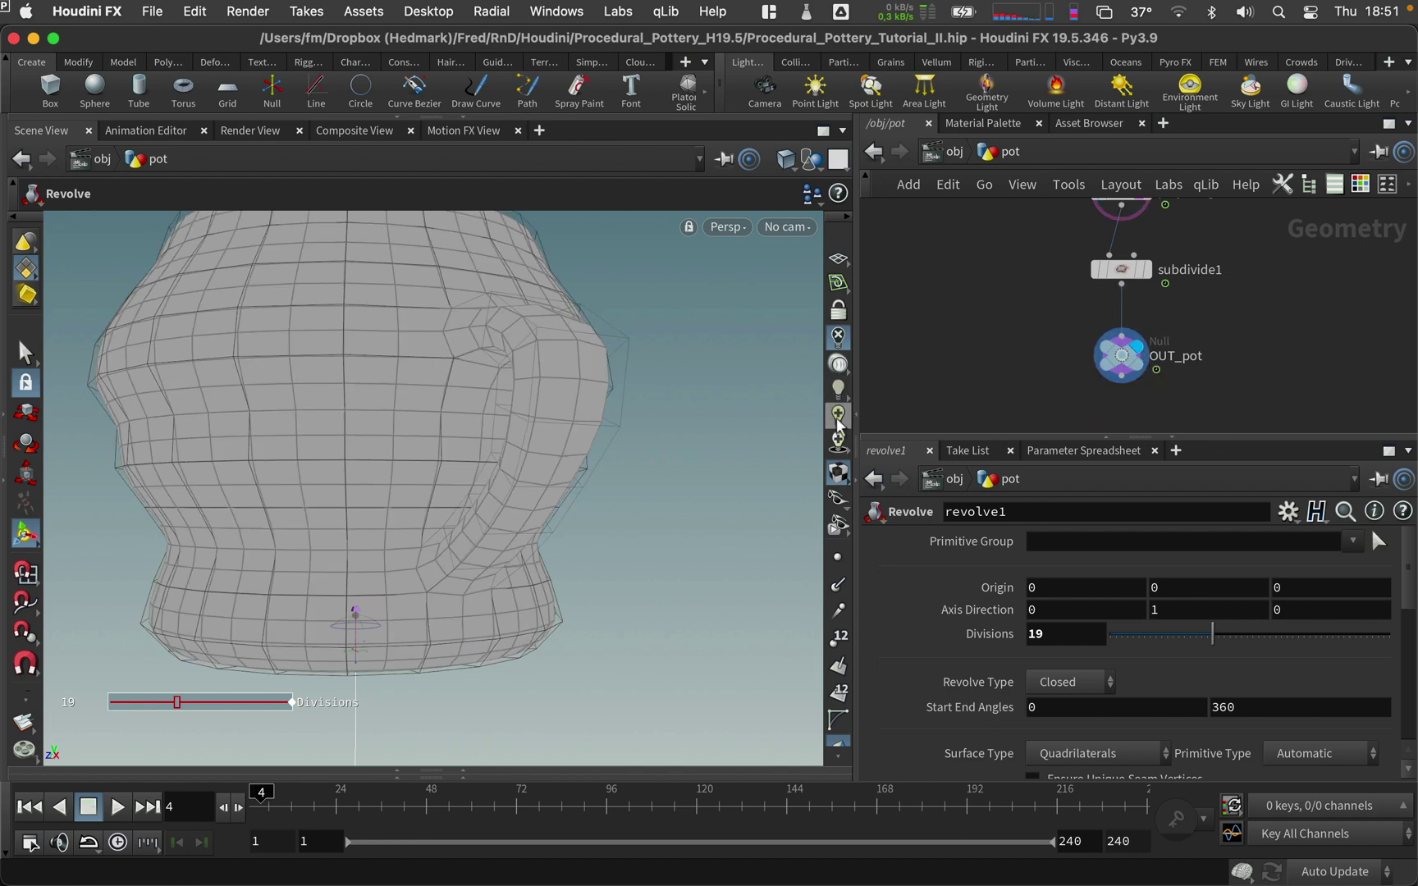
click(838, 444)
drag(630, 454, 623, 497)
click(1122, 356)
middle_drag(1161, 247, 1212, 284)
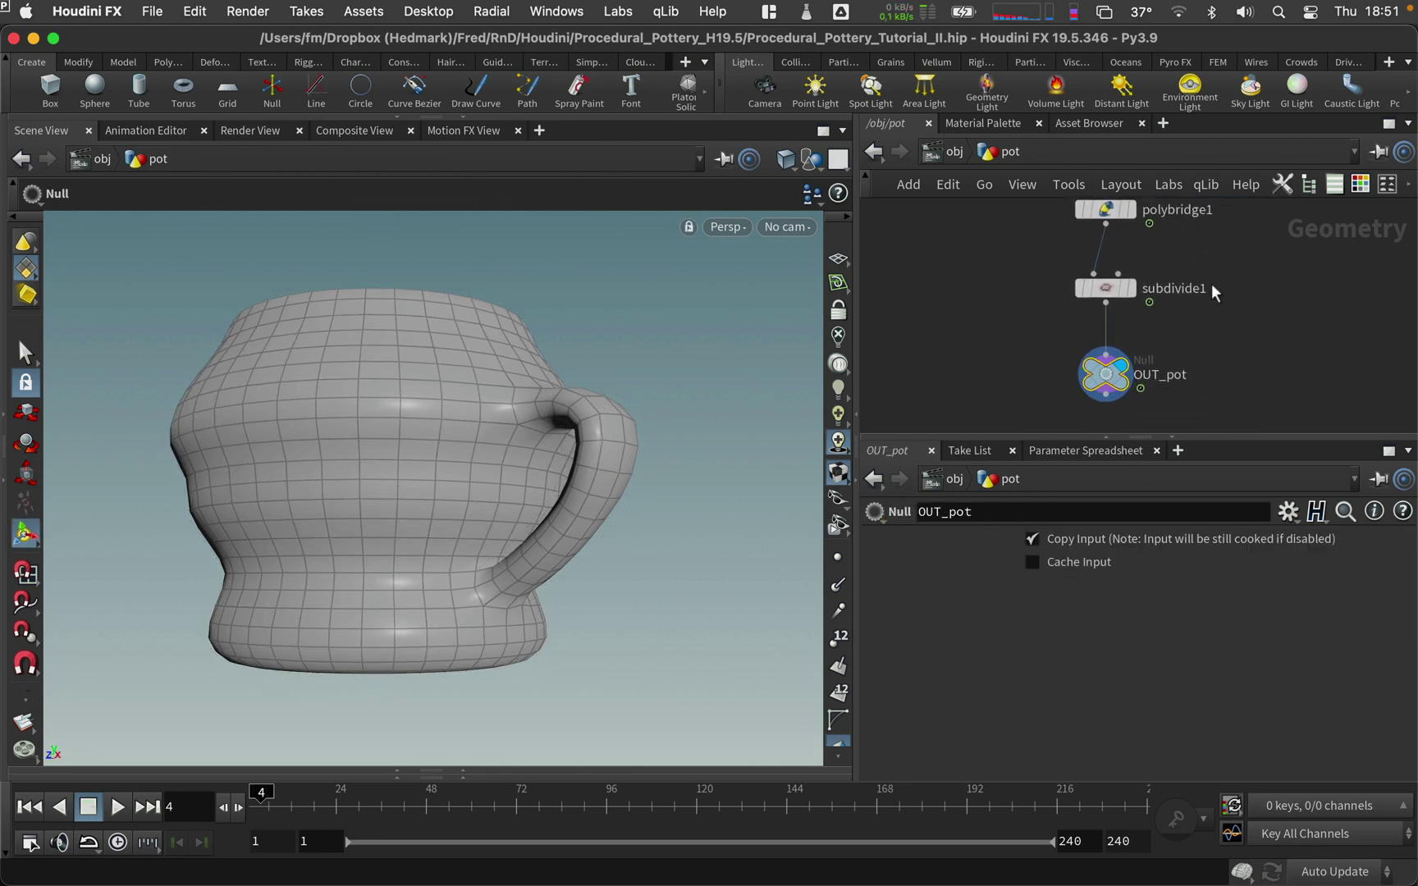
click(259, 794)
drag(259, 794, 253, 796)
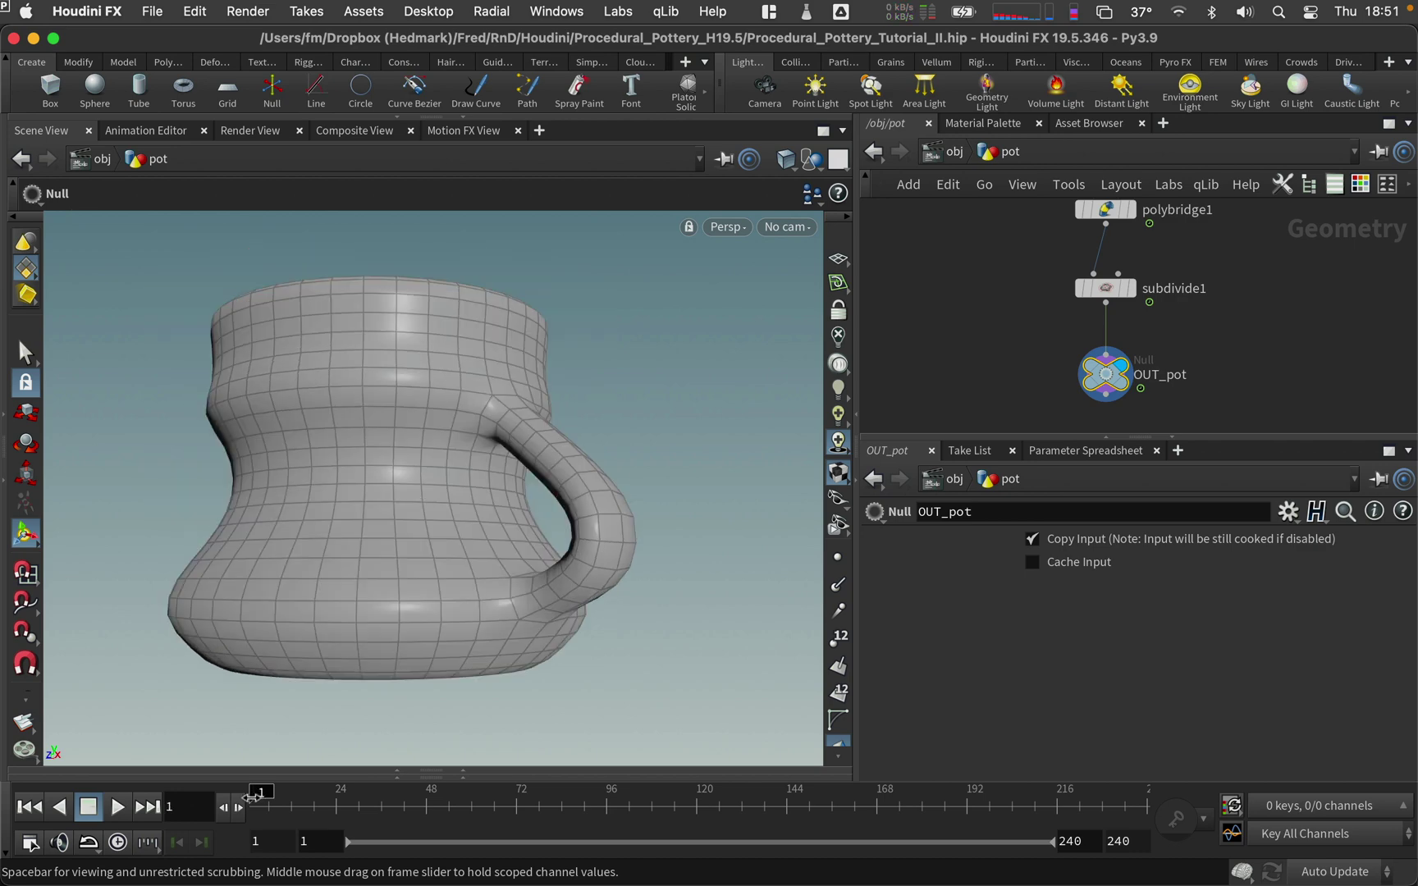
middle_drag(1240, 314, 1223, 421)
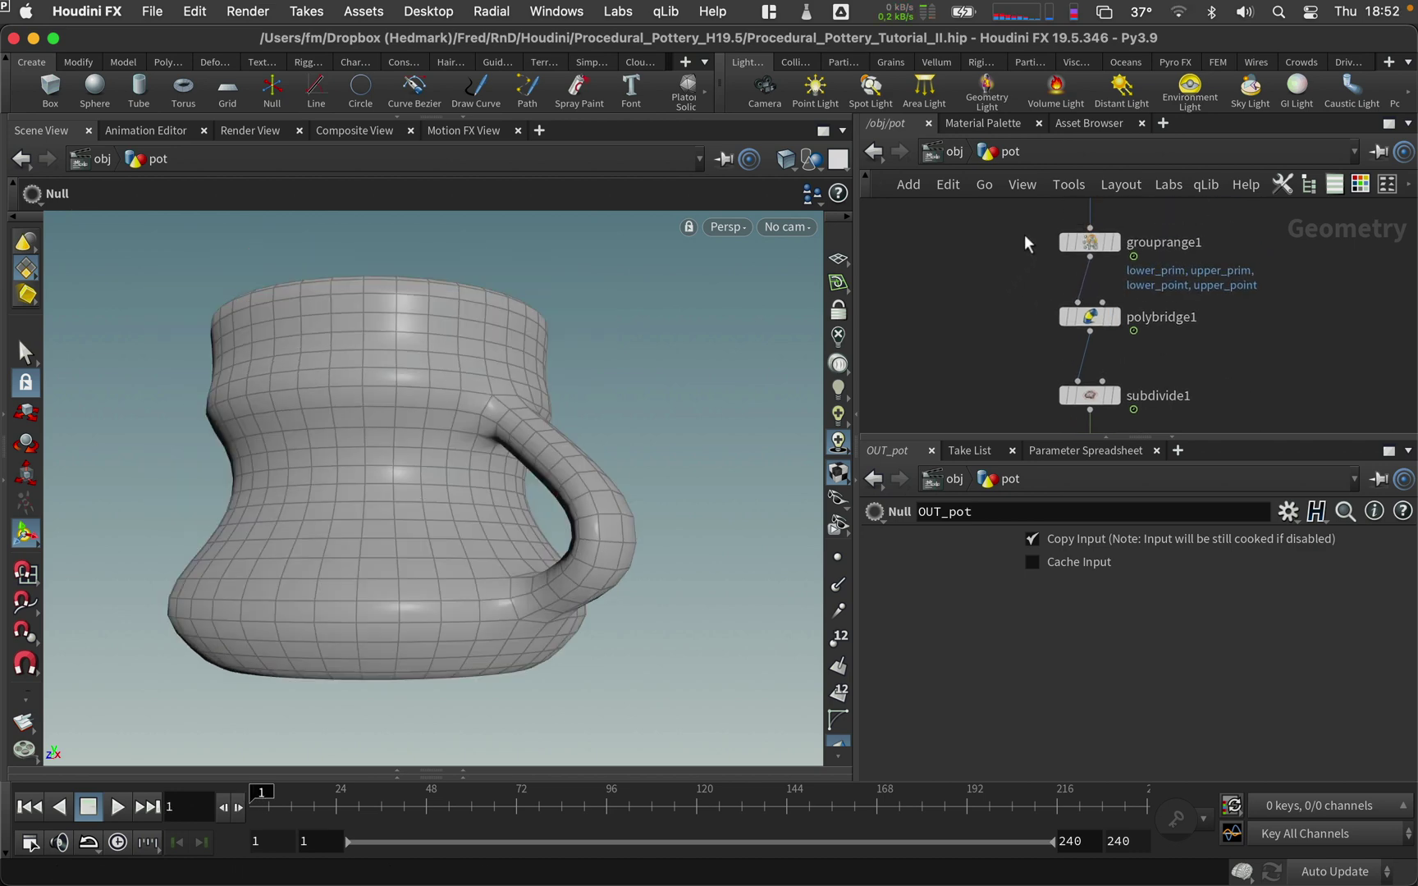
- Change grouprange1's first Offset multiplier from *12 to *13
drag(1090, 256, 1090, 259)
drag(1405, 686, 1402, 627)
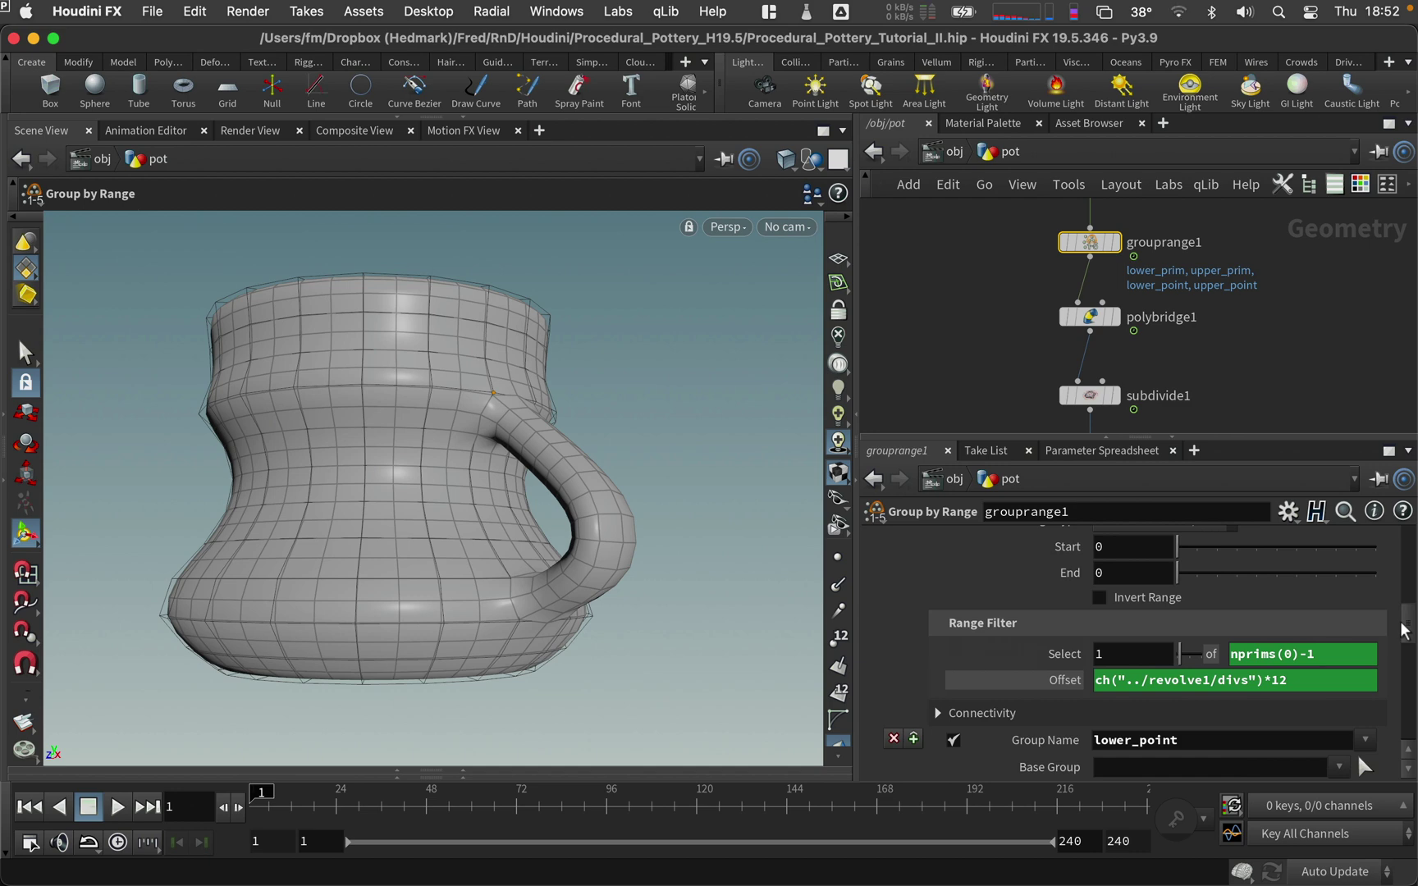
scroll(1321, 703, up, 2)
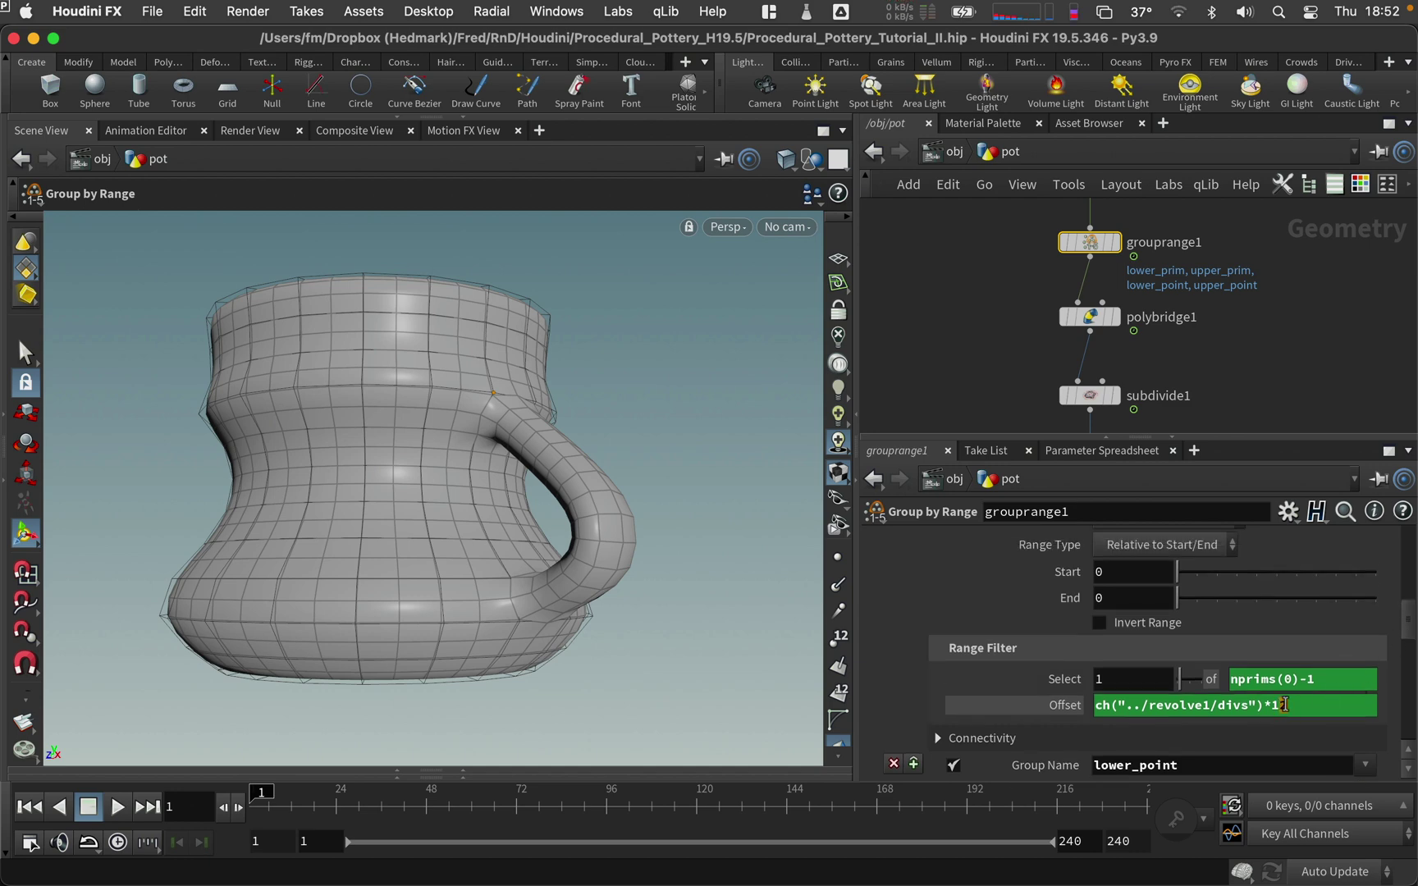
text(3)
key(Return)
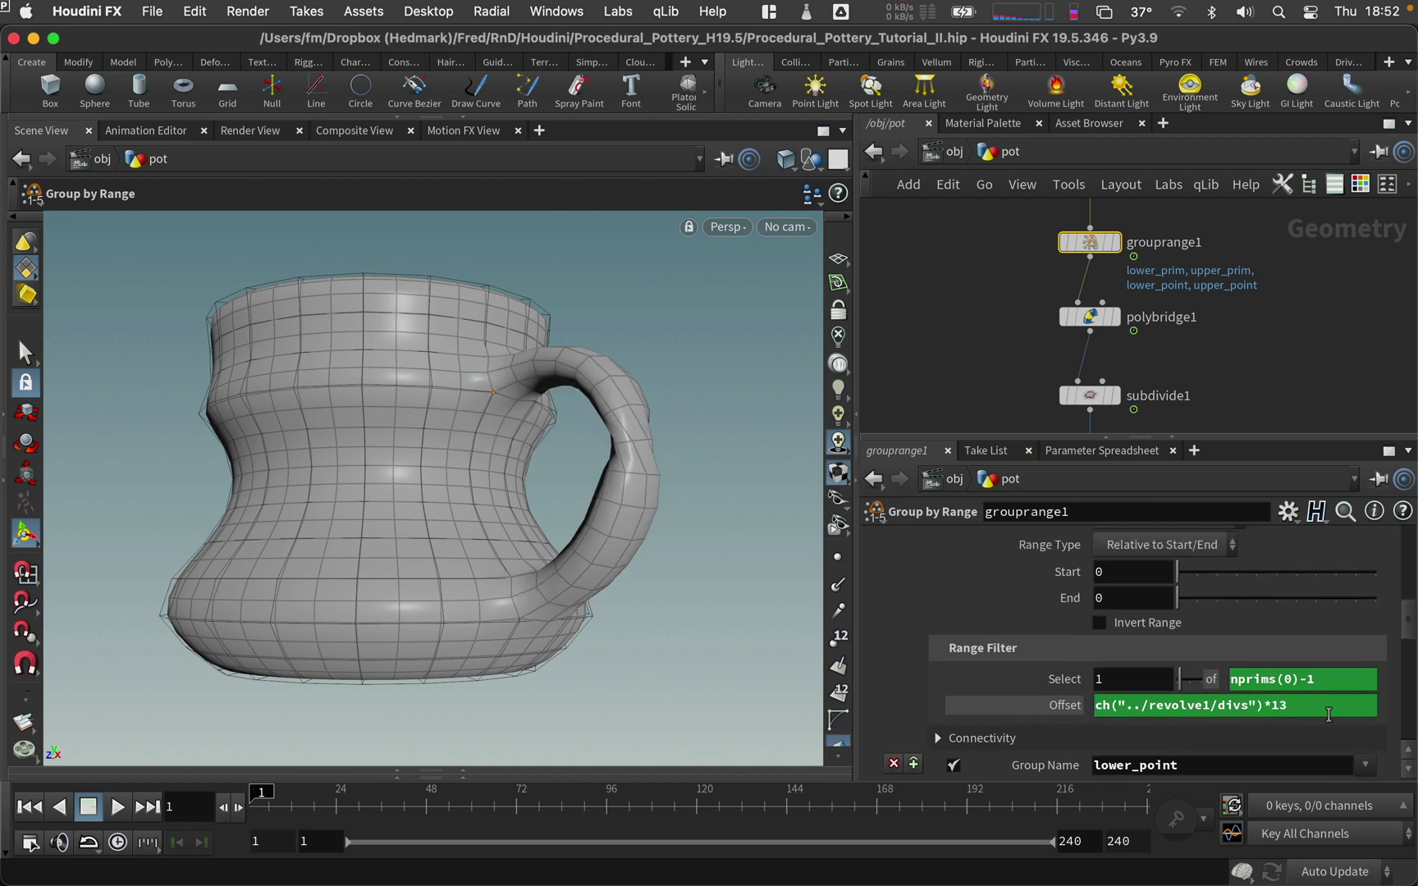
scroll(1329, 714, down, 6)
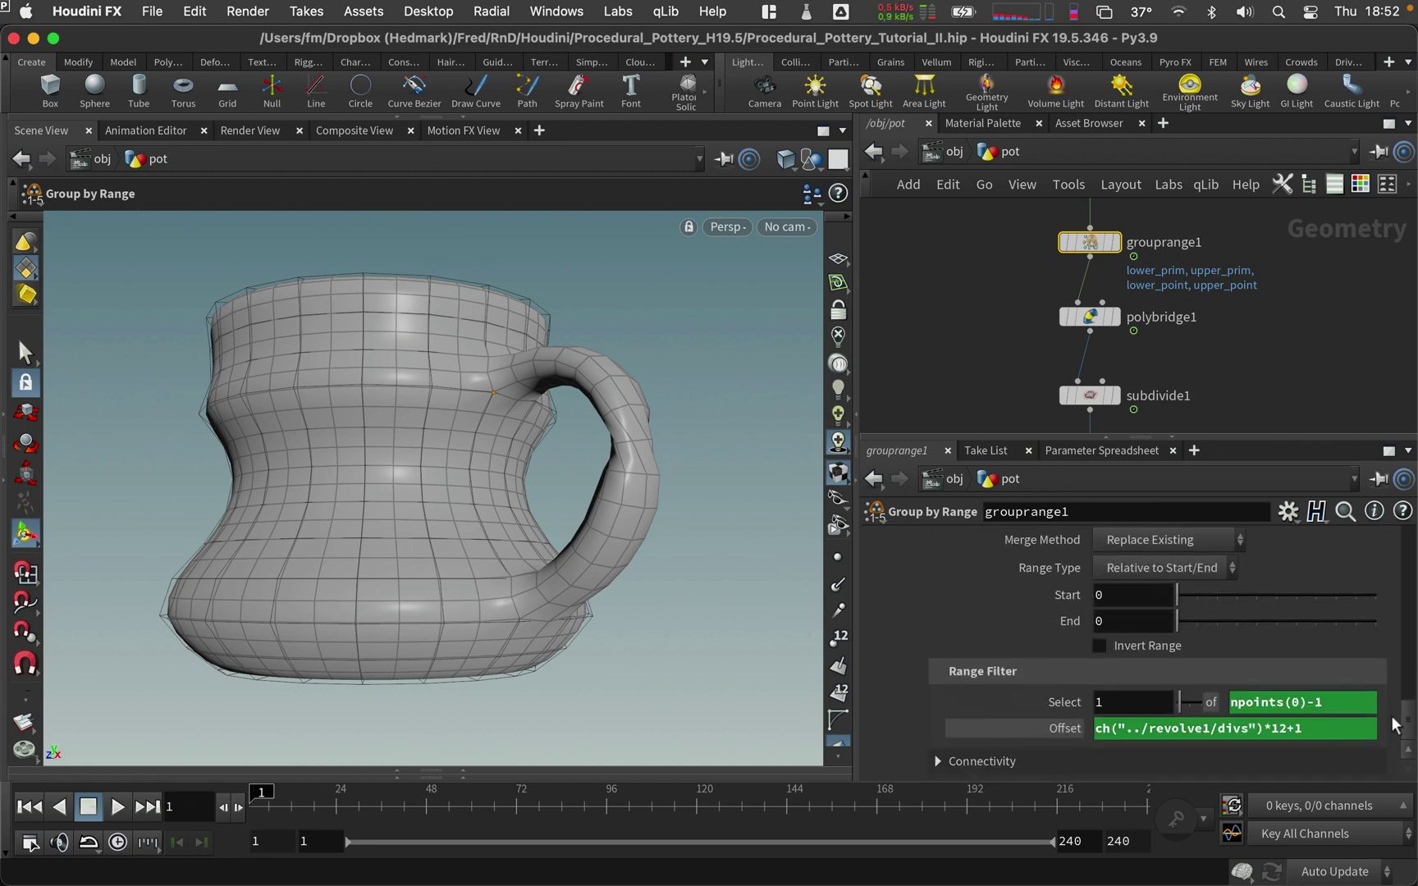
- Set the upper_point offset to *13+1 and scrub frames to check the raised handle
click(1284, 728)
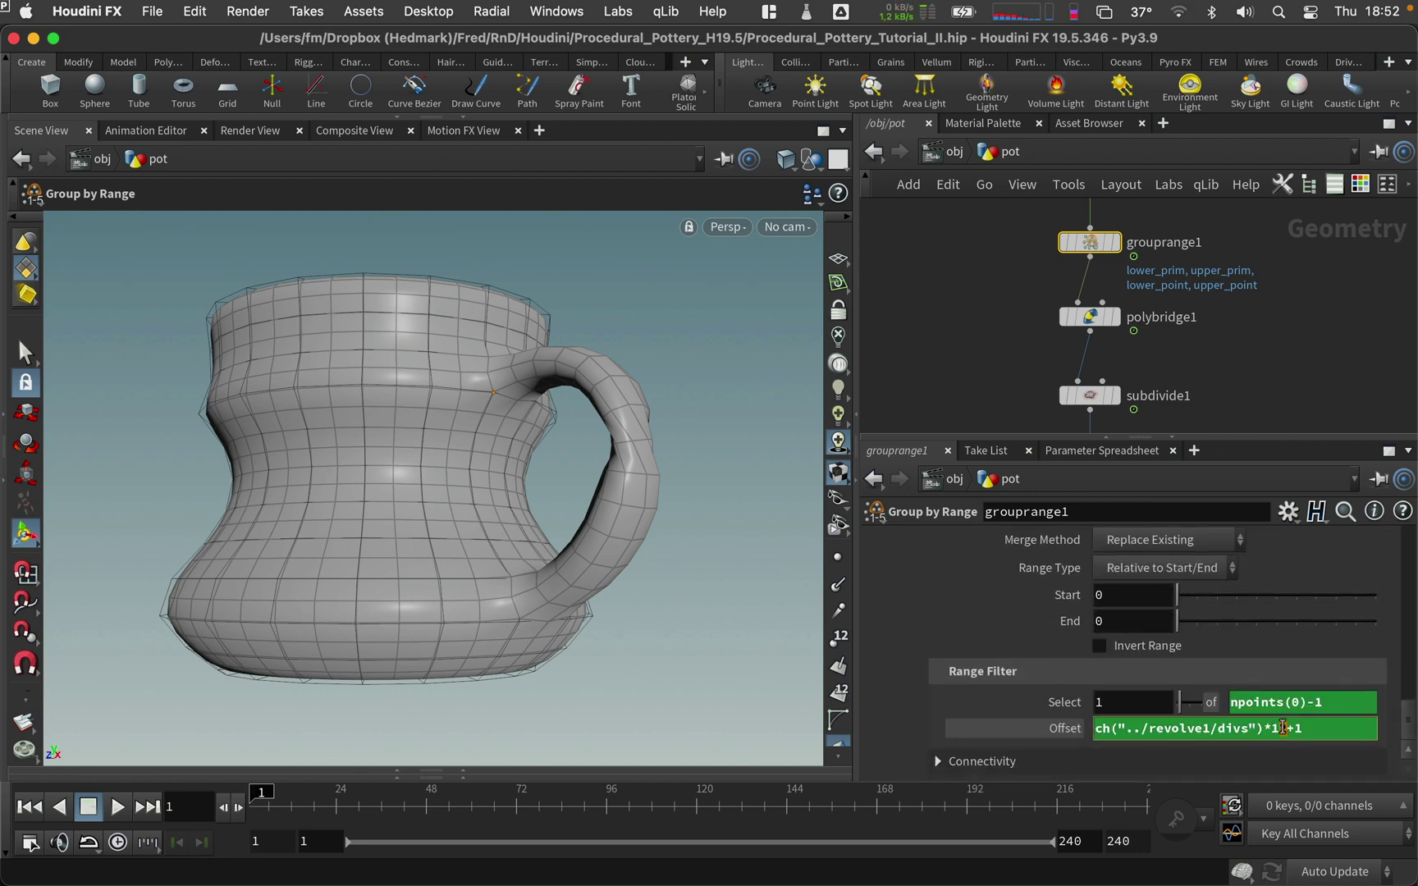
key(Return)
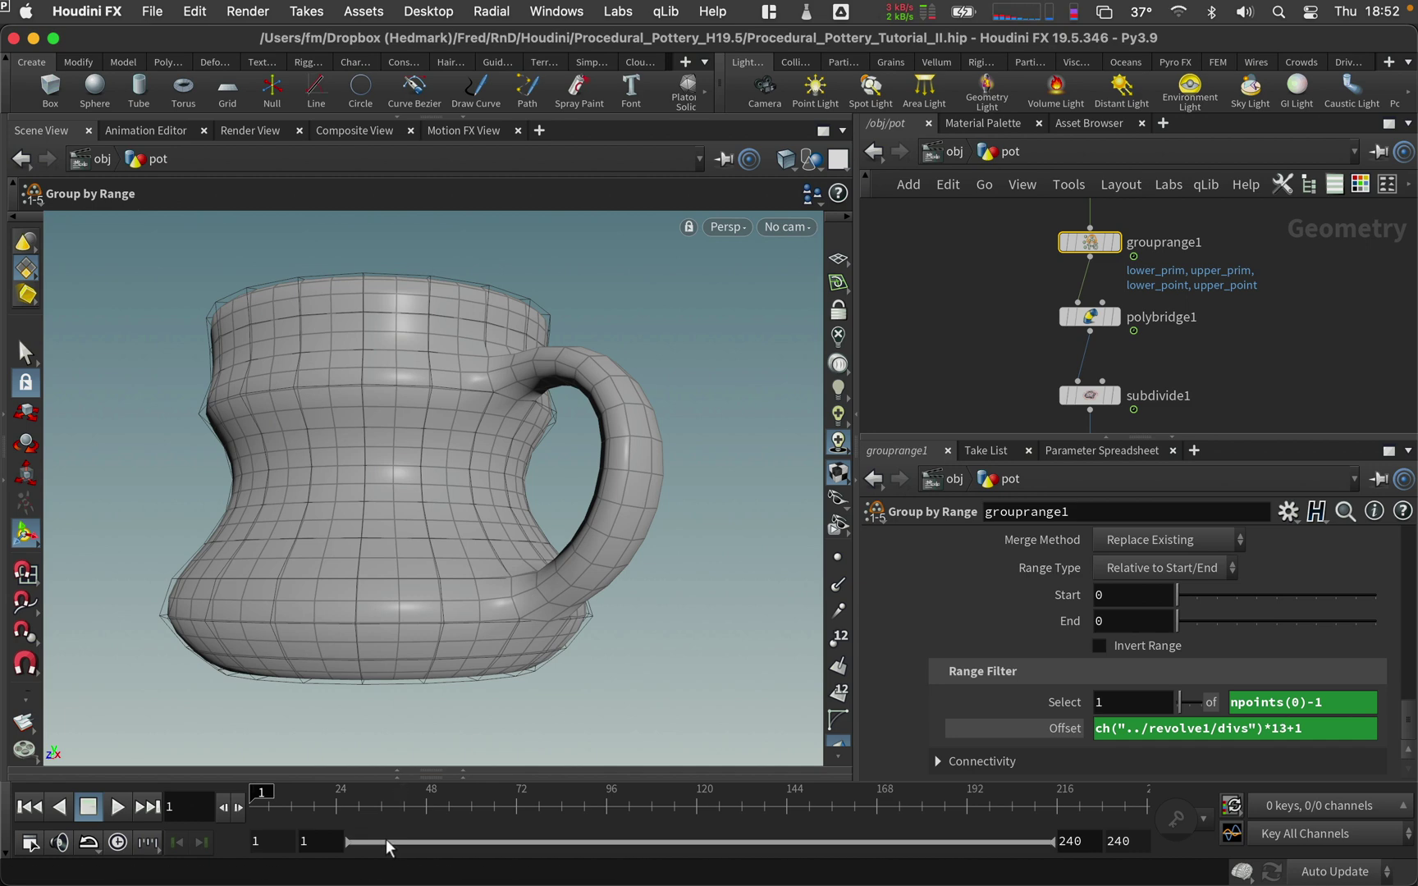
click(269, 792)
drag(273, 793, 301, 790)
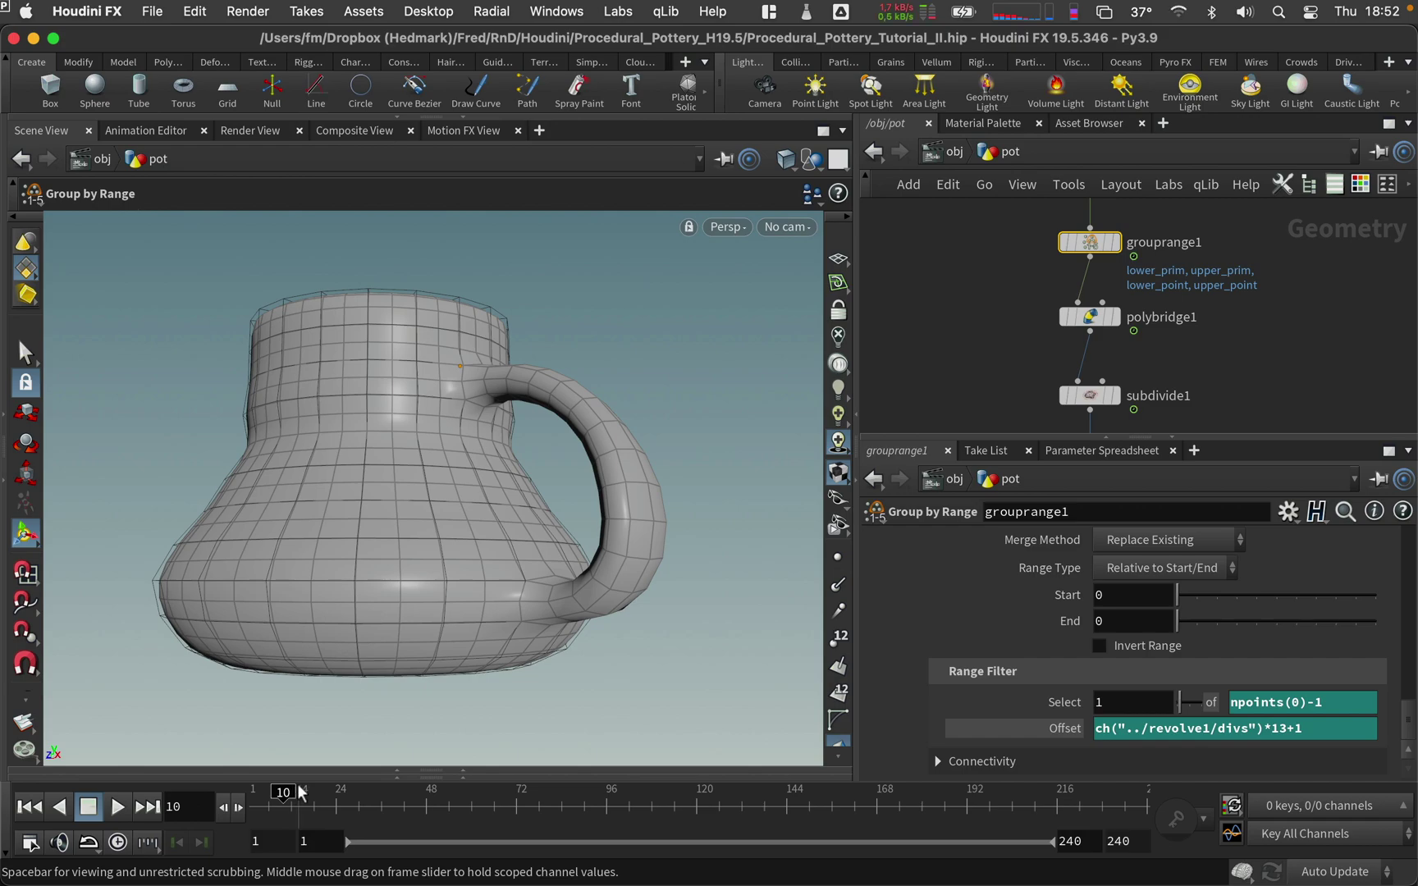